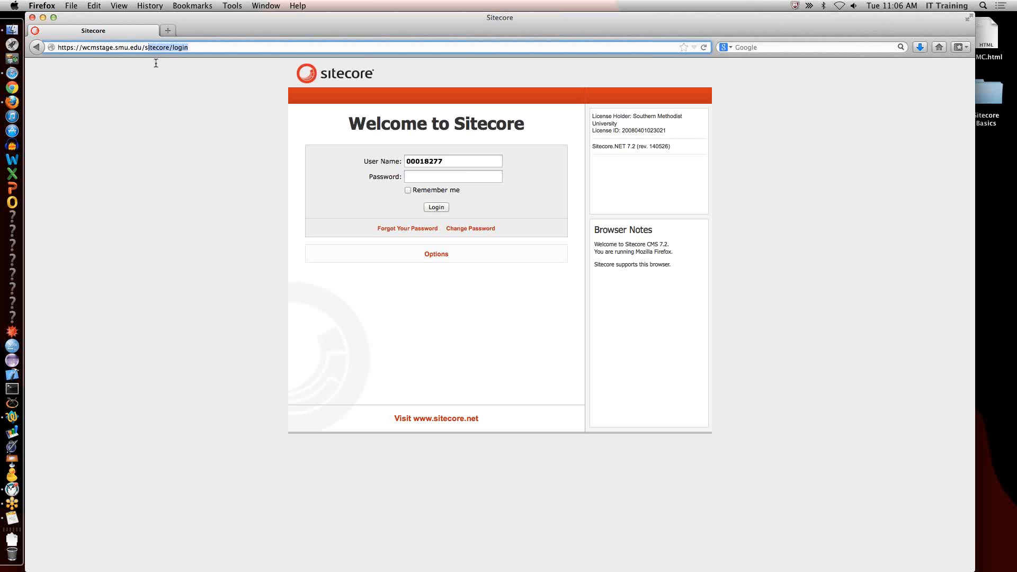
Load the wcmstage.smu.edu homepage, and from there open the Sitecore login page by adding /sitecore to the address.
{"action": "key", "text": "BackSpace"}
{"action": "key", "text": "Return"}
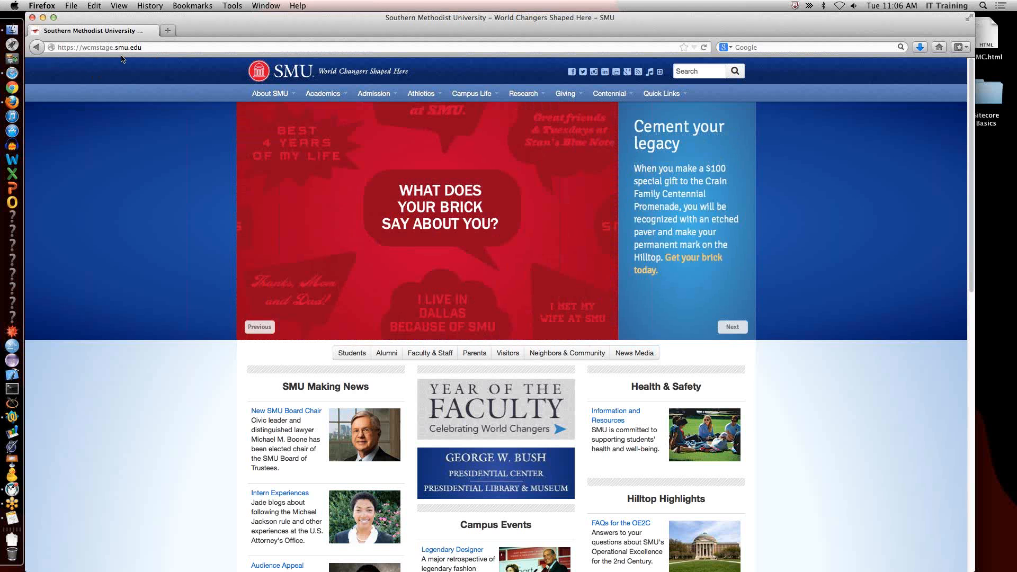
{"action": "left_click", "coordinate": [161, 47]}
{"action": "left_click", "coordinate": [159, 47]}
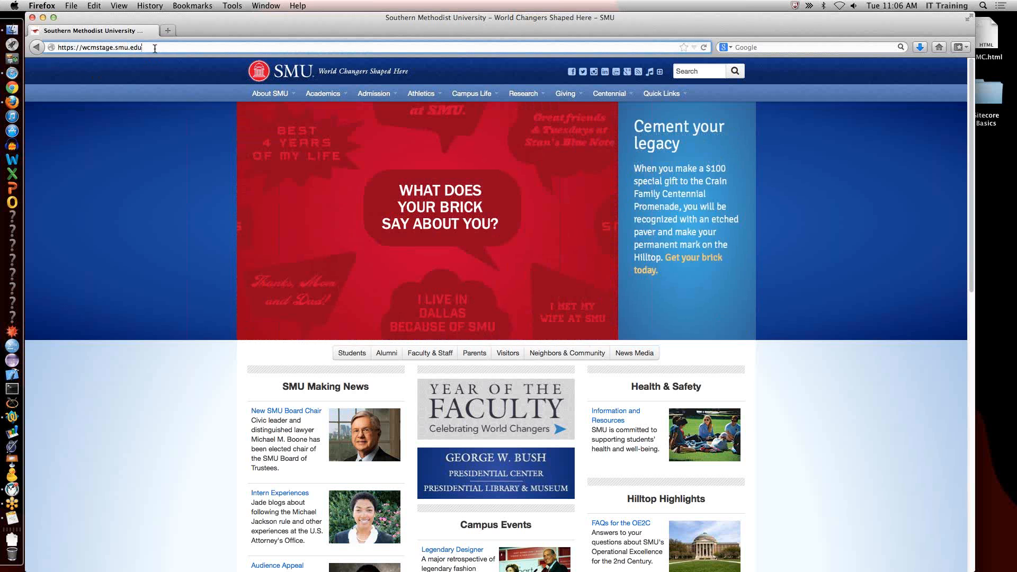
{"action": "type", "text": "/"}
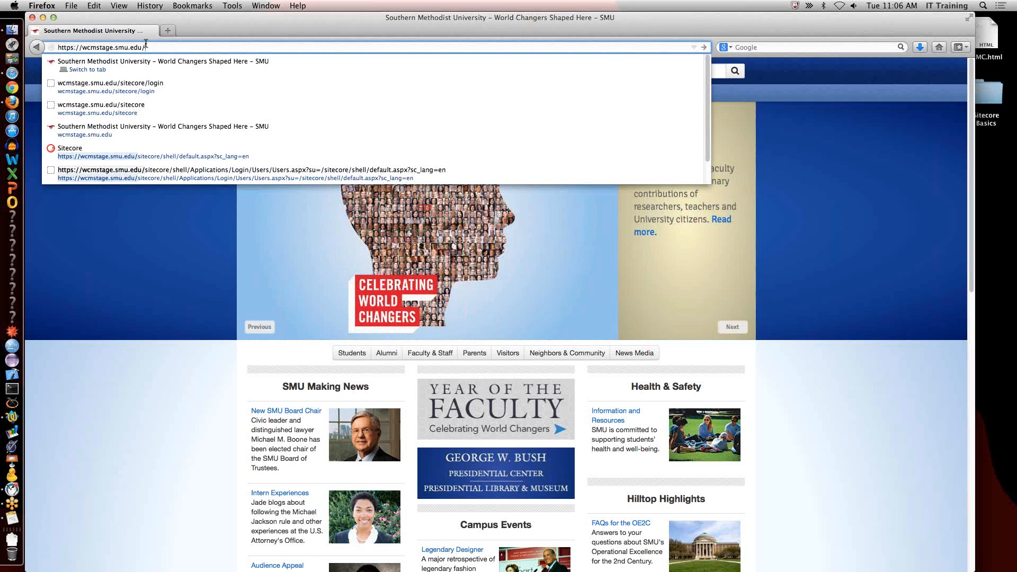
{"action": "type", "text": "sitecore"}
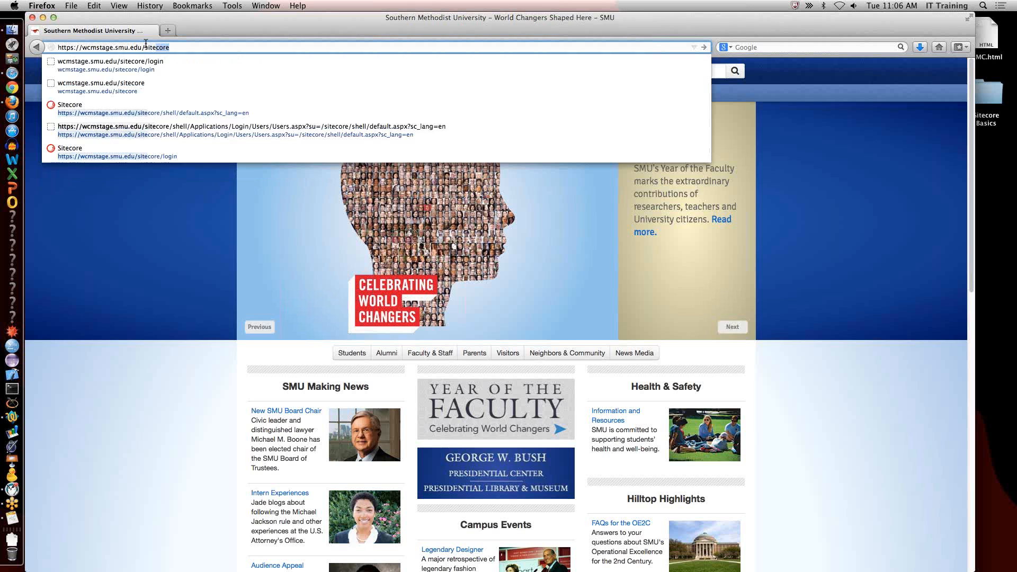
{"action": "key", "text": "Return"}
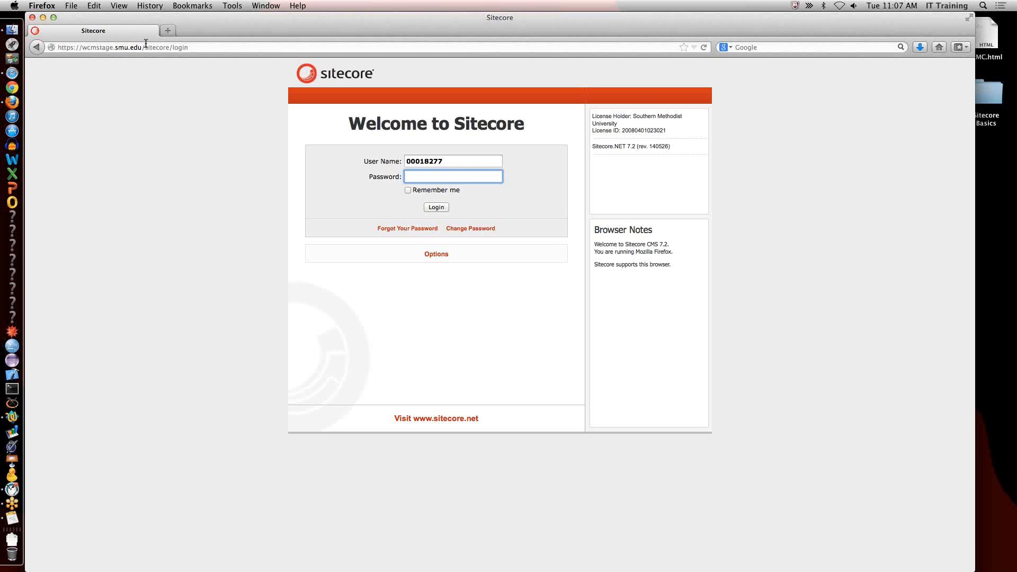
Log in to Sitecore with the account password and open the Content Editor.
{"action": "type", "text": "••••••••••••"}
{"action": "key", "text": "Return"}
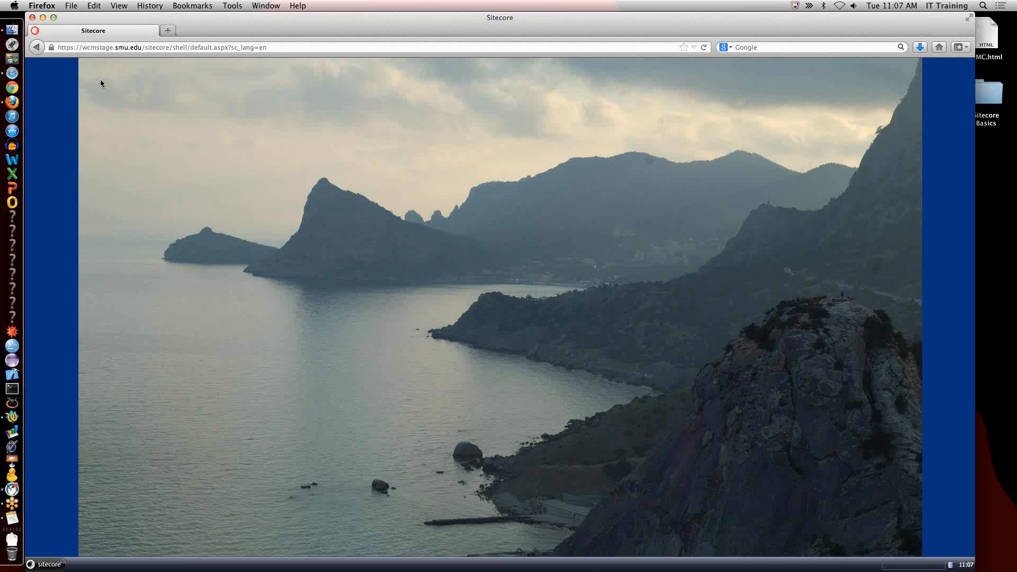
{"action": "left_click", "coordinate": [52, 565]}
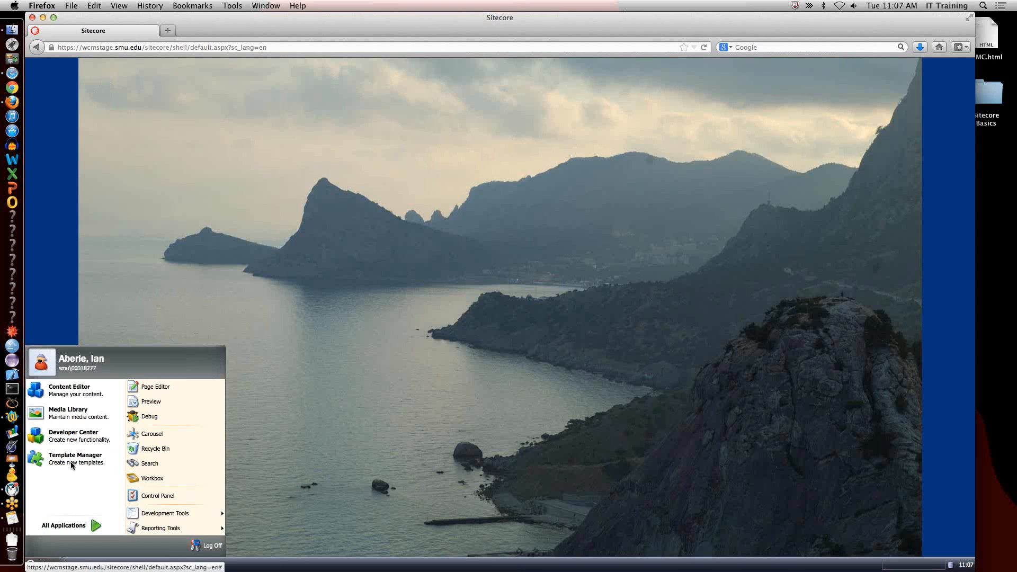
{"action": "left_click", "coordinate": [76, 391]}
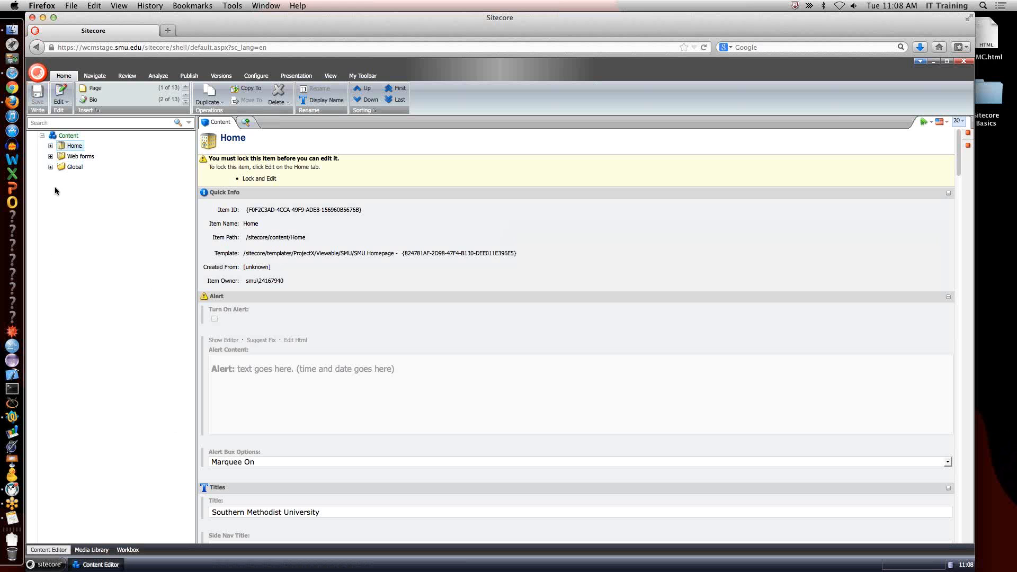
Examine the subitems under Home and Web forms in the content tree, collapsing each branch again.
{"action": "left_click", "coordinate": [51, 148]}
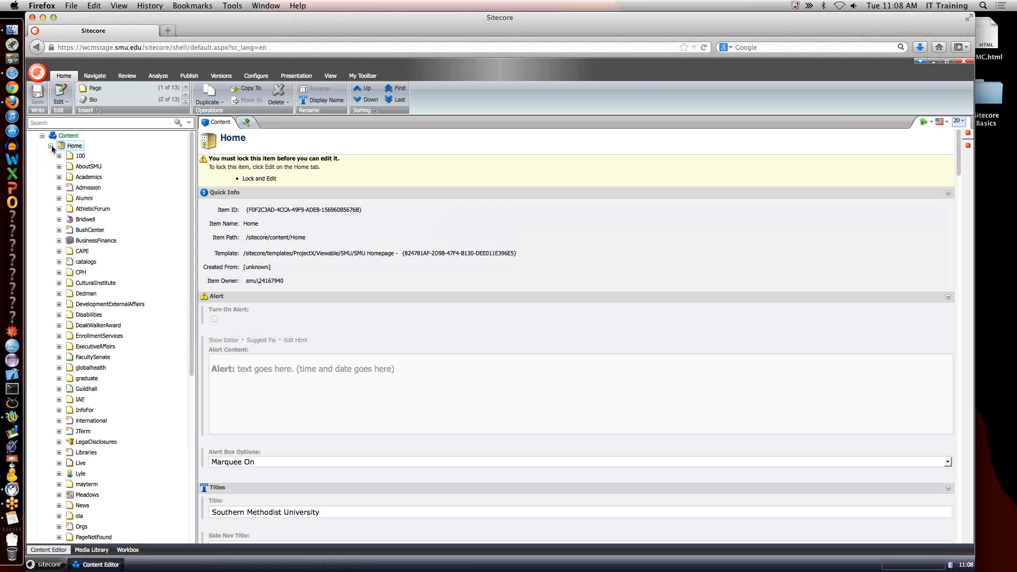
{"action": "left_click", "coordinate": [51, 147]}
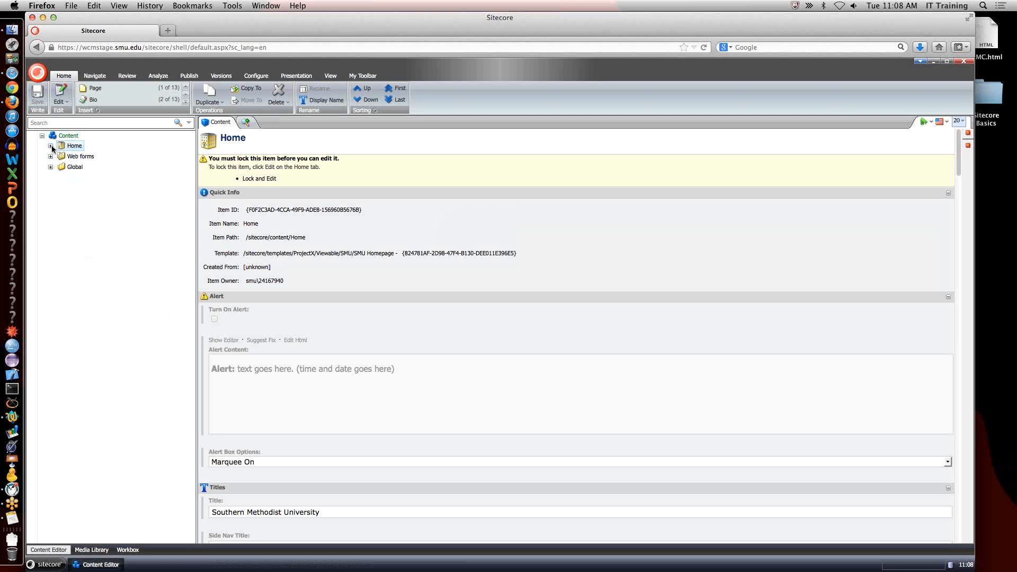
{"action": "left_click", "coordinate": [50, 157]}
{"action": "left_click", "coordinate": [50, 157]}
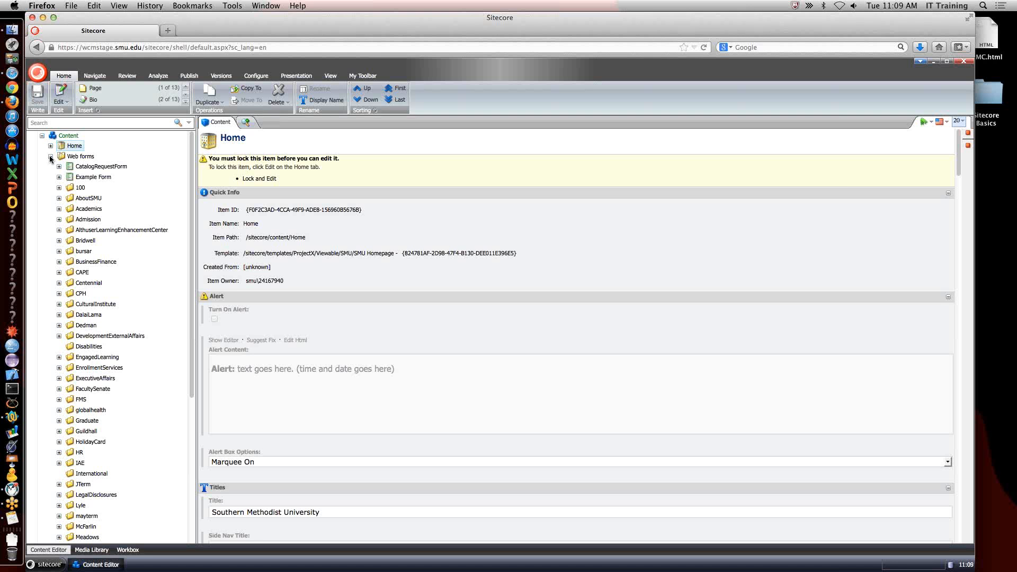
{"action": "left_click", "coordinate": [51, 156]}
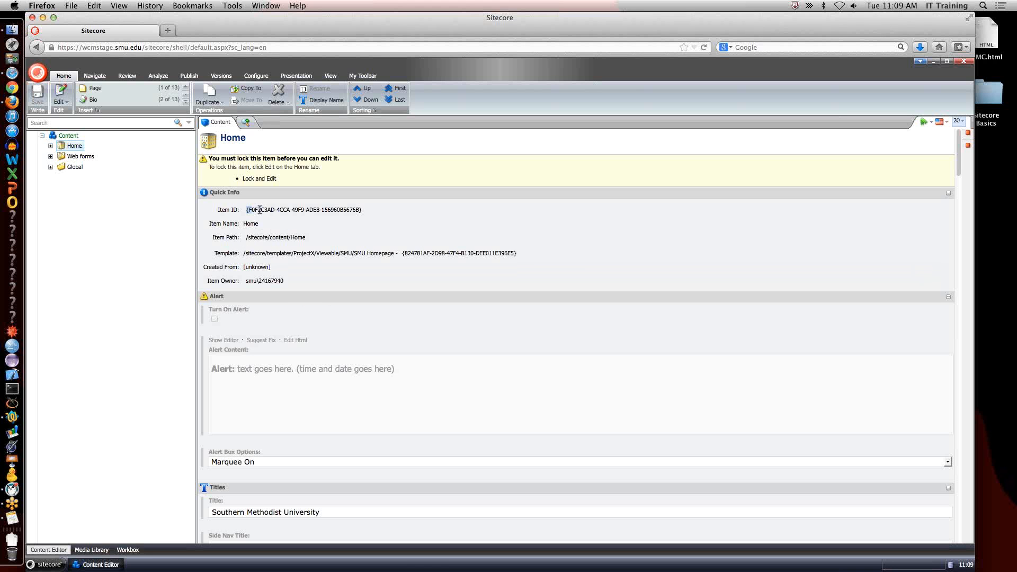
Examine the Home item's ID and its field sections, from Quick Info through Options and SEO to Styles.
{"action": "left_click_drag", "start_coordinate": [246, 209], "coordinate": [371, 208]}
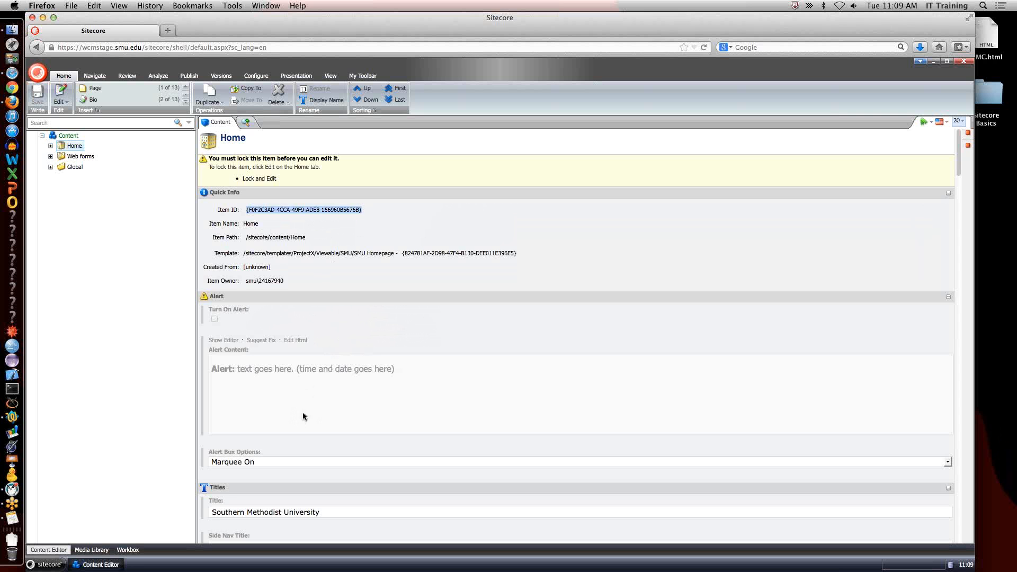
{"action": "scroll", "coordinate": [302, 413], "scroll_direction": "down", "scroll_amount": 3}
{"action": "scroll", "coordinate": [304, 411], "scroll_direction": "down", "scroll_amount": 15}
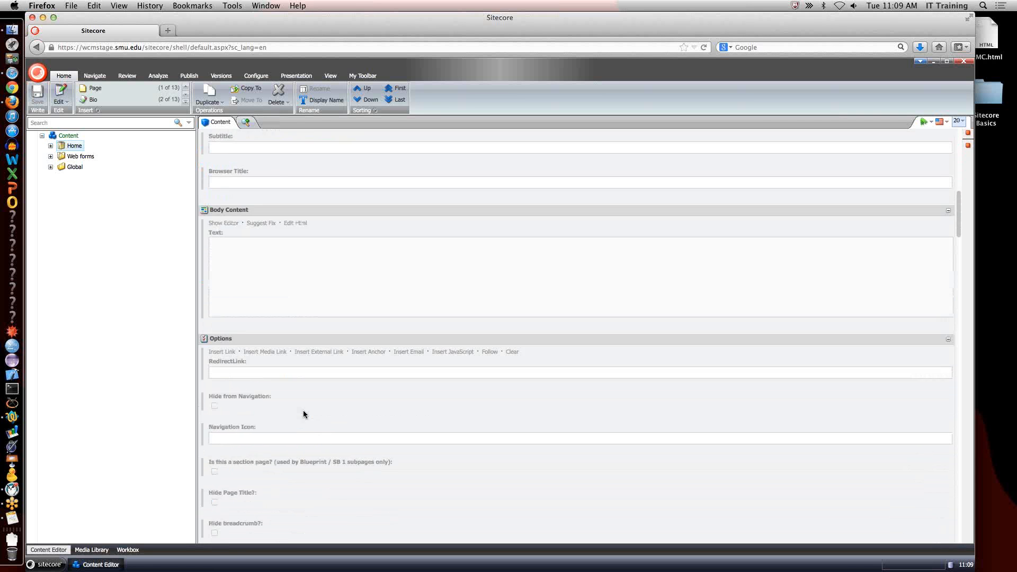
{"action": "scroll", "coordinate": [303, 409], "scroll_direction": "up", "scroll_amount": 3}
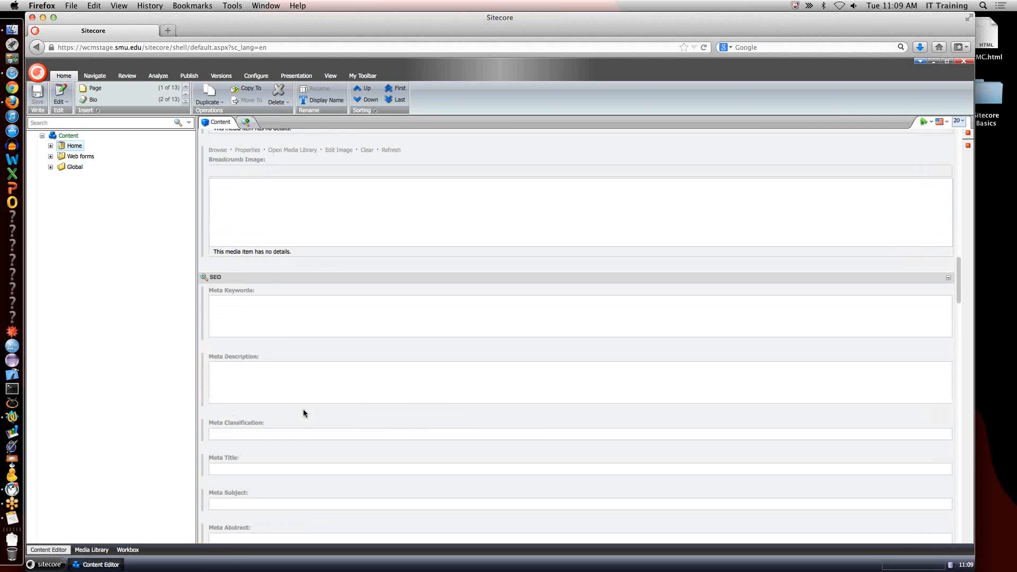
{"action": "scroll", "coordinate": [303, 408], "scroll_direction": "down", "scroll_amount": 5}
{"action": "scroll", "coordinate": [303, 411], "scroll_direction": "up", "scroll_amount": 15}
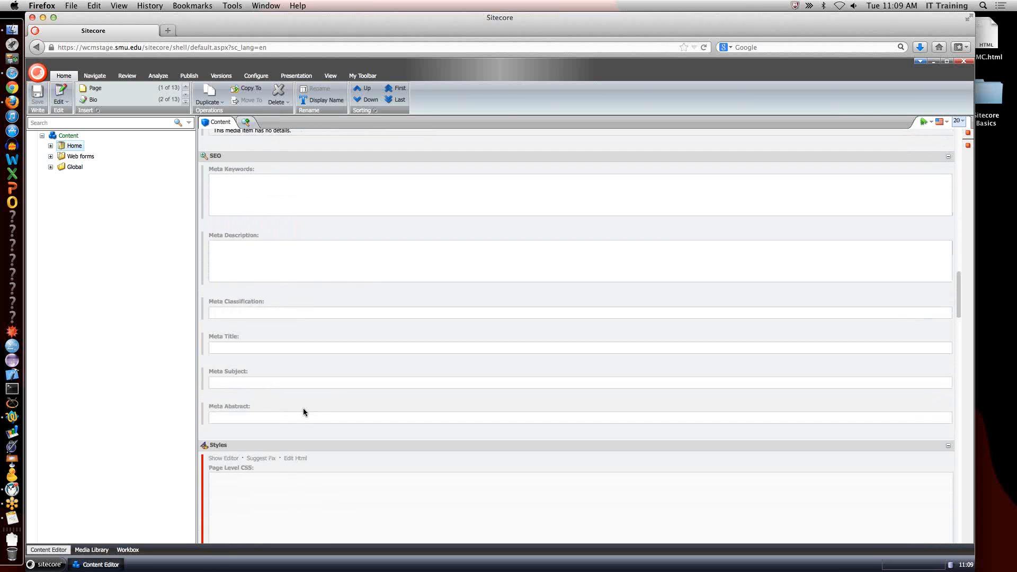
{"action": "scroll", "coordinate": [303, 408], "scroll_direction": "up", "scroll_amount": 8}
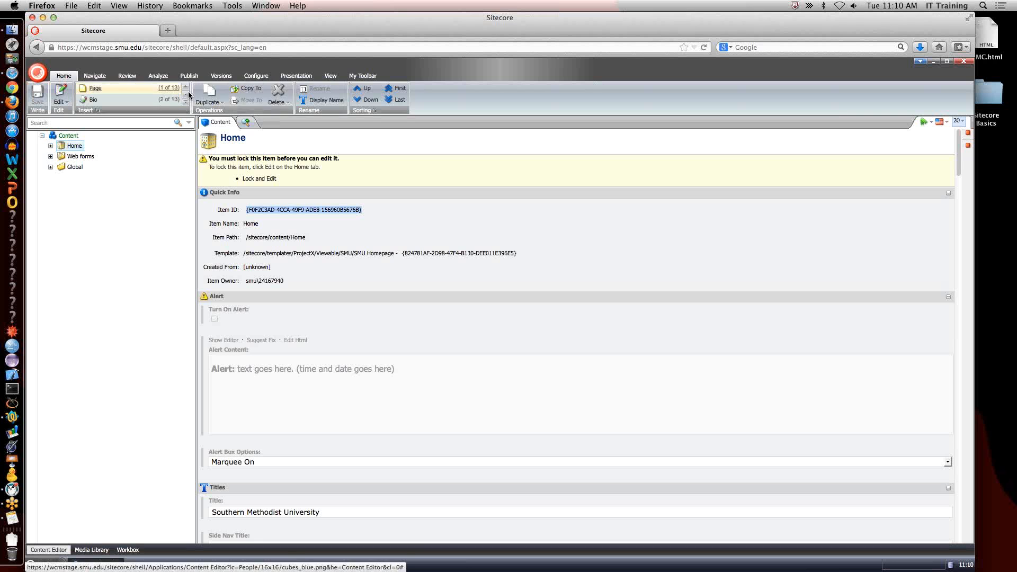
Review the Content Editor's commands for navigation, review, publishing, configuration, presentation and view, as well as the personal toolbar.
{"action": "left_click", "coordinate": [99, 79]}
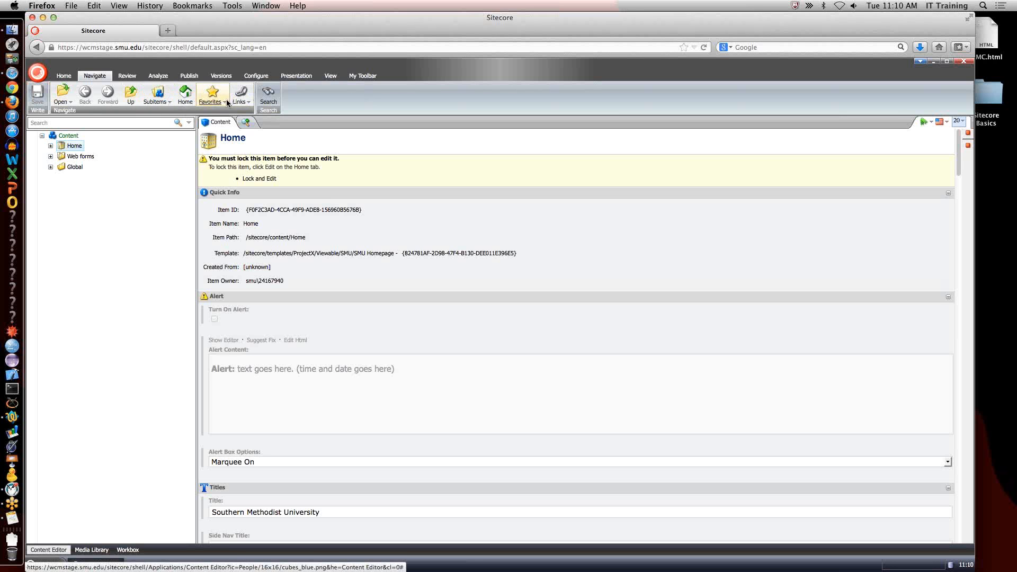
{"action": "left_click", "coordinate": [132, 77]}
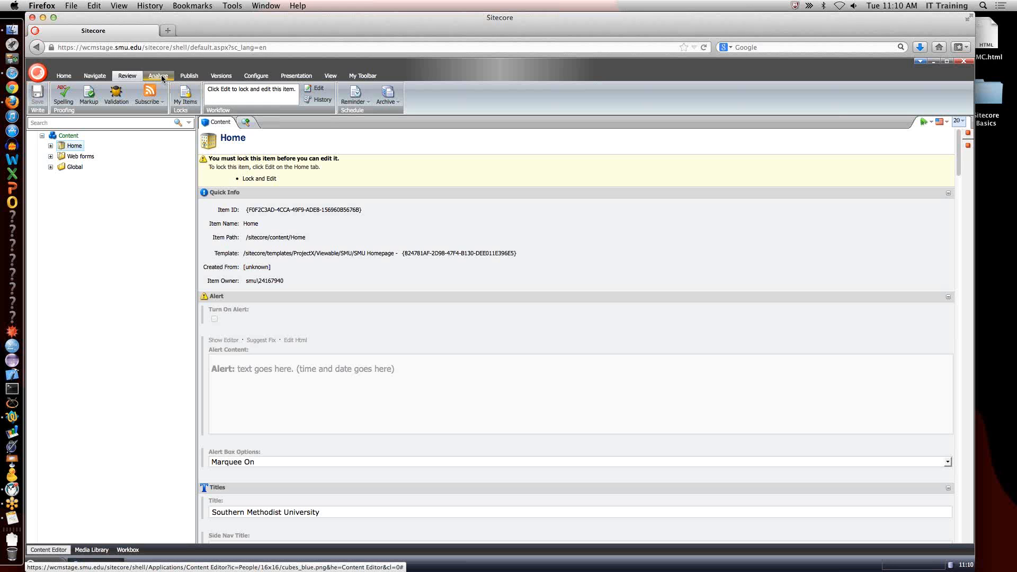
{"action": "left_click", "coordinate": [189, 76]}
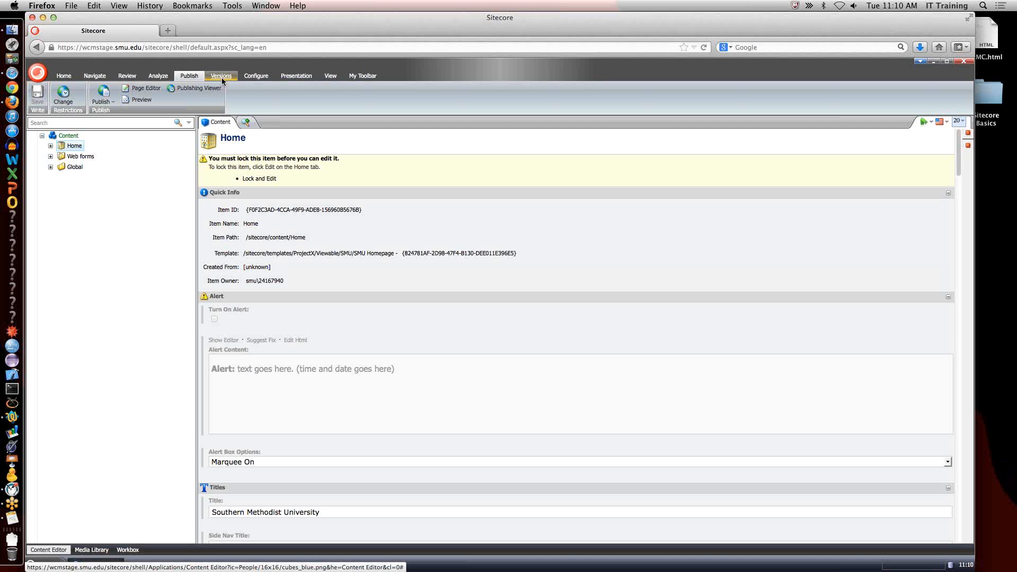
{"action": "left_click", "coordinate": [254, 79]}
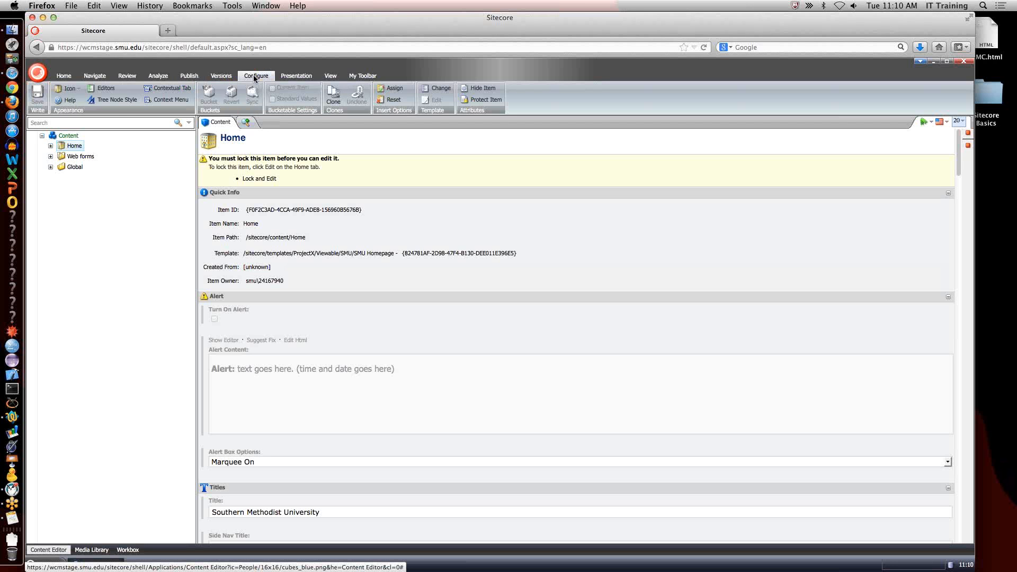
{"action": "left_click", "coordinate": [312, 79]}
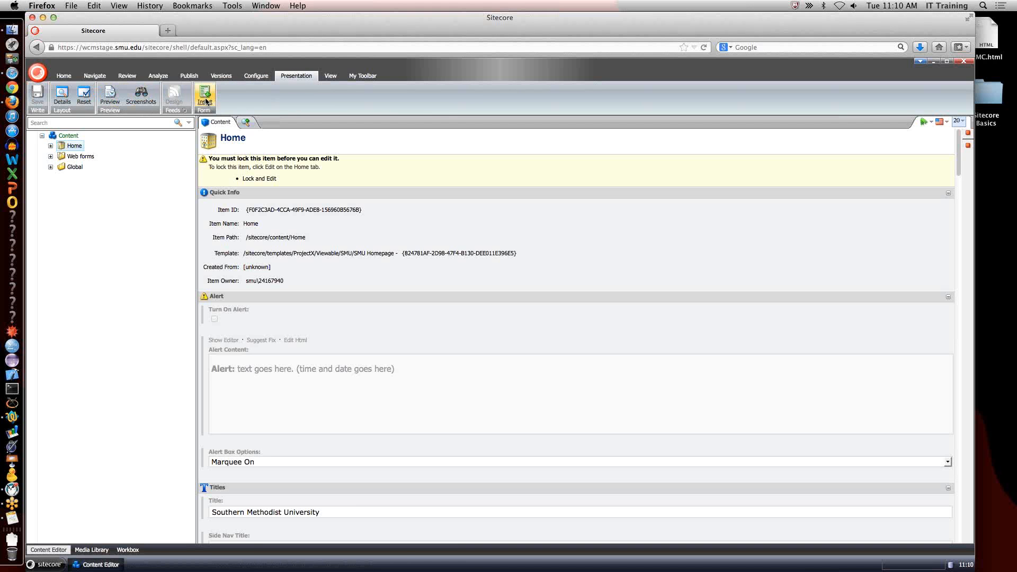
{"action": "left_click", "coordinate": [333, 78]}
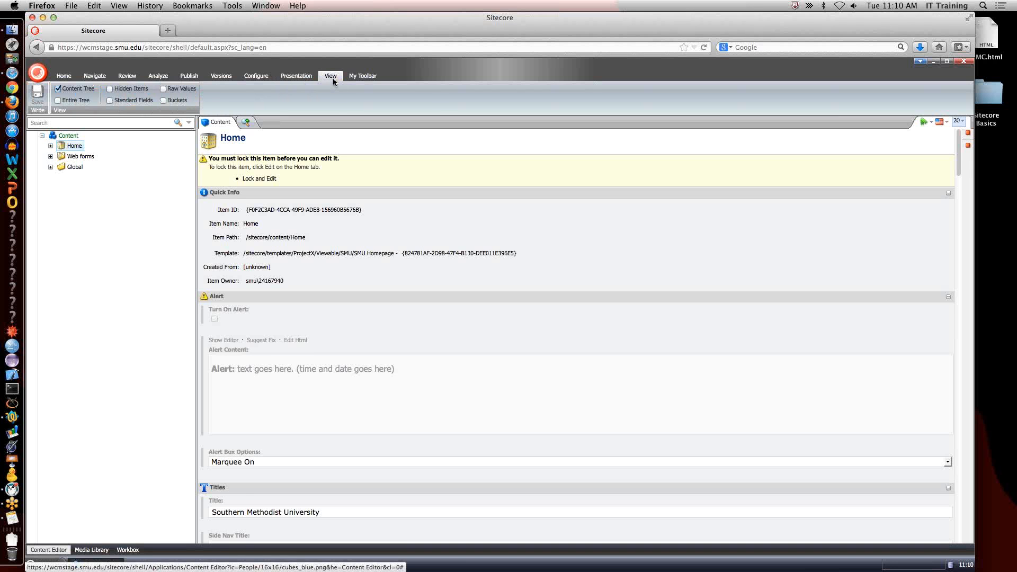
{"action": "left_click", "coordinate": [364, 75]}
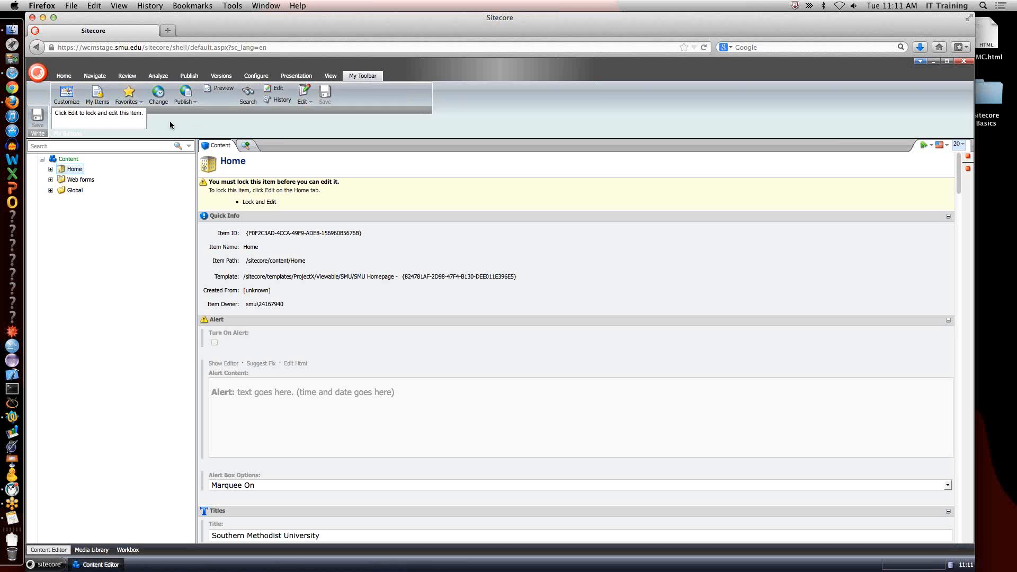
Add the Template group's Change command to the personal toolbar.
{"action": "left_click", "coordinate": [66, 95]}
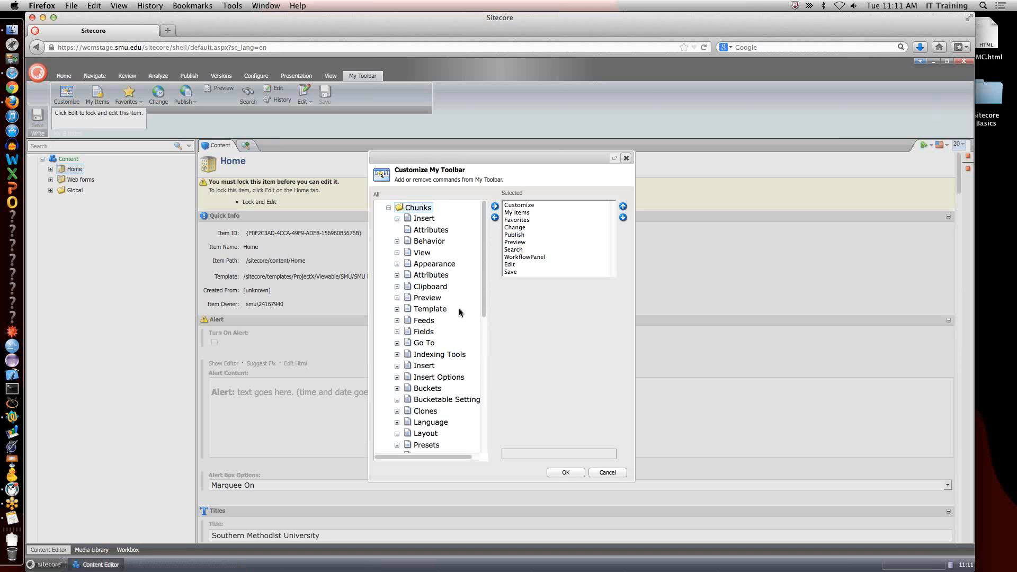
{"action": "scroll", "coordinate": [460, 313], "scroll_direction": "down", "scroll_amount": 10}
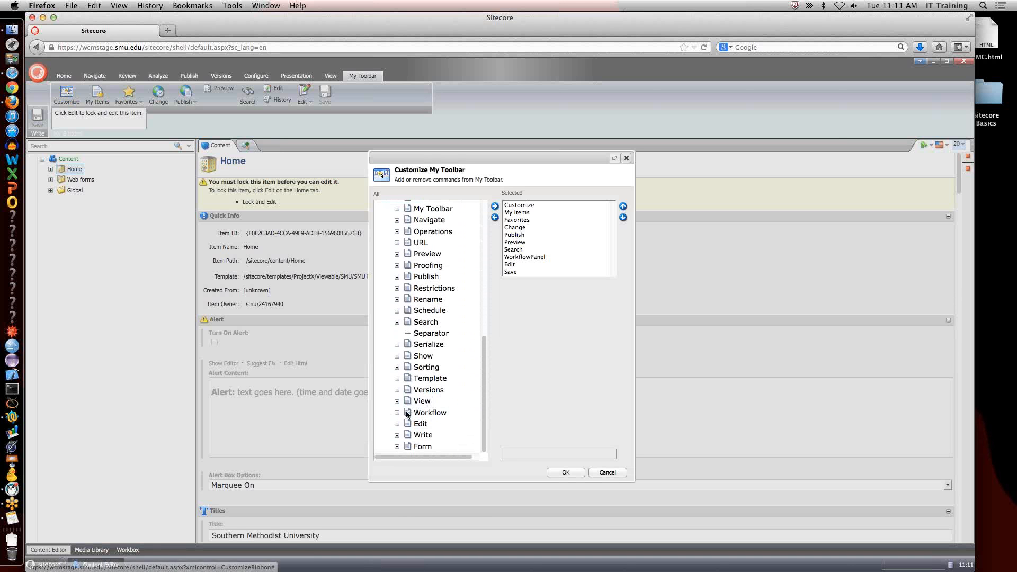
{"action": "left_click", "coordinate": [397, 378]}
{"action": "left_click", "coordinate": [435, 390]}
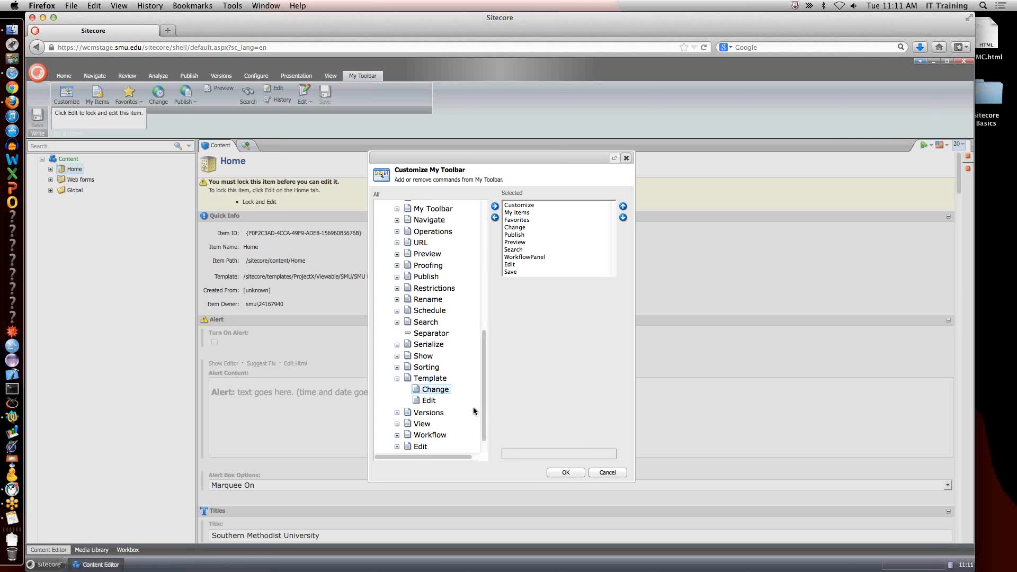
{"action": "left_click", "coordinate": [495, 206]}
{"action": "left_click", "coordinate": [565, 471]}
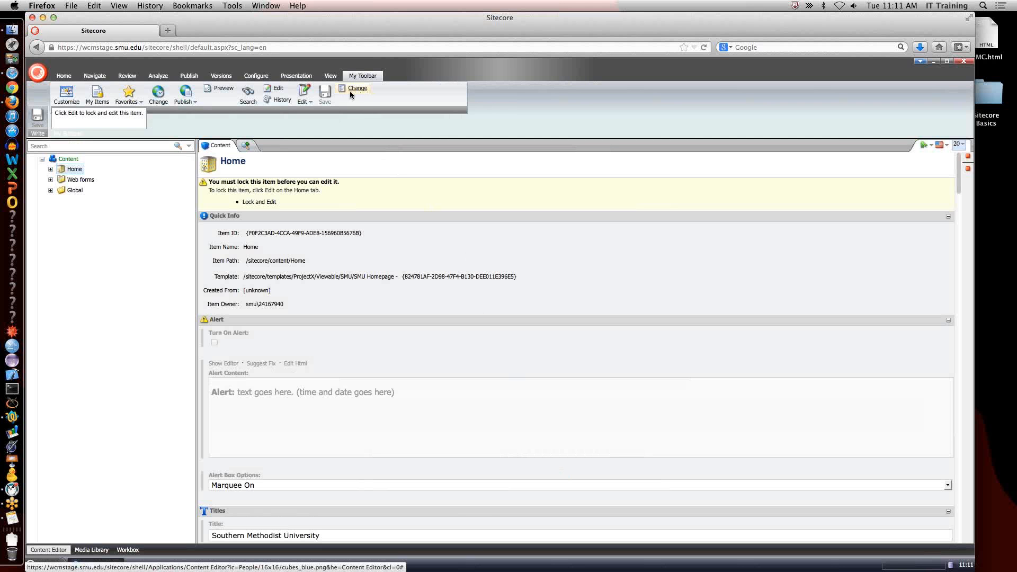
Remove the Change Template command from the personal toolbar.
{"action": "left_click", "coordinate": [66, 95]}
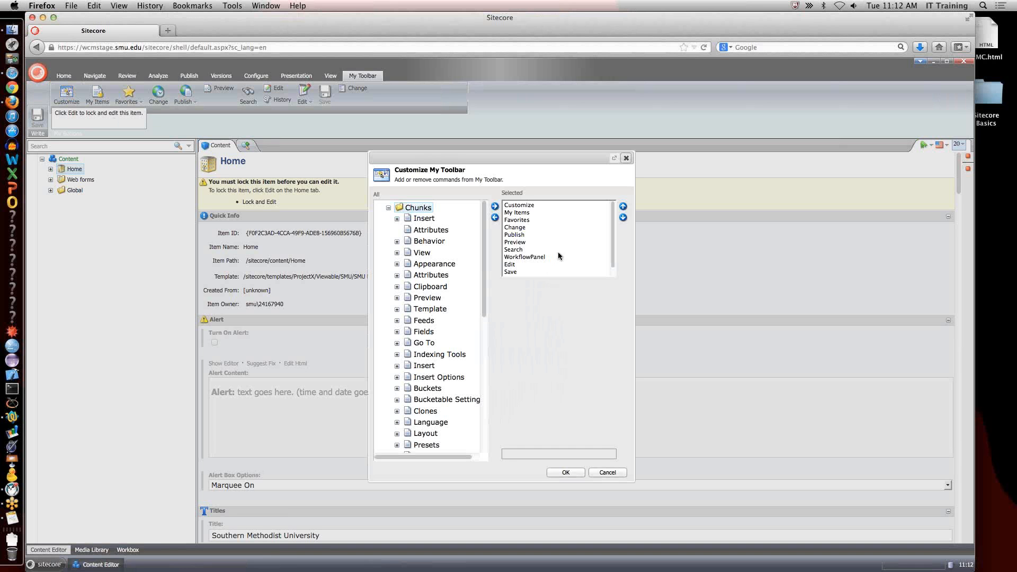
{"action": "left_click", "coordinate": [543, 273]}
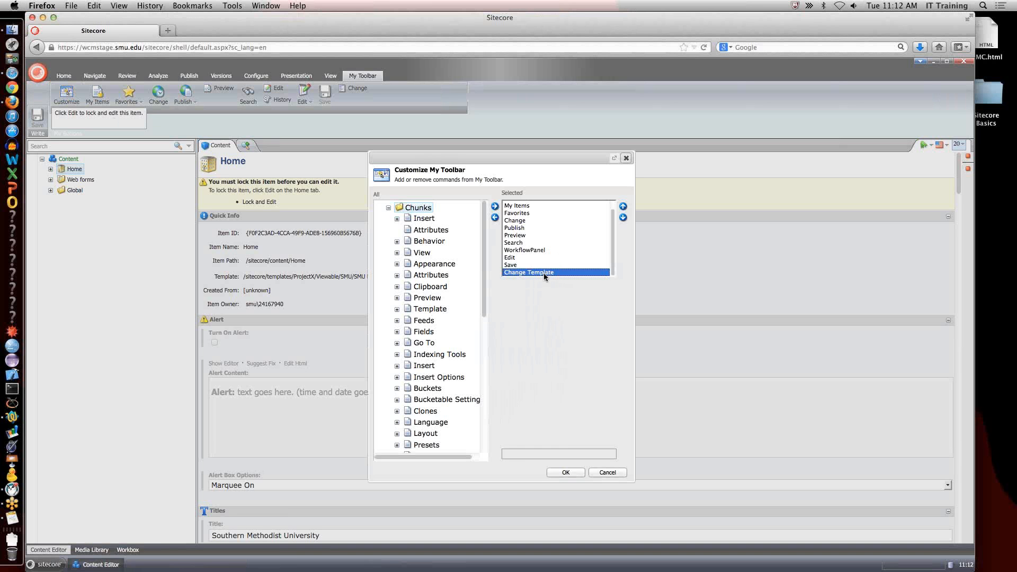
{"action": "left_click", "coordinate": [494, 218]}
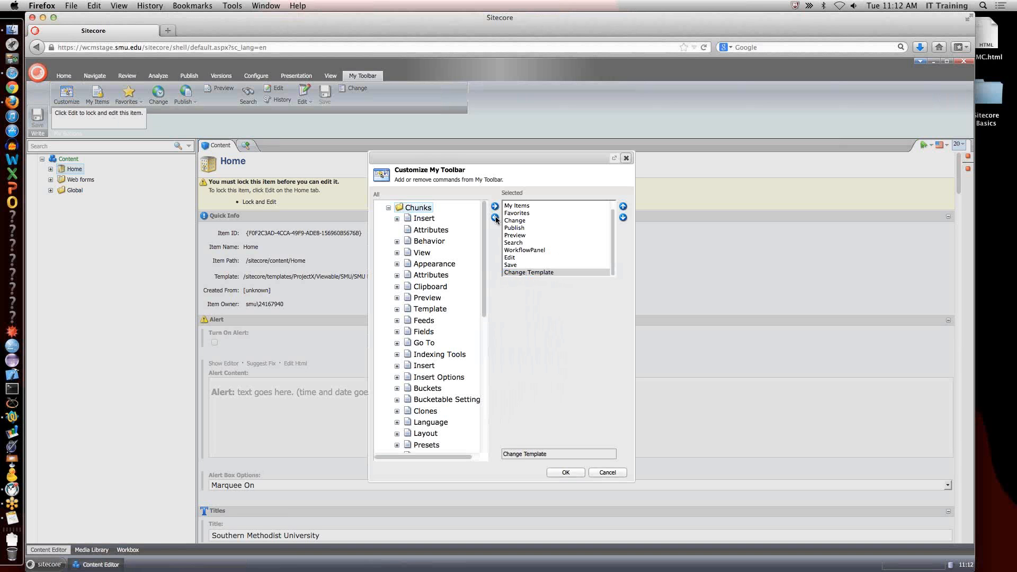
{"action": "left_click", "coordinate": [565, 472]}
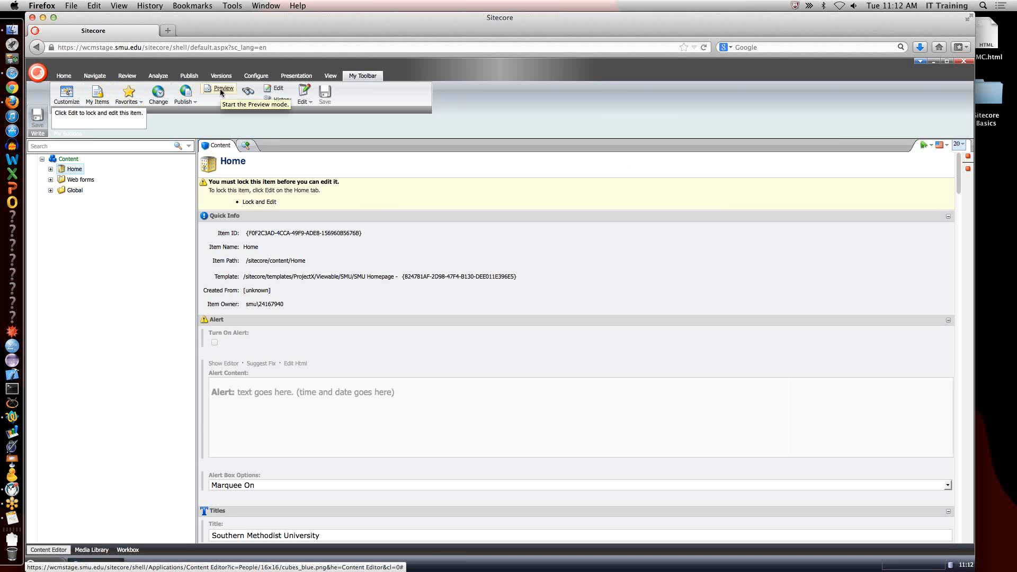
Unlock all of your own locked items listed in My Items.
{"action": "left_click", "coordinate": [103, 99]}
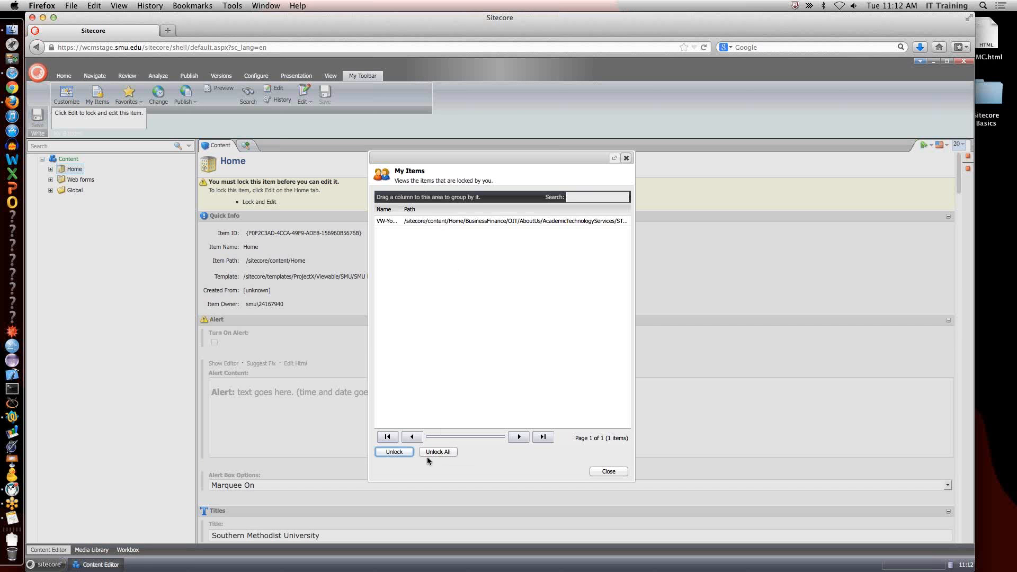
{"action": "left_click", "coordinate": [441, 453]}
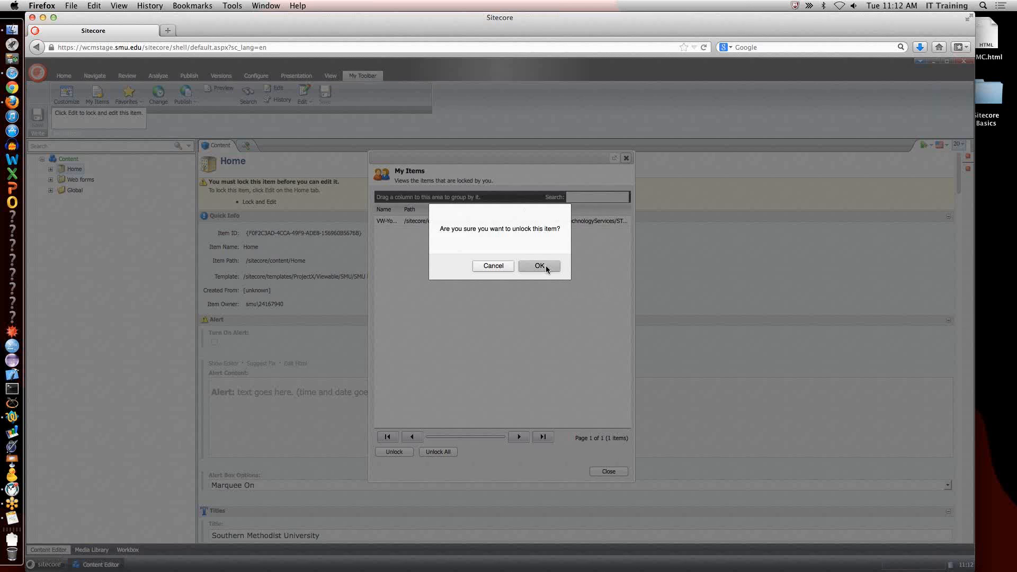
{"action": "left_click", "coordinate": [545, 266]}
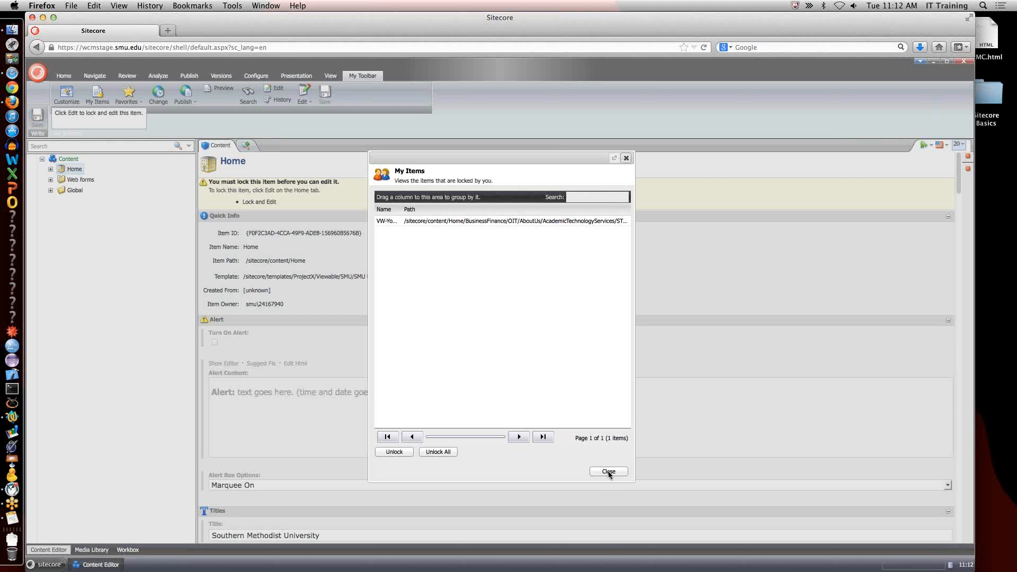
Close the My Items list and open the STARS page under Home/BusinessFinance/OIT/AboutUs/AcademicTechnologyServices in the content tree.
{"action": "left_click", "coordinate": [609, 471]}
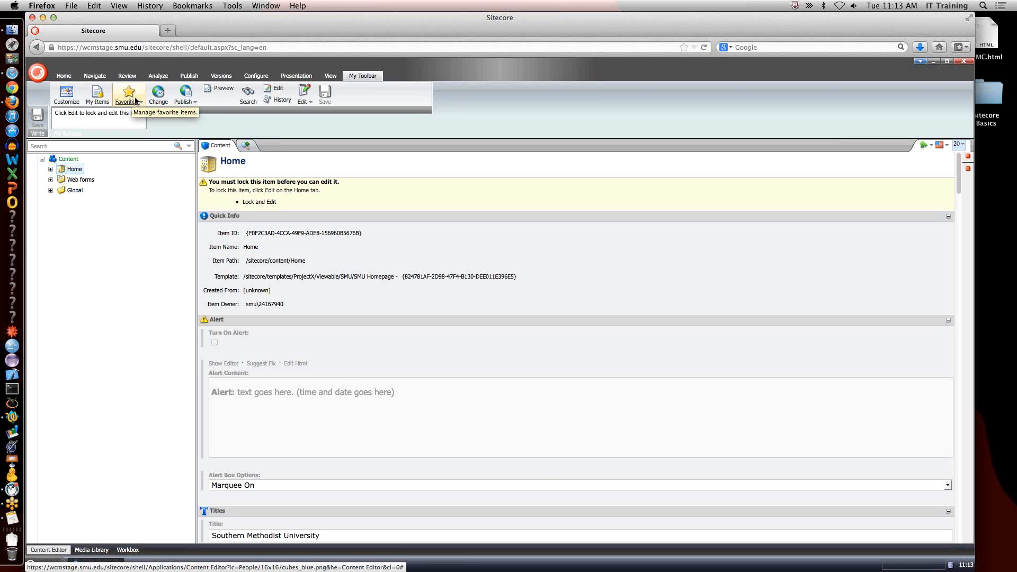
{"action": "left_click", "coordinate": [51, 170]}
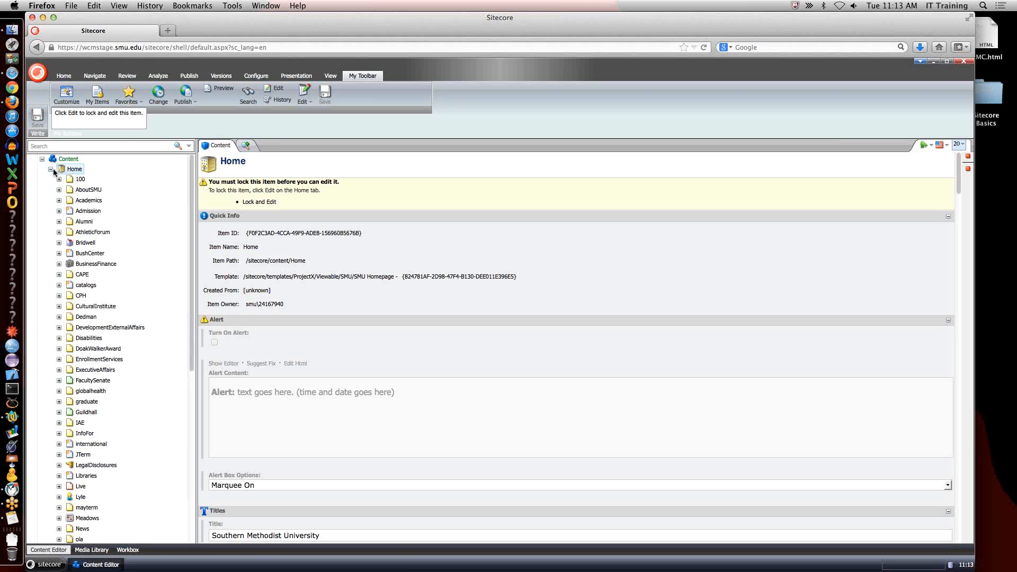
{"action": "left_click", "coordinate": [60, 264]}
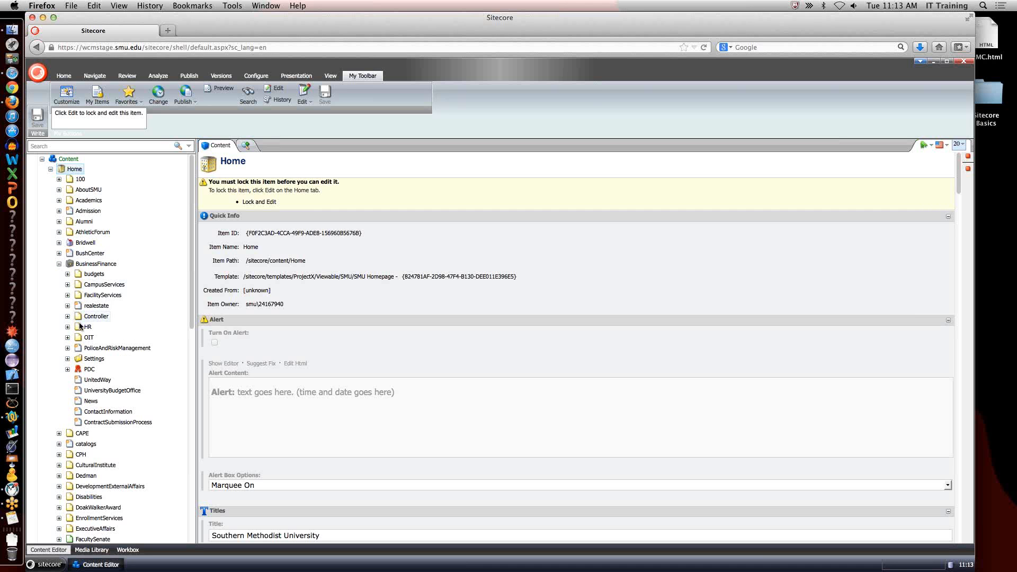
{"action": "left_click", "coordinate": [67, 337]}
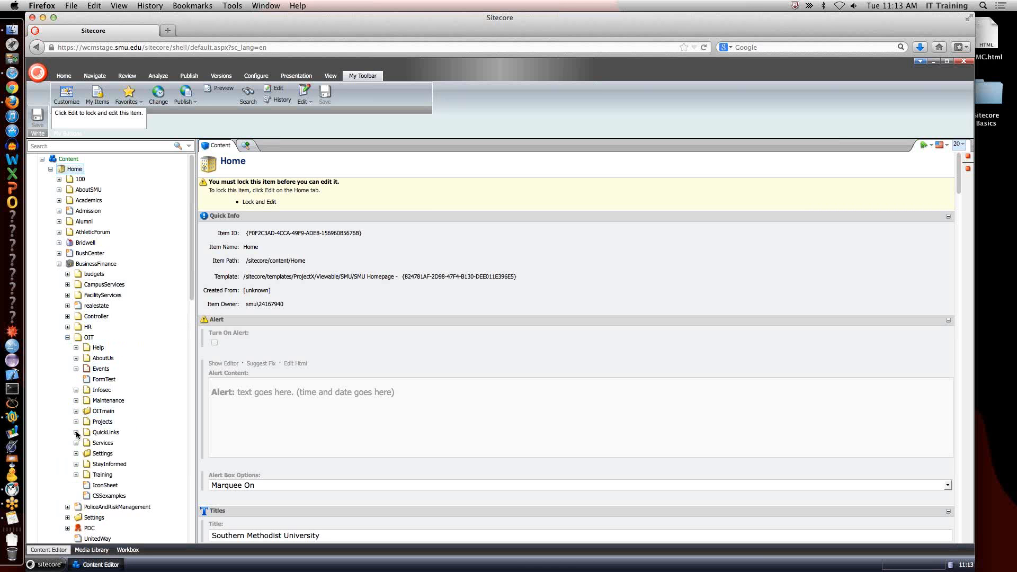
{"action": "left_click", "coordinate": [76, 359]}
{"action": "left_click", "coordinate": [84, 379]}
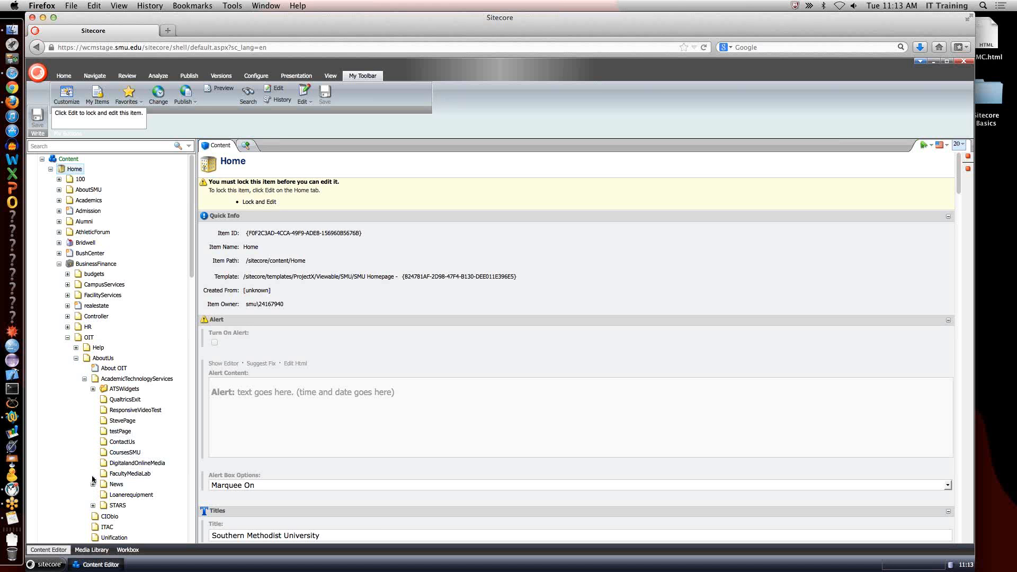
{"action": "left_click", "coordinate": [93, 505]}
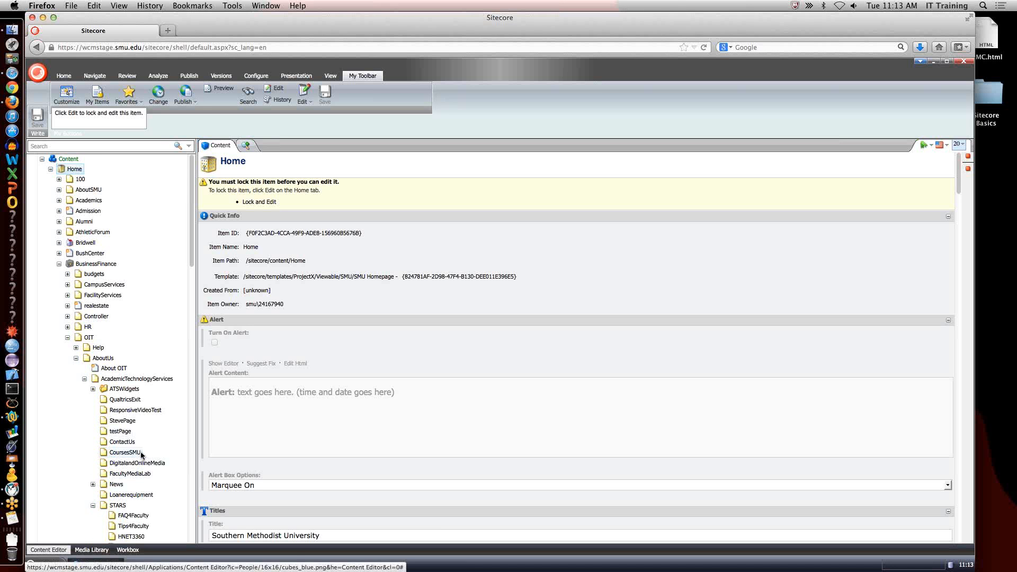
{"action": "scroll", "coordinate": [142, 457], "scroll_direction": "down", "scroll_amount": 6}
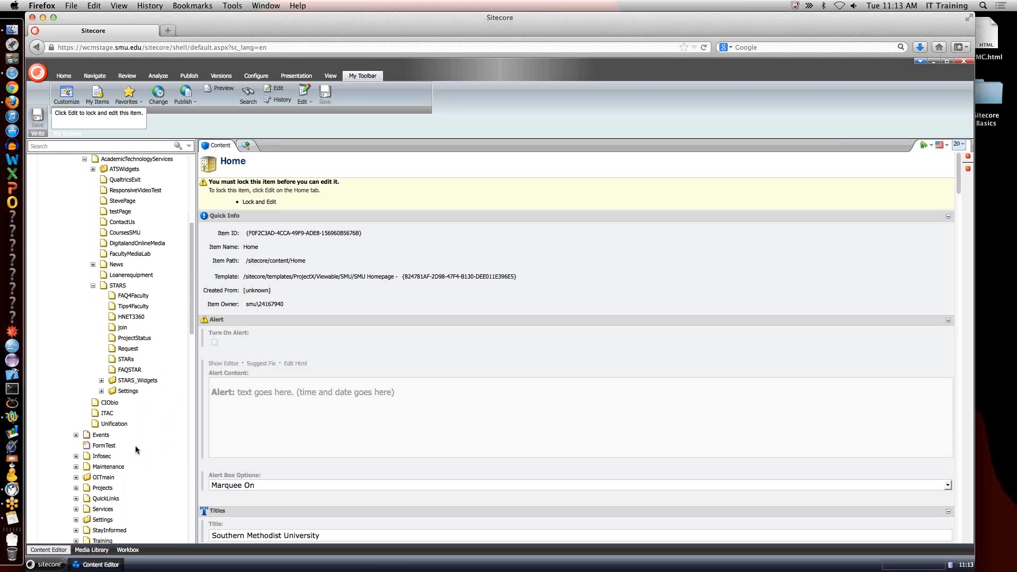
{"action": "left_click", "coordinate": [118, 287]}
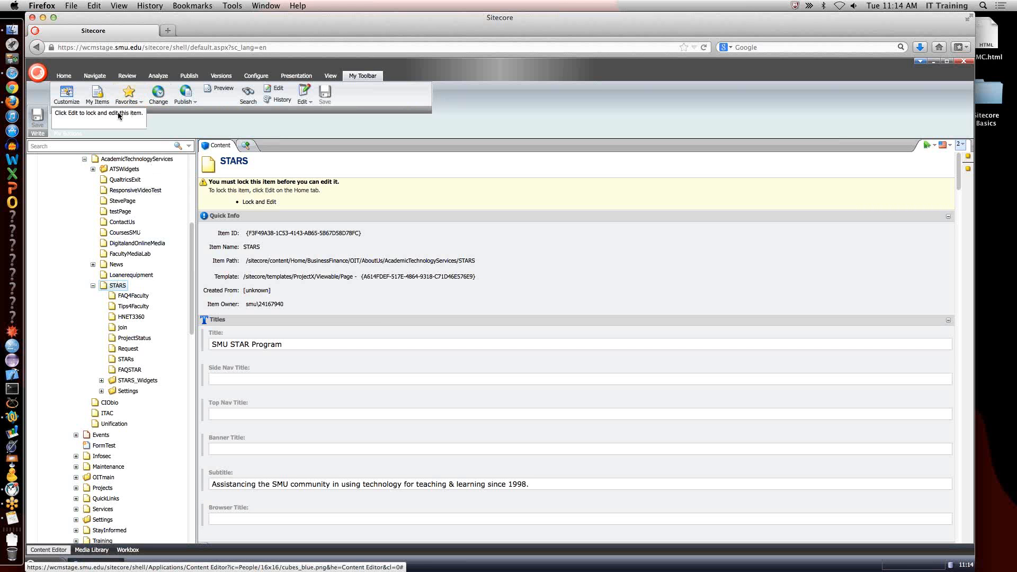
Add the STARS page to the favorites and dismiss the confirmation.
{"action": "left_click", "coordinate": [141, 102]}
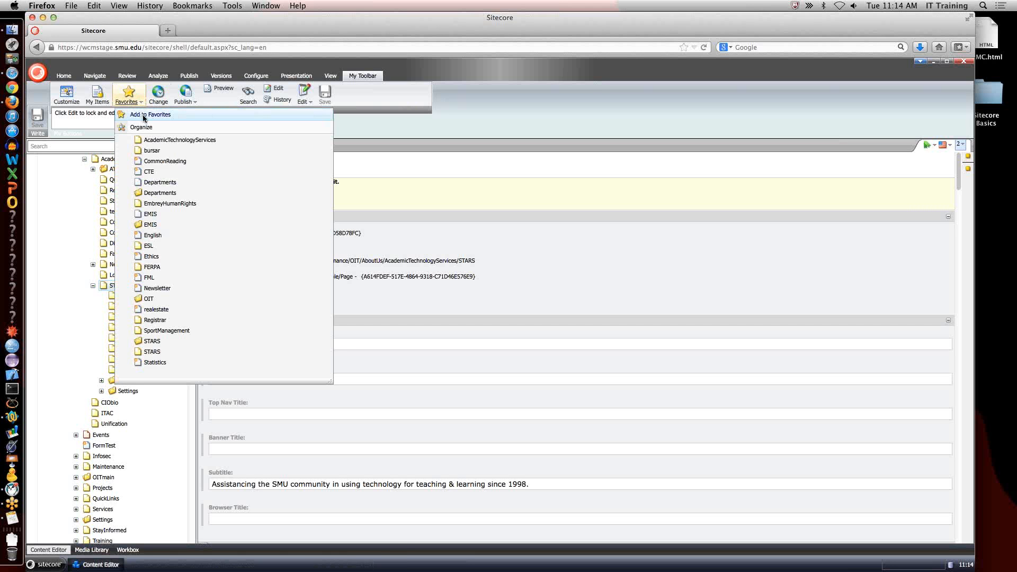
{"action": "left_click", "coordinate": [144, 115]}
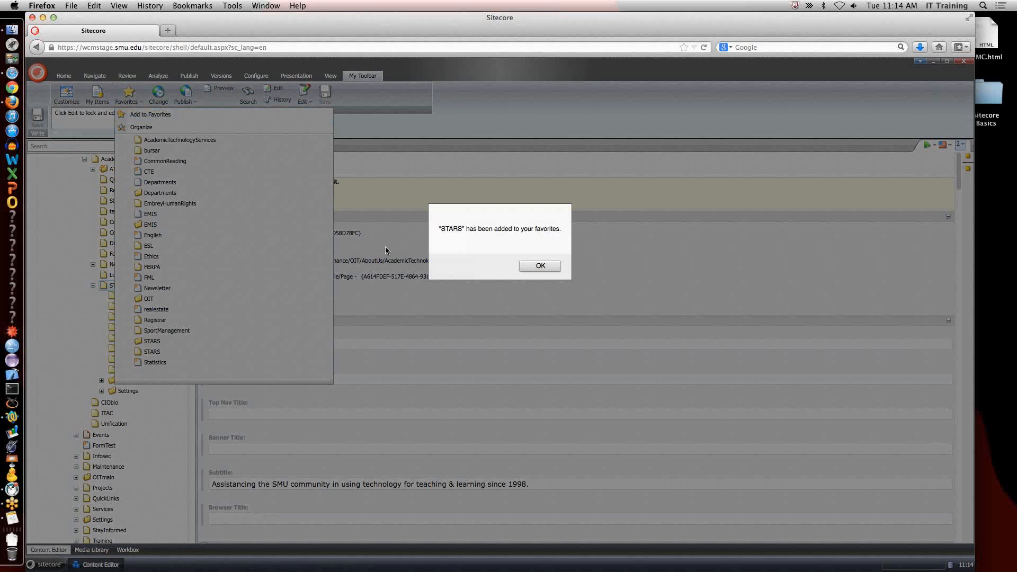
{"action": "left_click", "coordinate": [539, 267]}
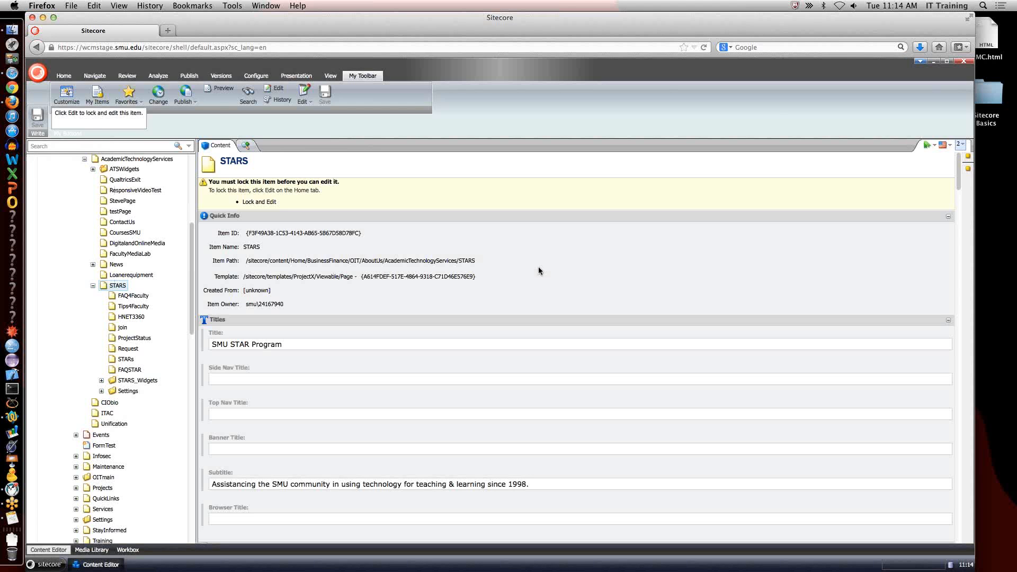
Delete the SportManagement entry from the organized favorites and close the favorites organizer.
{"action": "left_click", "coordinate": [139, 102]}
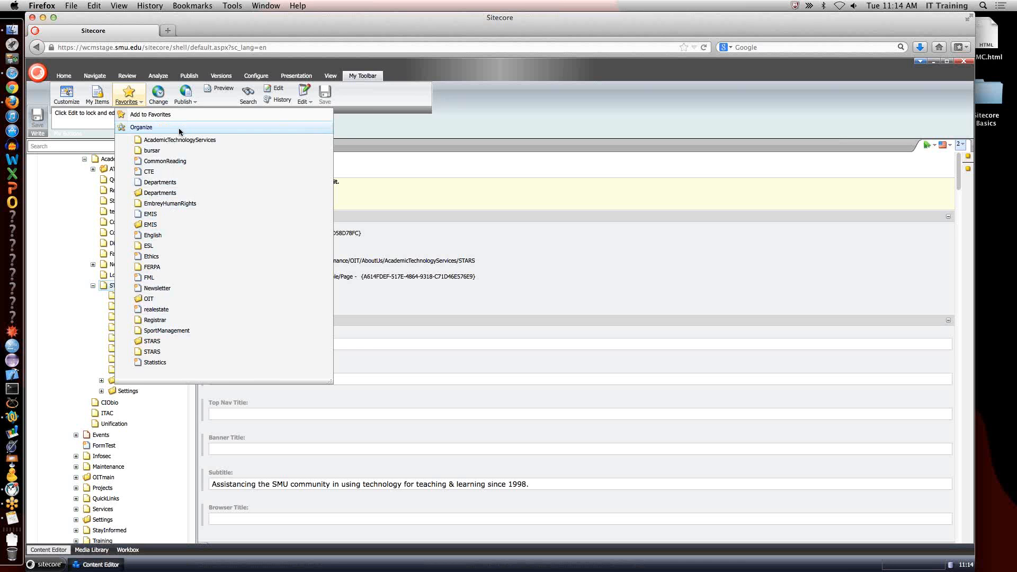
{"action": "left_click", "coordinate": [142, 129]}
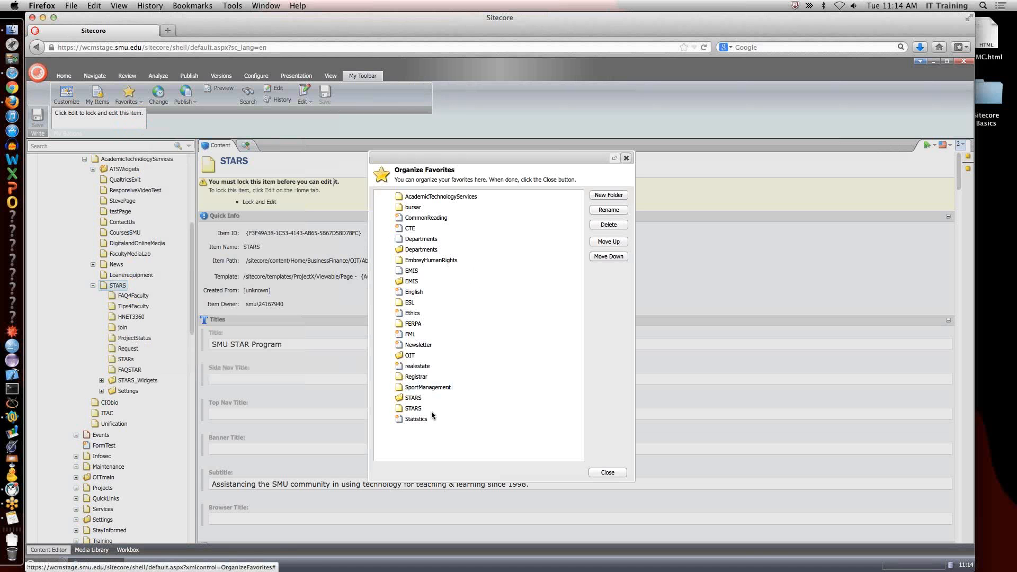
{"action": "left_click", "coordinate": [427, 387]}
{"action": "left_click", "coordinate": [608, 224]}
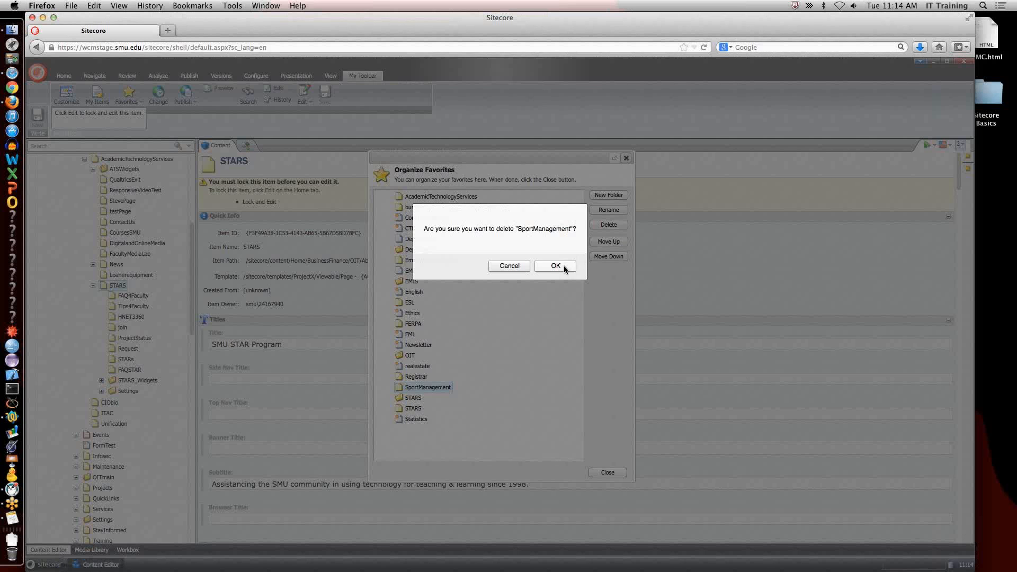
{"action": "left_click", "coordinate": [558, 266]}
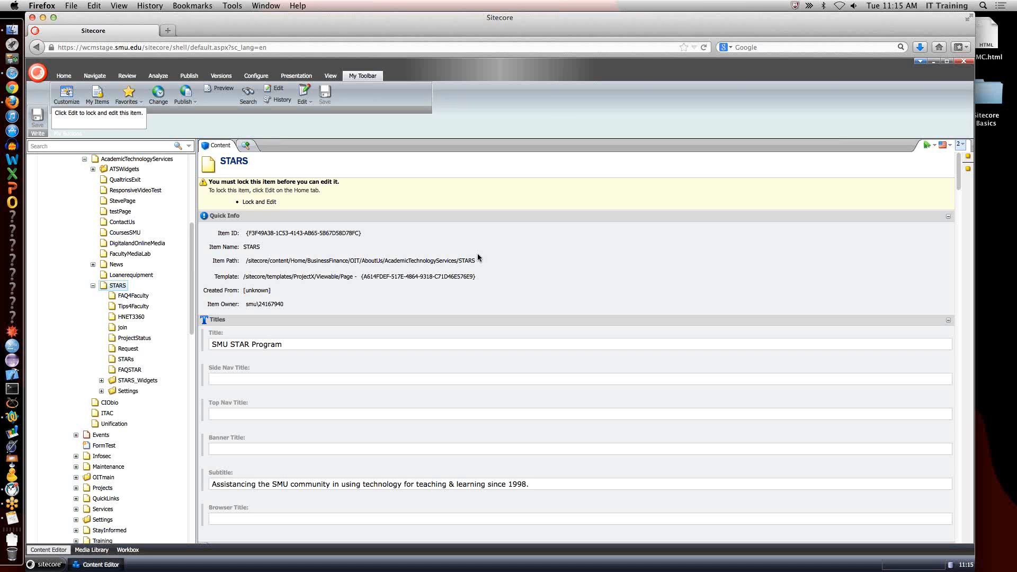
{"action": "left_click", "coordinate": [858, 197]}
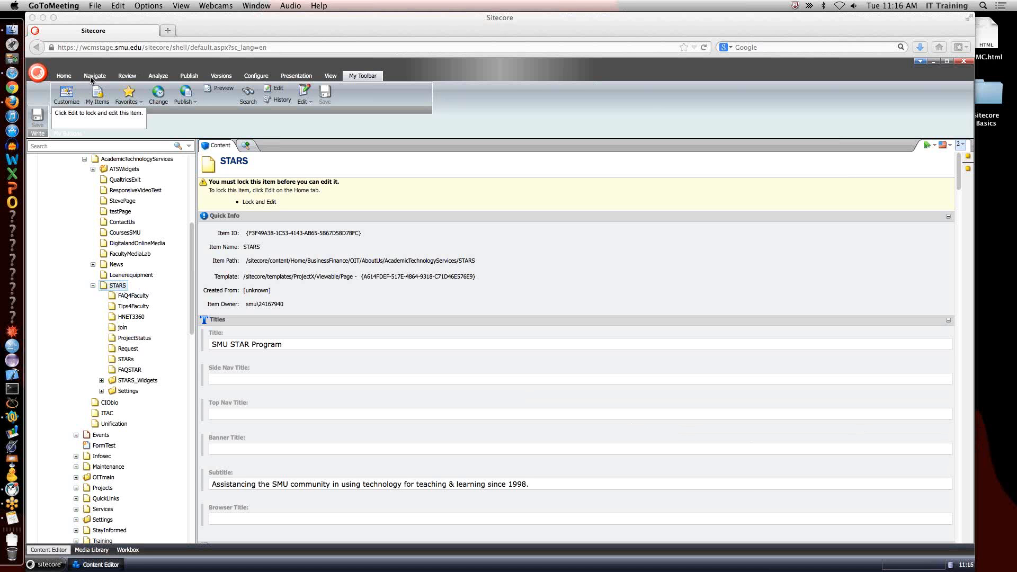
Insert a new item of type Page named MMC beneath the STARS page.
{"action": "left_click", "coordinate": [63, 79]}
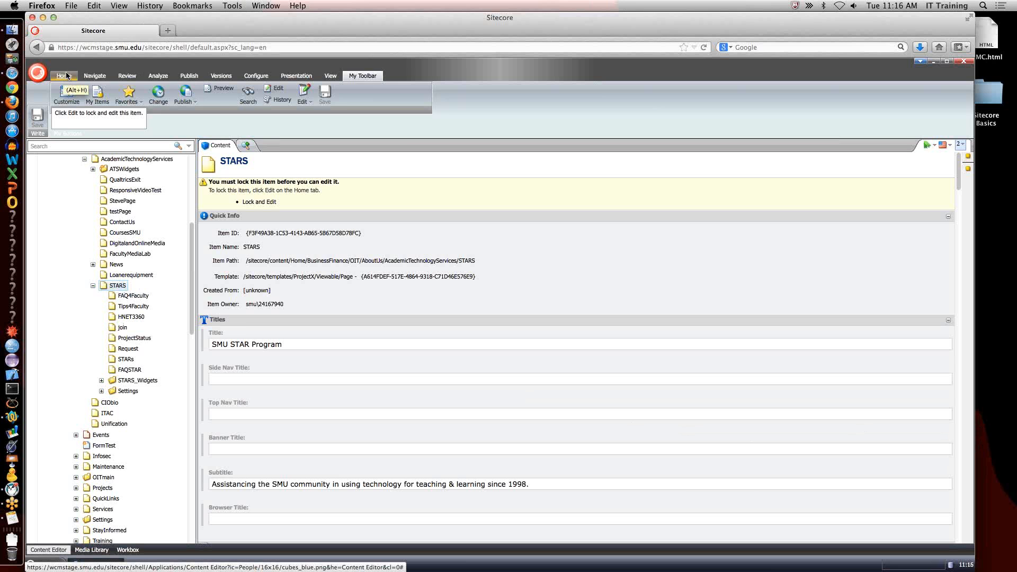
{"action": "left_click", "coordinate": [64, 76]}
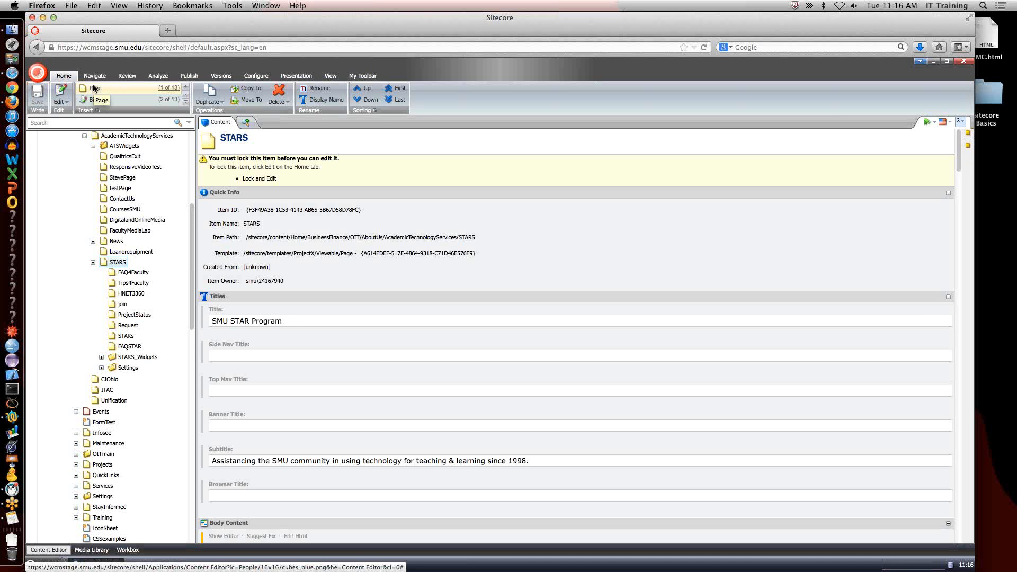
{"action": "right_click", "coordinate": [118, 263]}
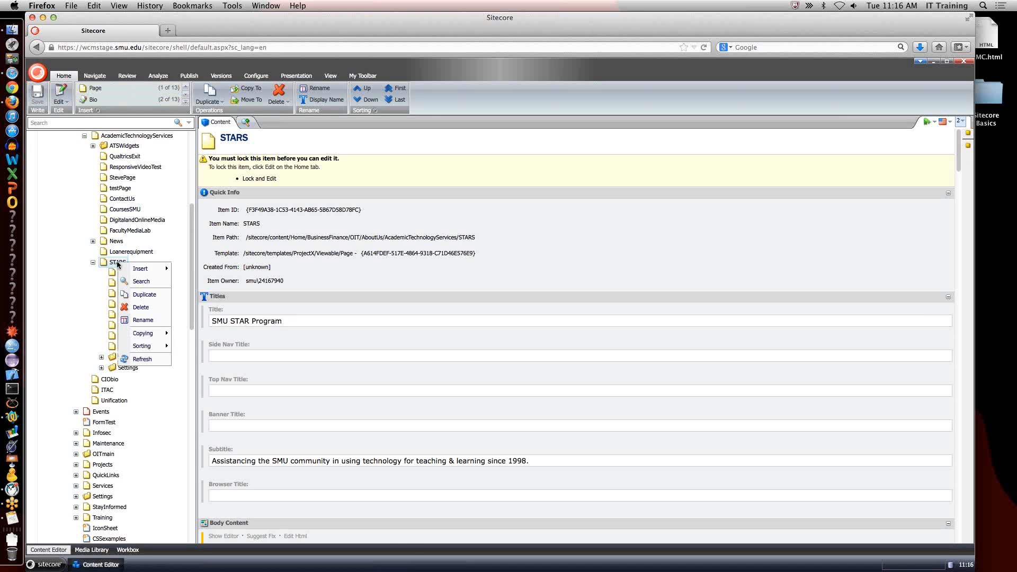
{"action": "left_click", "coordinate": [149, 270]}
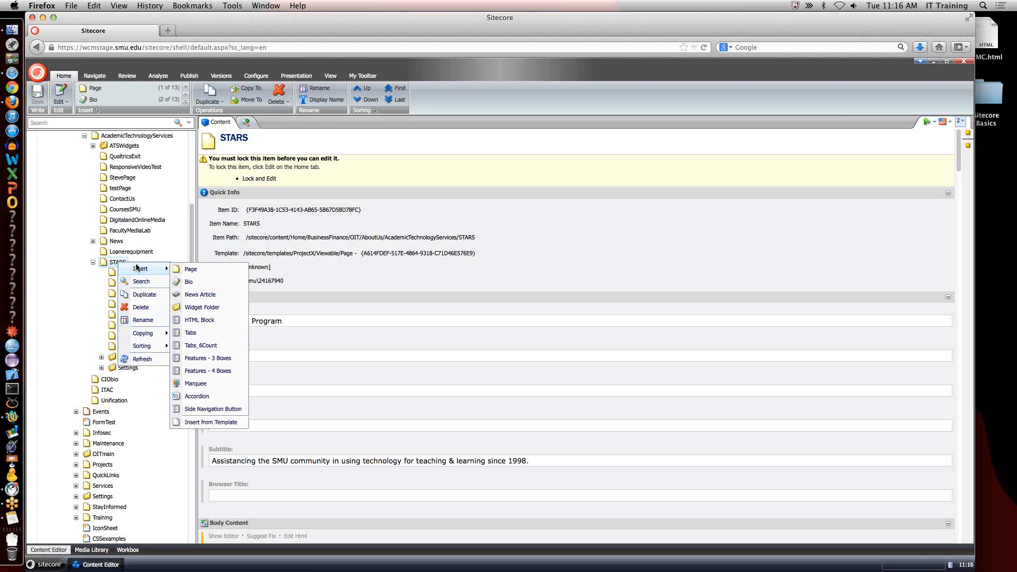
{"action": "left_click", "coordinate": [191, 270]}
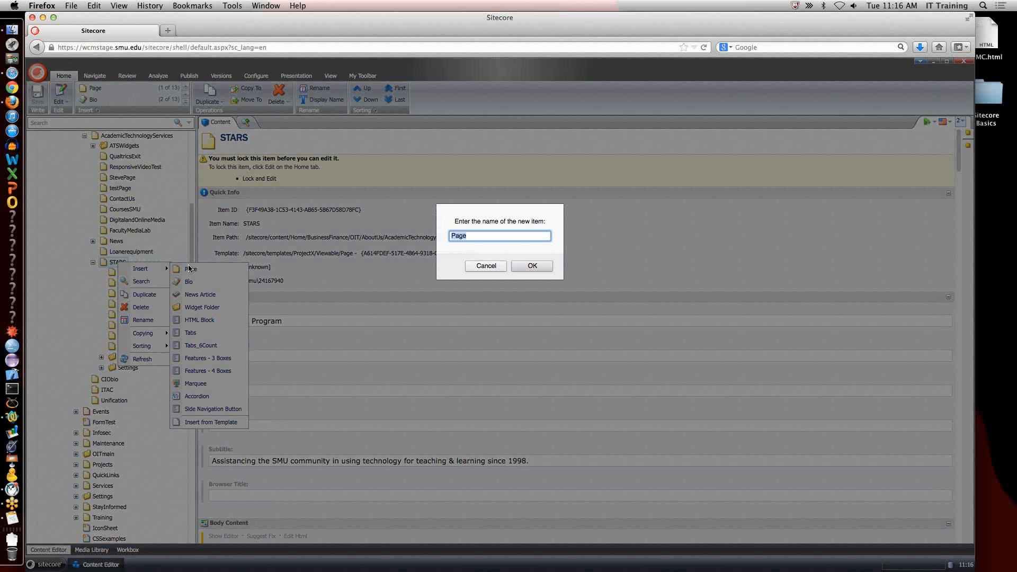
{"action": "type", "text": "MMC"}
{"action": "left_click", "coordinate": [532, 266]}
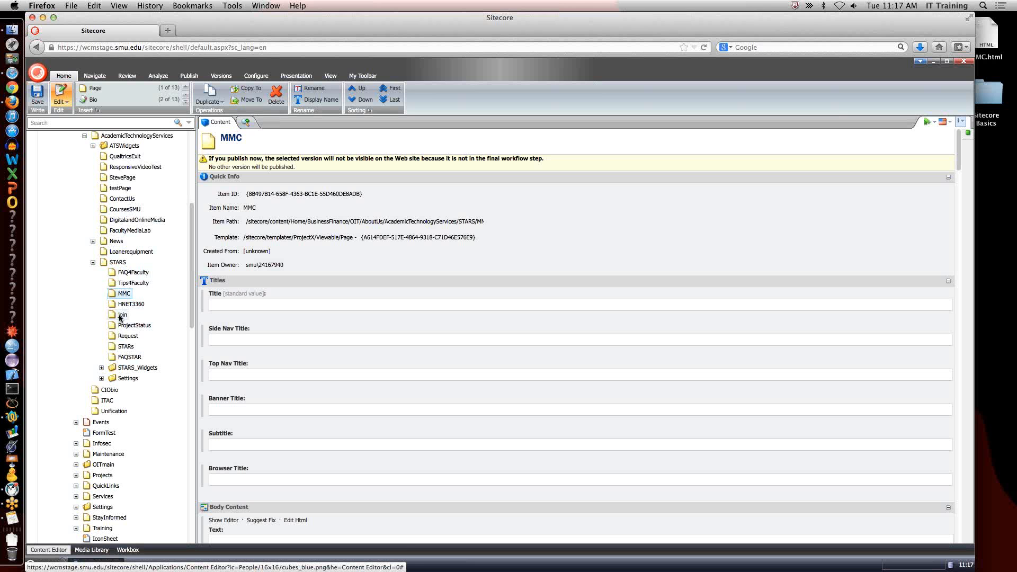
Set the MMC page's Title field to "CUL Multimedia Center".
{"action": "left_click", "coordinate": [281, 302]}
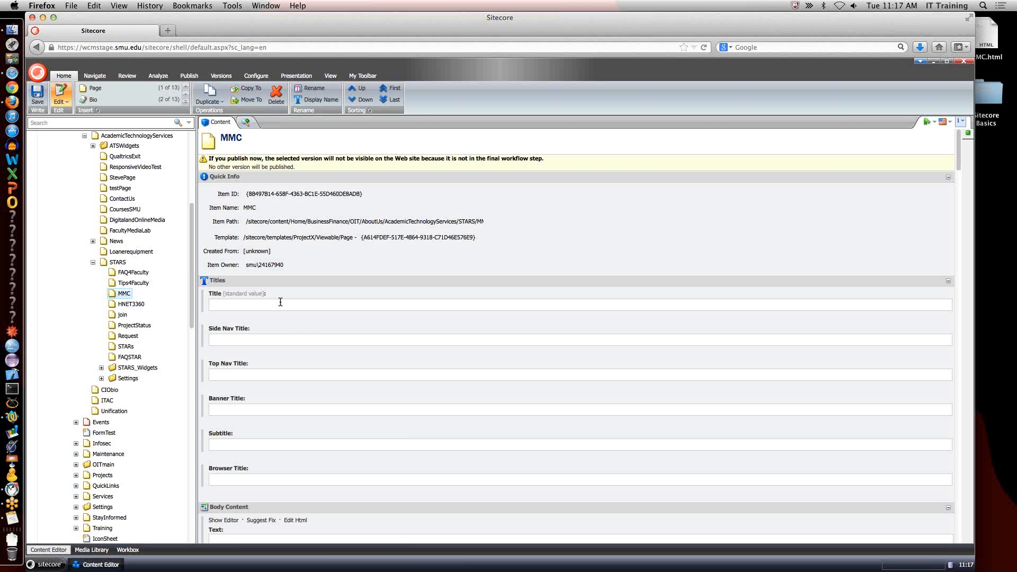
{"action": "scroll", "coordinate": [325, 275], "scroll_direction": "down", "scroll_amount": 2}
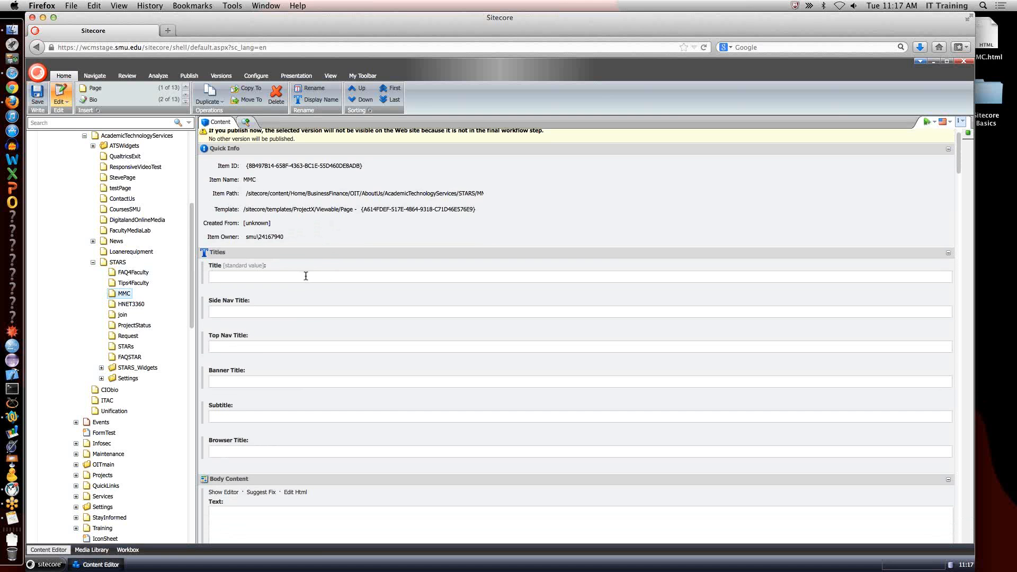
{"action": "type", "text": "CUL Multimedia Center"}
{"action": "left_click", "coordinate": [276, 312]}
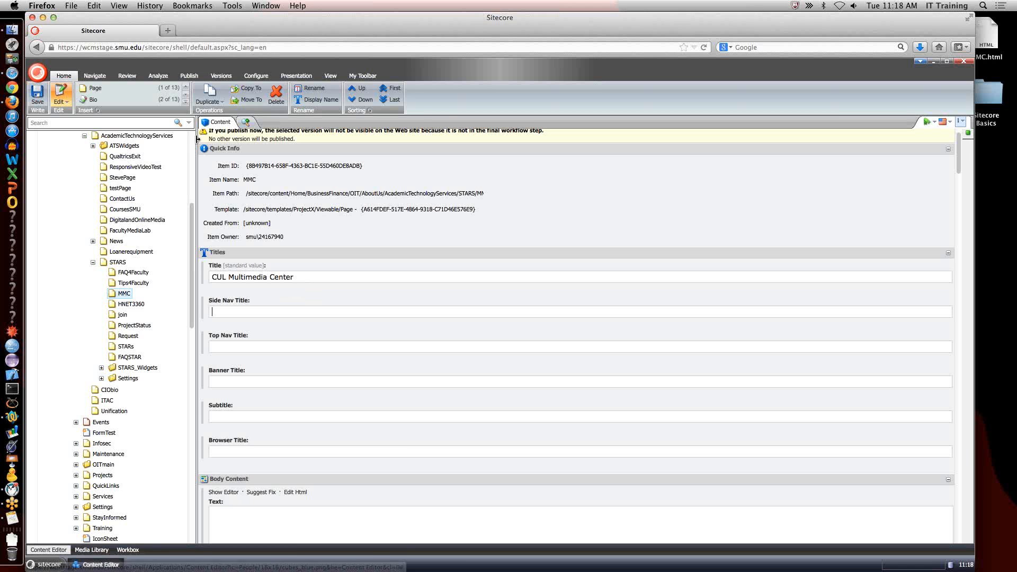
Preview the MMC page from the personal toolbar, agreeing to save the changes to the item.
{"action": "left_click", "coordinate": [368, 77]}
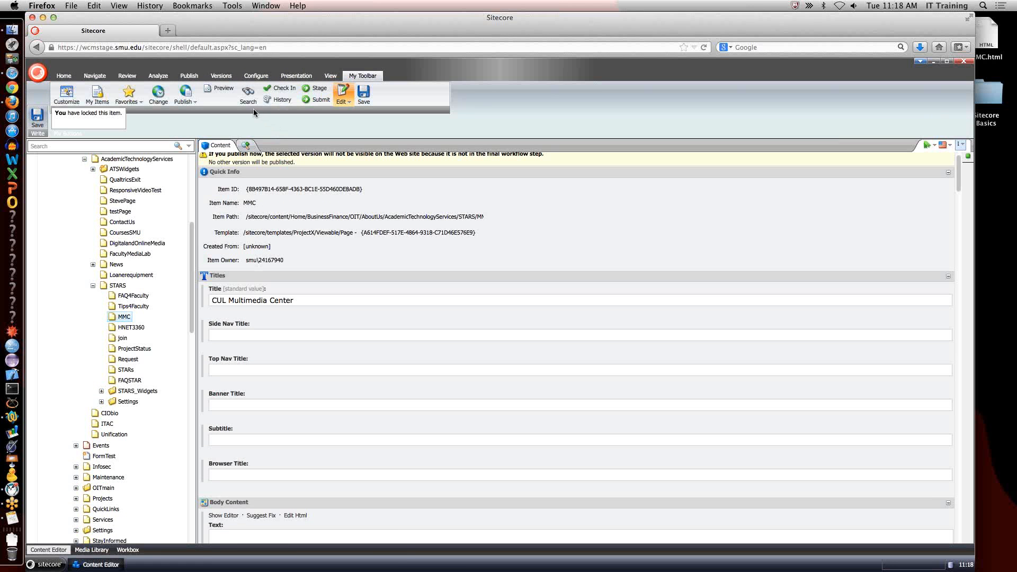
{"action": "left_click", "coordinate": [224, 89]}
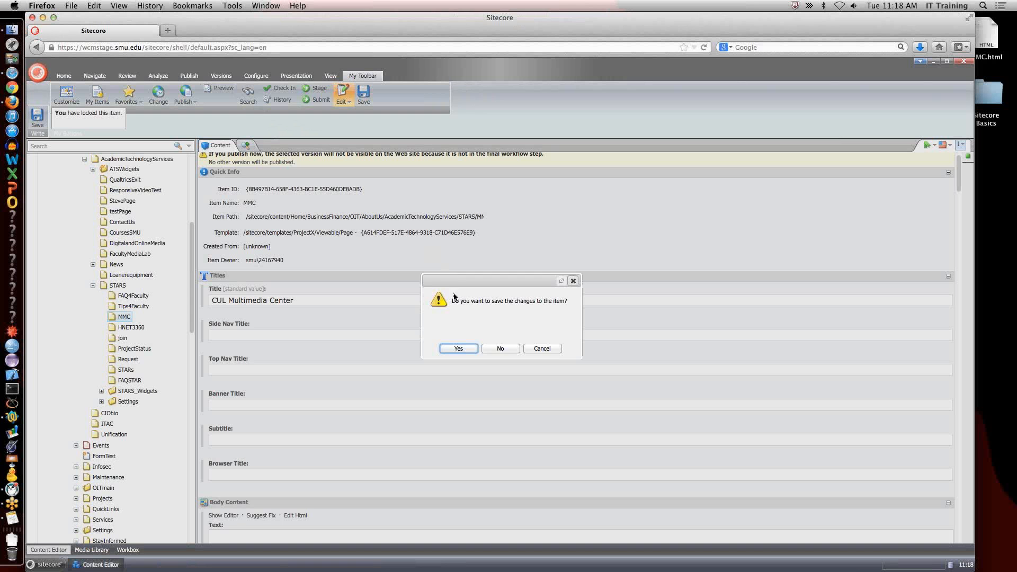
{"action": "left_click", "coordinate": [473, 349]}
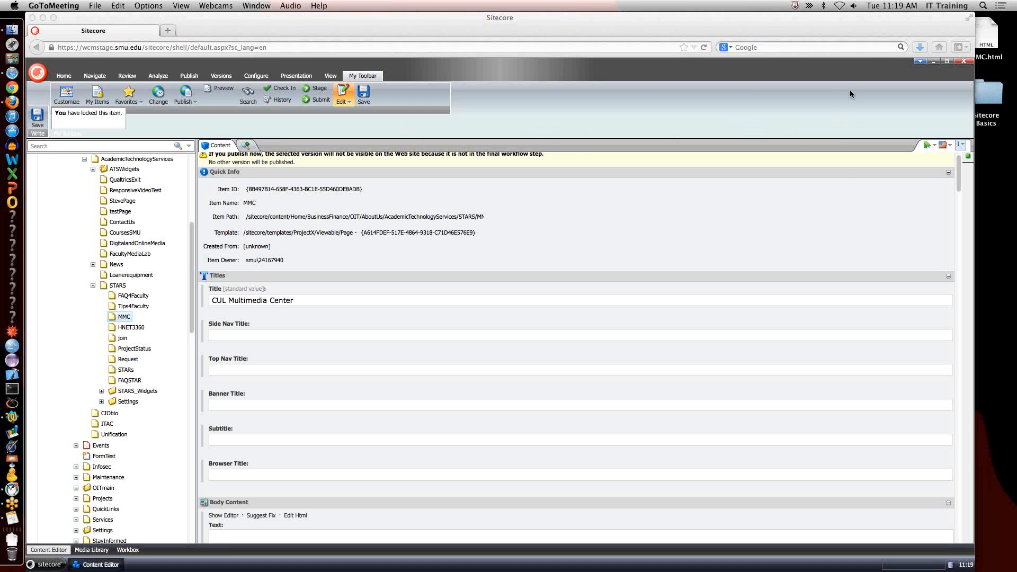
{"action": "left_click", "coordinate": [414, 131]}
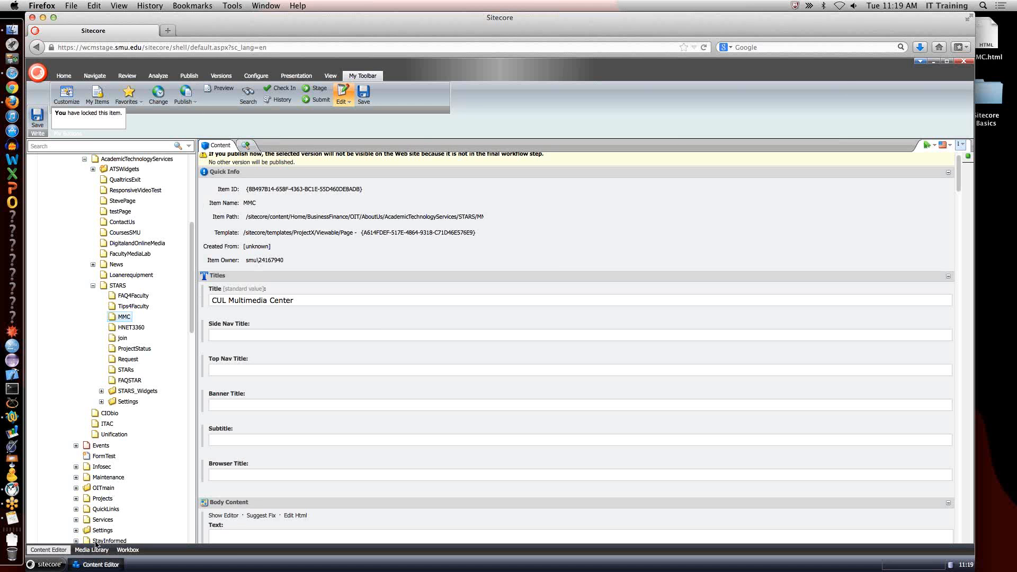
Quit Firefox and launch it again.
{"action": "left_click", "coordinate": [42, 6]}
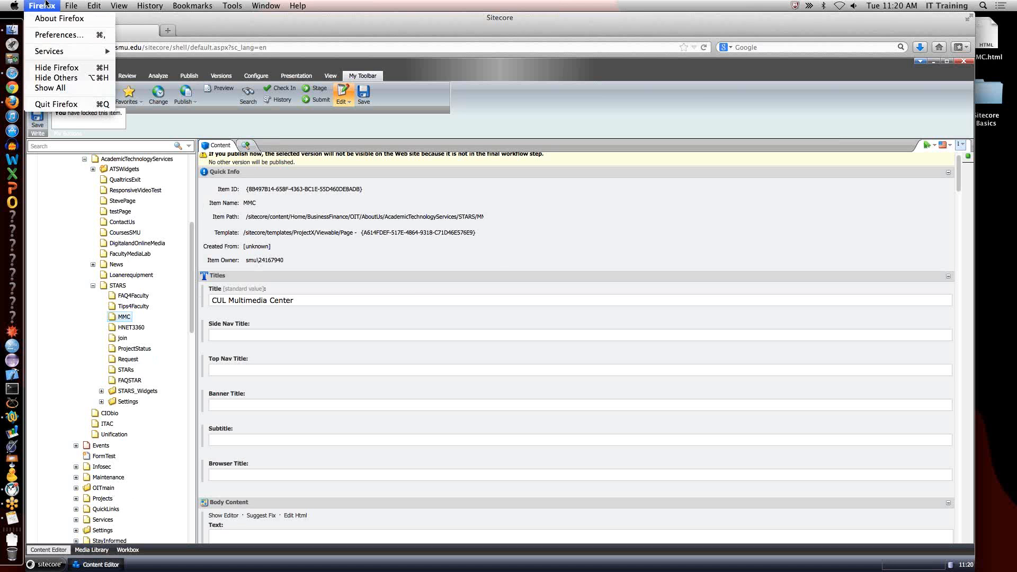
{"action": "left_click", "coordinate": [56, 104]}
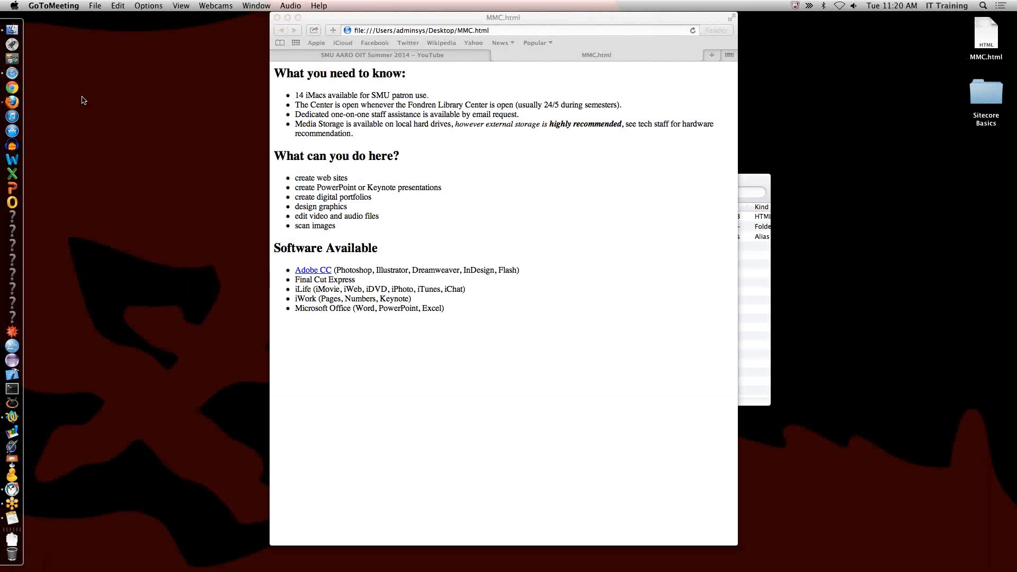
{"action": "left_click", "coordinate": [10, 102]}
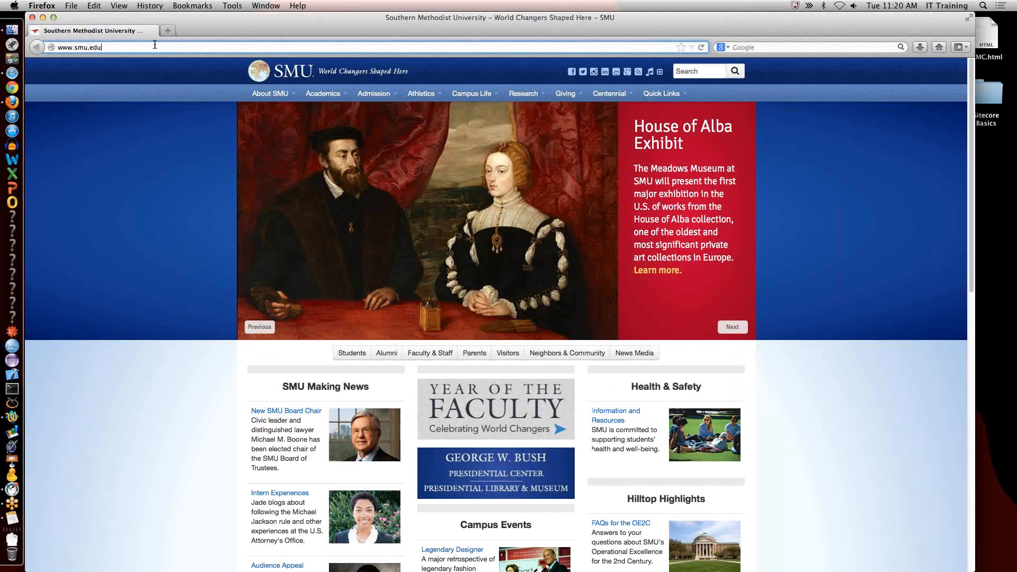
{"action": "left_click", "coordinate": [155, 45]}
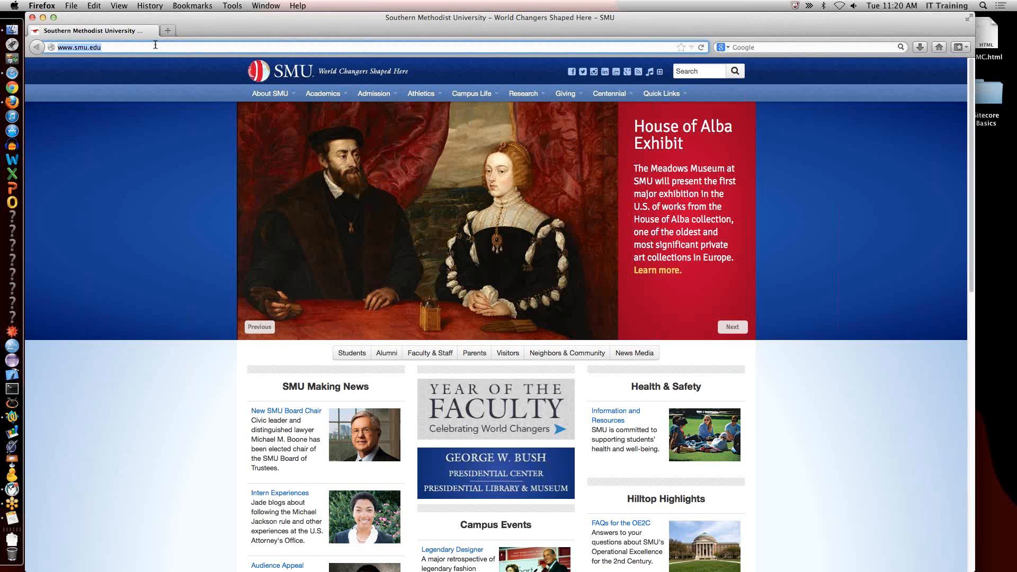
{"action": "type", "text": "wcmstage"}
{"action": "key", "text": "Down"}
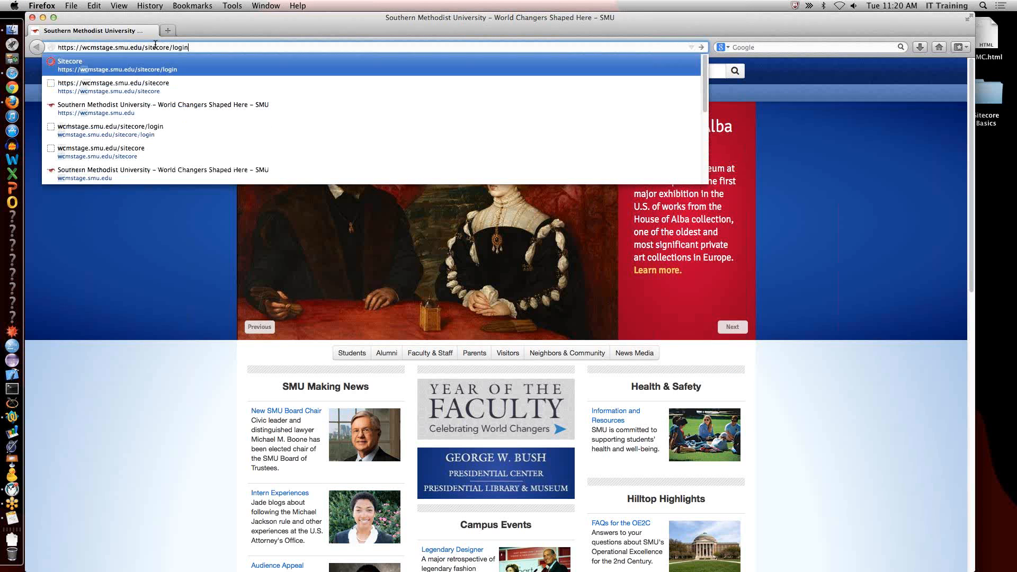
{"action": "key", "text": "Down"}
{"action": "key", "text": "Up"}
{"action": "key", "text": "Return"}
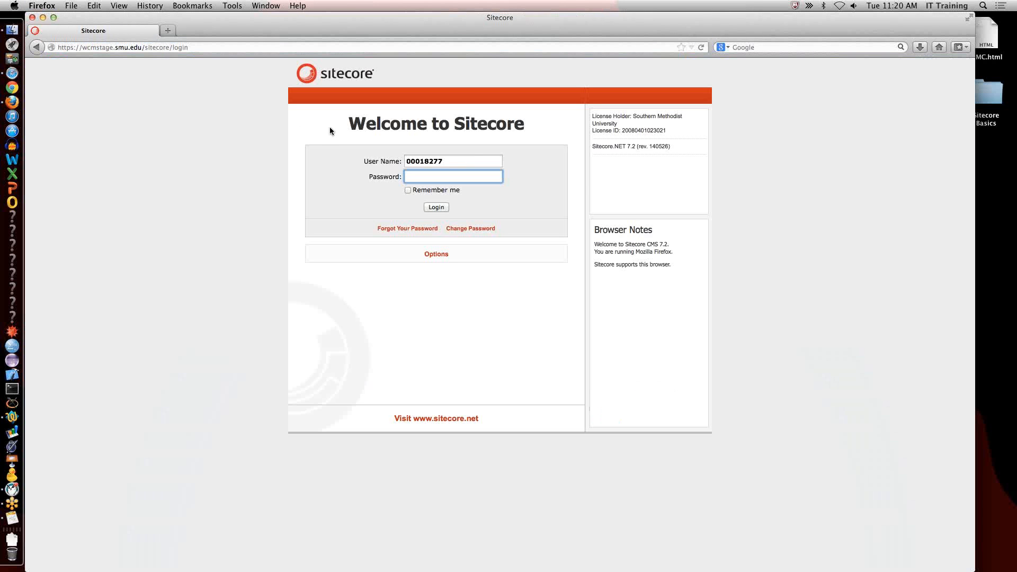
Enter the account password for the filled-in user name and log in to Sitecore.
{"action": "type", "text": "*************"}
{"action": "key", "text": "Return"}
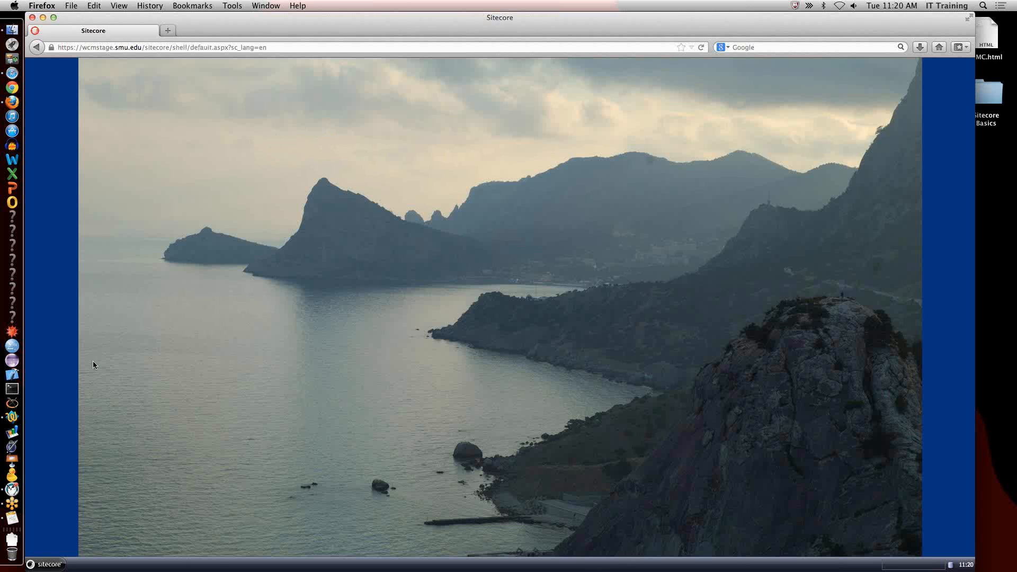
Open the Content Editor, go to the STARS page through the favorites, and select its MMC subpage.
{"action": "left_click", "coordinate": [47, 564]}
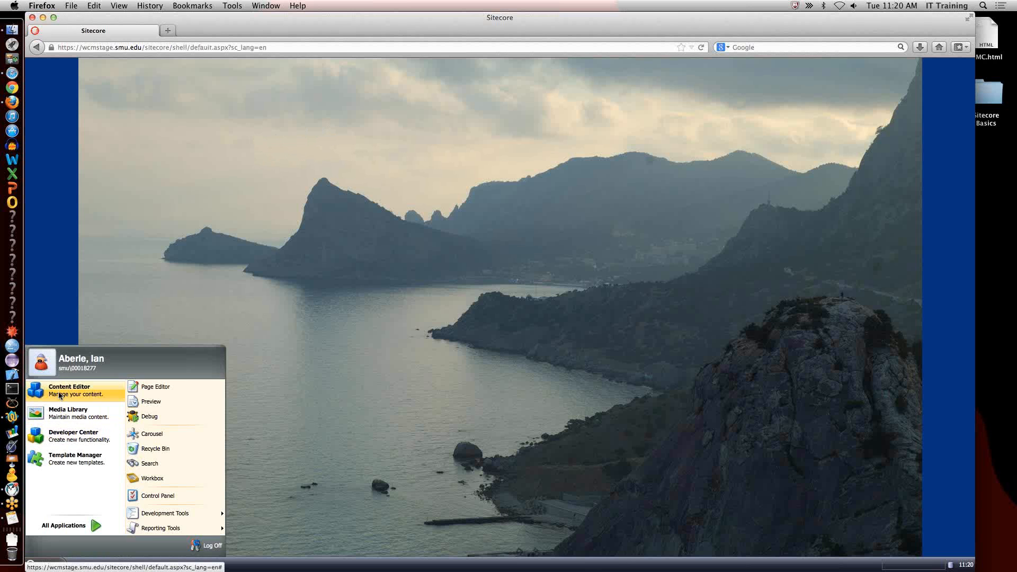
{"action": "left_click", "coordinate": [61, 395]}
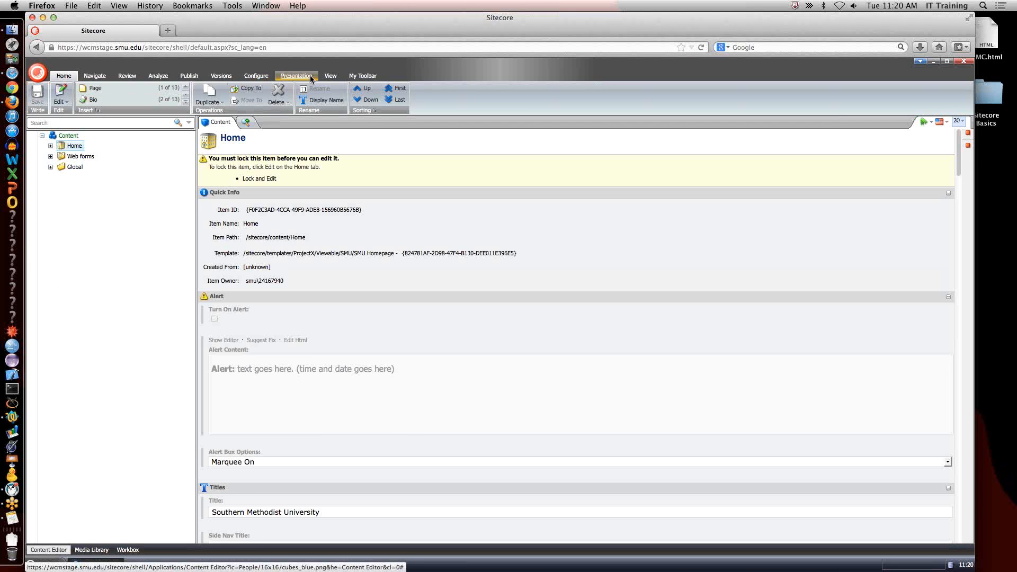
{"action": "left_click", "coordinate": [363, 76]}
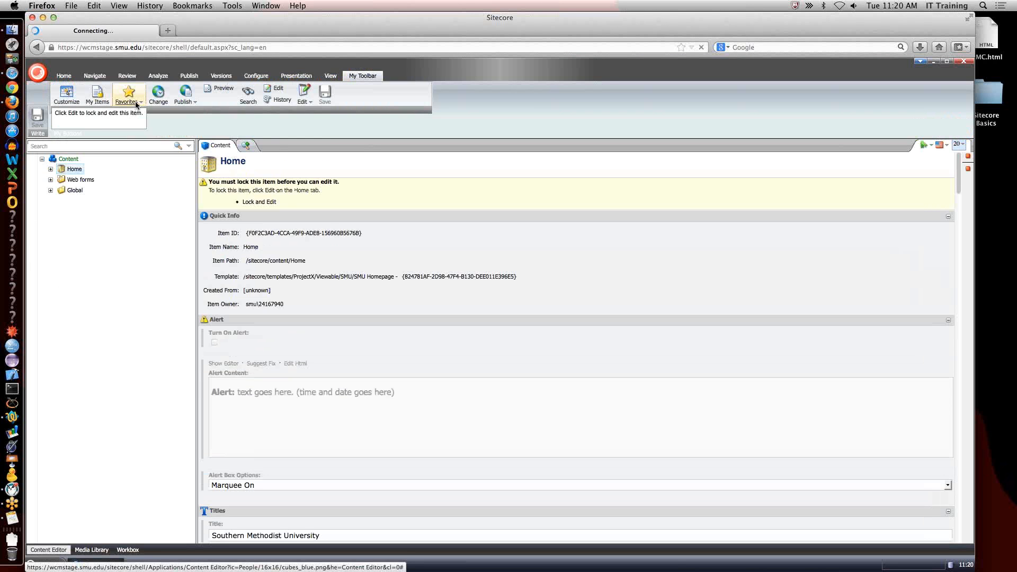
{"action": "left_click", "coordinate": [136, 104]}
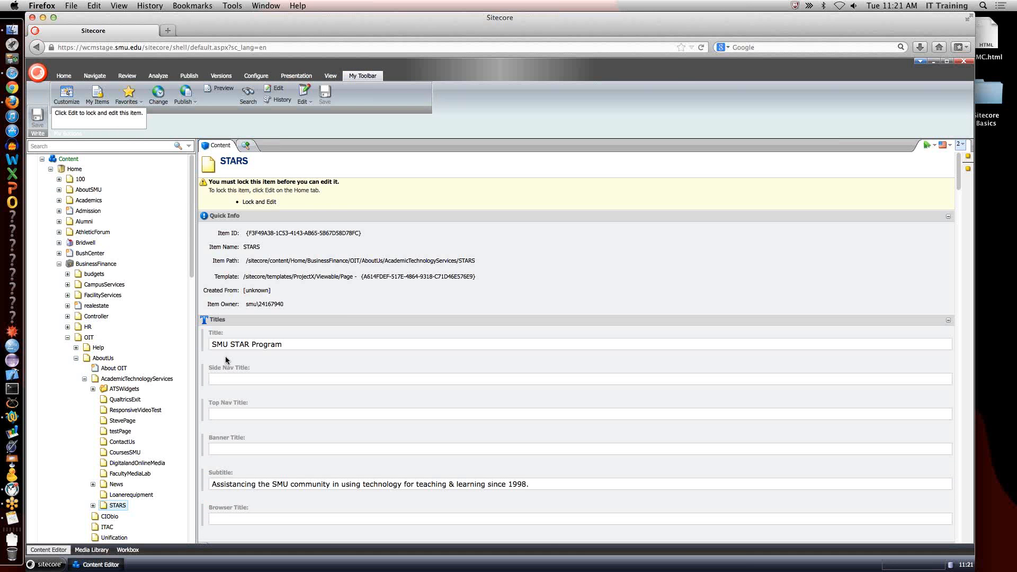
{"action": "left_click", "coordinate": [94, 505]}
{"action": "scroll", "coordinate": [117, 466], "scroll_direction": "down", "scroll_amount": 4}
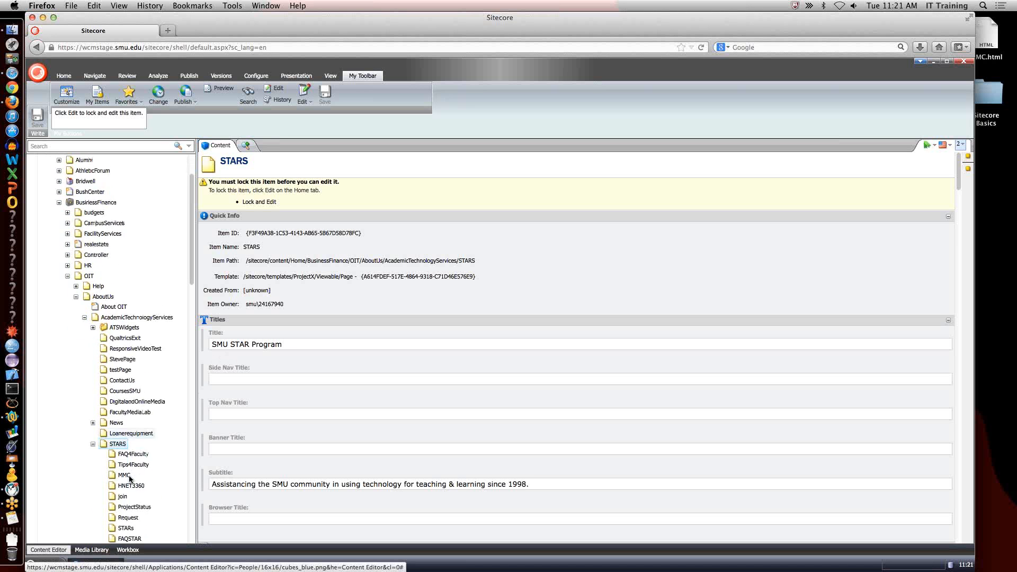
{"action": "left_click_drag", "start_coordinate": [124, 422], "coordinate": [126, 423]}
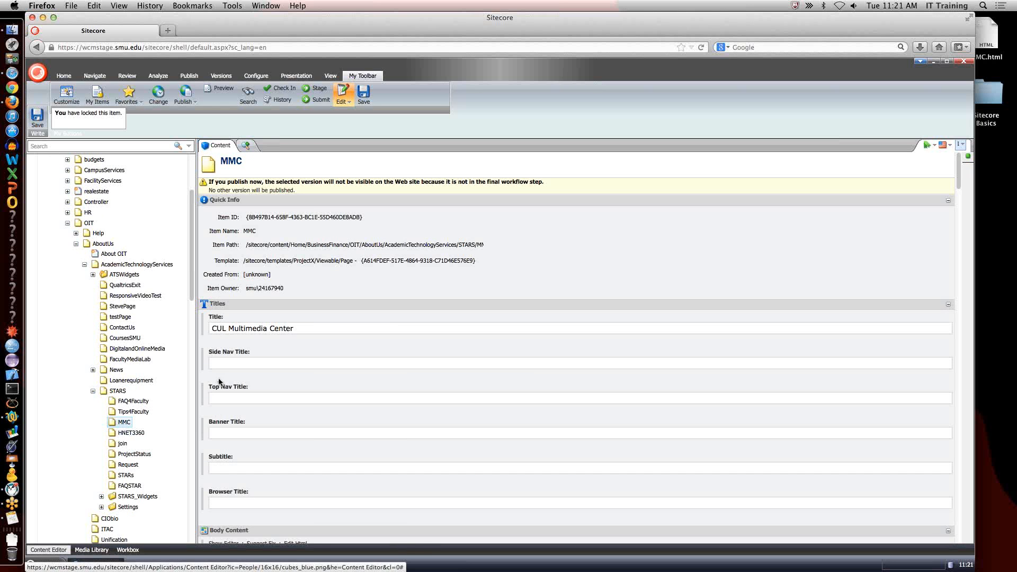
Preview the MMC page and examine where its title is used in the heading and breadcrumb, comparing with the item's title fields.
{"action": "left_click", "coordinate": [224, 88]}
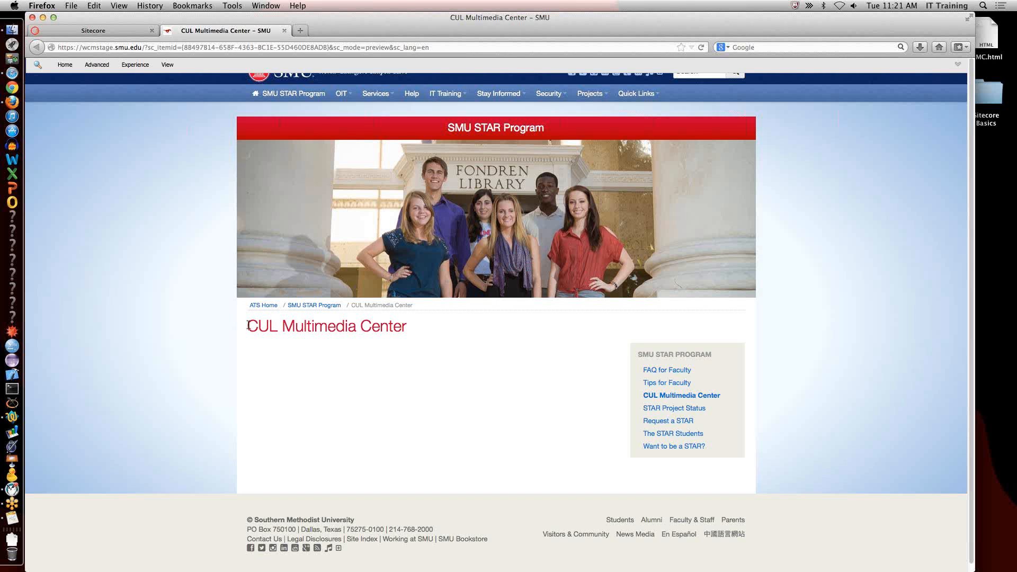
{"action": "left_click_drag", "start_coordinate": [248, 325], "coordinate": [426, 326]}
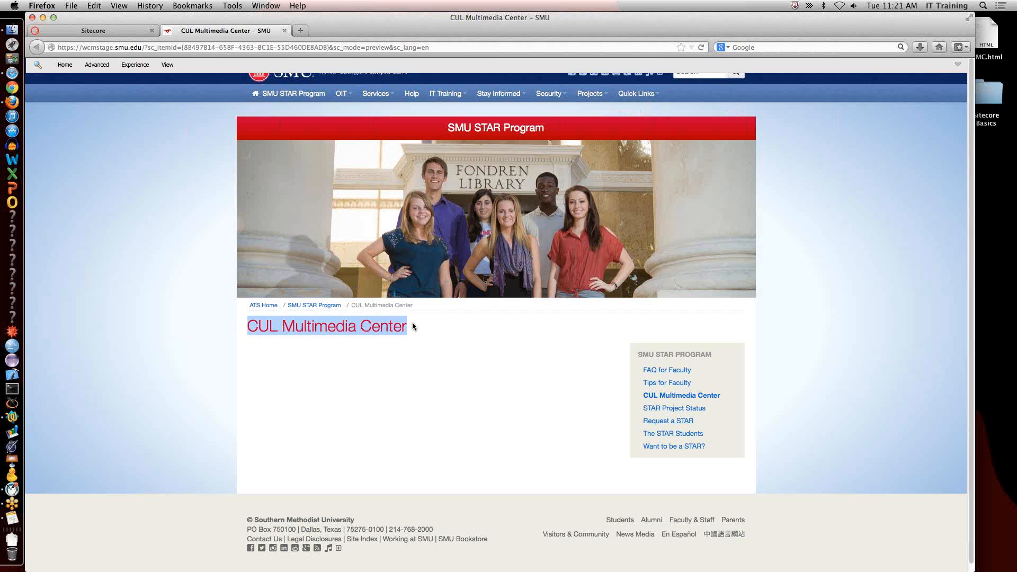
{"action": "left_click", "coordinate": [352, 306]}
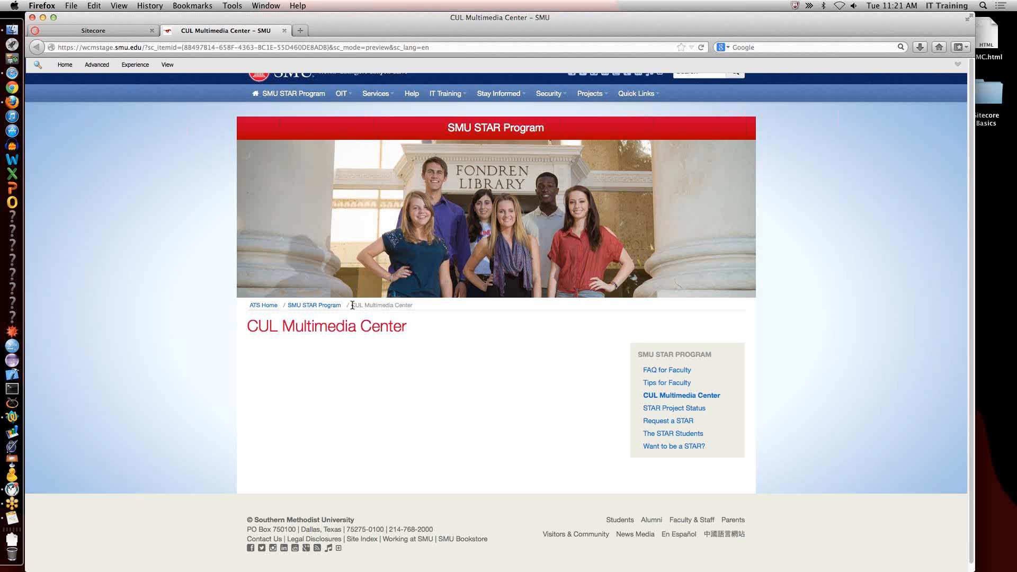
{"action": "left_click_drag", "start_coordinate": [353, 306], "coordinate": [398, 305]}
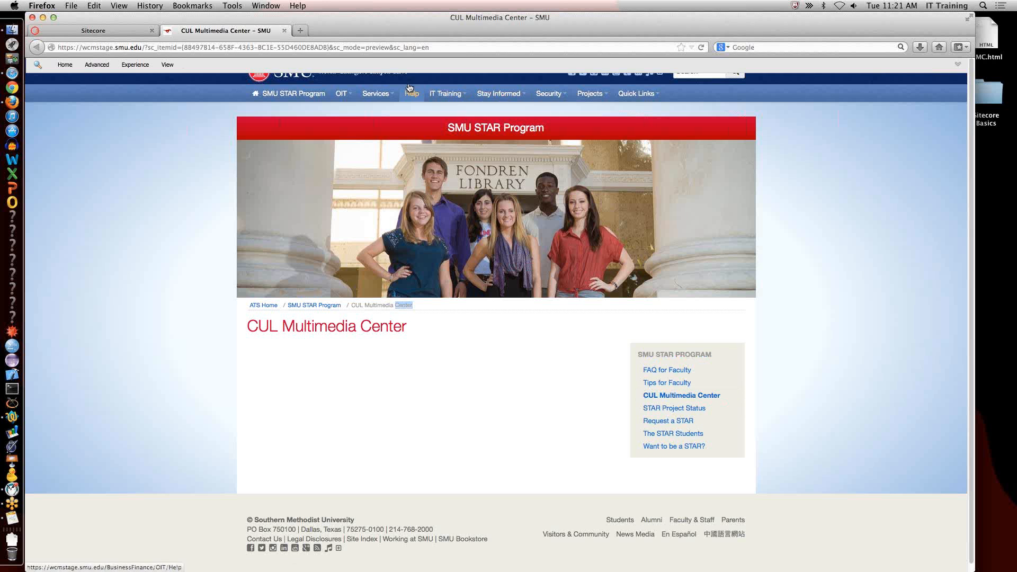
{"action": "left_click", "coordinate": [135, 30]}
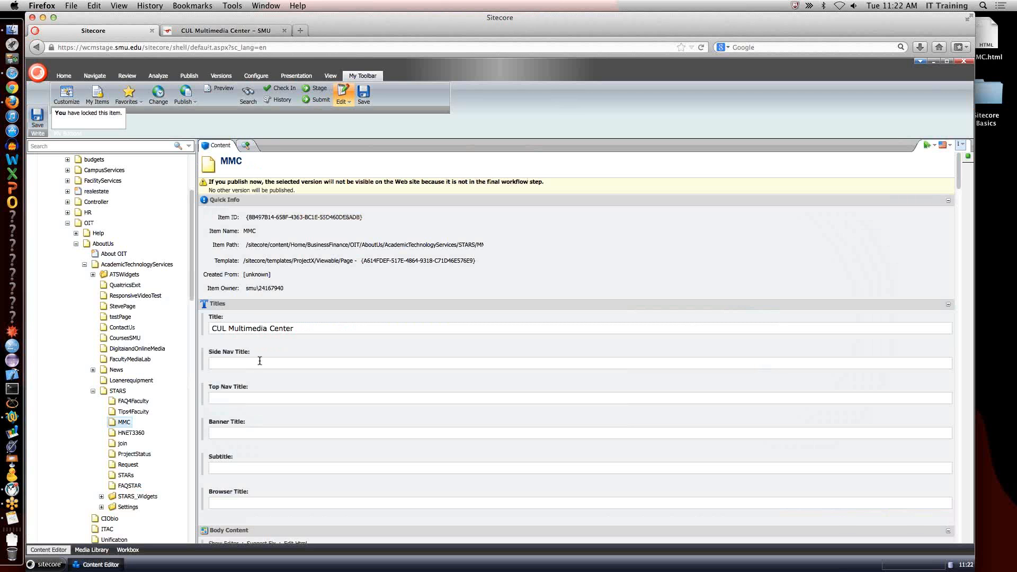
{"action": "left_click", "coordinate": [260, 30]}
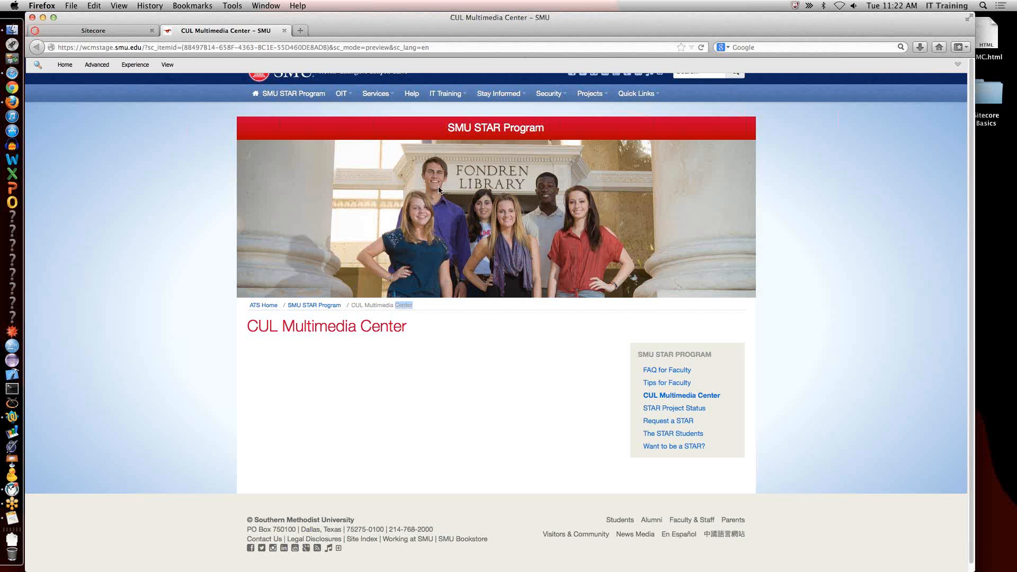
Set the MMC page's Side Nav Title to "MMC" and its Subtitle to "Making Dreams Come True".
{"action": "left_click", "coordinate": [111, 27]}
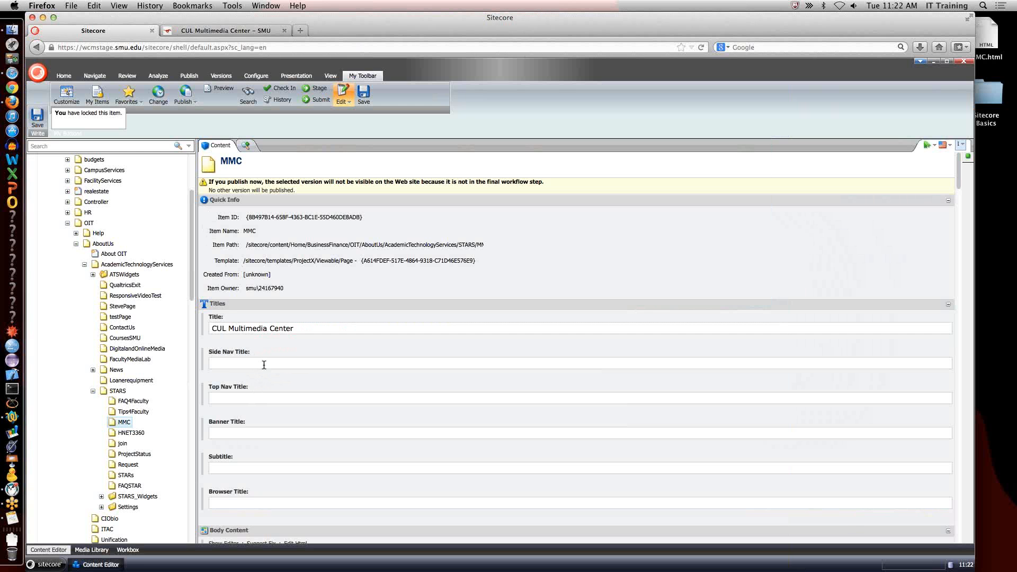
{"action": "type", "text": "MMC"}
{"action": "left_click", "coordinate": [264, 465]}
{"action": "type", "text": "Making Dreams Come True"}
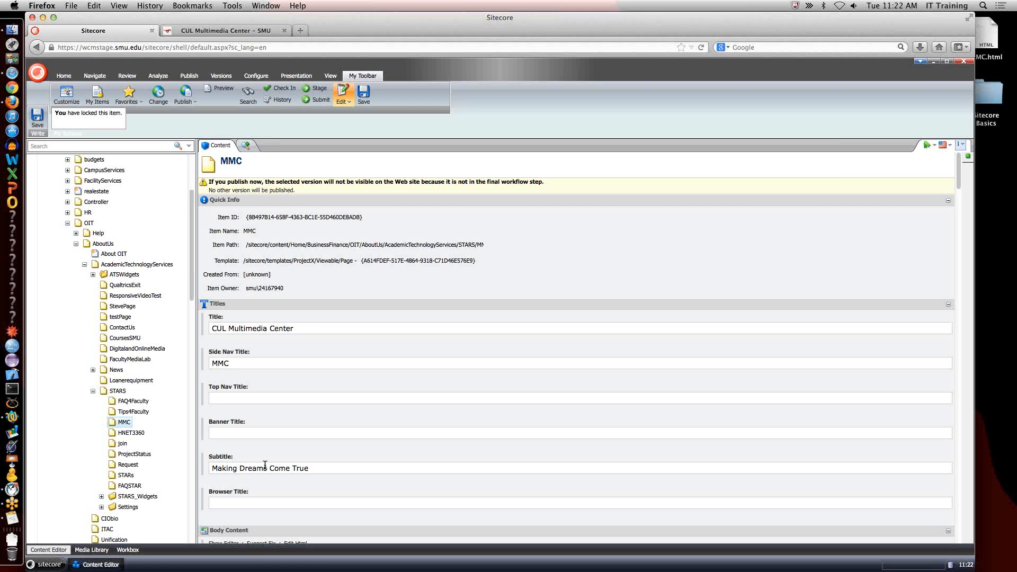
Set the Browser Title to "MMC - CUL" and save the MMC item.
{"action": "left_click", "coordinate": [279, 505]}
{"action": "type", "text": "MMC - CUL"}
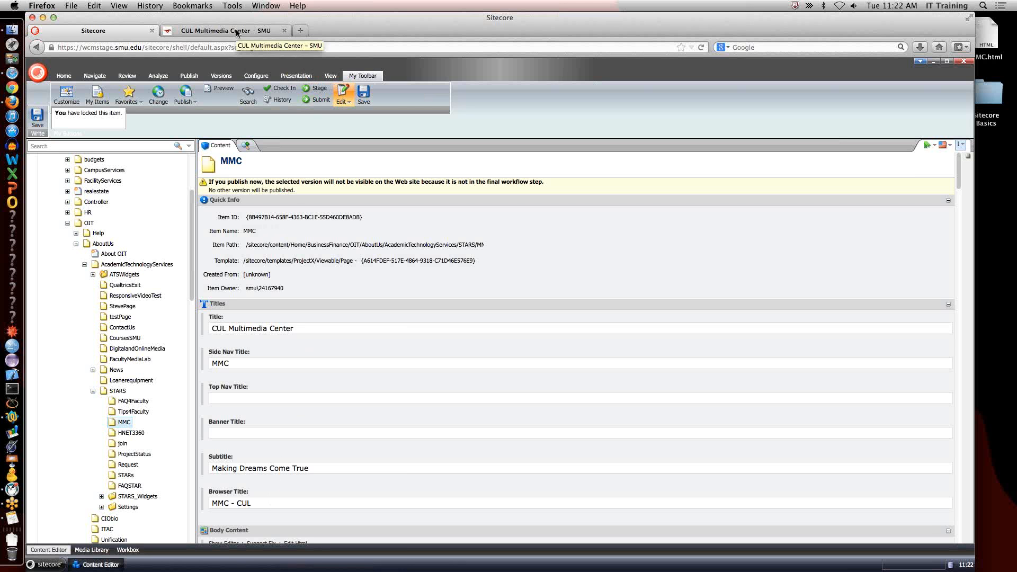
{"action": "left_click", "coordinate": [364, 95]}
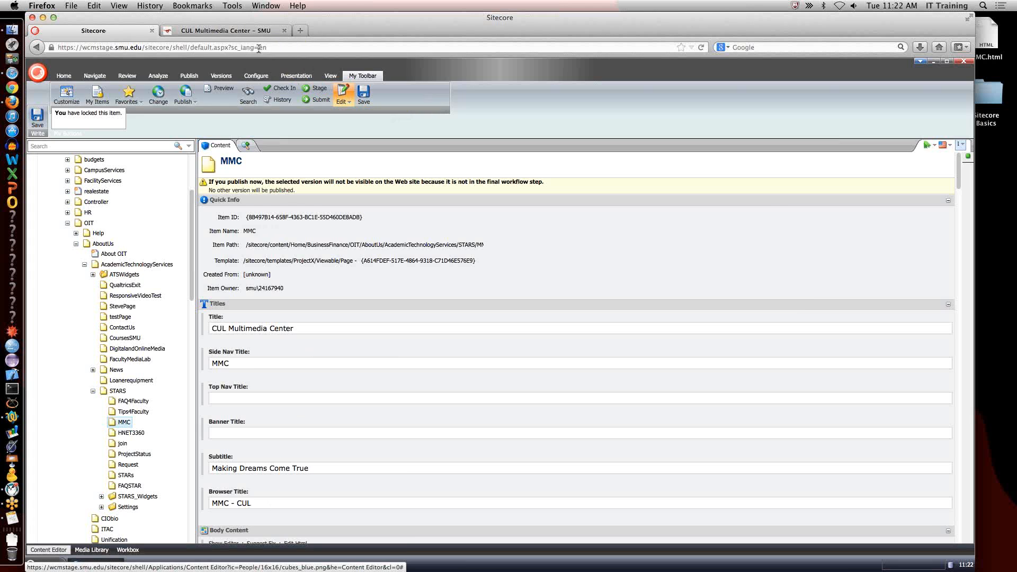
Reload the MMC page preview and examine the updated titles and the banner text above the photo.
{"action": "left_click", "coordinate": [249, 31]}
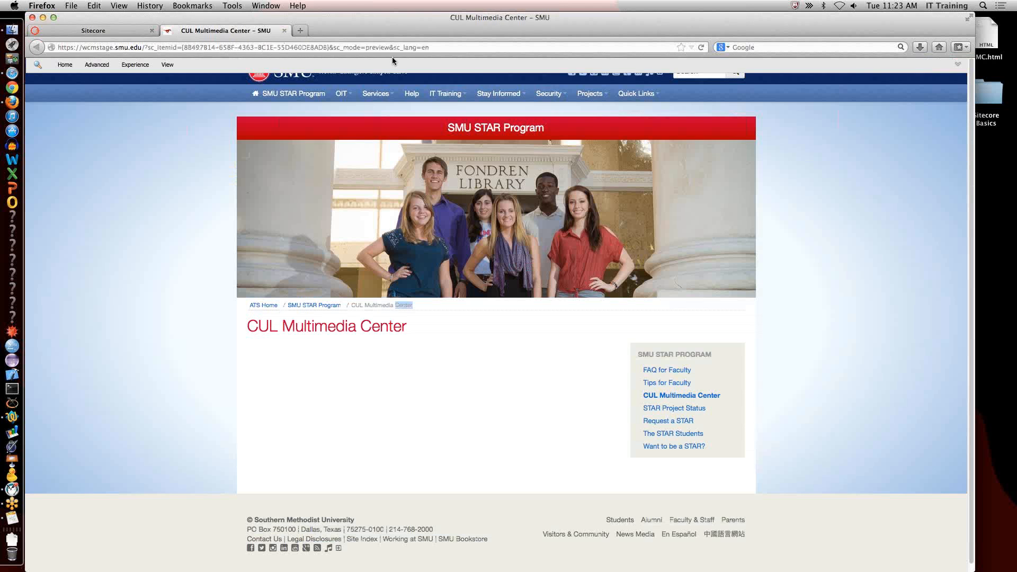
{"action": "left_click", "coordinate": [700, 47]}
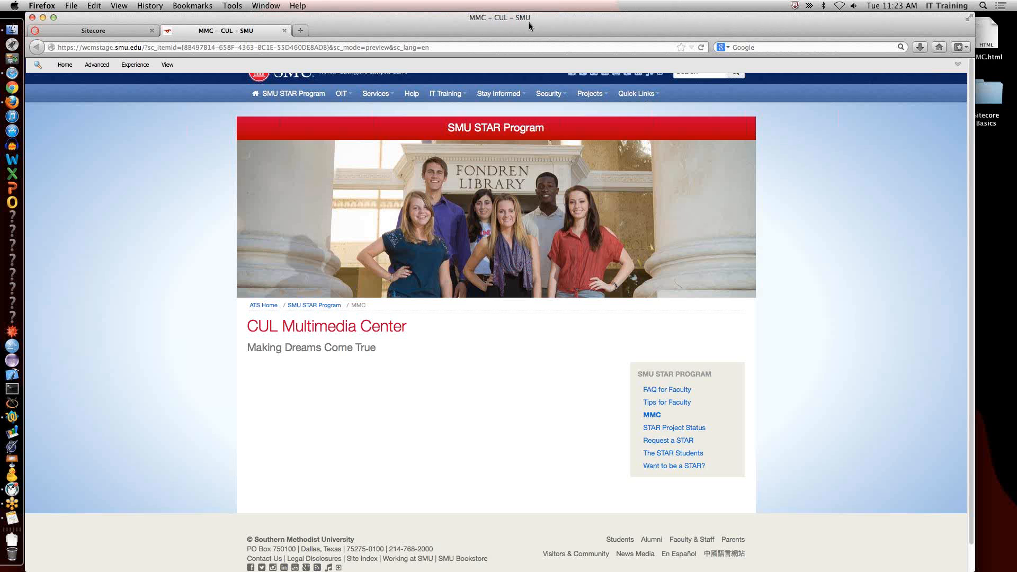
{"action": "left_click_drag", "start_coordinate": [455, 127], "coordinate": [537, 127]}
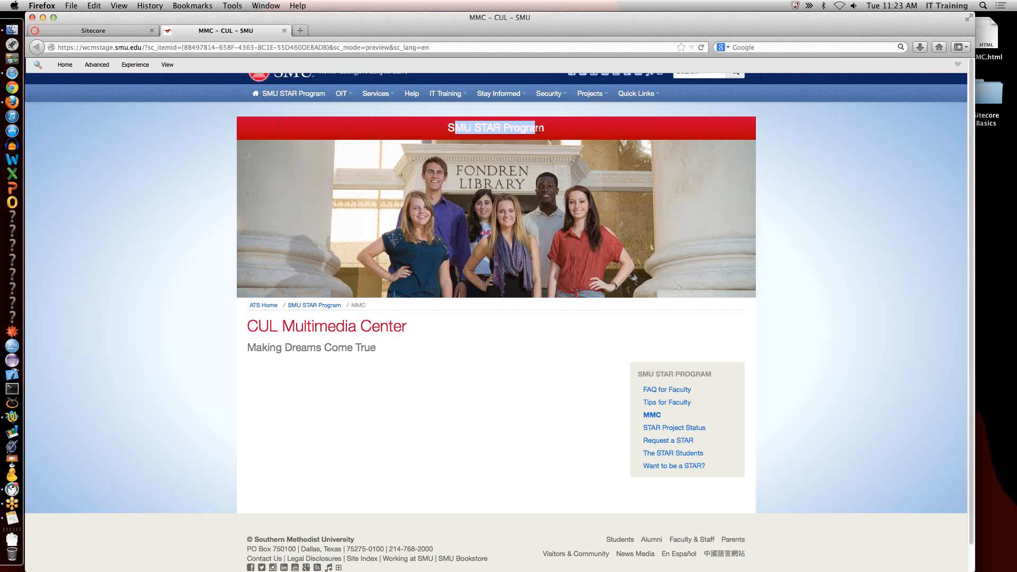
{"action": "left_click_drag", "start_coordinate": [448, 128], "coordinate": [536, 127]}
Compare the title fields of the MMC and STARS items with the heading and banner in the page preview.
{"action": "left_click", "coordinate": [125, 30]}
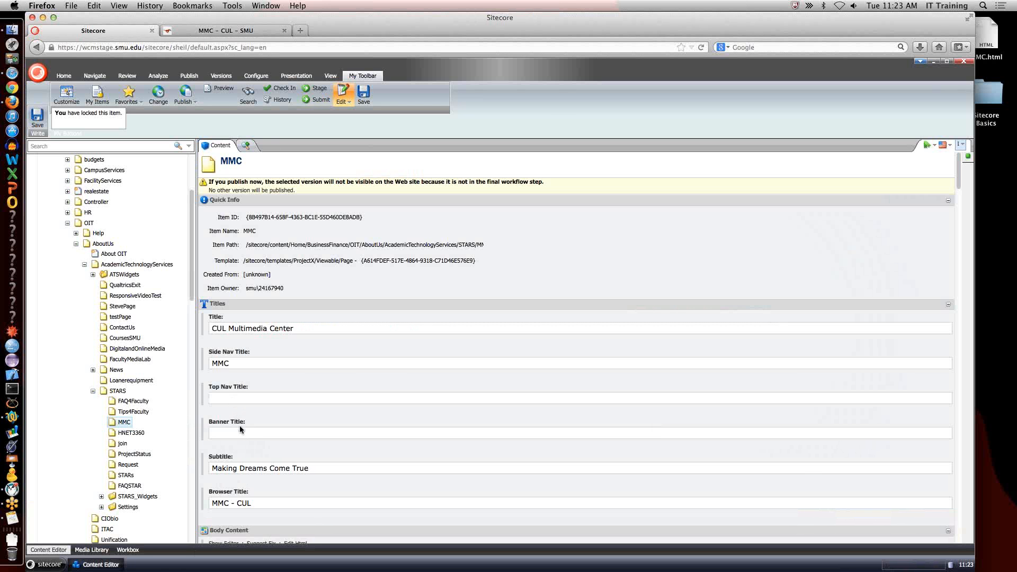
{"action": "left_click", "coordinate": [242, 32]}
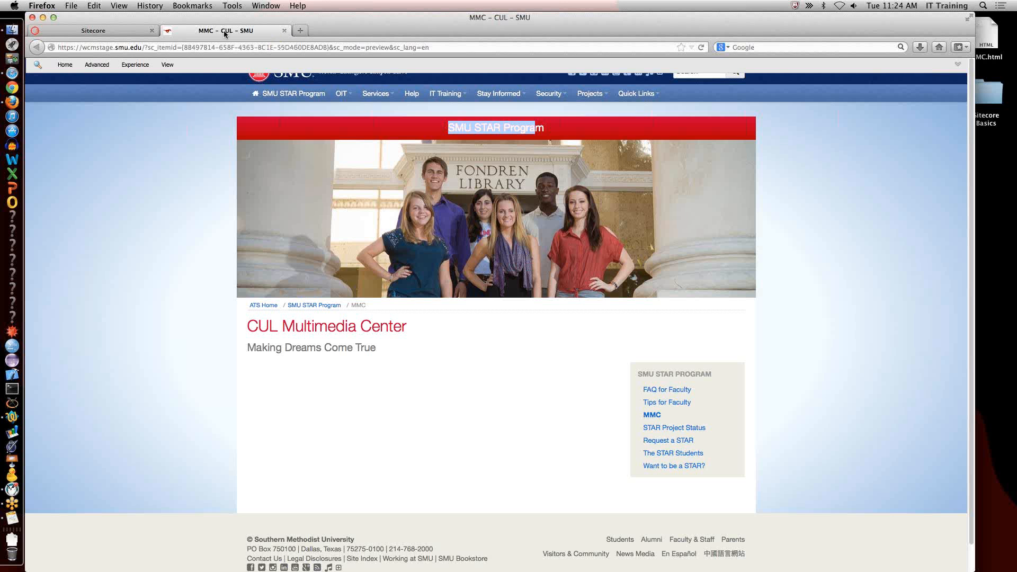
{"action": "triple_click", "coordinate": [291, 329]}
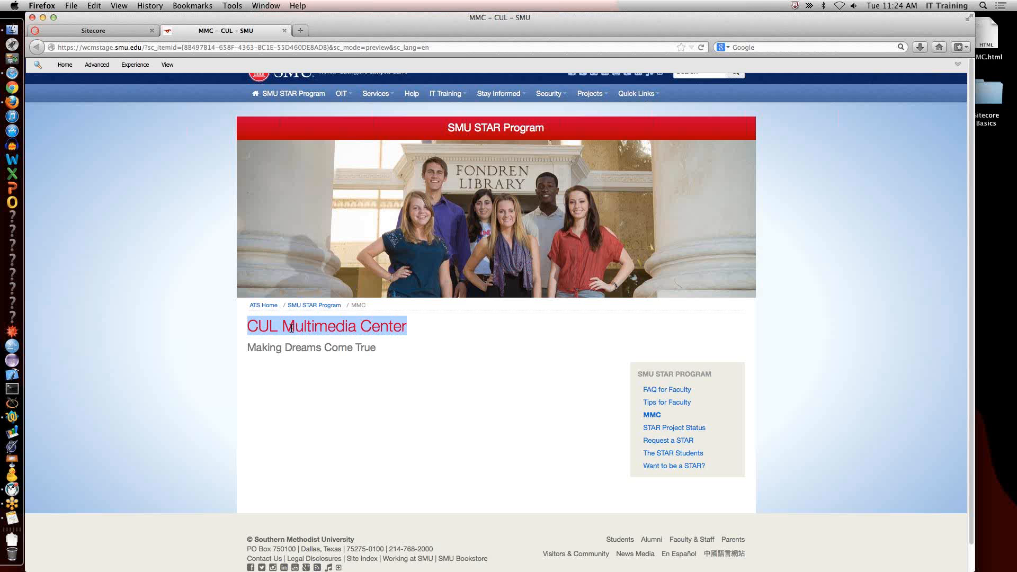
{"action": "left_click", "coordinate": [106, 28]}
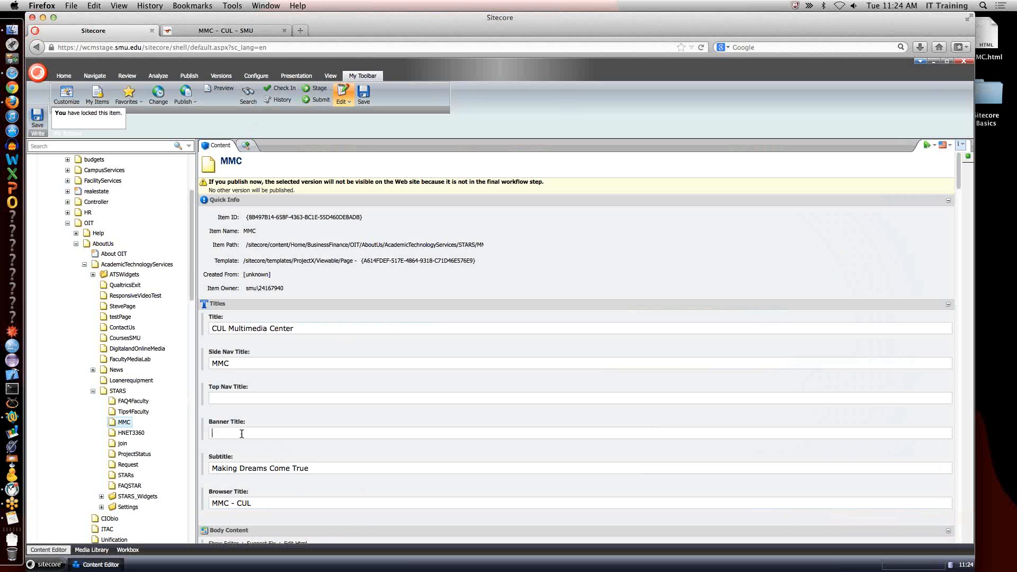
{"action": "left_click", "coordinate": [119, 392]}
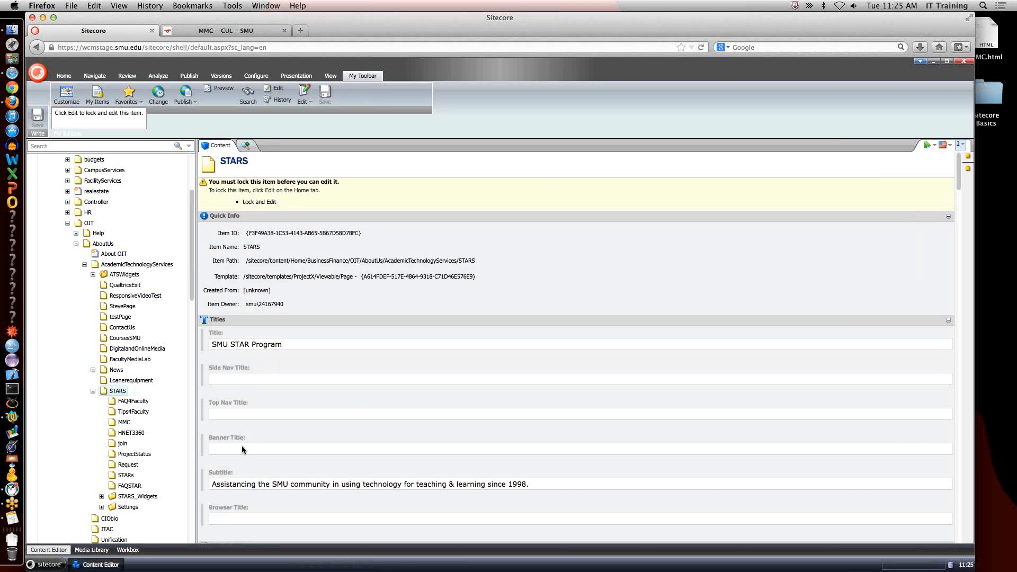
{"action": "left_click", "coordinate": [123, 435]}
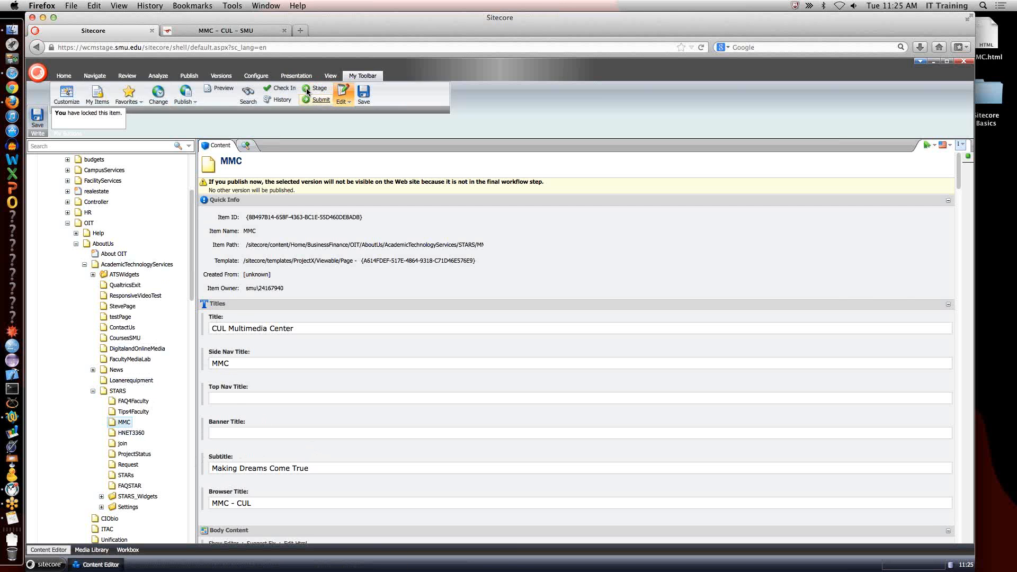
{"action": "left_click", "coordinate": [226, 32]}
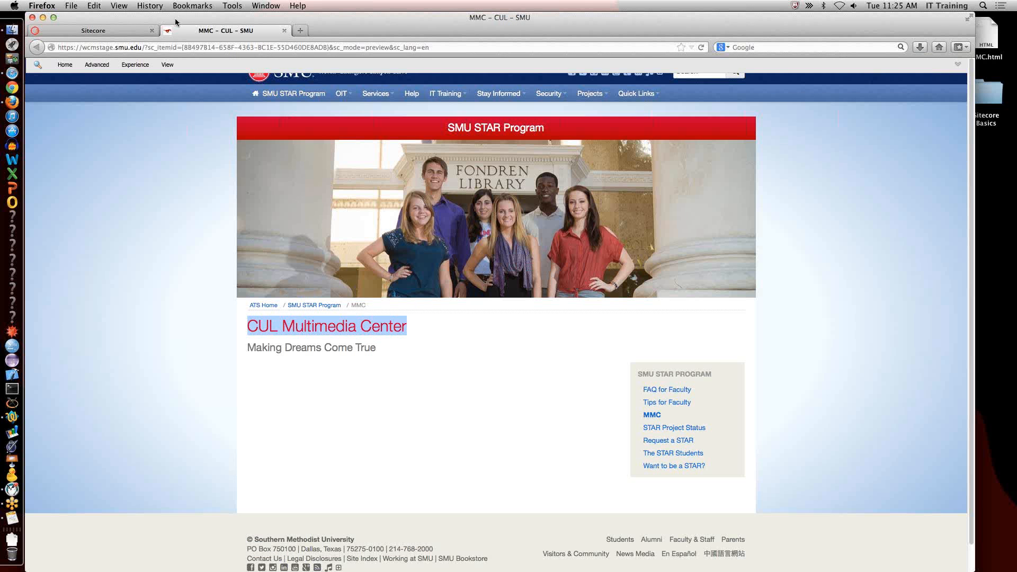
Write five short paragraphs of random filler text in the MMC page's Body Content using the rich text editor and accept them.
{"action": "left_click", "coordinate": [113, 30]}
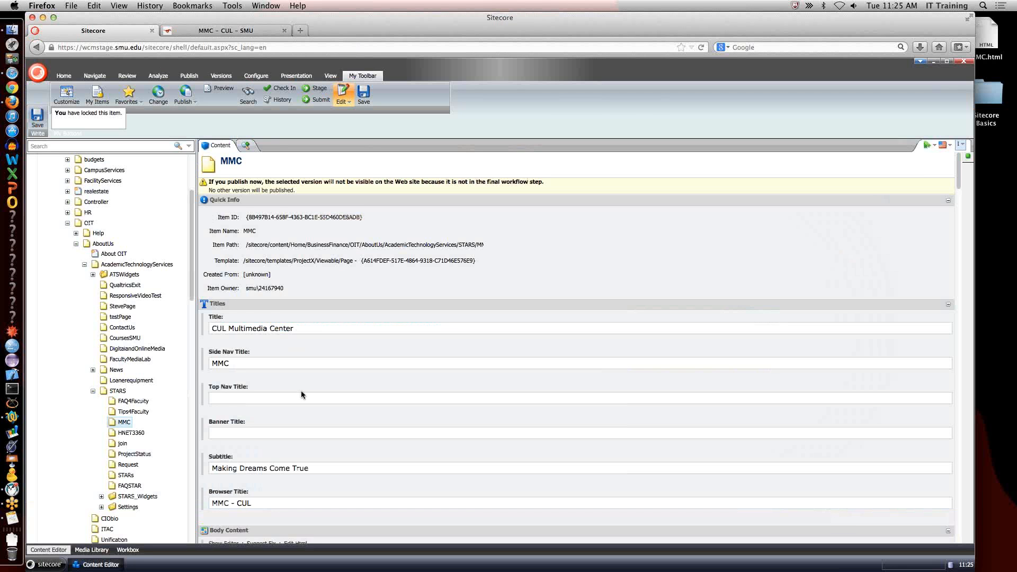
{"action": "scroll", "coordinate": [300, 392], "scroll_direction": "down", "scroll_amount": 5}
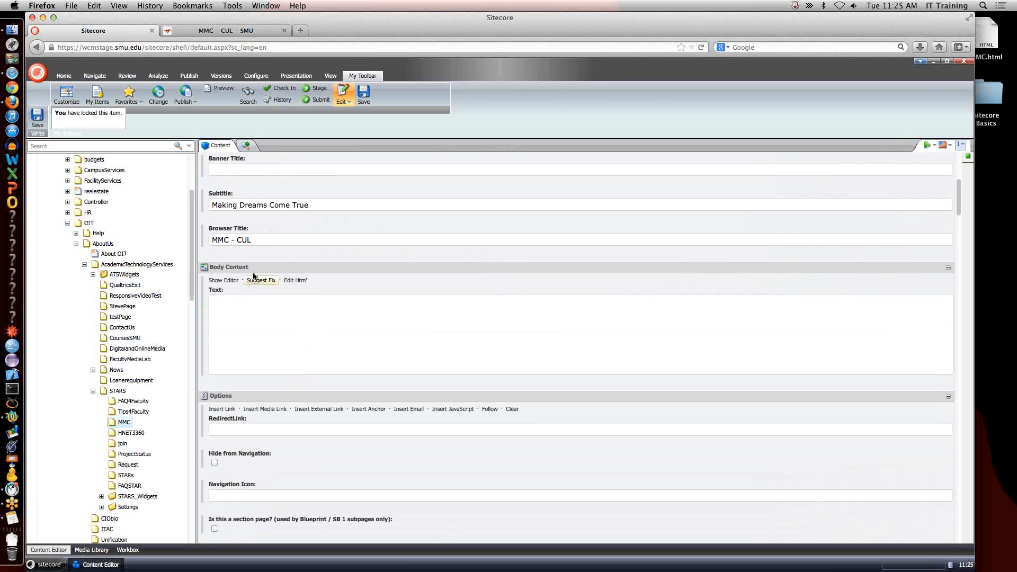
{"action": "left_click", "coordinate": [227, 284]}
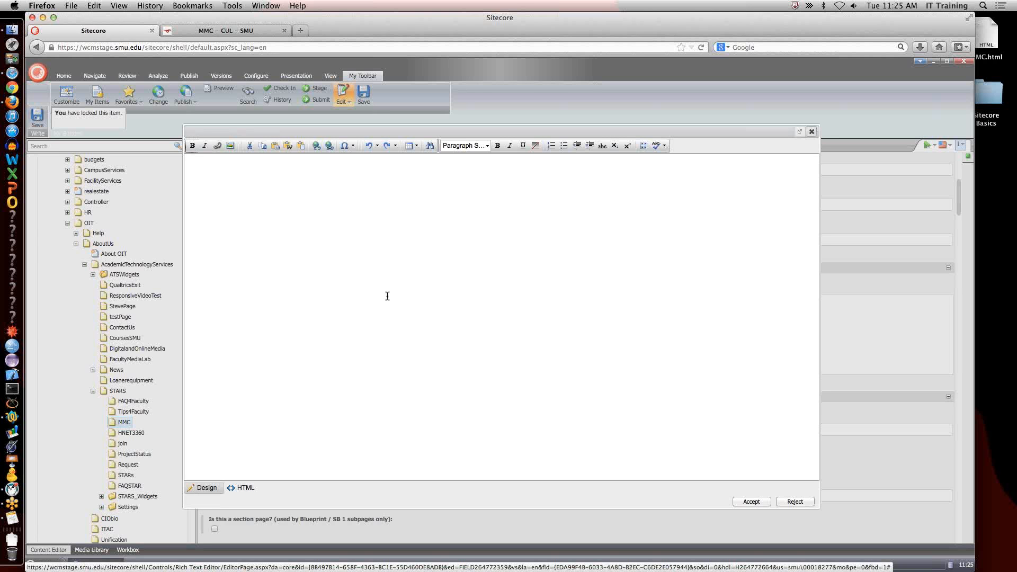
{"action": "left_click", "coordinate": [387, 296]}
{"action": "type", "text": "dfaj lkdsfljalsdj flasdjlf kas"}
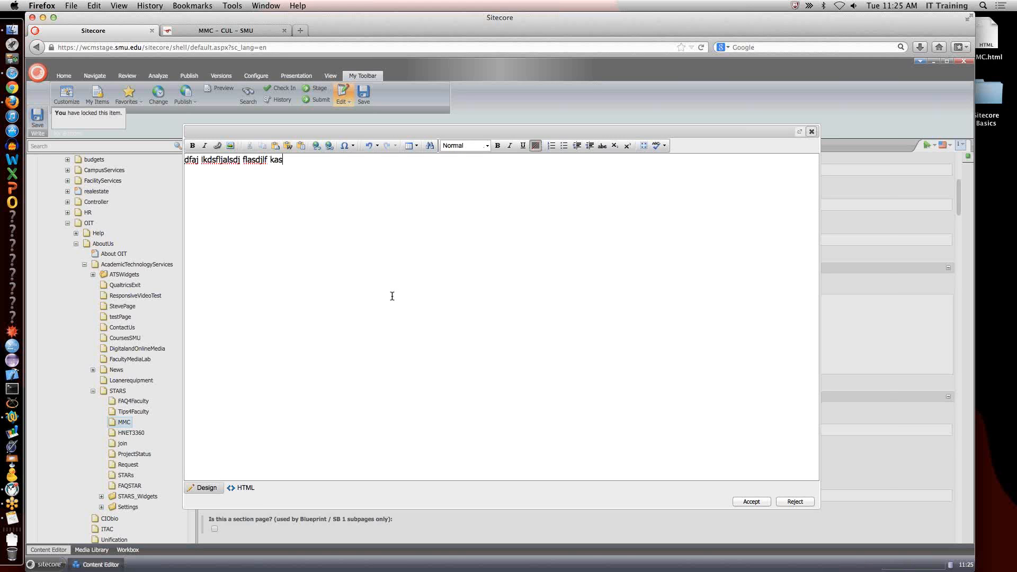
{"action": "type", "text": "d fljjasdlkfj ljasdlk jfjadlskjflkjadsljlfjlkadsjfljlasjdlfj lkajdslkfj lkasdjl"}
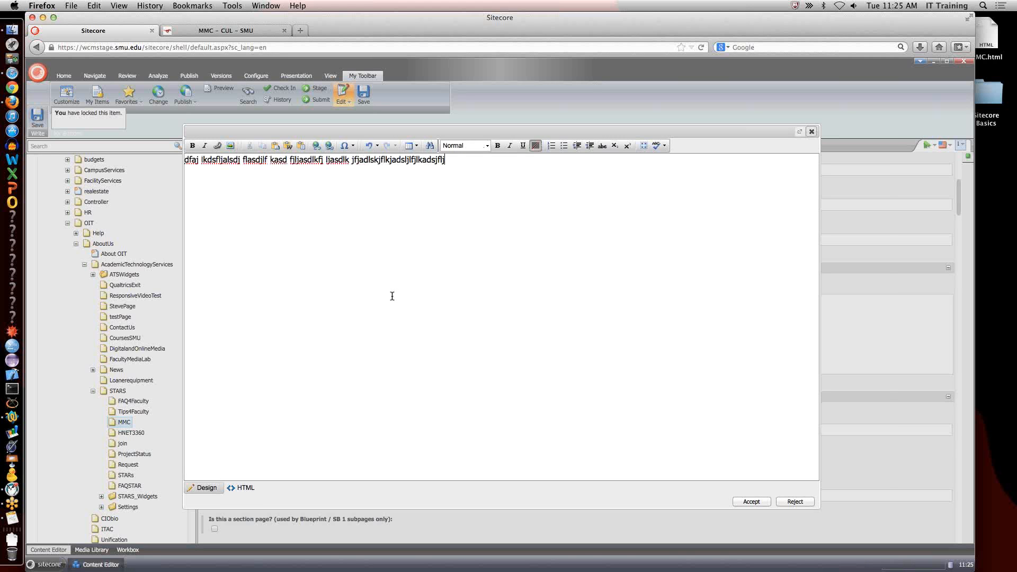
{"action": "key", "text": "Return"}
{"action": "type", "text": "f lkasdkfjal;jd"}
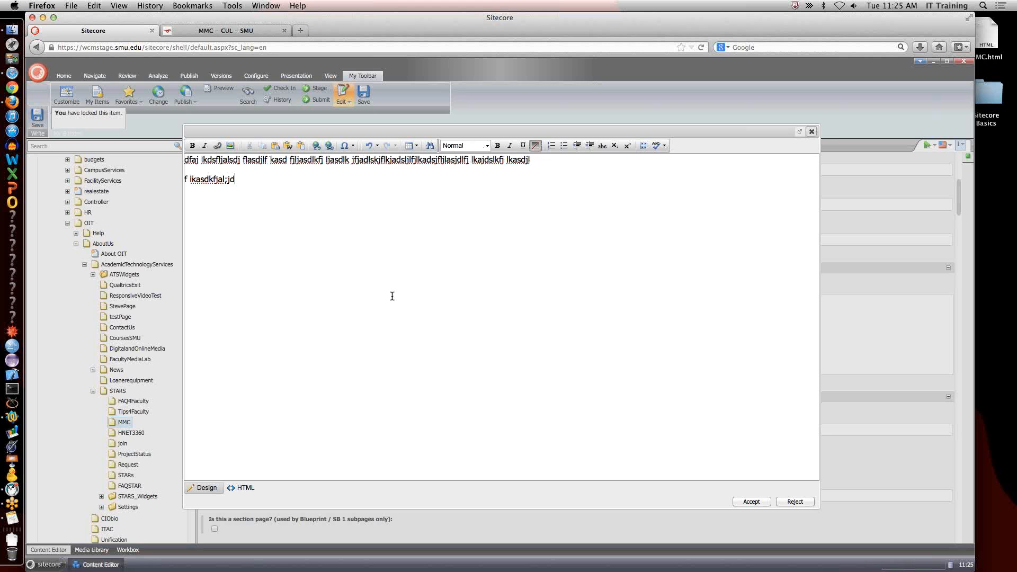
{"action": "key", "text": "Return"}
{"action": "type", "text": "afs jlkadjslkfj a"}
{"action": "key", "text": "Return"}
{"action": "type", "text": "dklf alkdsjlkfja's"}
{"action": "key", "text": "Return"}
{"action": "type", "text": "lkfasdk flkasdjl;k fja"}
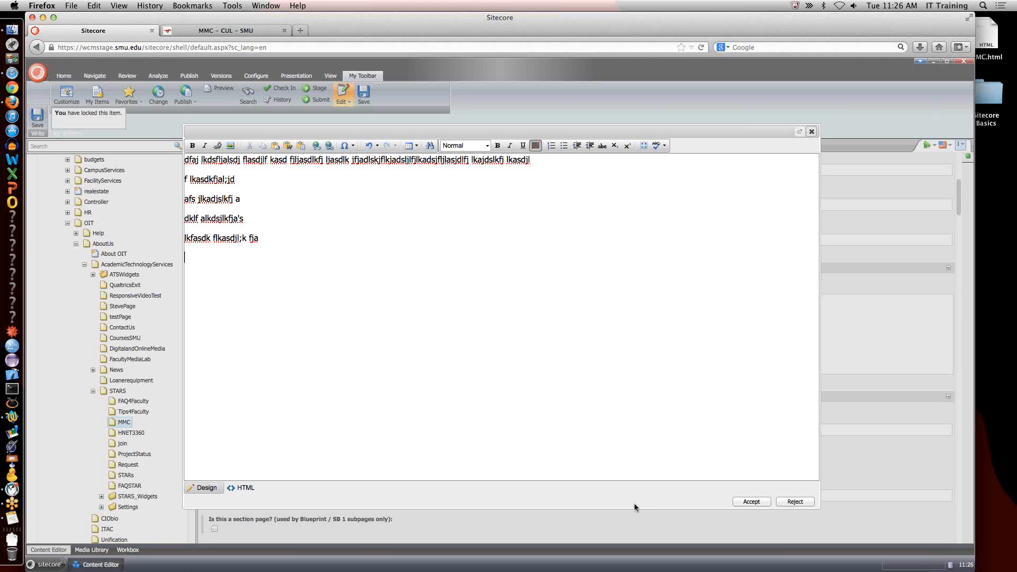
{"action": "left_click", "coordinate": [744, 501]}
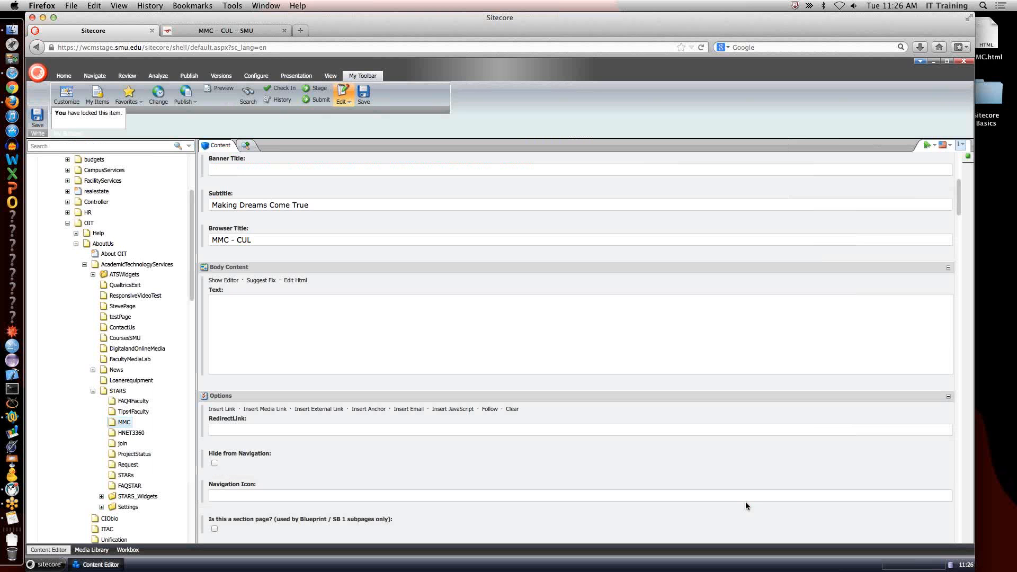
Save the MMC item and reload its page preview to check the filler paragraphs.
{"action": "left_click", "coordinate": [364, 97]}
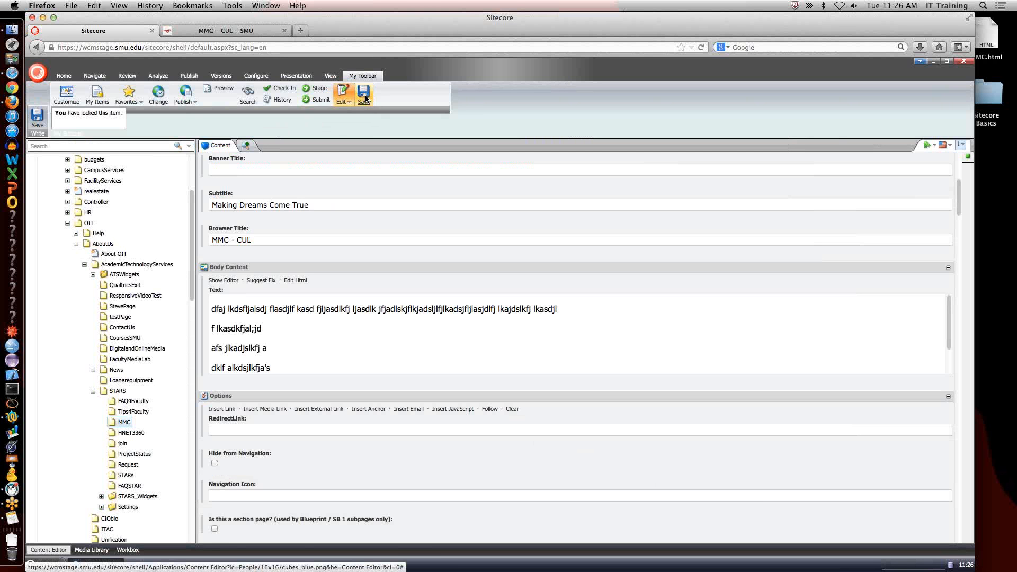
{"action": "left_click", "coordinate": [246, 31]}
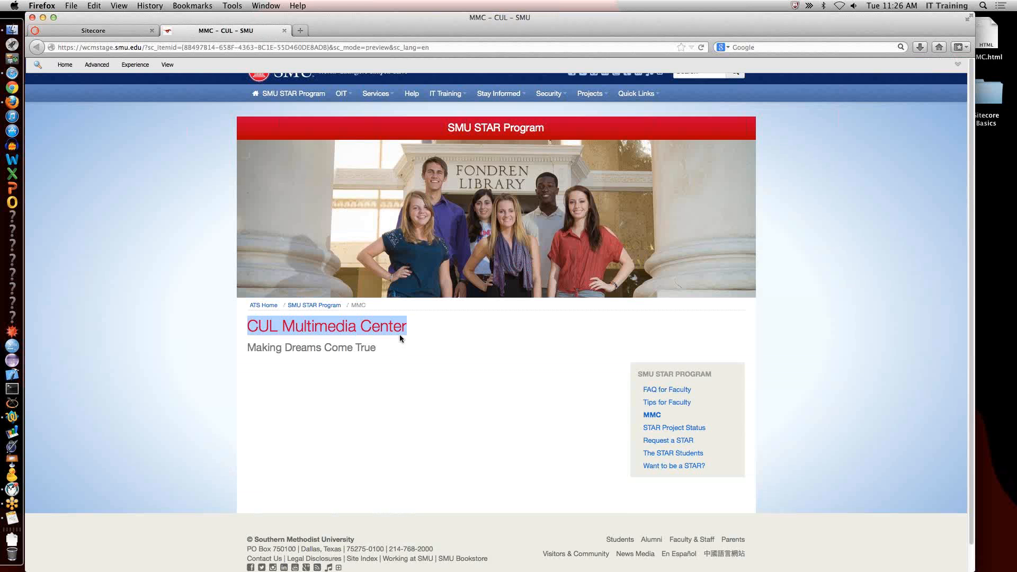
{"action": "left_click", "coordinate": [703, 47]}
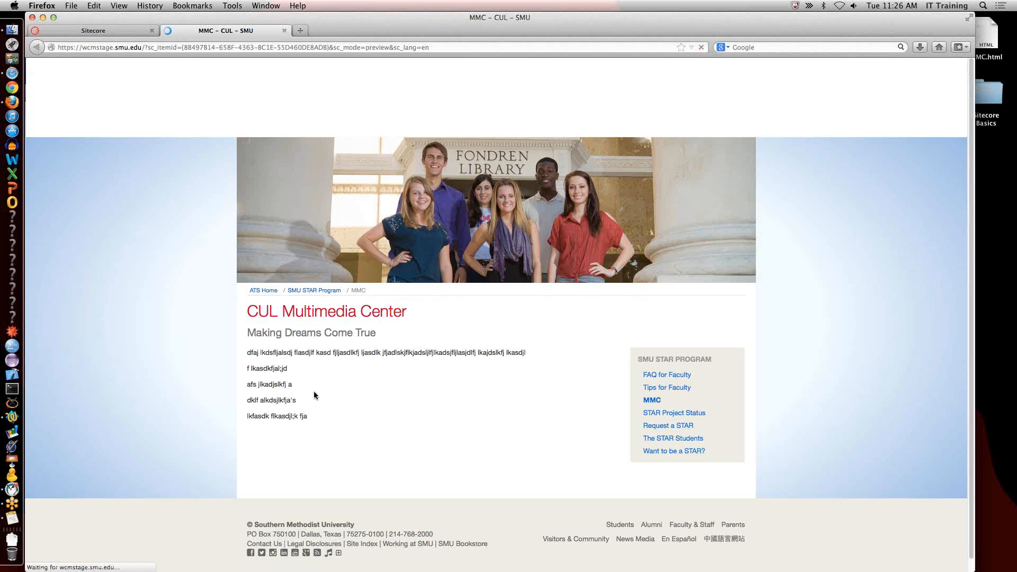
Reopen MMC's body text in the rich text editor and replace everything with three lines: "Heading 1", "Heading 2" and "Heading 3".
{"action": "left_click", "coordinate": [128, 30]}
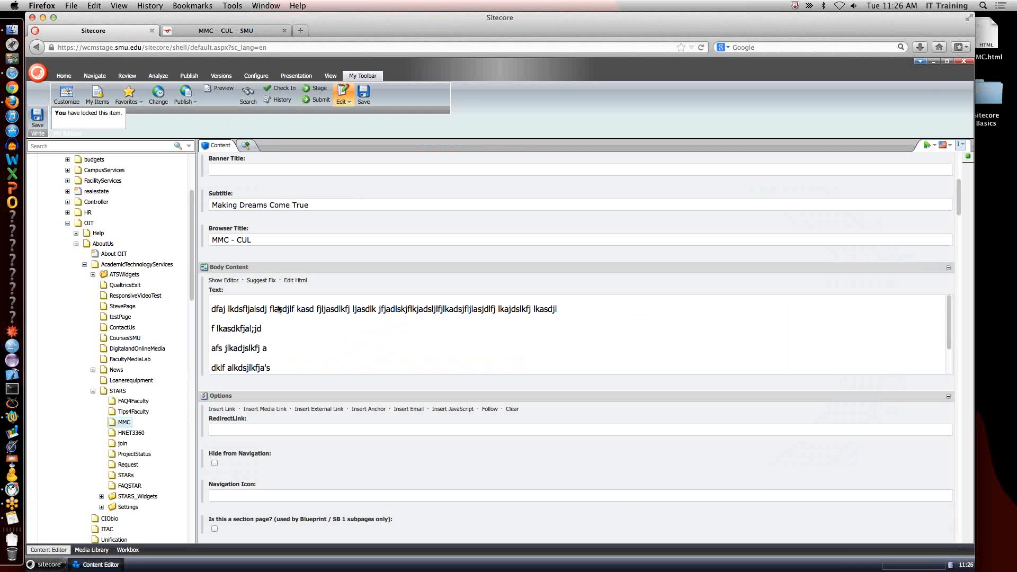
{"action": "left_click", "coordinate": [224, 280]}
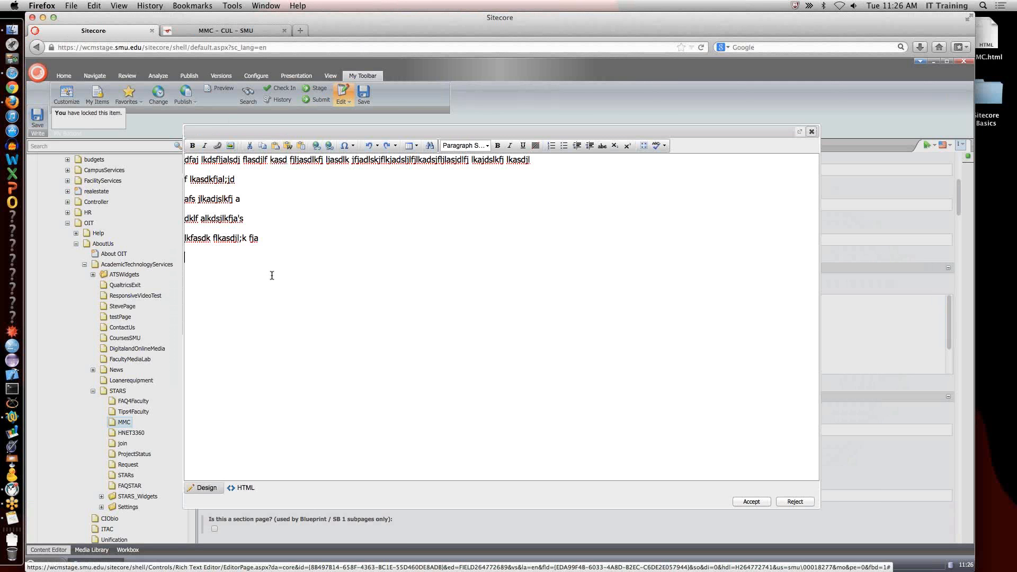
{"action": "key", "text": "super+a"}
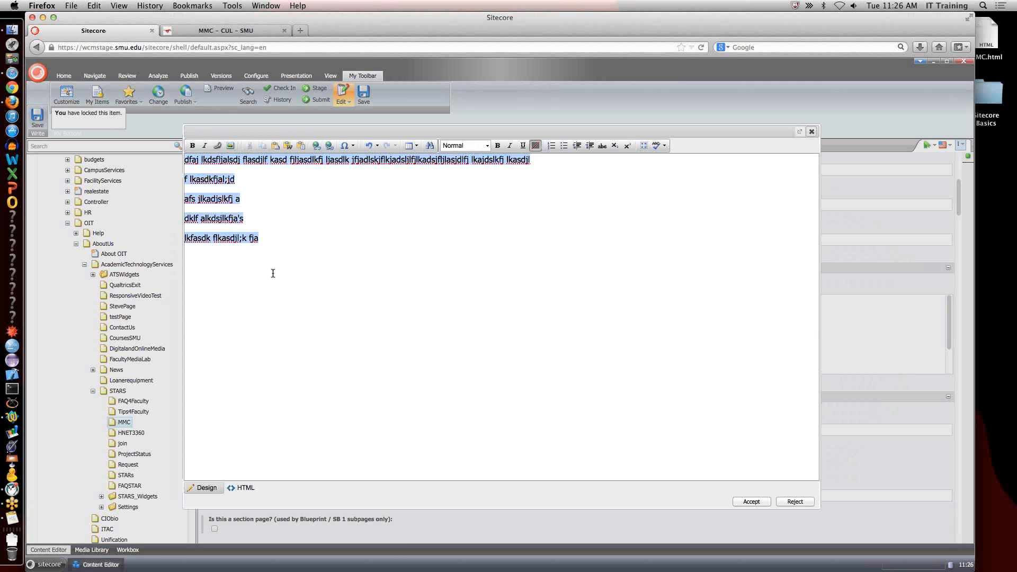
{"action": "type", "text": "Heading"}
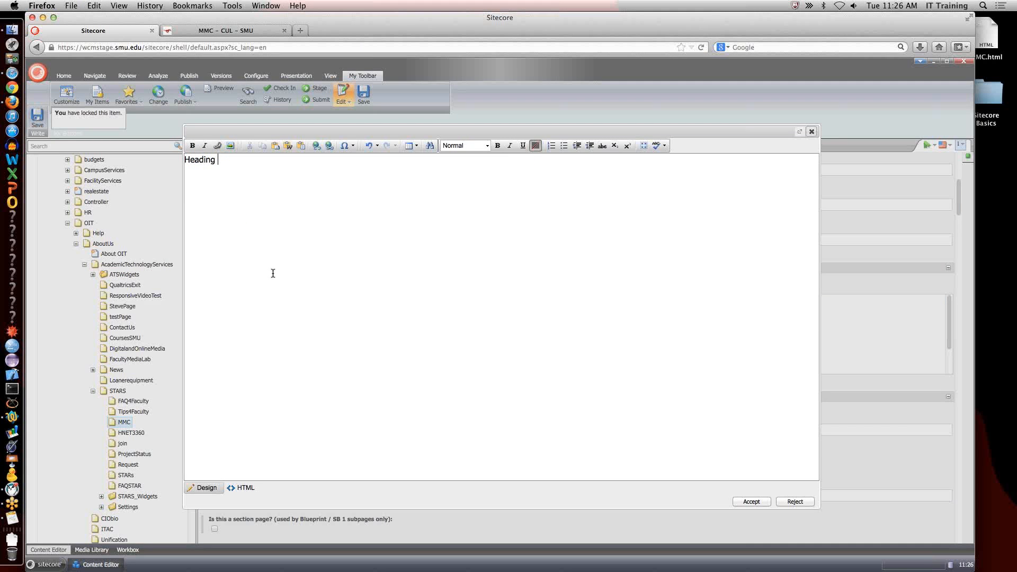
{"action": "type", "text": " 1 "}
{"action": "type", "text": "Heading"}
{"action": "type", "text": " 2"}
{"action": "key", "text": "Return"}
{"action": "type", "text": "Heading 3"}
{"action": "key", "text": "Return"}
Add two paragraphs below the heading lines reading "This is just text." and "More text.".
{"action": "type", "text": "This is just tex"}
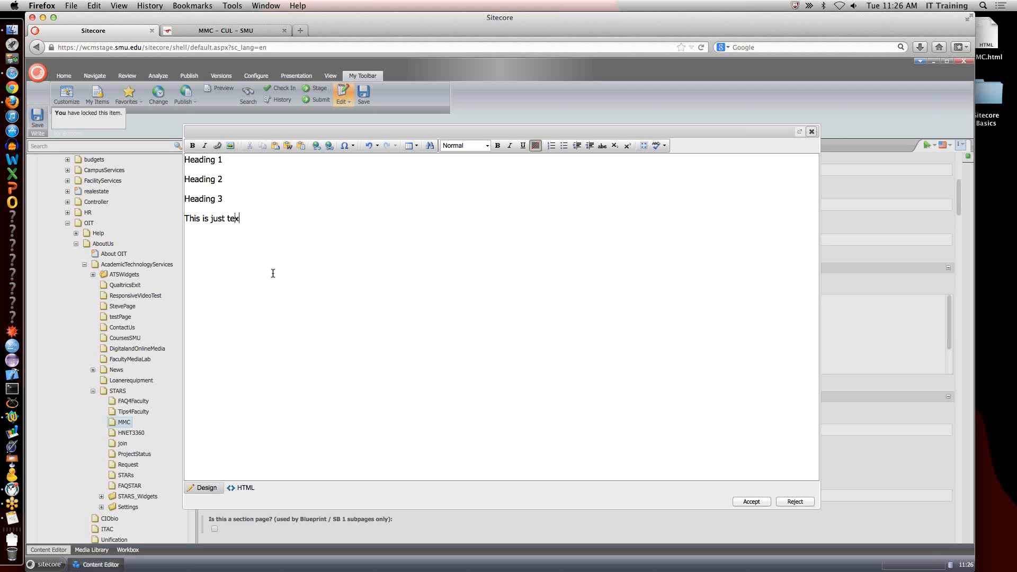
{"action": "type", "text": "t."}
{"action": "key", "text": "Return"}
{"action": "type", "text": "MOre"}
{"action": "key", "text": "BackSpace"}
{"action": "key", "text": "BackSpace"}
{"action": "key", "text": "BackSpace"}
{"action": "type", "text": "ore text."}
{"action": "key", "text": "Return"}
Write the paragraph "Don'e blockquote me. But Link Me." below "More text.".
{"action": "type", "text": "Blockquote ma"}
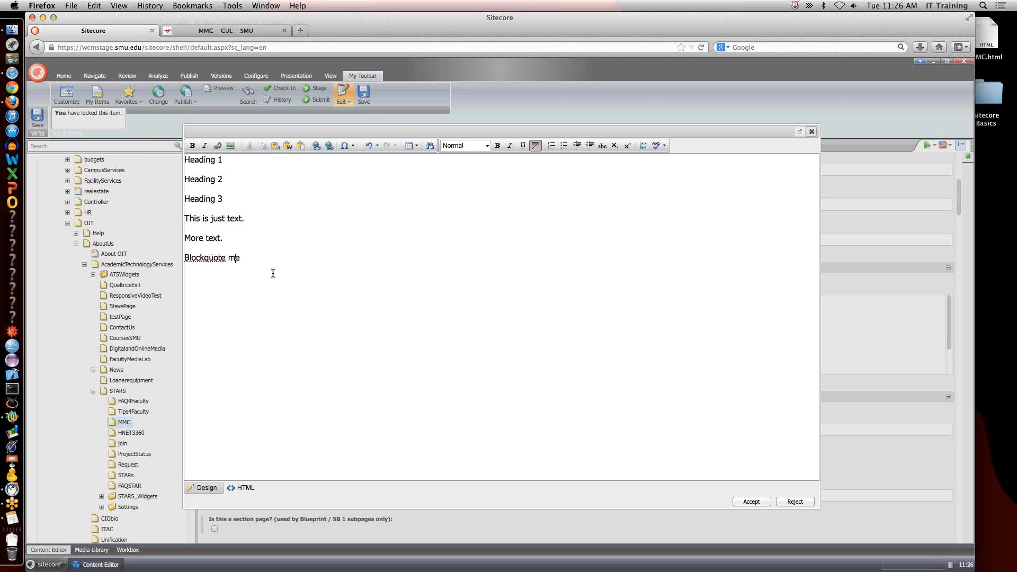
{"action": "type", "text": "Don'e"}
{"action": "key", "text": "Delete"}
{"action": "key", "text": "Delete"}
{"action": "type", "text": "bl"}
{"action": "key", "text": "End"}
{"action": "type", "text": ". But LIn"}
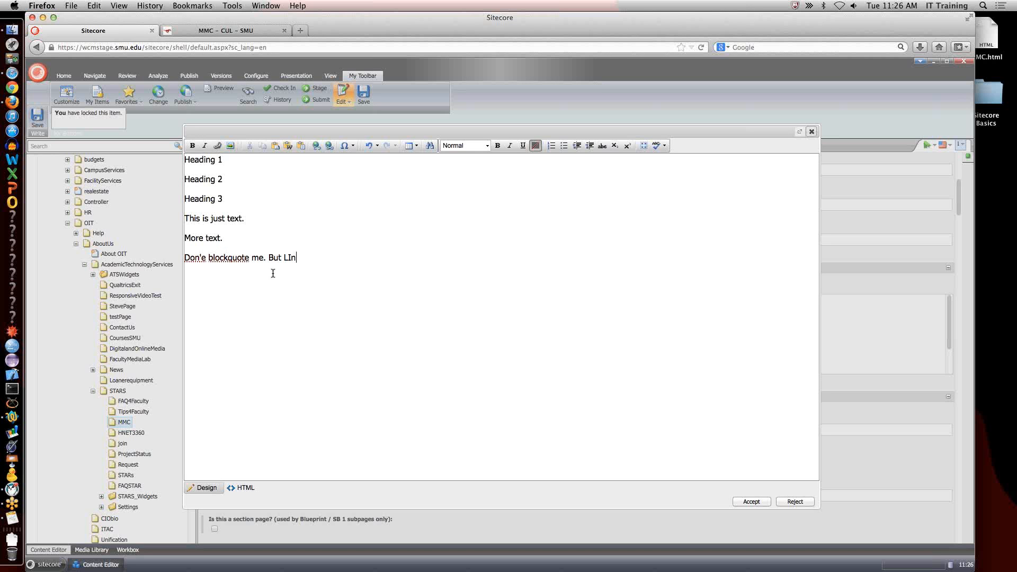
{"action": "key", "text": "BackSpace"}
{"action": "key", "text": "BackSpace"}
{"action": "type", "text": "ink M"}
{"action": "type", "text": "e."}
Add the lines "item 1", "item 2" and "item 3" at the end and accept the body text.
{"action": "type", "text": "item "}
{"action": "type", "text": "1"}
{"action": "key", "text": "Return"}
{"action": "type", "text": "item 2"}
{"action": "key", "text": "Return"}
{"action": "type", "text": "item 3"}
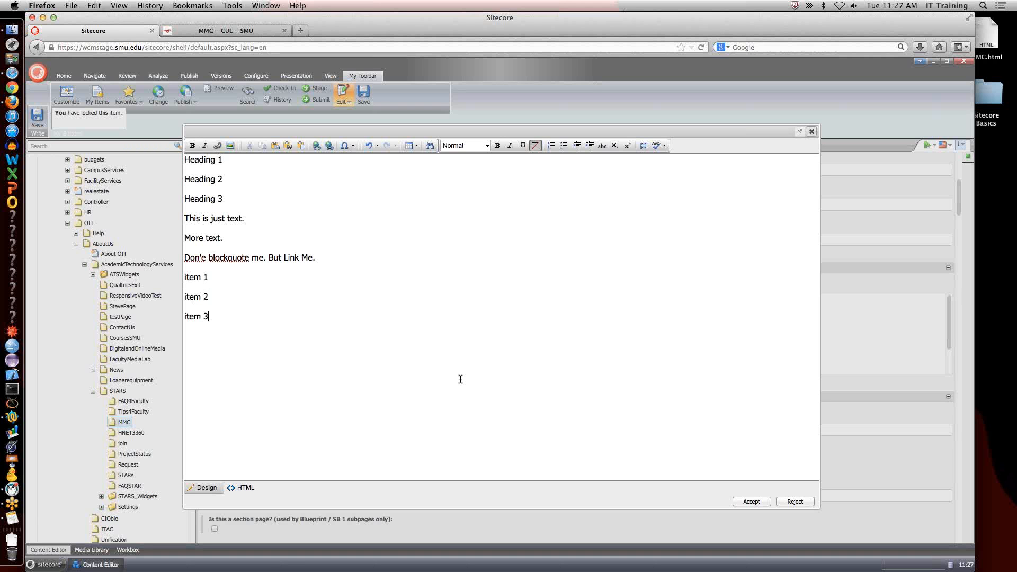
{"action": "left_click", "coordinate": [738, 501]}
Save the MMC item and reload its page preview to view the unformatted sample text.
{"action": "left_click", "coordinate": [363, 95]}
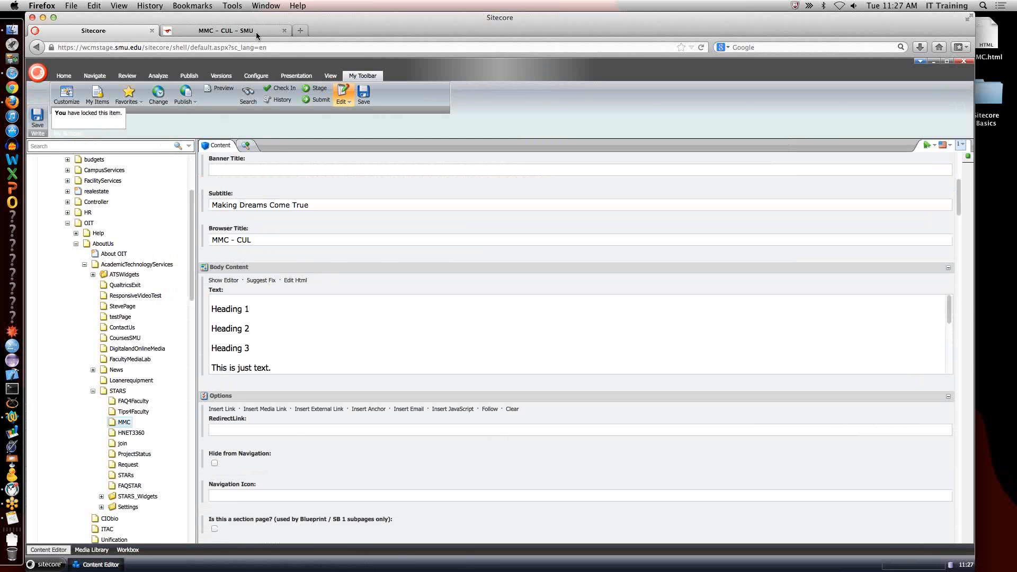
{"action": "left_click", "coordinate": [256, 31]}
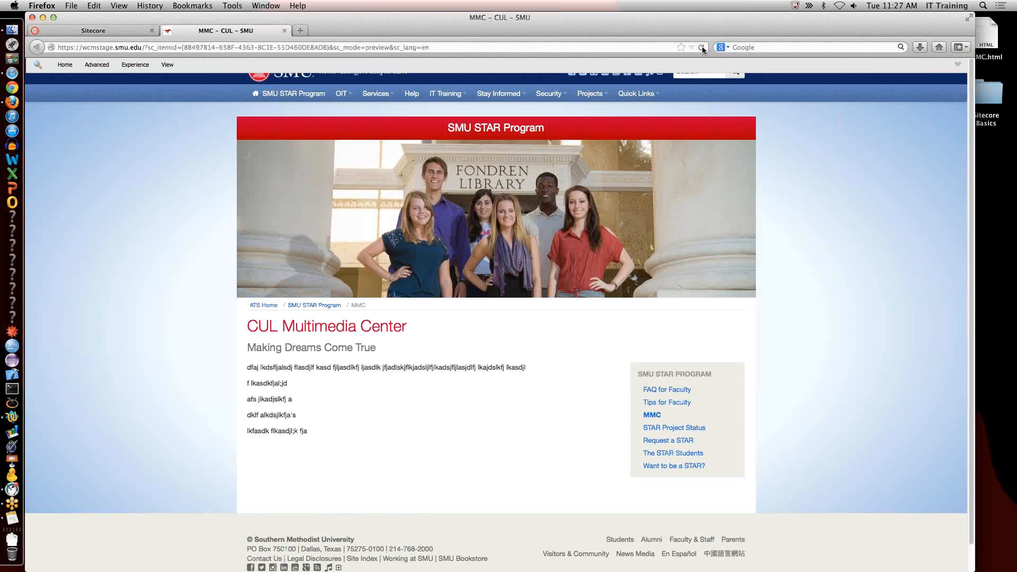
{"action": "left_click", "coordinate": [701, 47]}
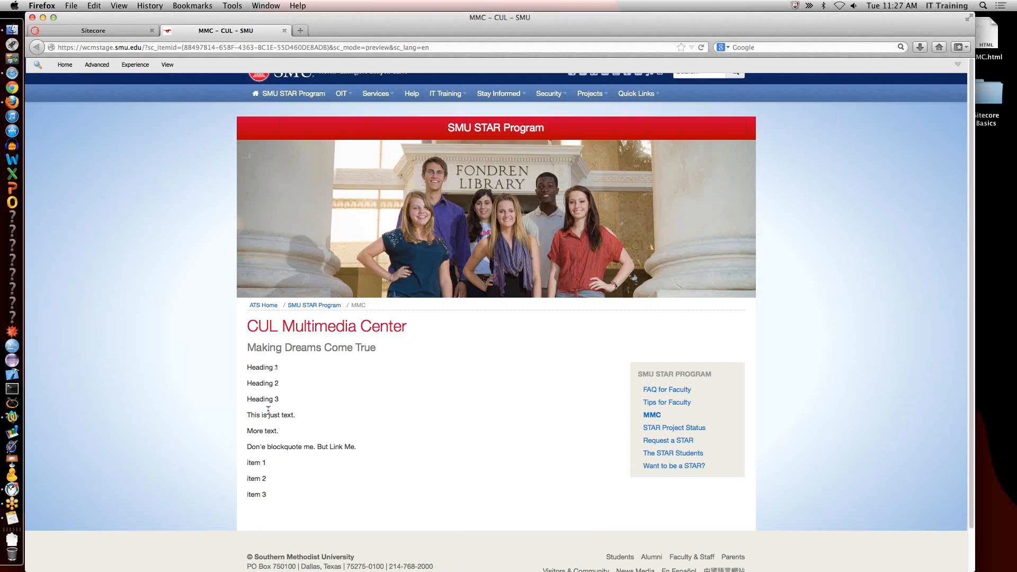
Reopen MMC's body text in the rich text editor and apply the Heading 1 style to the first line.
{"action": "left_click", "coordinate": [139, 30]}
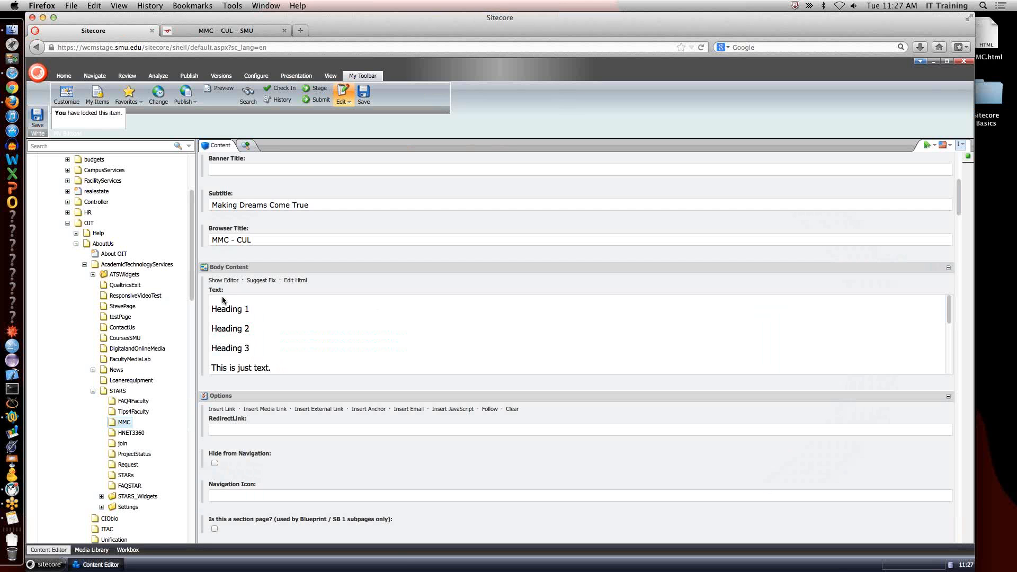
{"action": "left_click", "coordinate": [223, 281]}
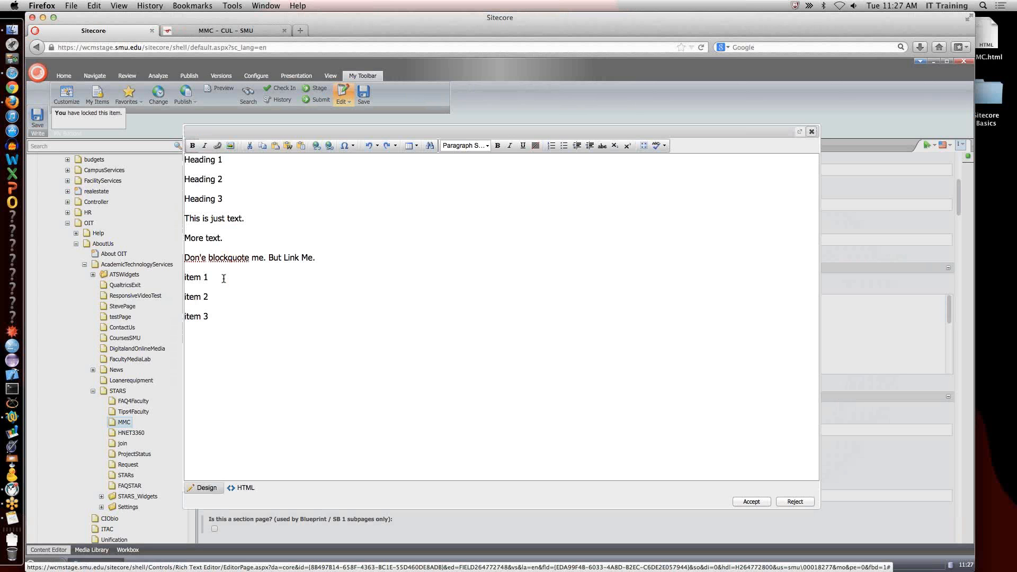
{"action": "left_click", "coordinate": [205, 162]}
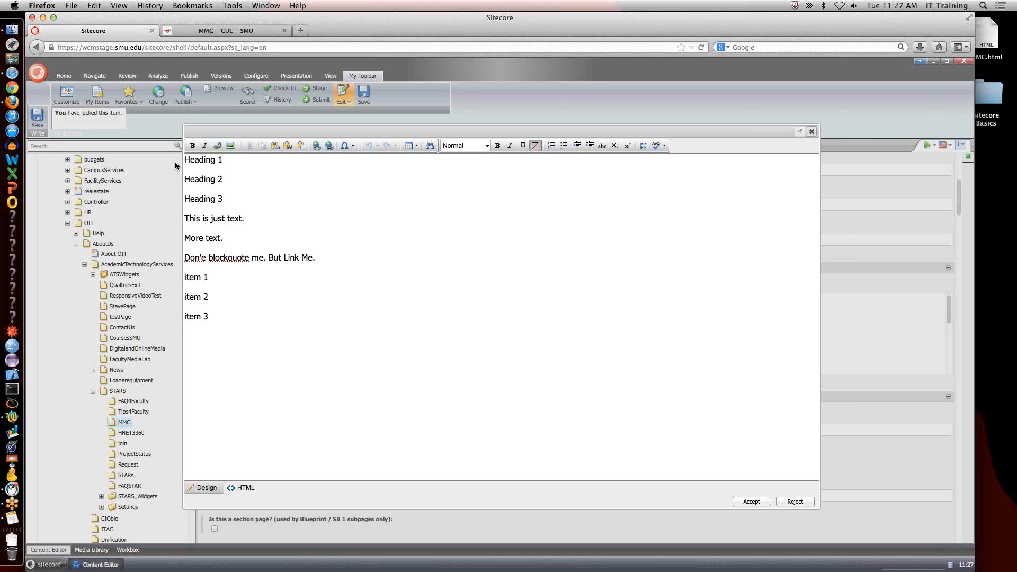
{"action": "left_click", "coordinate": [486, 146]}
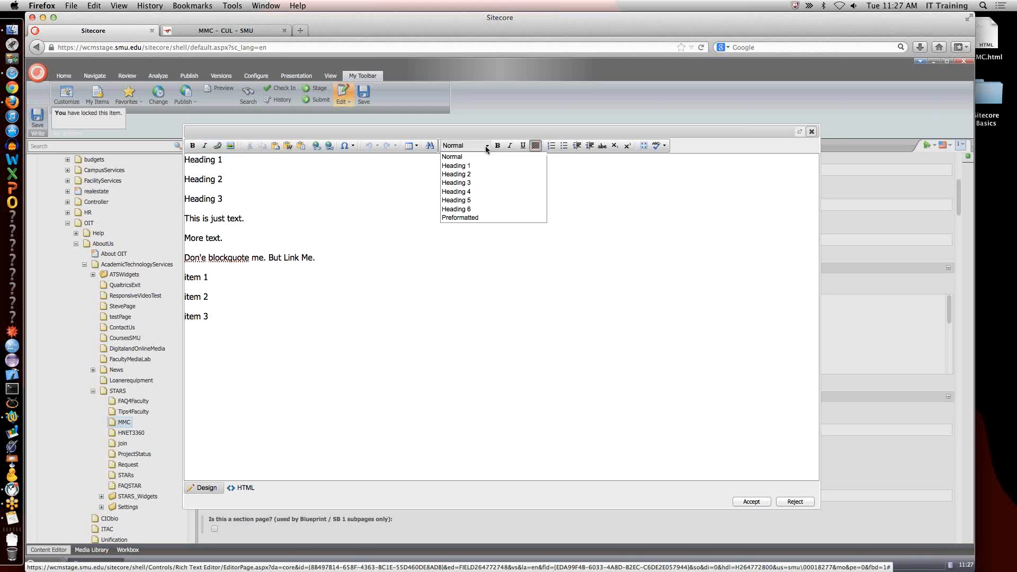
{"action": "left_click", "coordinate": [476, 166]}
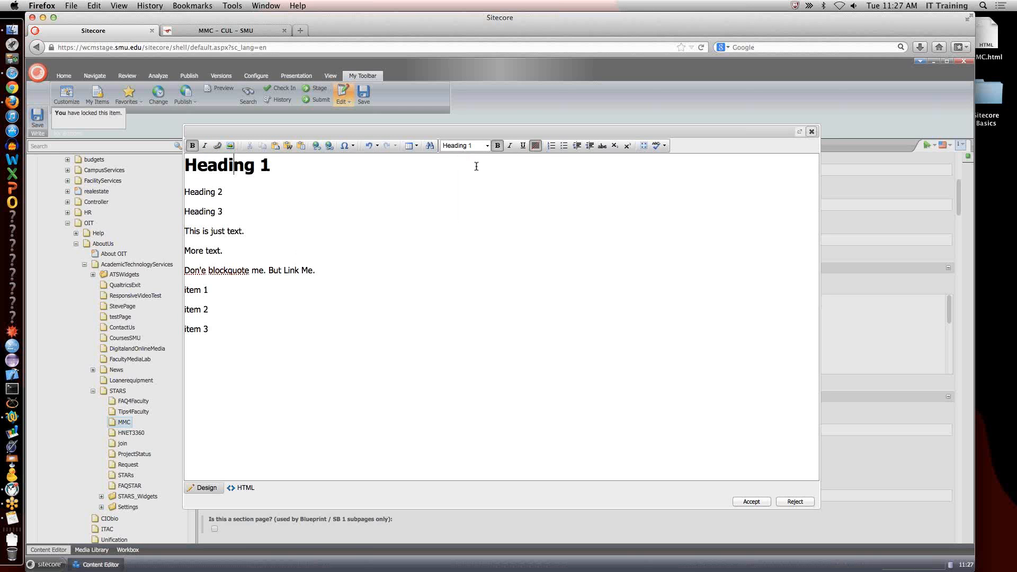
Apply the Heading 2 style to the "Heading 2" line and the Heading 3 style to the "Heading 3" line.
{"action": "left_click", "coordinate": [203, 191]}
{"action": "left_click", "coordinate": [488, 145]}
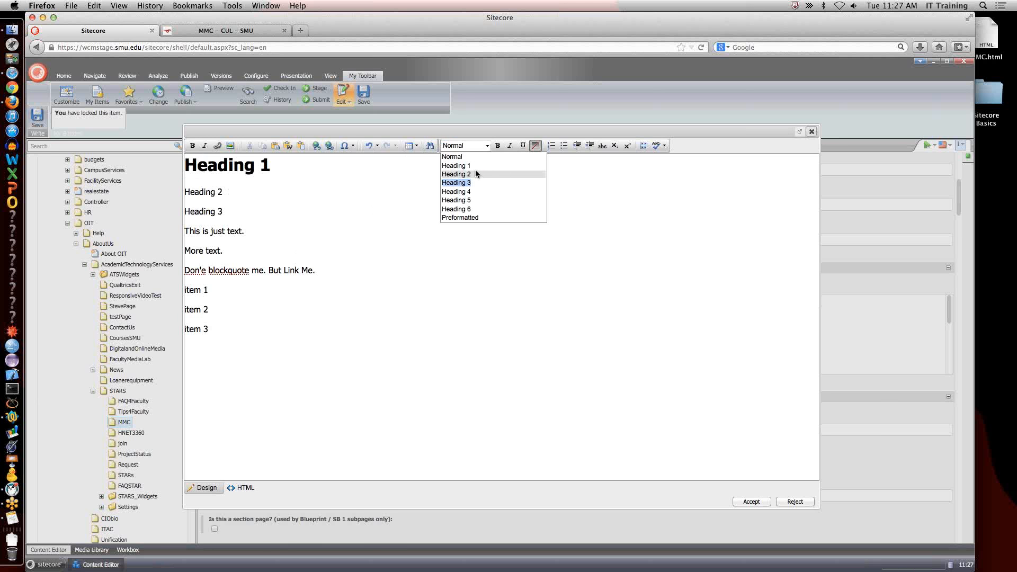
{"action": "left_click", "coordinate": [475, 174]}
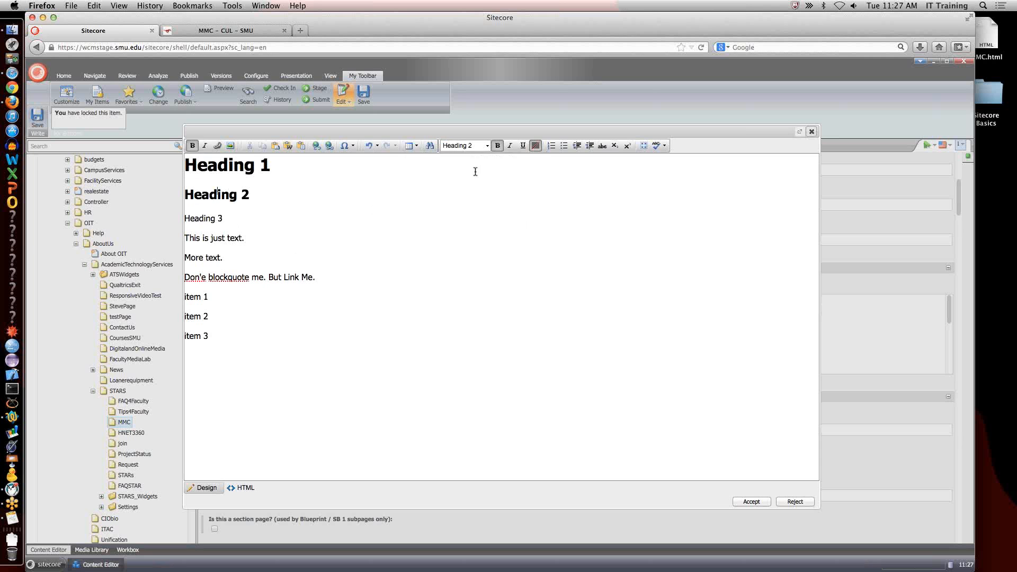
{"action": "left_click", "coordinate": [216, 218]}
{"action": "left_click", "coordinate": [487, 145]}
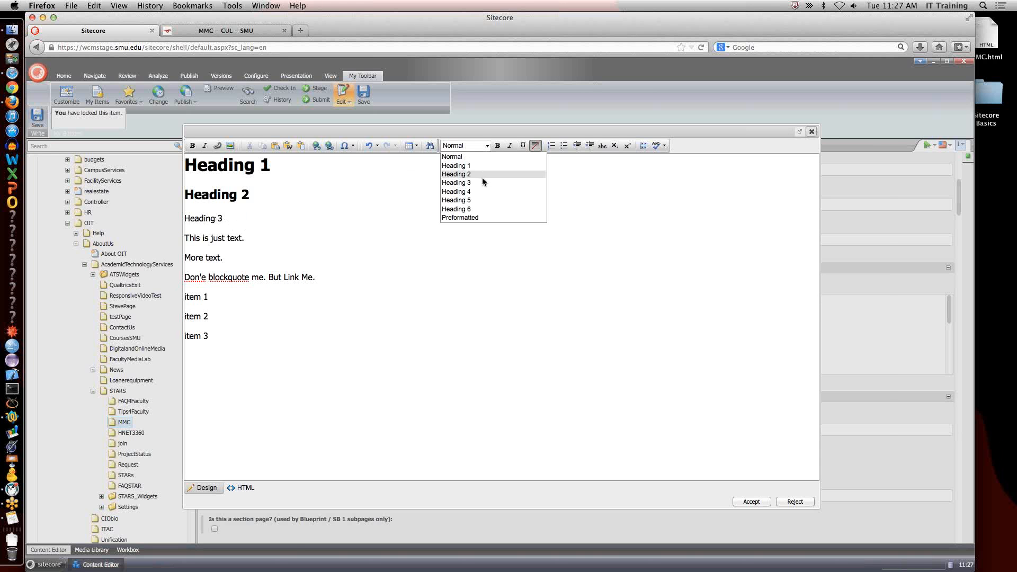
{"action": "left_click", "coordinate": [481, 183]}
Indent the "Don'e blockquote me. But Link Me." paragraph as a block quote.
{"action": "left_click", "coordinate": [223, 240]}
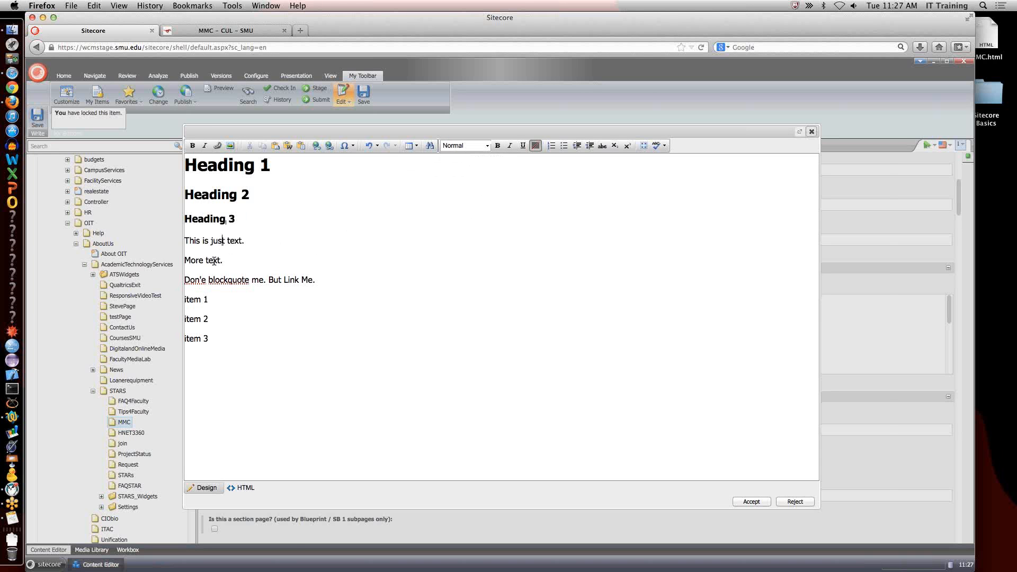
{"action": "left_click", "coordinate": [245, 280]}
{"action": "left_click", "coordinate": [578, 146]}
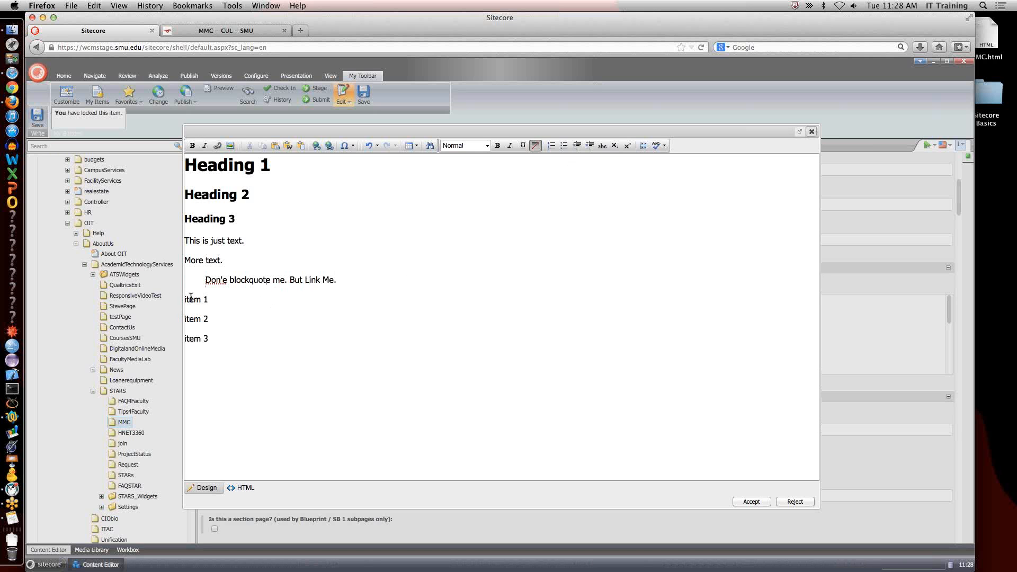
Turn the item 1, item 2 and item 3 lines into a bulleted list.
{"action": "left_click_drag", "start_coordinate": [188, 299], "coordinate": [214, 342]}
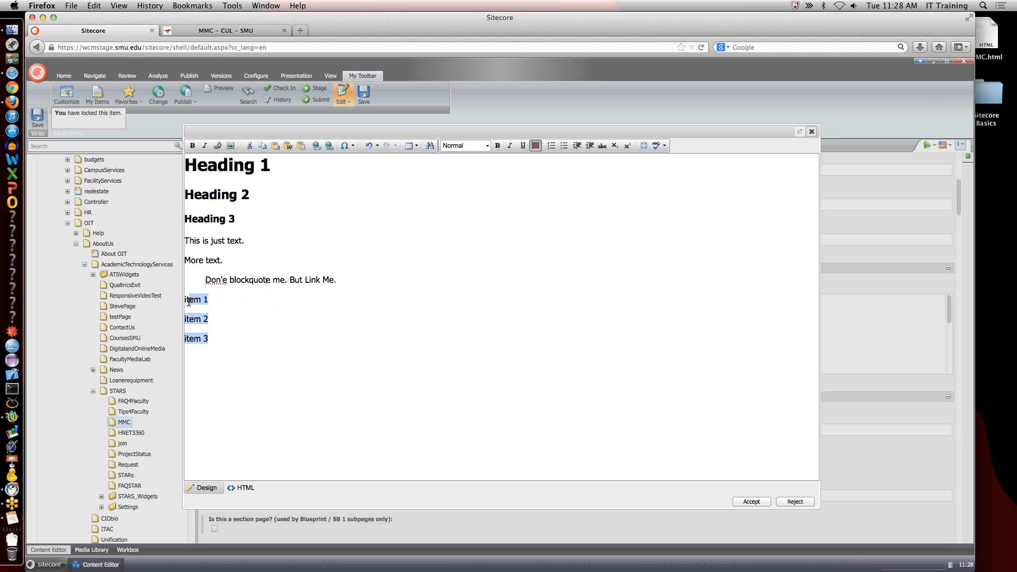
{"action": "left_click", "coordinate": [186, 300]}
{"action": "left_click_drag", "start_coordinate": [186, 300], "coordinate": [227, 347]}
{"action": "left_click", "coordinate": [210, 319]}
{"action": "left_click", "coordinate": [564, 144]}
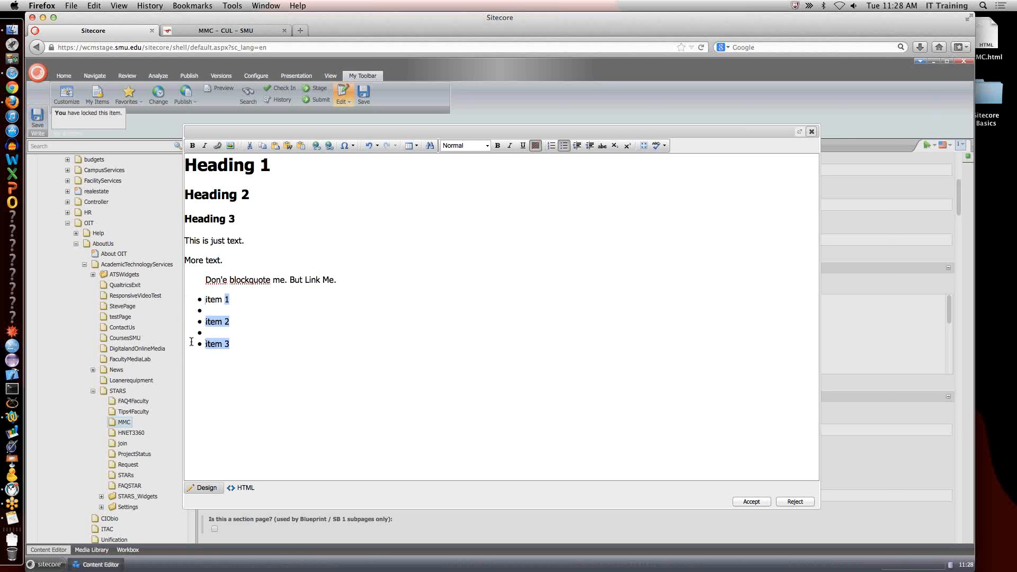
Remove the empty bullets between the list items, then accept the formatted body text and save the item.
{"action": "left_click", "coordinate": [223, 314]}
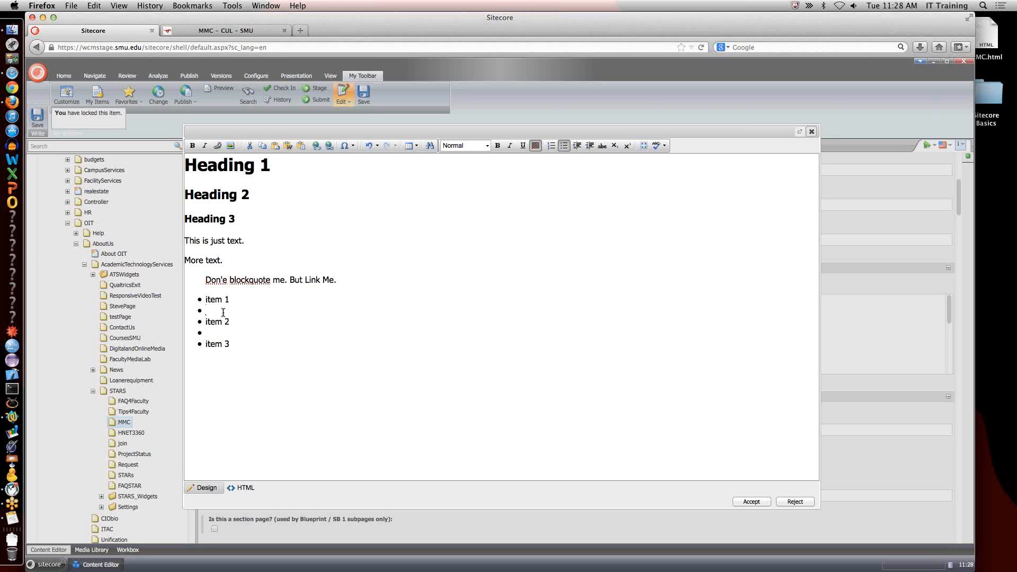
{"action": "key", "text": "BackSpace"}
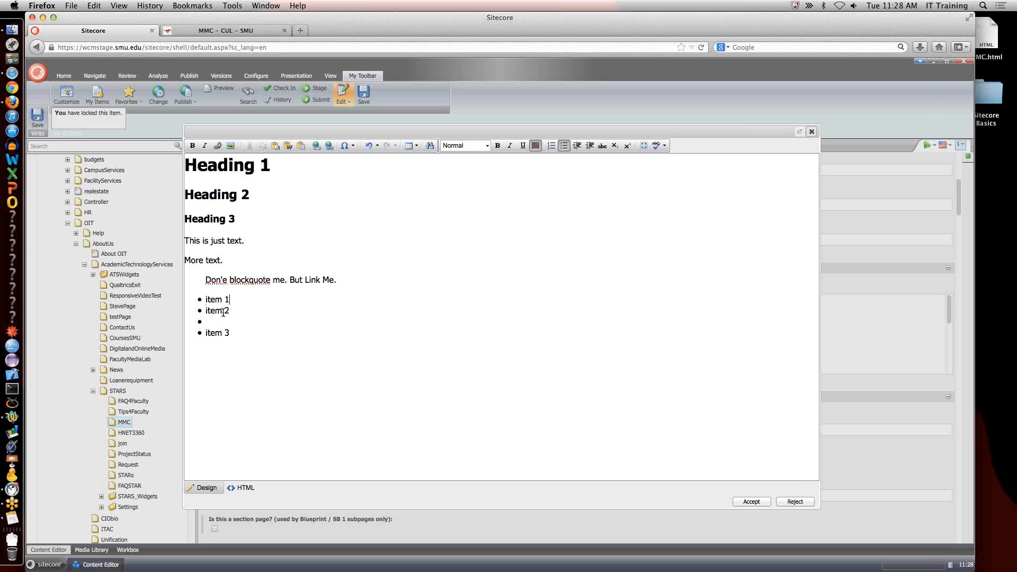
{"action": "key", "text": "Down"}
{"action": "key", "text": "BackSpace"}
{"action": "left_click", "coordinate": [750, 502]}
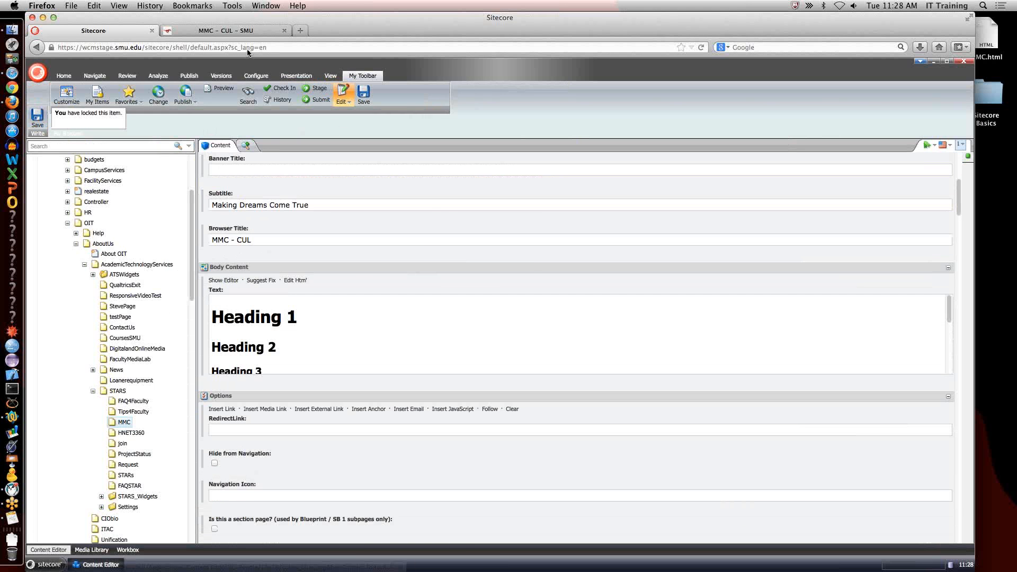
Reload the MMC page preview and examine the styled headings, paragraphs, block quote and bulleted list.
{"action": "left_click", "coordinate": [245, 33]}
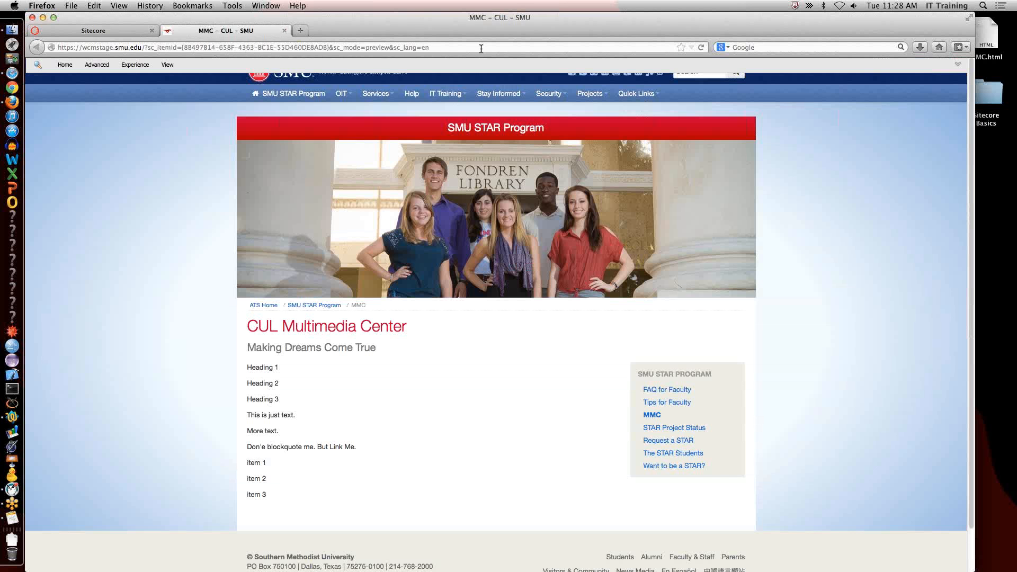
{"action": "left_click", "coordinate": [700, 47]}
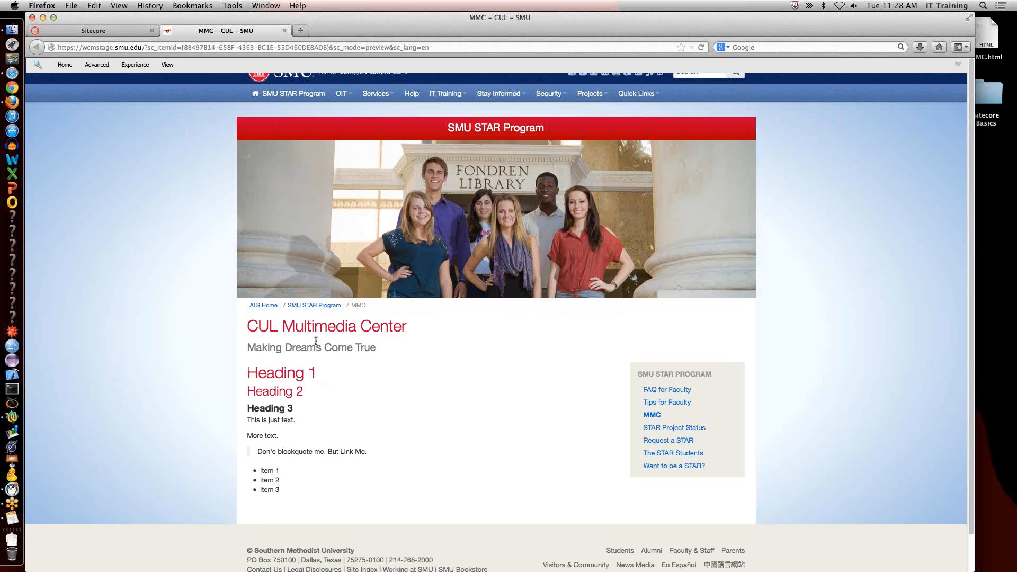
{"action": "left_click_drag", "start_coordinate": [266, 373], "coordinate": [314, 396]}
{"action": "left_click_drag", "start_coordinate": [259, 436], "coordinate": [340, 452]}
{"action": "left_click", "coordinate": [264, 470]}
Compare the body's Heading 1 with the page title in the preview and review the MMC item's title fields.
{"action": "triple_click", "coordinate": [271, 374]}
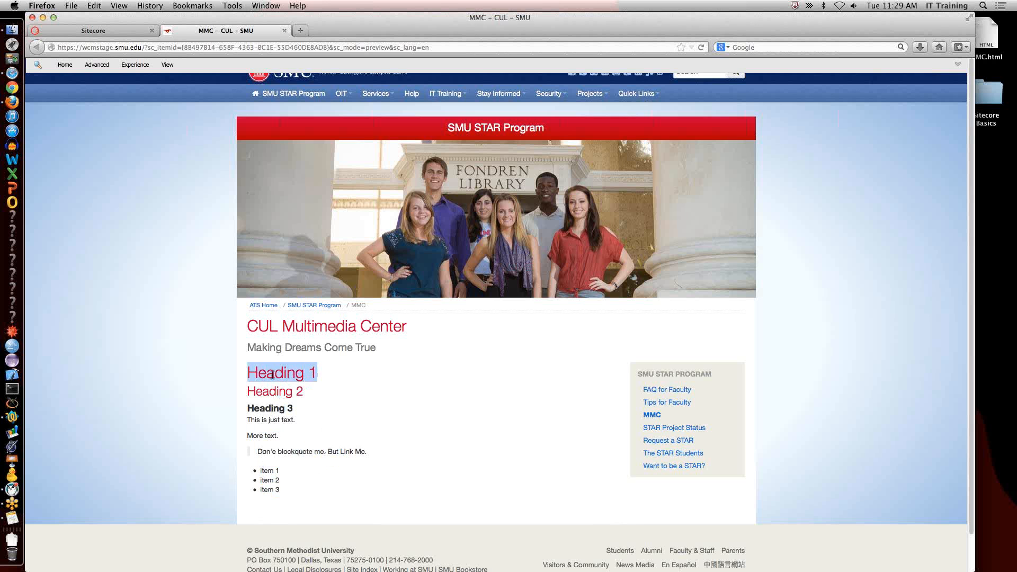
{"action": "triple_click", "coordinate": [294, 331]}
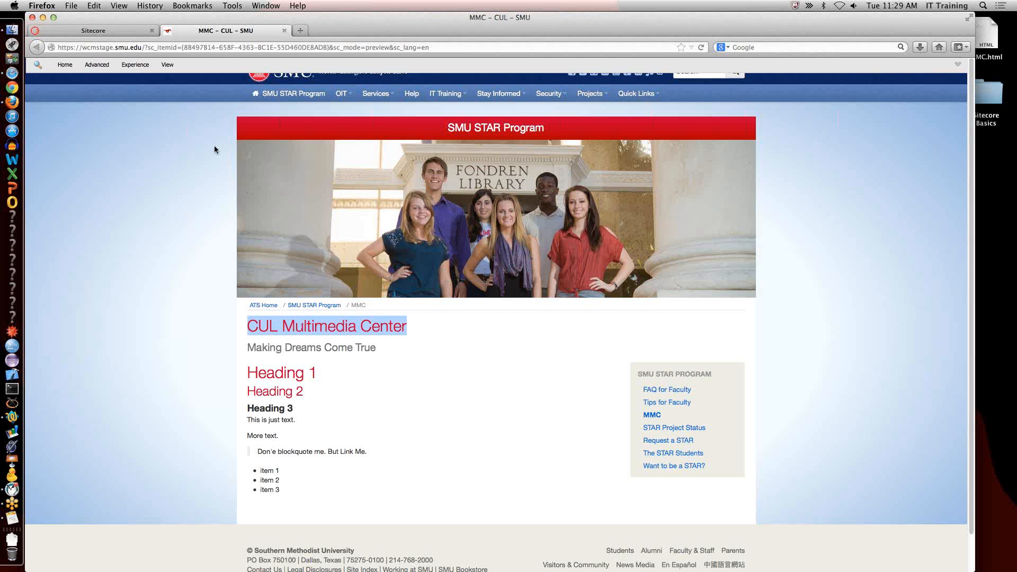
{"action": "left_click", "coordinate": [116, 32]}
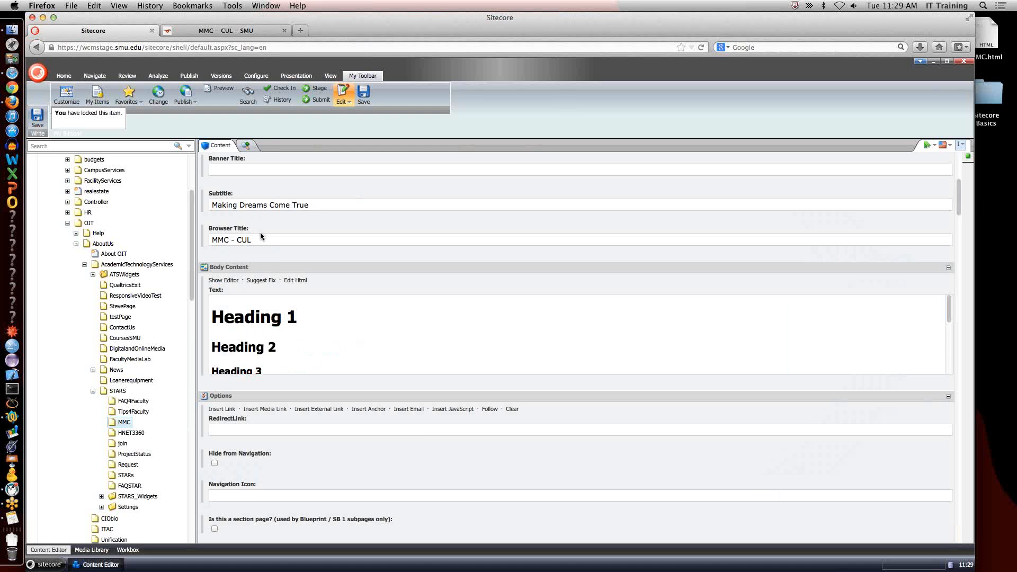
{"action": "scroll", "coordinate": [258, 238], "scroll_direction": "up", "scroll_amount": 5}
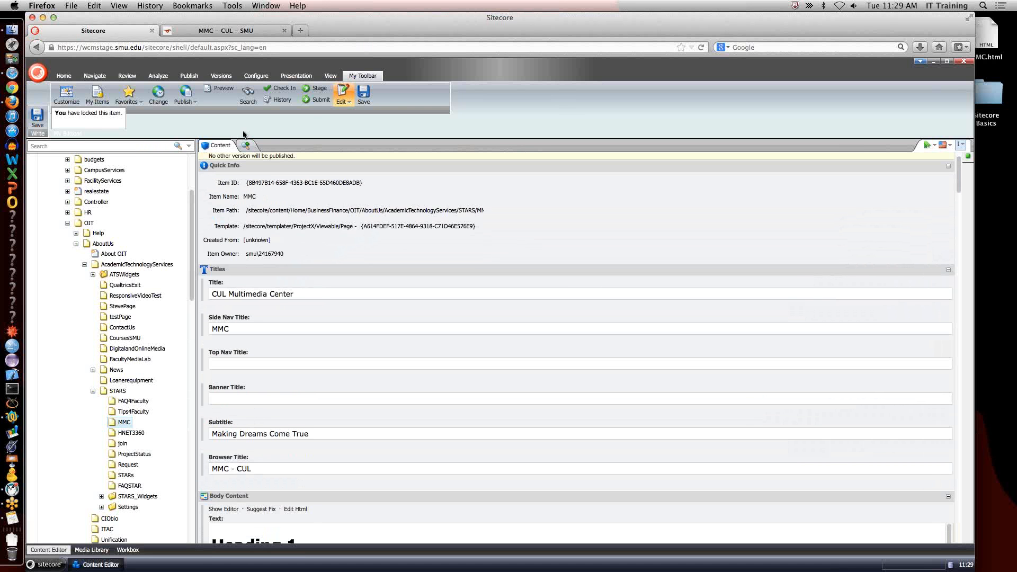
Highlight the body's Heading 1 in the MMC page preview and check it against the item's title fields.
{"action": "left_click", "coordinate": [242, 34]}
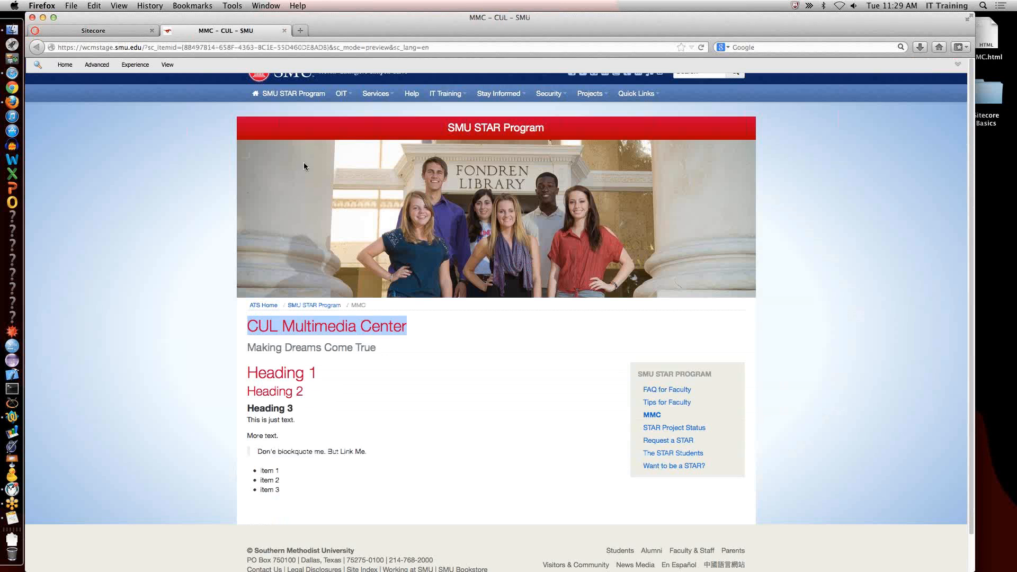
{"action": "triple_click", "coordinate": [271, 370]}
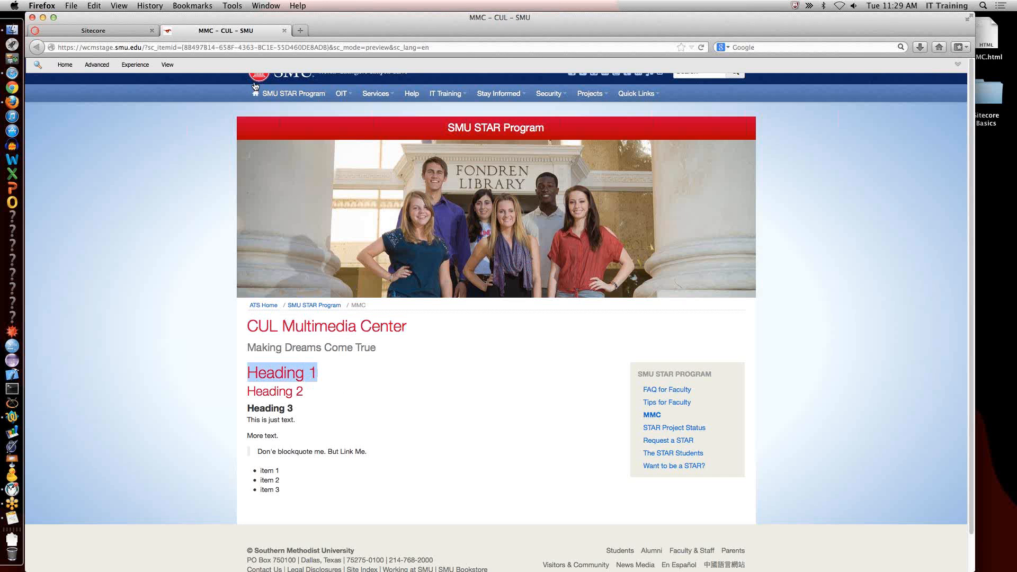
{"action": "left_click", "coordinate": [135, 34]}
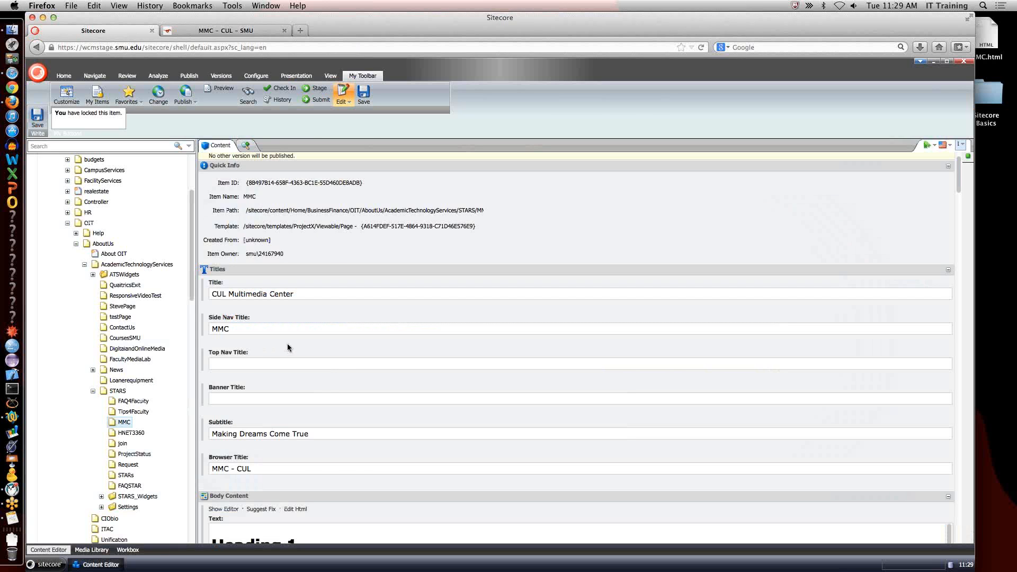
{"action": "left_click", "coordinate": [254, 30]}
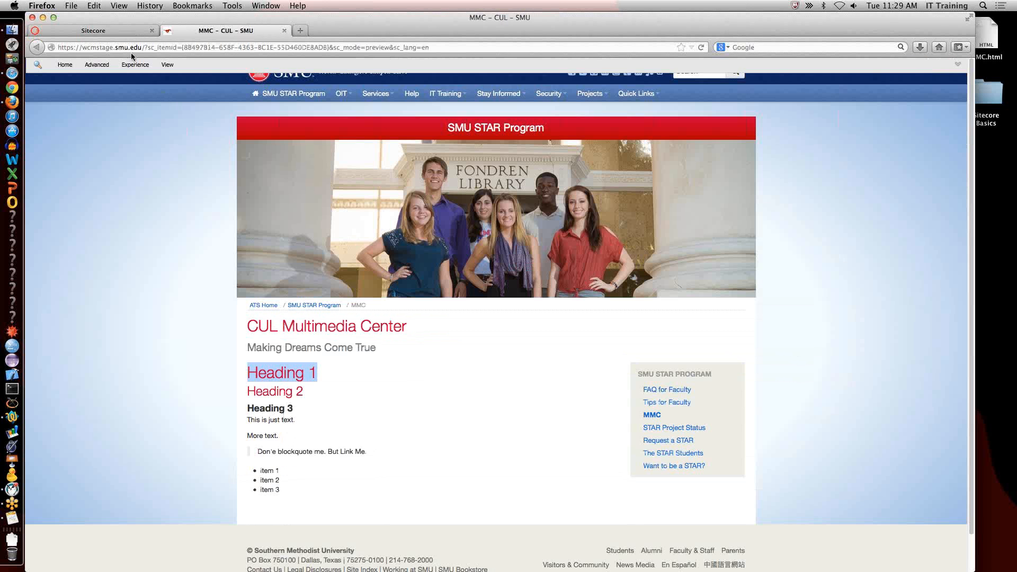
Enable Hide Page Title in the MMC item's options and save the item.
{"action": "left_click", "coordinate": [123, 33]}
{"action": "scroll", "coordinate": [236, 342], "scroll_direction": "down", "scroll_amount": 5}
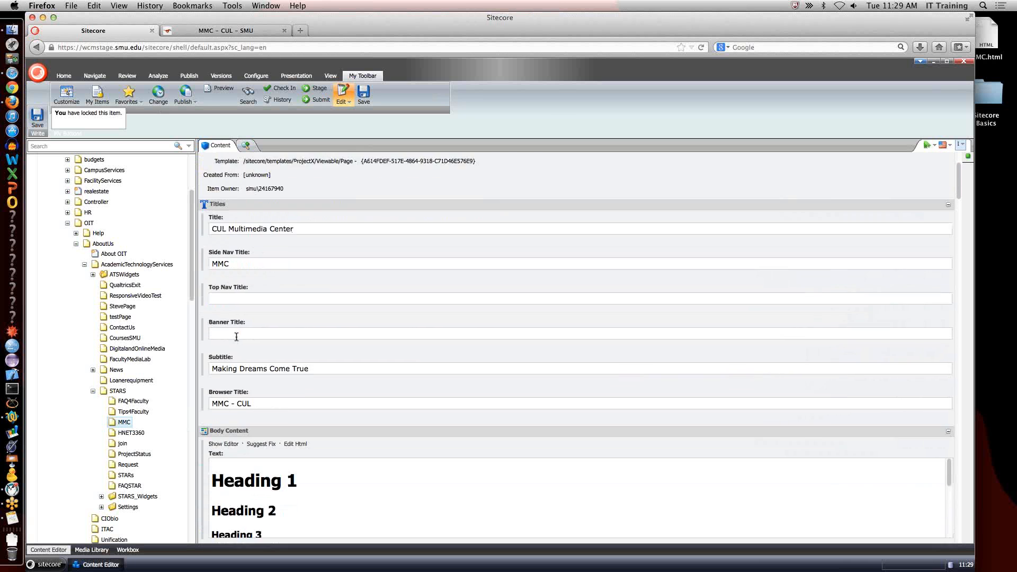
{"action": "scroll", "coordinate": [238, 326], "scroll_direction": "down", "scroll_amount": 3}
{"action": "scroll", "coordinate": [223, 455], "scroll_direction": "down", "scroll_amount": 4}
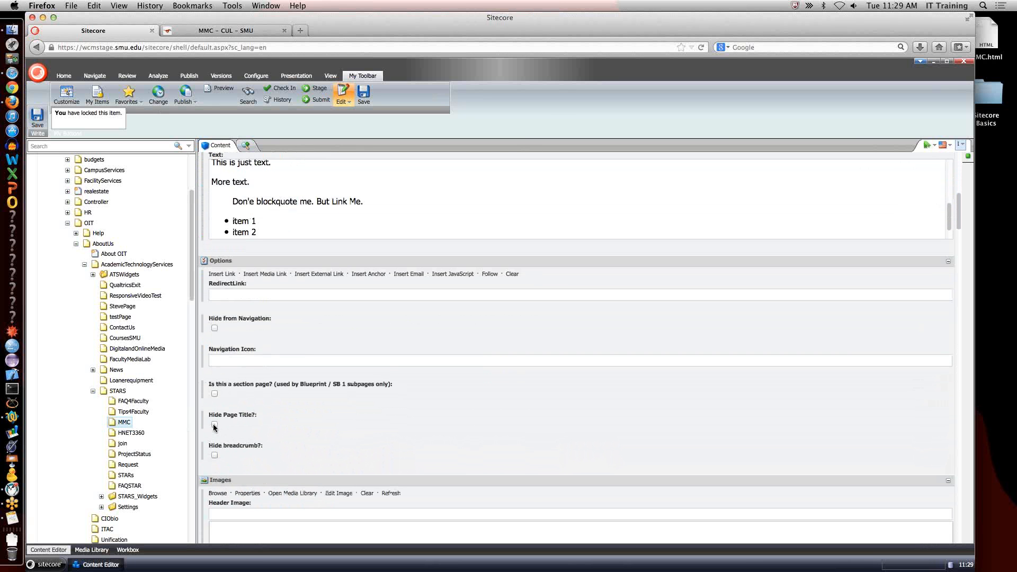
{"action": "left_click", "coordinate": [214, 425]}
{"action": "left_click", "coordinate": [363, 98]}
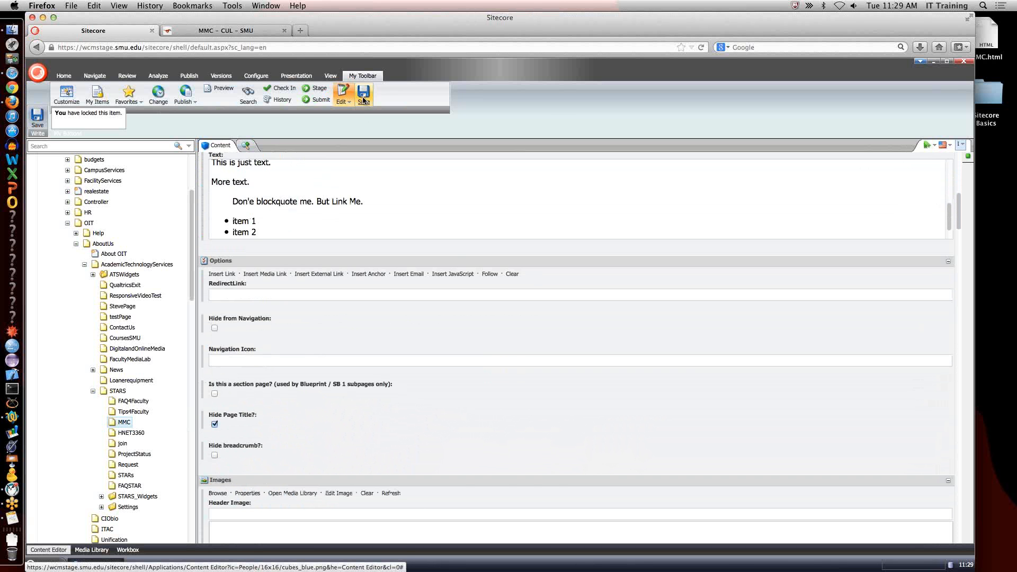
Reload the MMC preview to check the page without its title, and turn Hide Page Title back off in the item.
{"action": "left_click", "coordinate": [255, 30]}
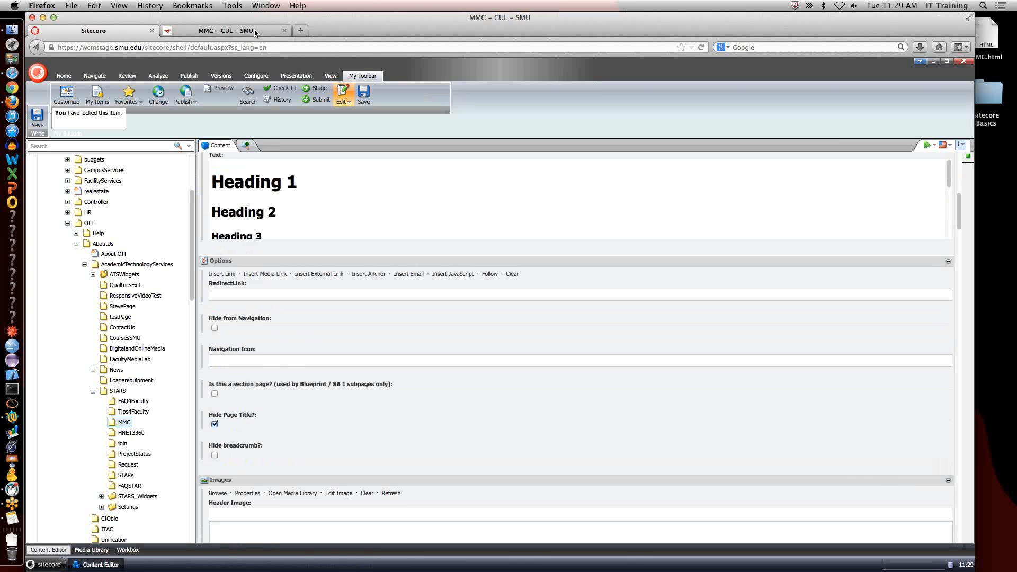
{"action": "left_click", "coordinate": [700, 48]}
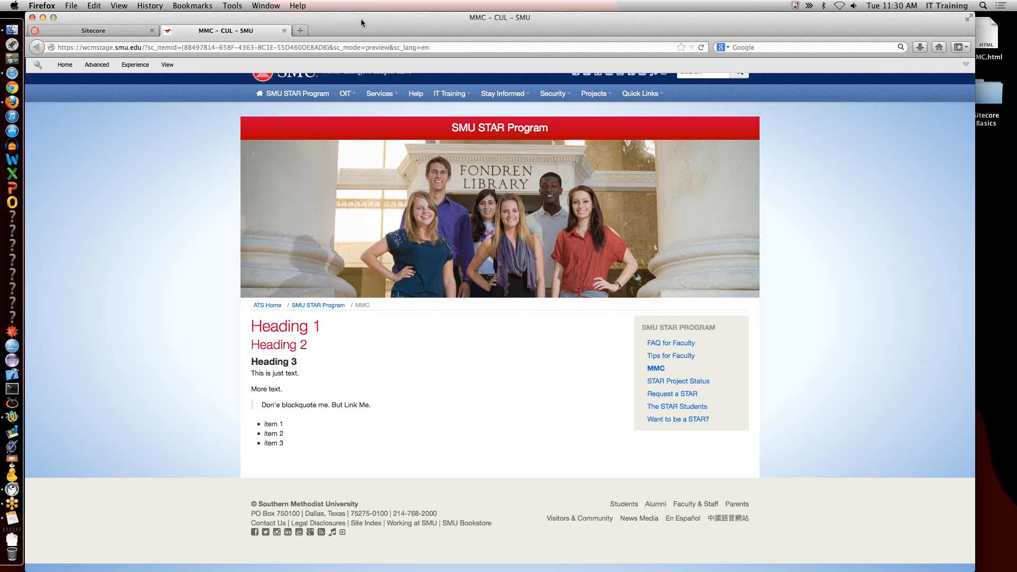
{"action": "left_click", "coordinate": [129, 30]}
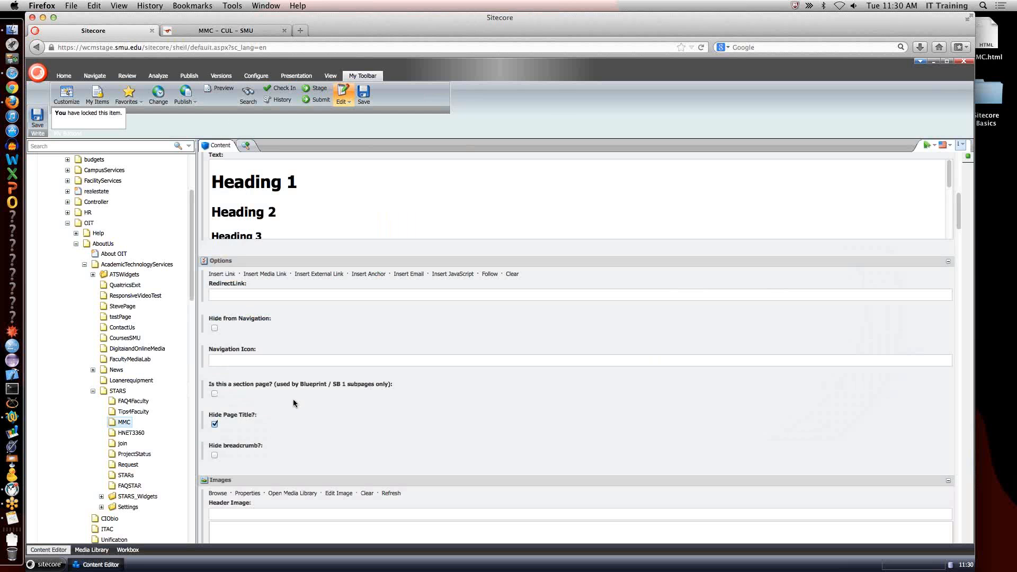
{"action": "left_click", "coordinate": [216, 424]}
Open the MMC item's body text in the rich text editor and delete all of its content.
{"action": "scroll", "coordinate": [249, 183], "scroll_direction": "up", "scroll_amount": 3}
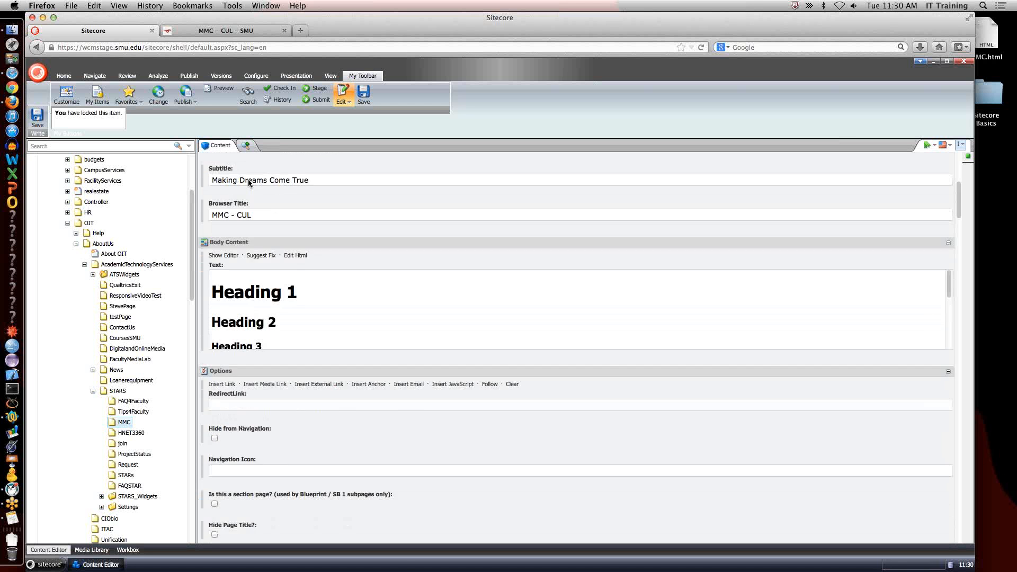
{"action": "scroll", "coordinate": [249, 183], "scroll_direction": "up", "scroll_amount": 1}
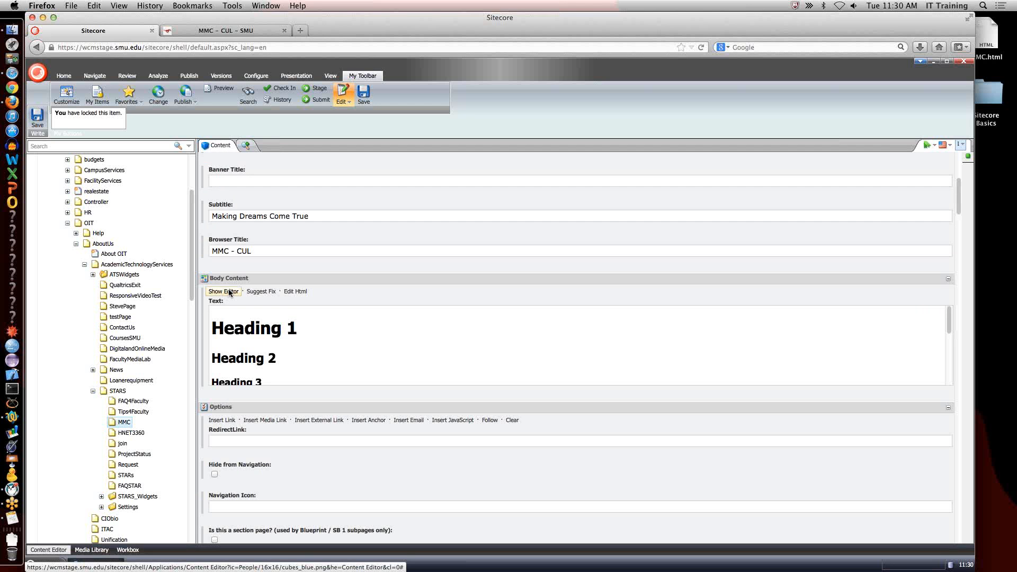
{"action": "left_click", "coordinate": [230, 292]}
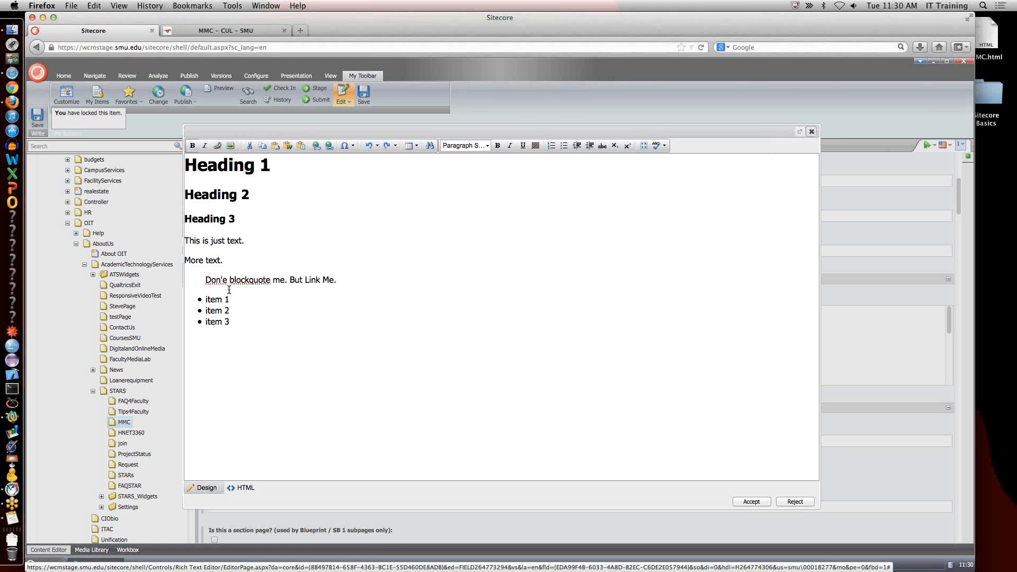
{"action": "left_click", "coordinate": [277, 301]}
{"action": "key", "text": "super+a"}
{"action": "key", "text": "BackSpace"}
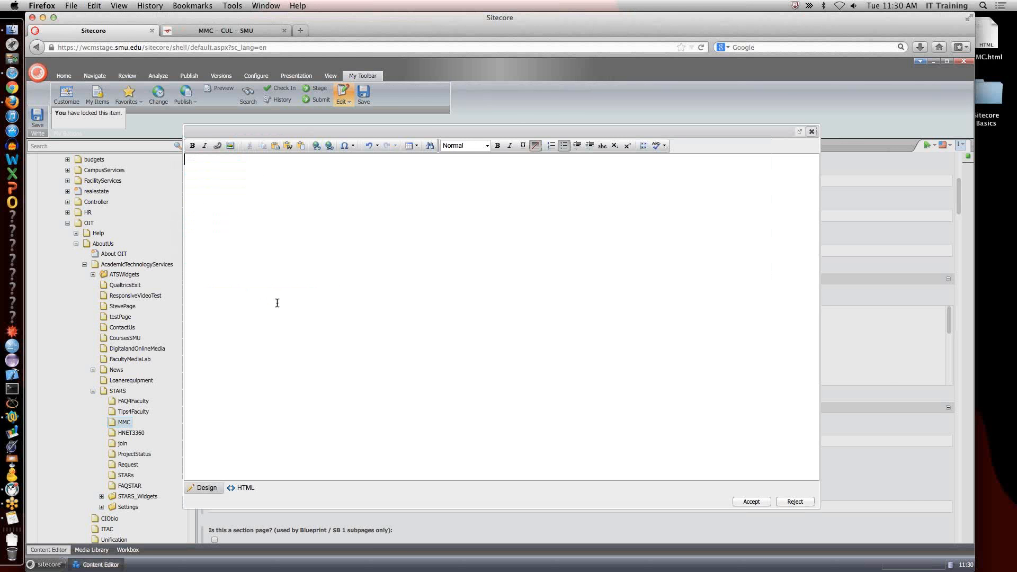
Copy the entire content of MMC.html in Safari and paste it into the empty body text in Firefox.
{"action": "key", "text": "super+Tab"}
{"action": "key", "text": "super+Tab"}
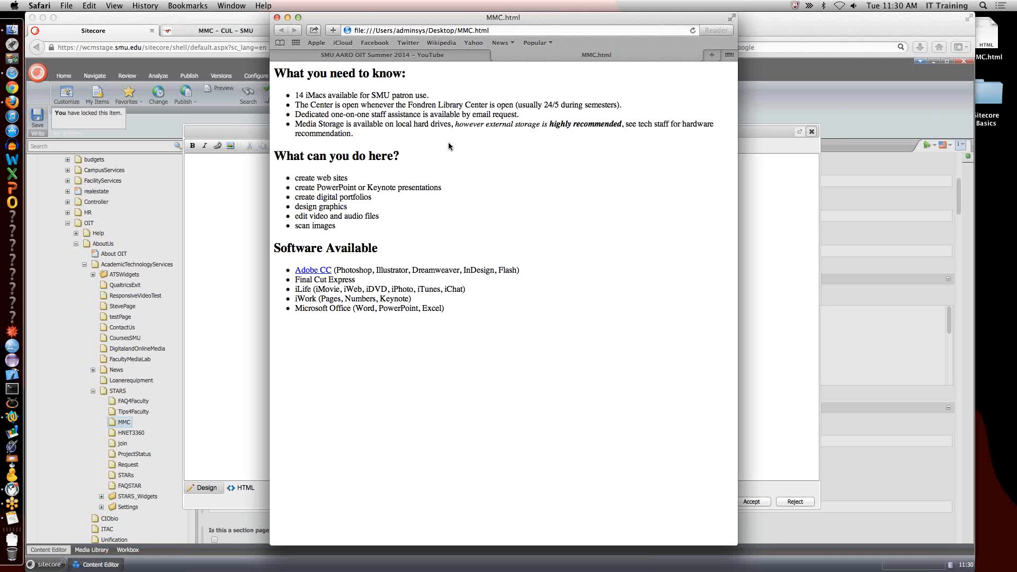
{"action": "key", "text": "super+a"}
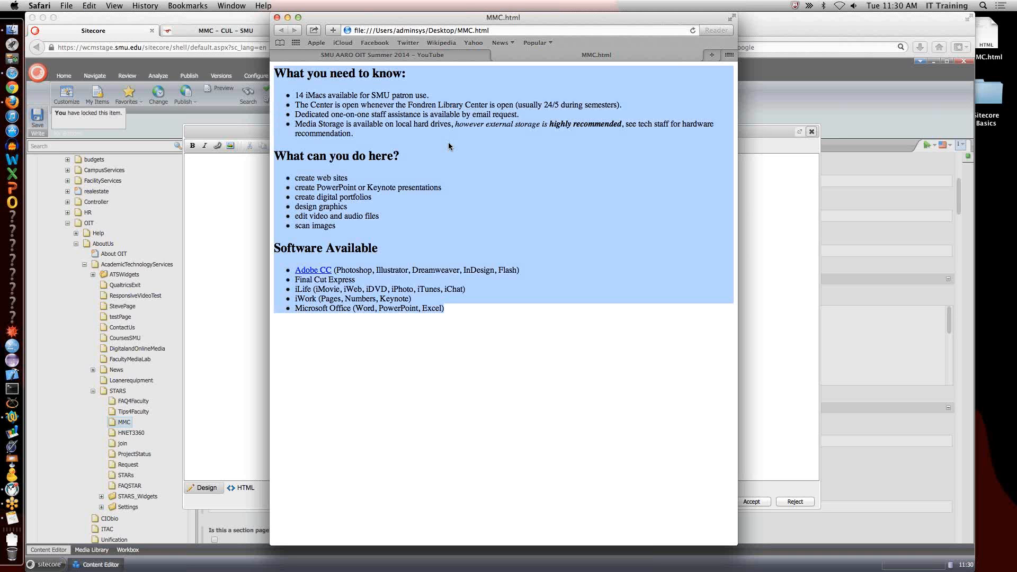
{"action": "key", "text": "super+c"}
{"action": "left_click", "coordinate": [229, 265]}
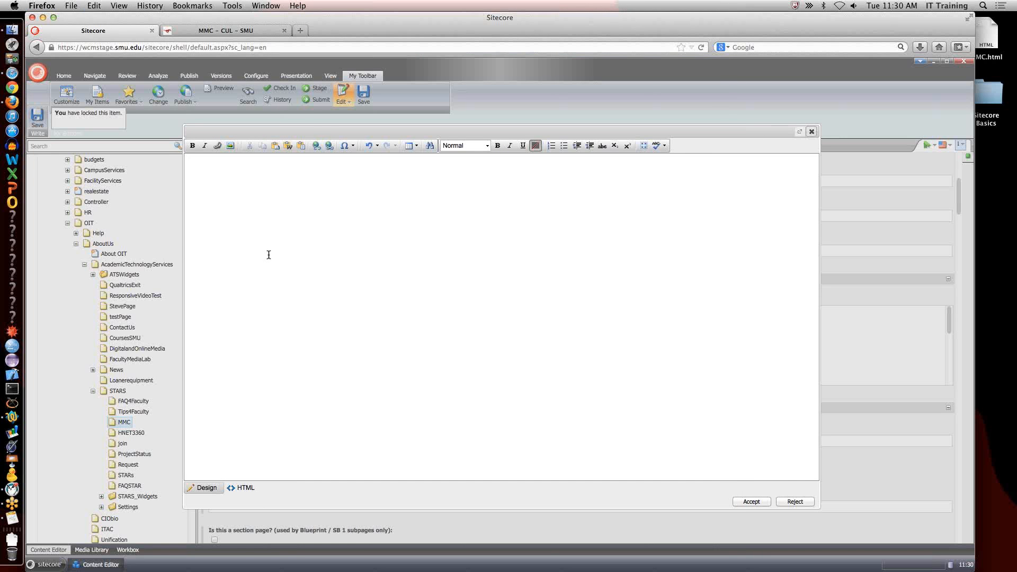
{"action": "key", "text": "super+v"}
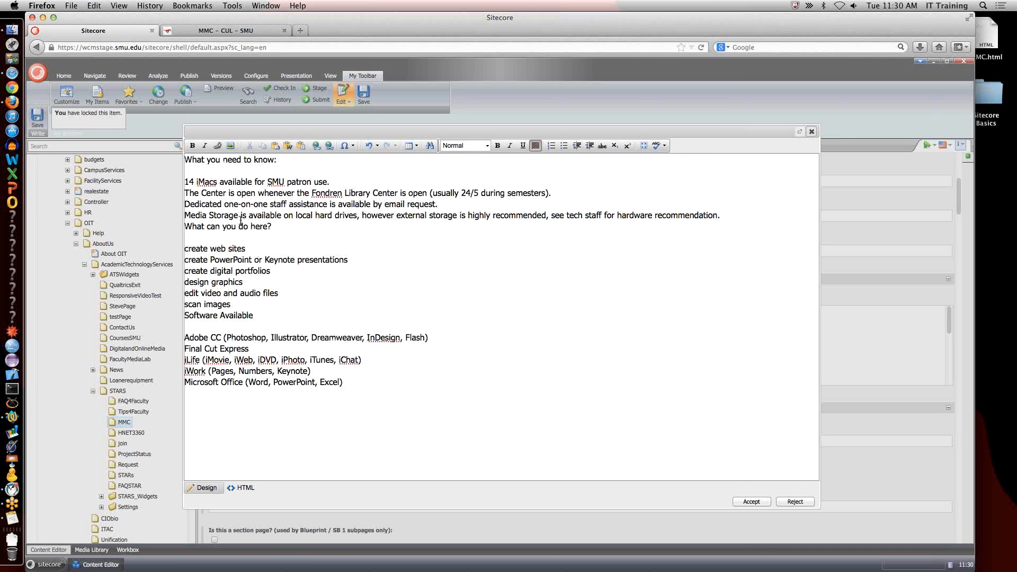
Inspect the HTML source of the pasted content and delete the whole body text in design view.
{"action": "left_click", "coordinate": [247, 490]}
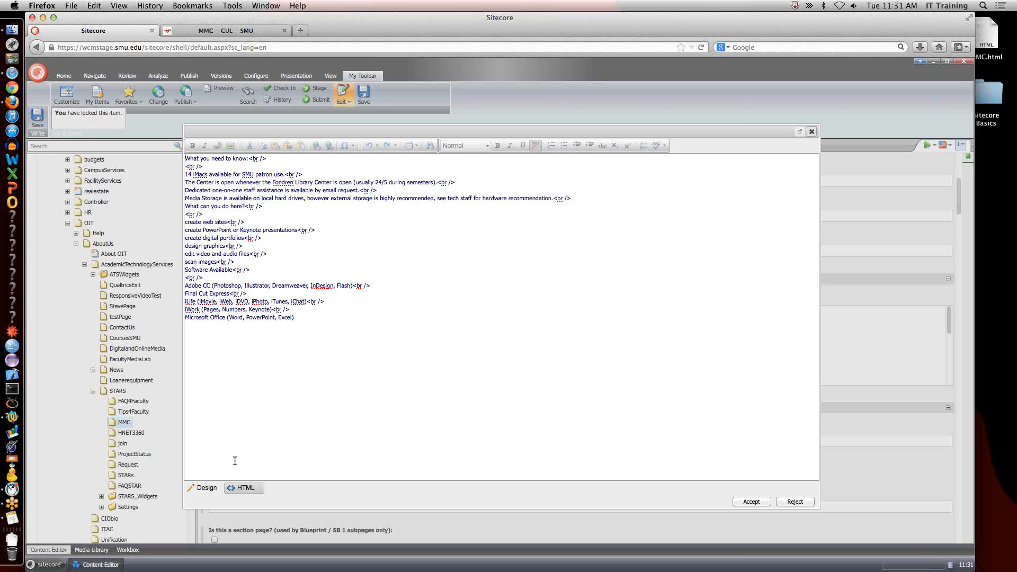
{"action": "left_click", "coordinate": [207, 487]}
{"action": "key", "text": "super+a"}
{"action": "key", "text": "super+c"}
{"action": "key", "text": "BackSpace"}
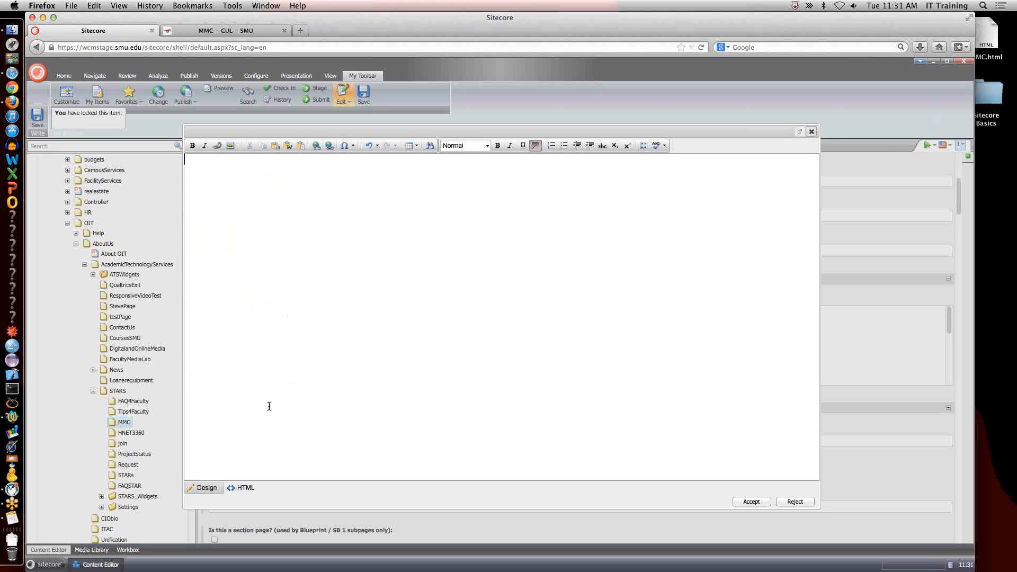
Try inserting the copied content with Paste from Word, strip font, and clear the resulting HTML source.
{"action": "left_click", "coordinate": [289, 146]}
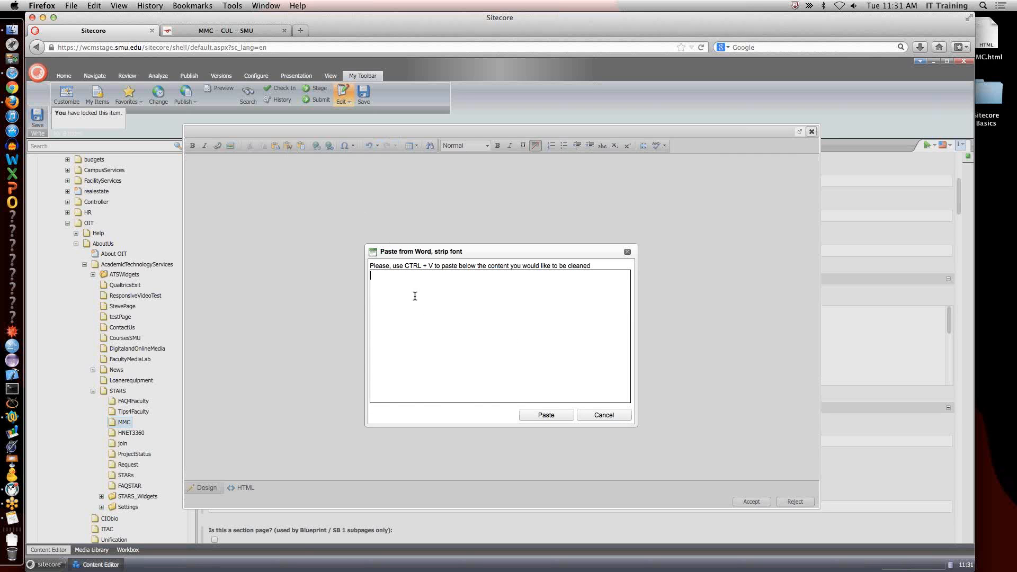
{"action": "key", "text": "super+v"}
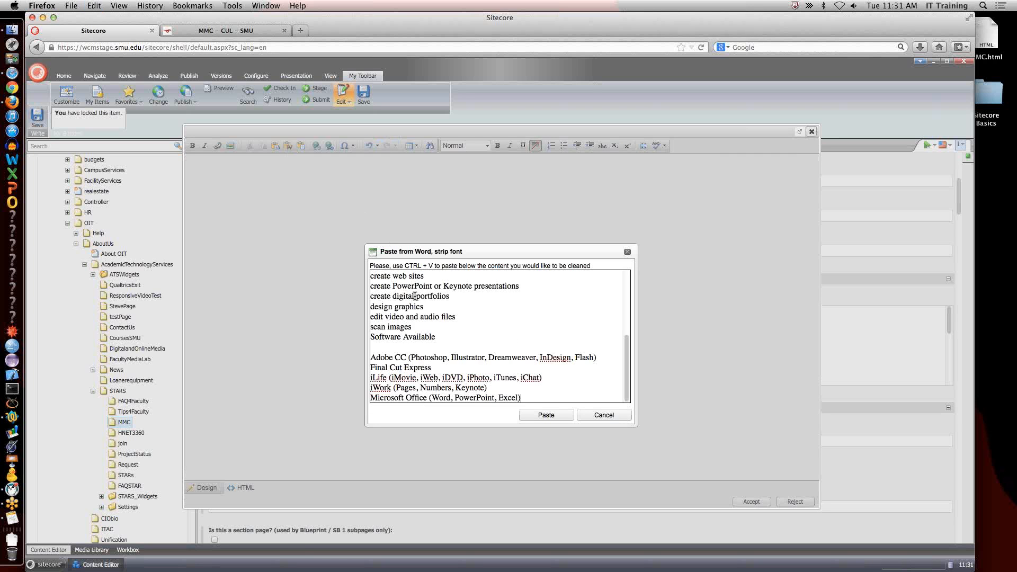
{"action": "left_click", "coordinate": [546, 415]}
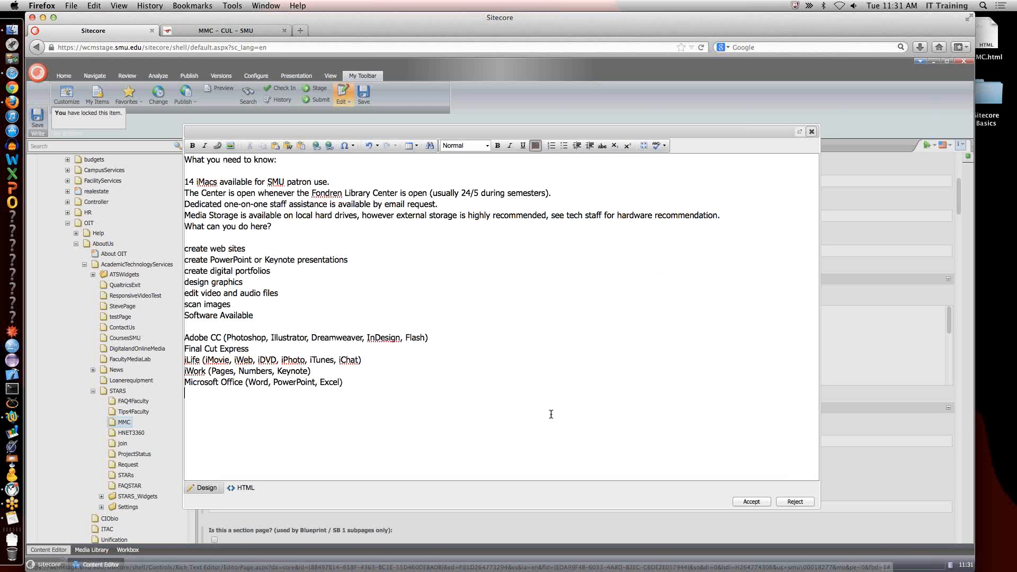
{"action": "left_click", "coordinate": [247, 490]}
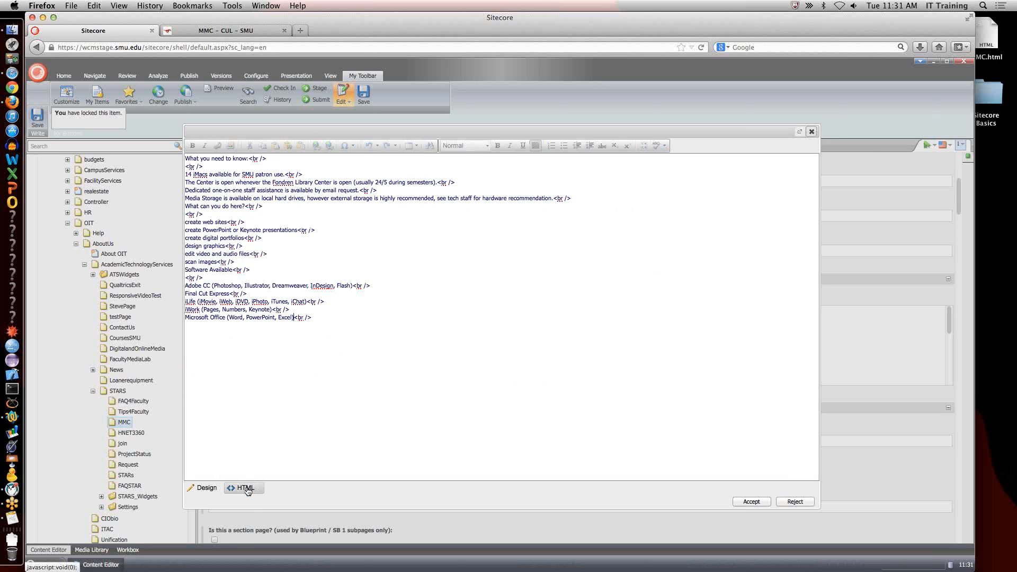
{"action": "triple_click", "coordinate": [266, 199]}
{"action": "key", "text": "super+a"}
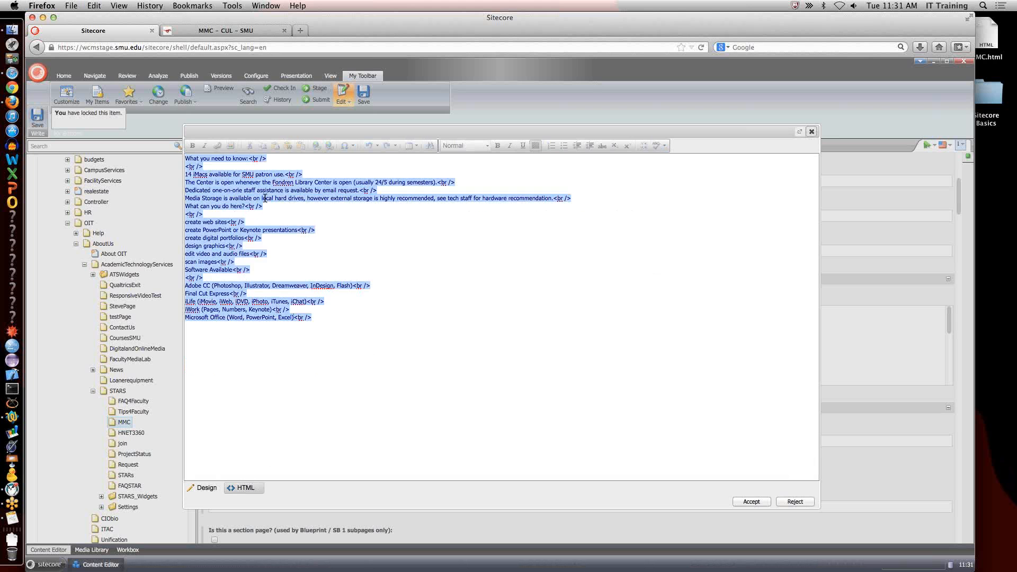
{"action": "key", "text": "Delete"}
{"action": "left_click", "coordinate": [206, 489]}
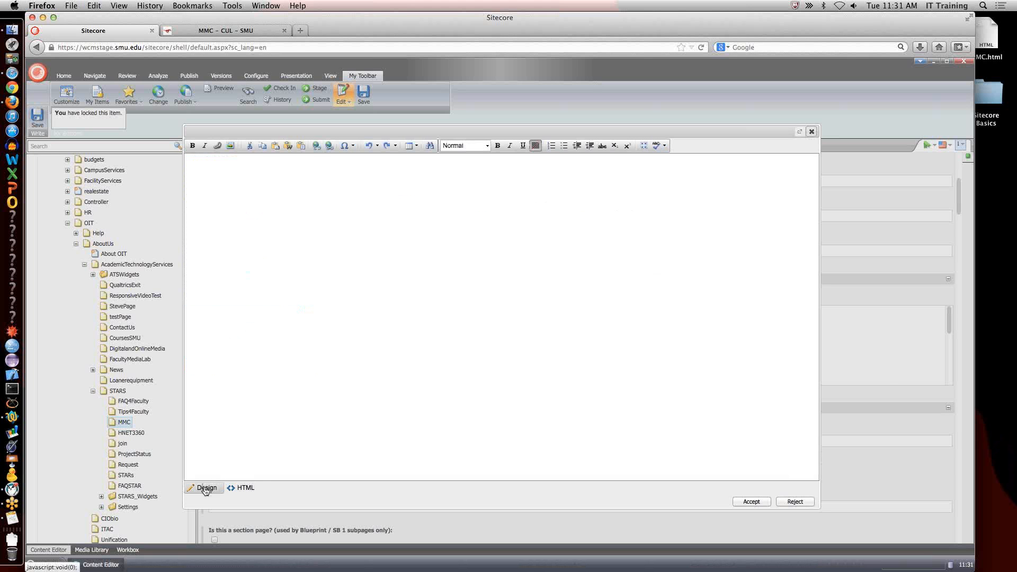
Try inserting the copied content with Paste Plain Text, and clear the resulting HTML source.
{"action": "left_click", "coordinate": [301, 146]}
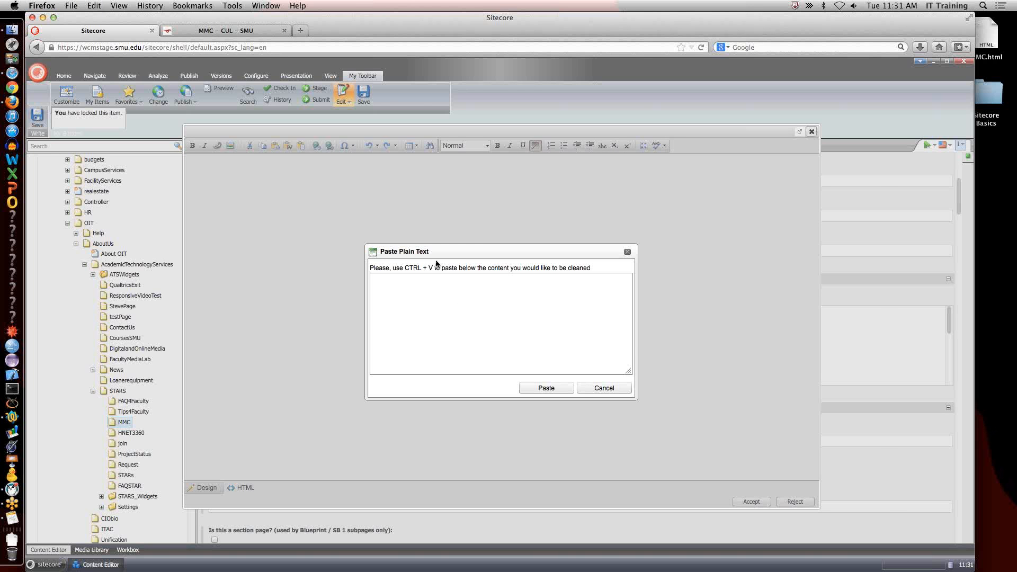
{"action": "key", "text": "super+v"}
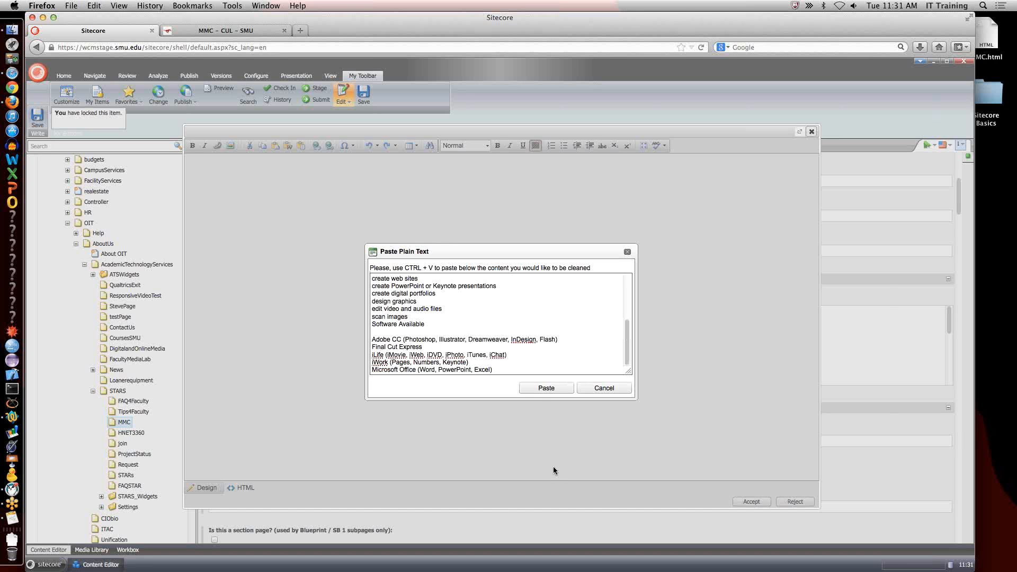
{"action": "left_click", "coordinate": [545, 388]}
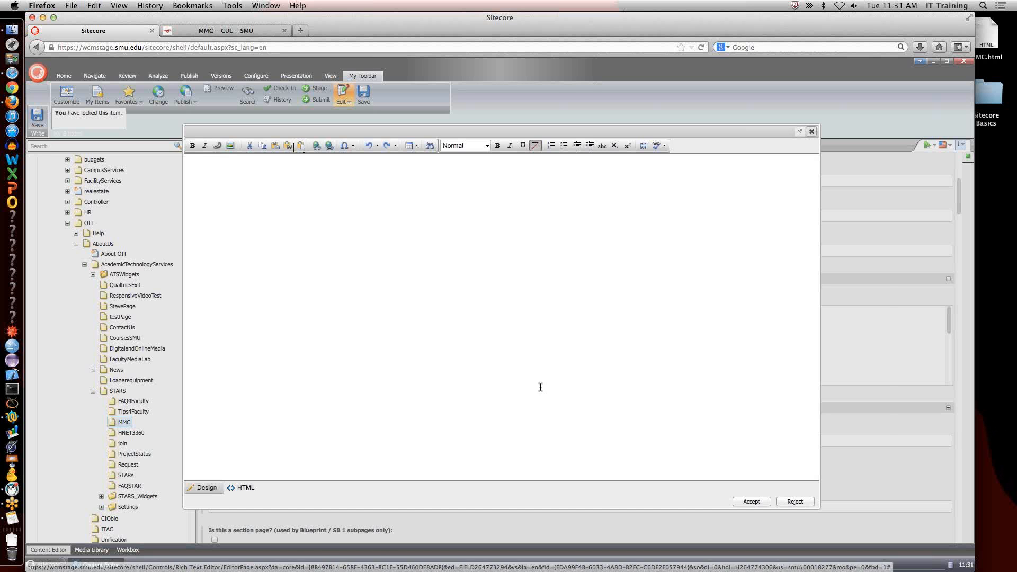
{"action": "left_click", "coordinate": [245, 487]}
{"action": "double_click", "coordinate": [248, 190]}
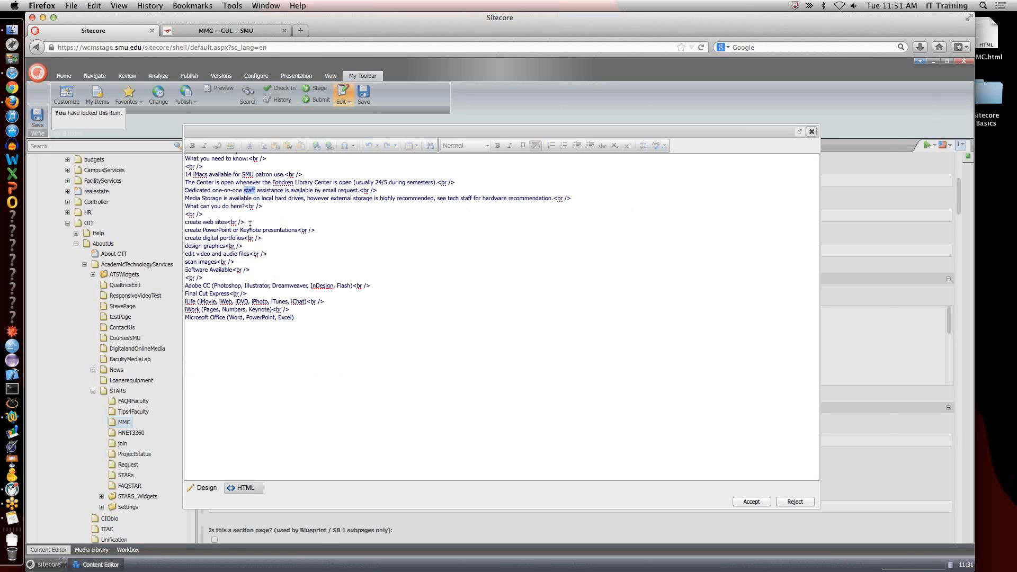
{"action": "key", "text": "super+a"}
{"action": "key", "text": "BackSpace"}
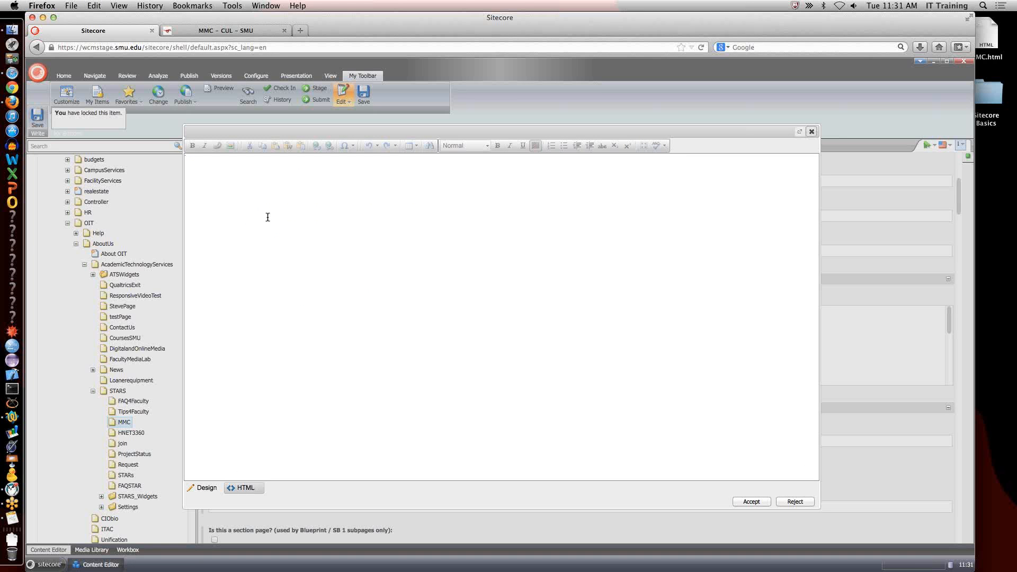
Switch to MMC.html in Safari and search for a command that shows the page source.
{"action": "key", "text": "super+Tab"}
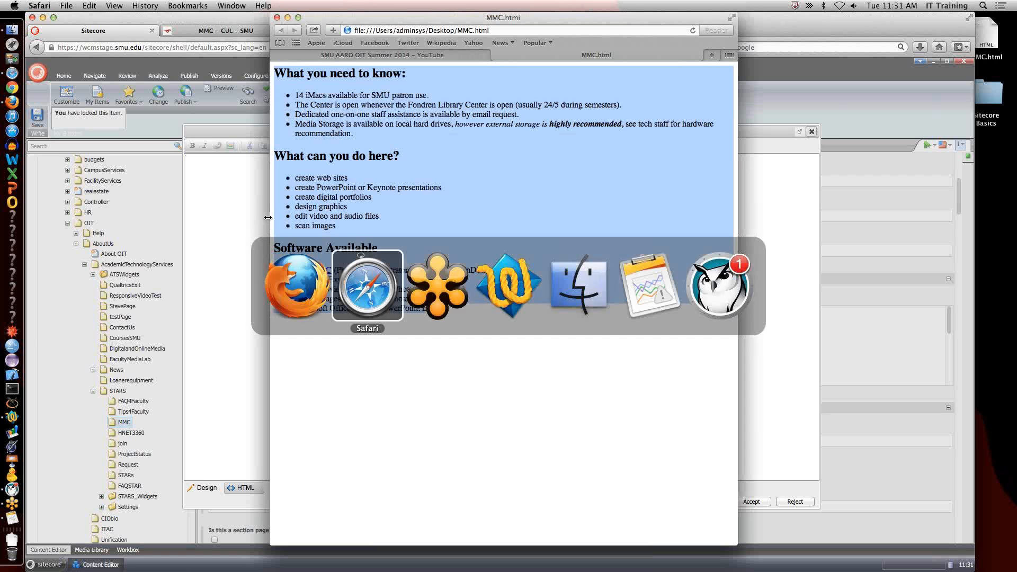
{"action": "right_click", "coordinate": [460, 214]}
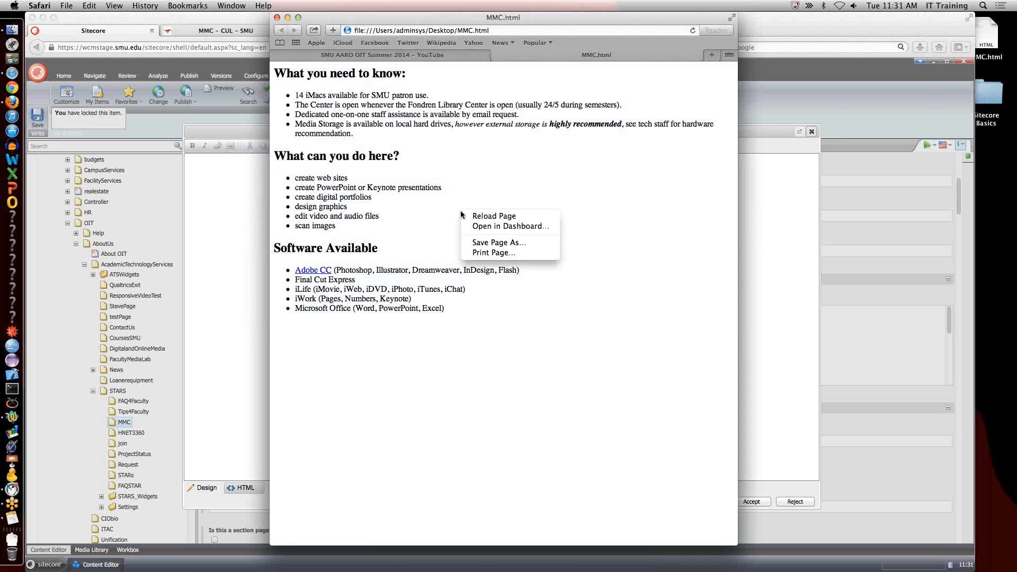
{"action": "left_click", "coordinate": [453, 182]}
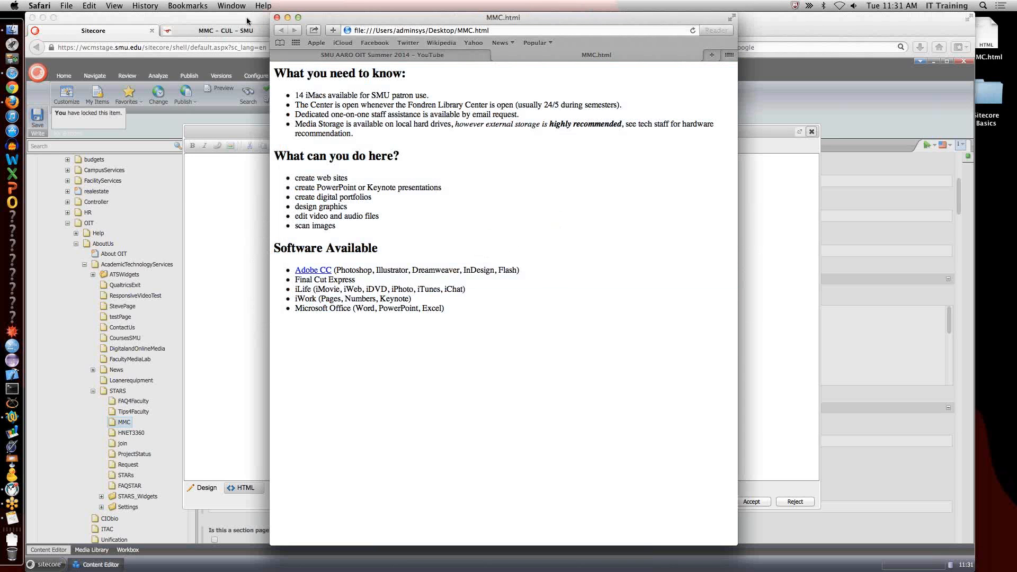
{"action": "left_click", "coordinate": [160, 5]}
{"action": "mouse_move", "coordinate": [178, 3]}
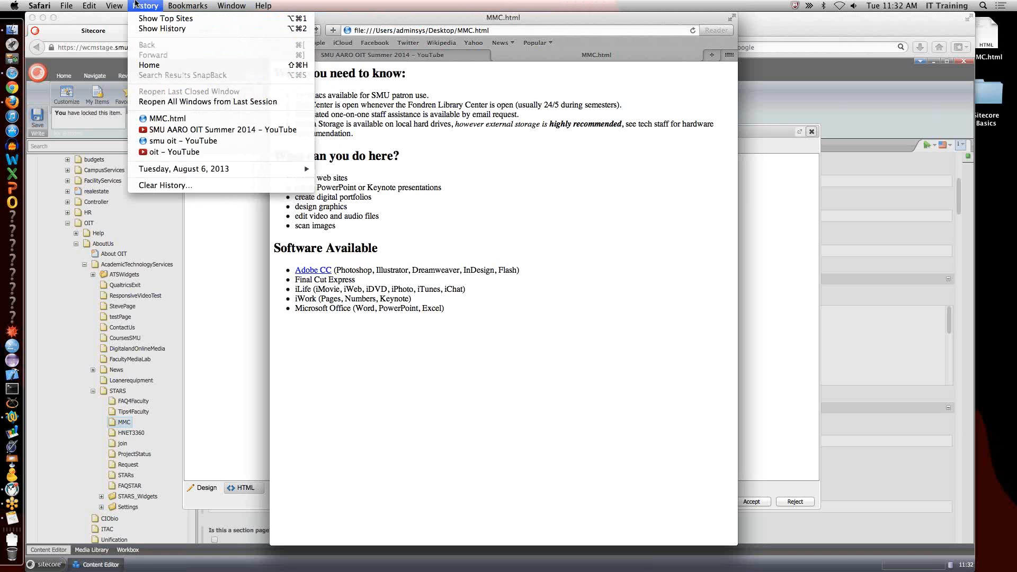
{"action": "left_click", "coordinate": [136, 4]}
{"action": "left_click", "coordinate": [117, 5]}
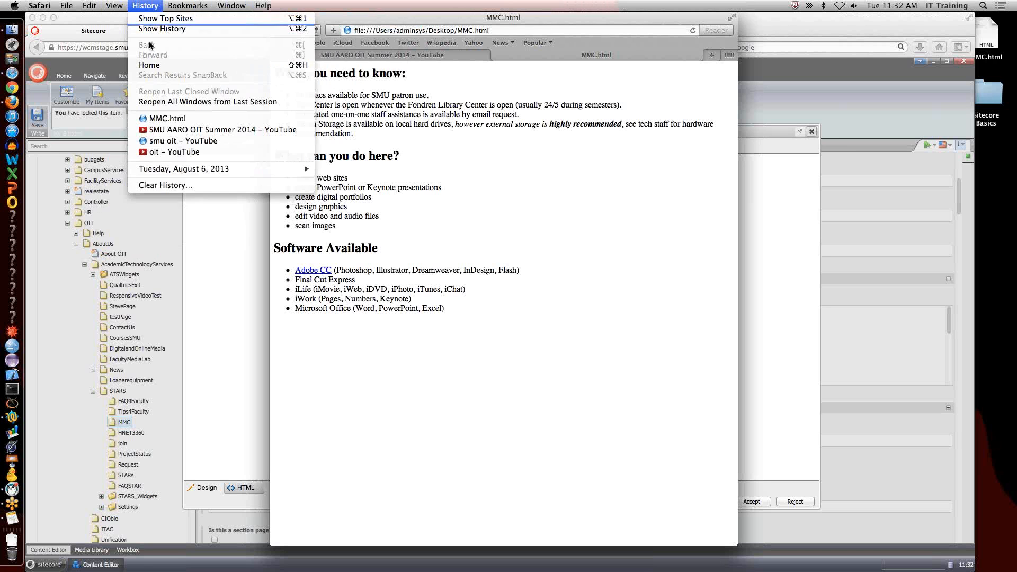
{"action": "mouse_move", "coordinate": [121, 3]}
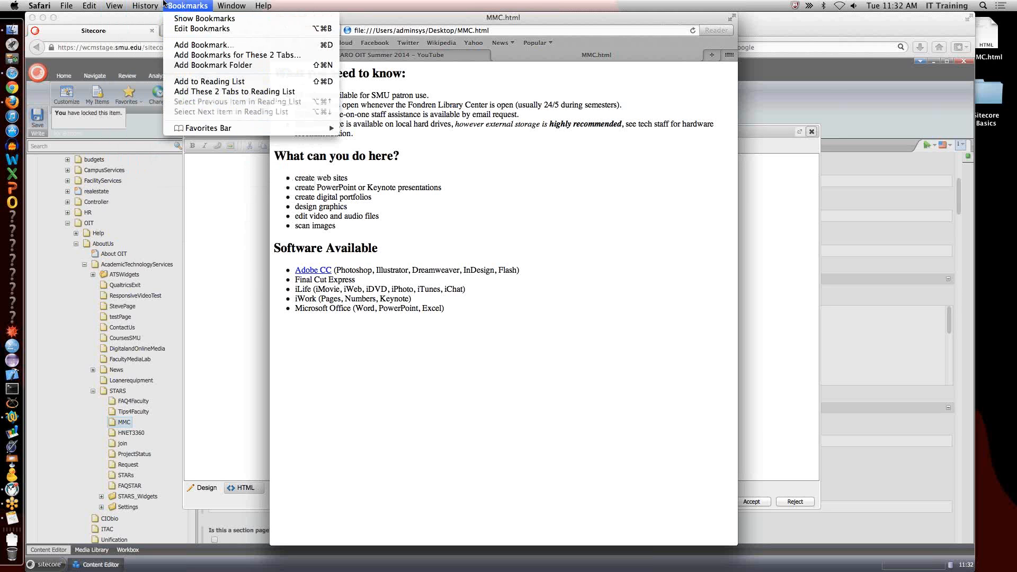
{"action": "left_click", "coordinate": [428, 170]}
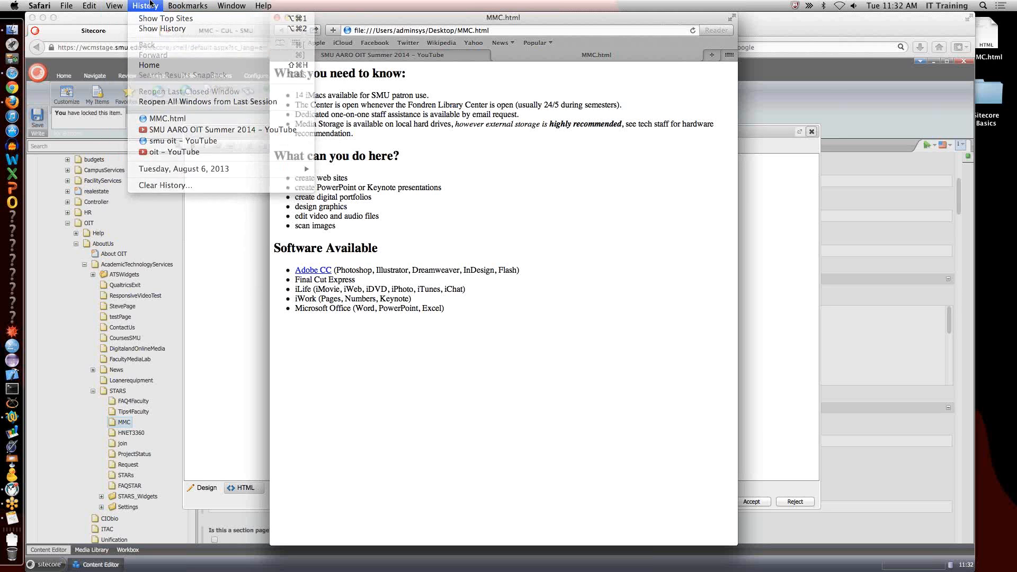
{"action": "right_click", "coordinate": [427, 170]}
{"action": "left_click", "coordinate": [407, 132]}
{"action": "left_click", "coordinate": [264, 6]}
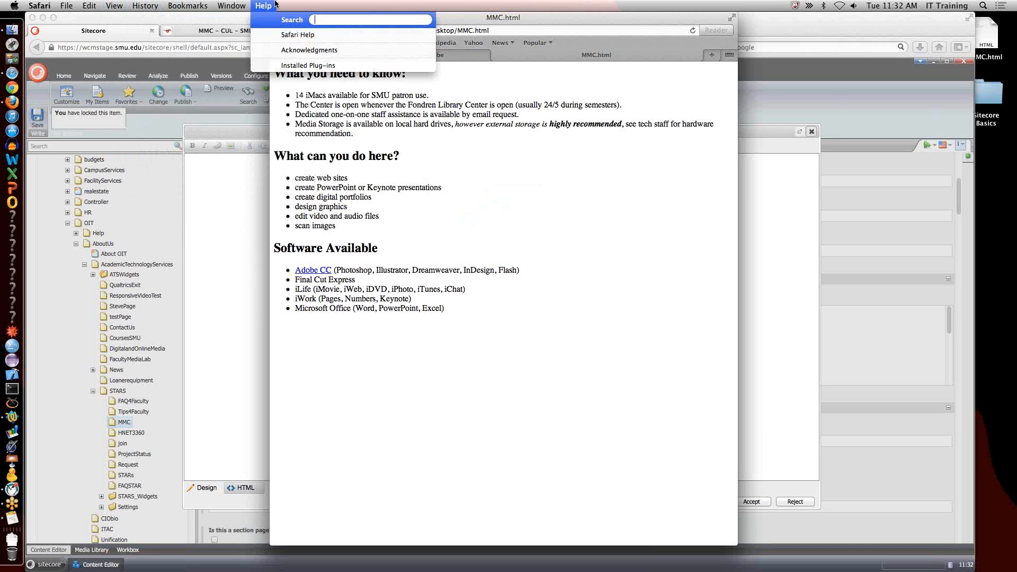
Enable "Show Develop menu in menu bar" in Safari's advanced preferences and close the preferences.
{"action": "mouse_move", "coordinate": [38, 5]}
{"action": "left_click", "coordinate": [57, 44]}
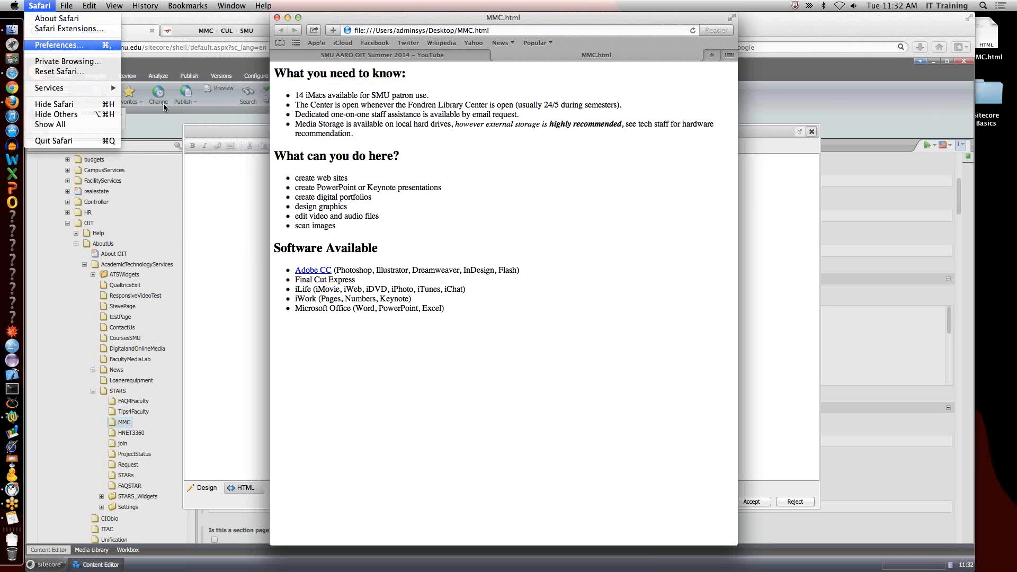
{"action": "left_click", "coordinate": [603, 109]}
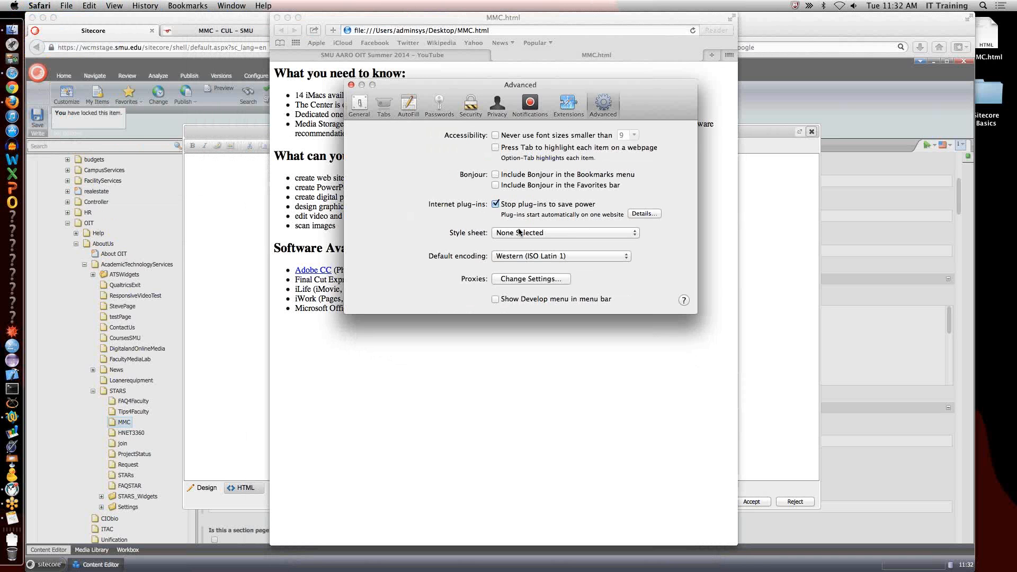
{"action": "left_click", "coordinate": [517, 299]}
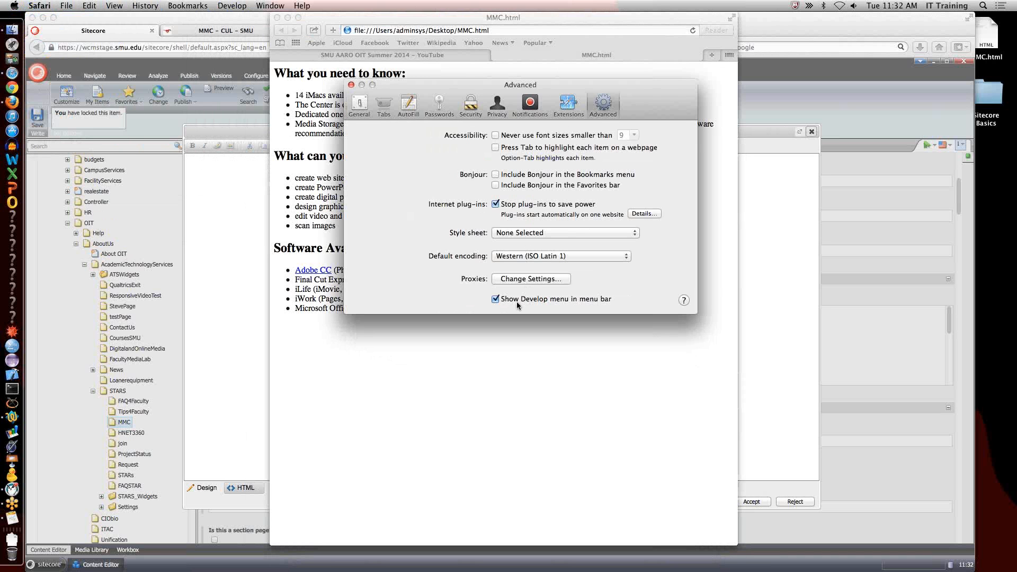
{"action": "left_click", "coordinate": [351, 86]}
Show the page source of MMC.html in Safari and copy the entire source code.
{"action": "left_click", "coordinate": [218, 5]}
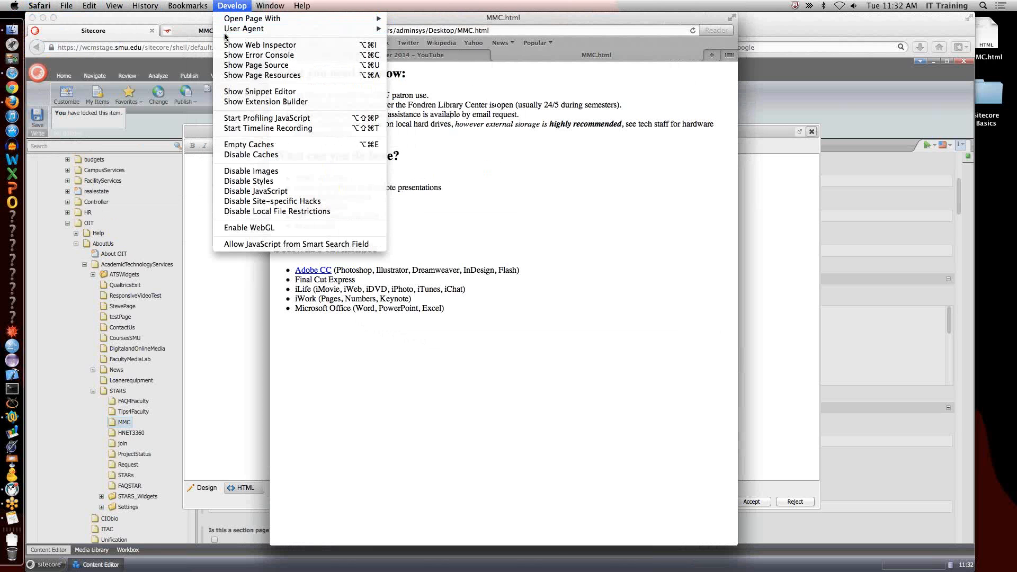
{"action": "left_click", "coordinate": [241, 66]}
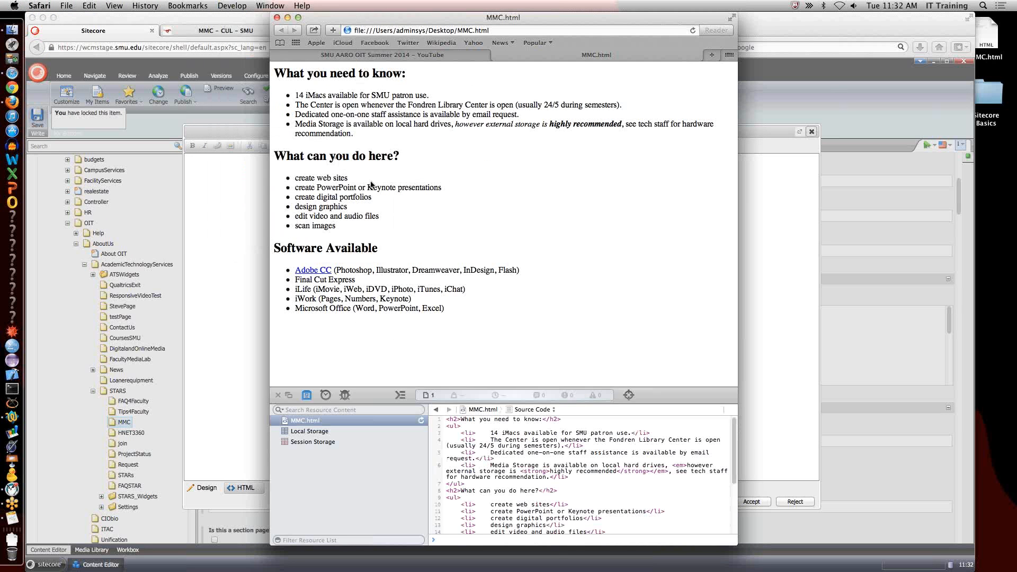
{"action": "scroll", "coordinate": [535, 457], "scroll_direction": "down", "scroll_amount": 1}
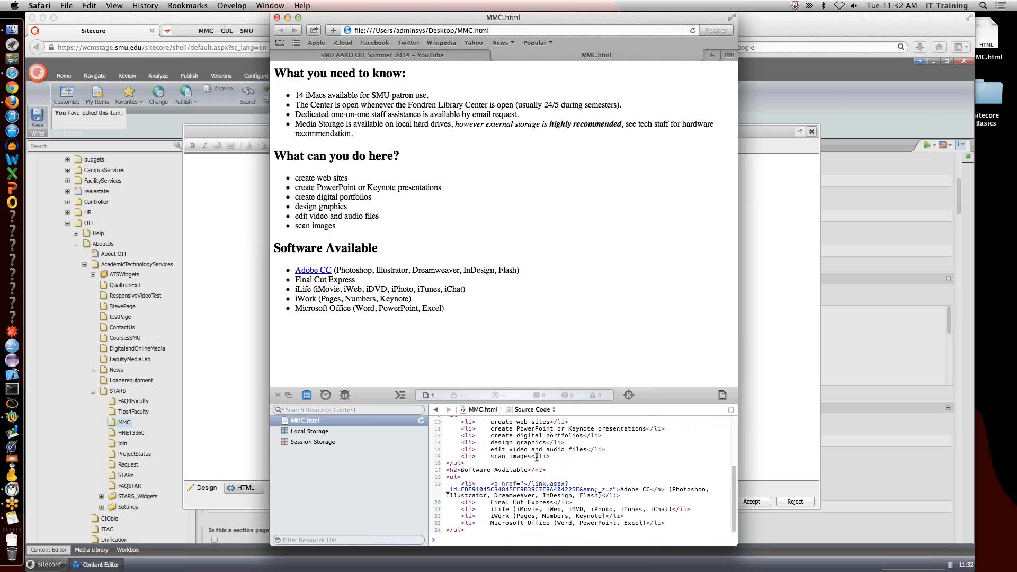
{"action": "key", "text": "super+a"}
{"action": "key", "text": "super+c"}
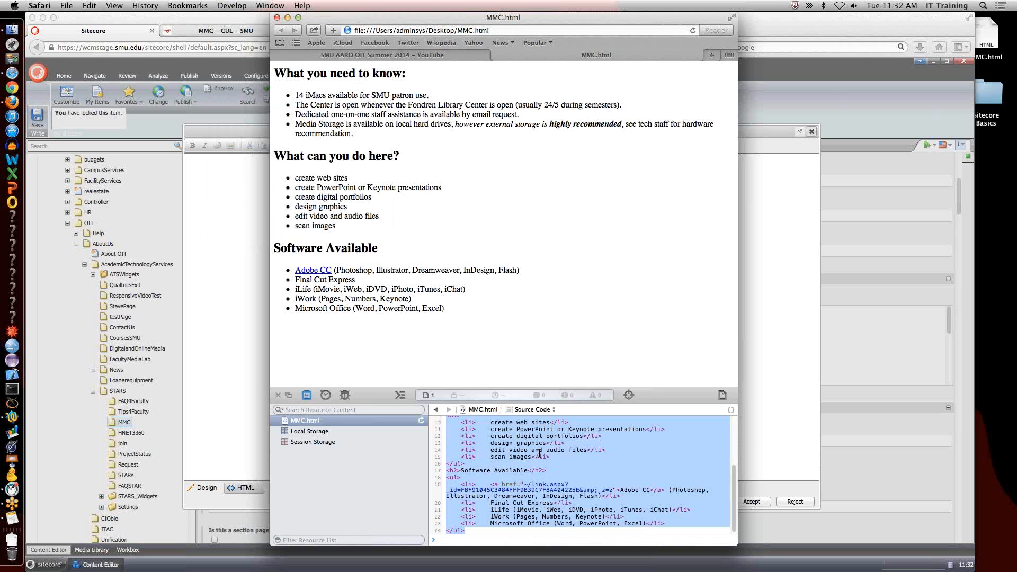
Switch to Firefox, paste the copied code into the body text's HTML source, and return to design view.
{"action": "left_click", "coordinate": [249, 314]}
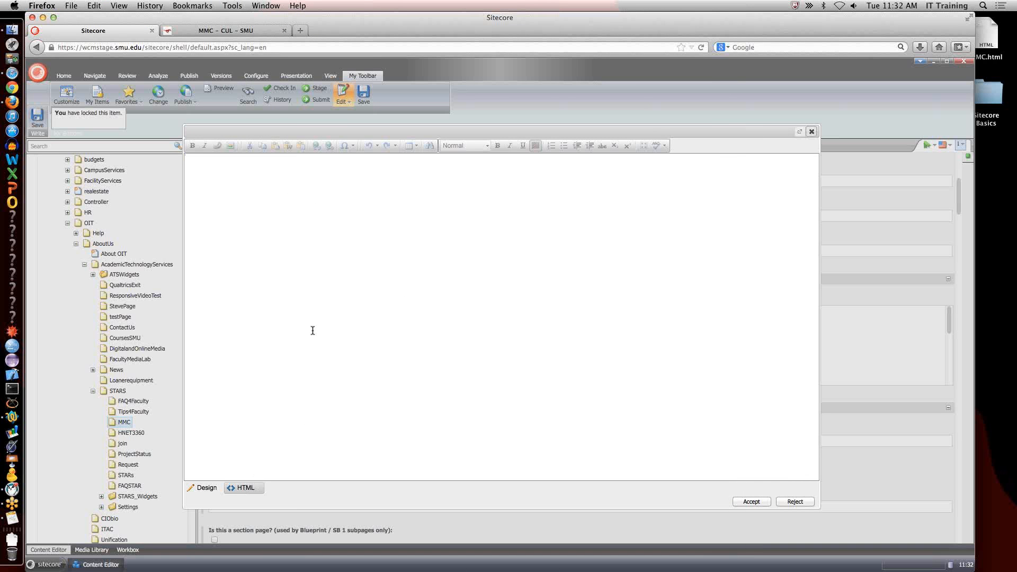
{"action": "key", "text": "super+v"}
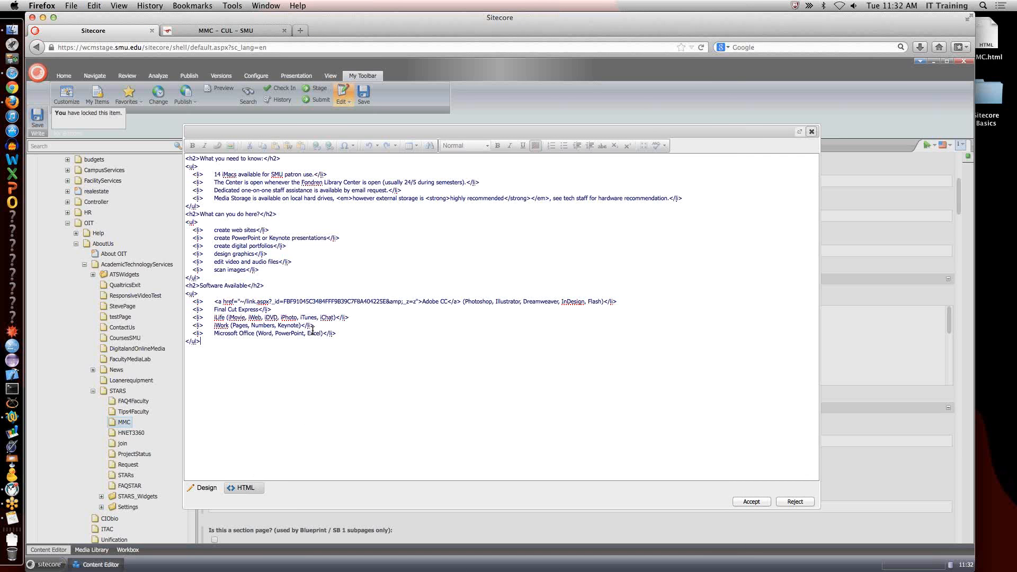
{"action": "left_click", "coordinate": [208, 488]}
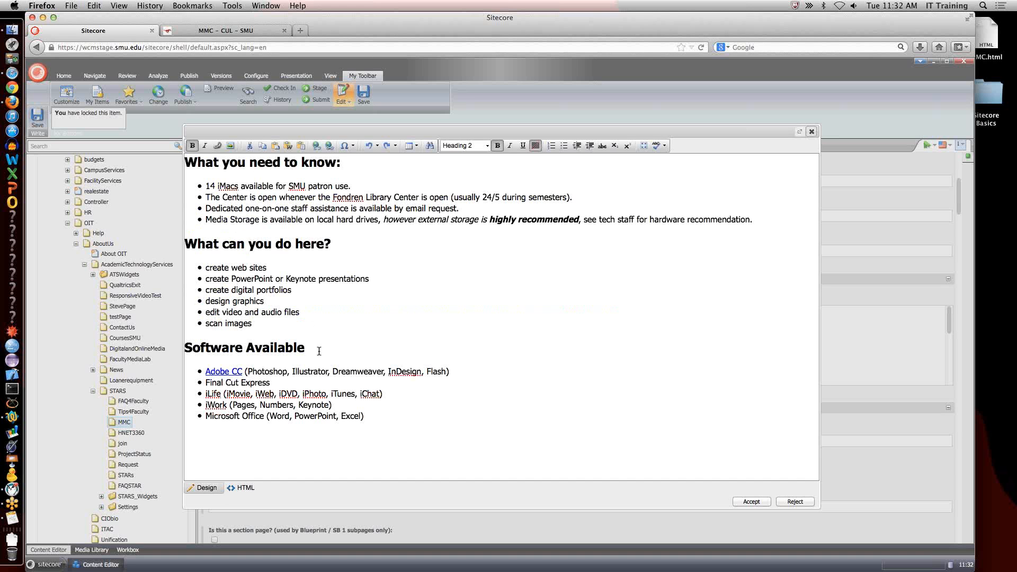
Select the entire body text in design view and apply the Normal paragraph style.
{"action": "left_click", "coordinate": [341, 324]}
{"action": "key", "text": "super+a"}
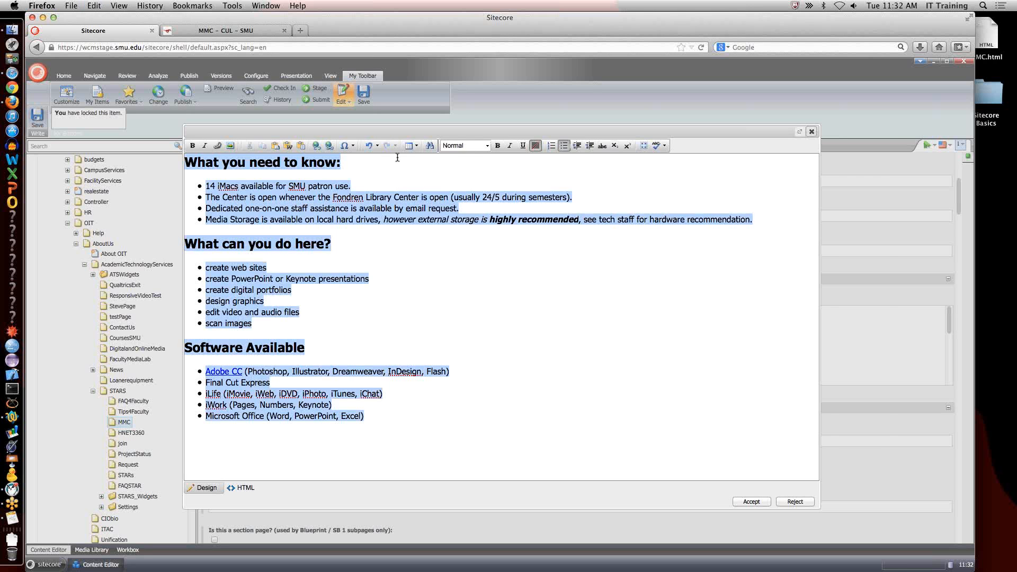
{"action": "left_click", "coordinate": [469, 146]}
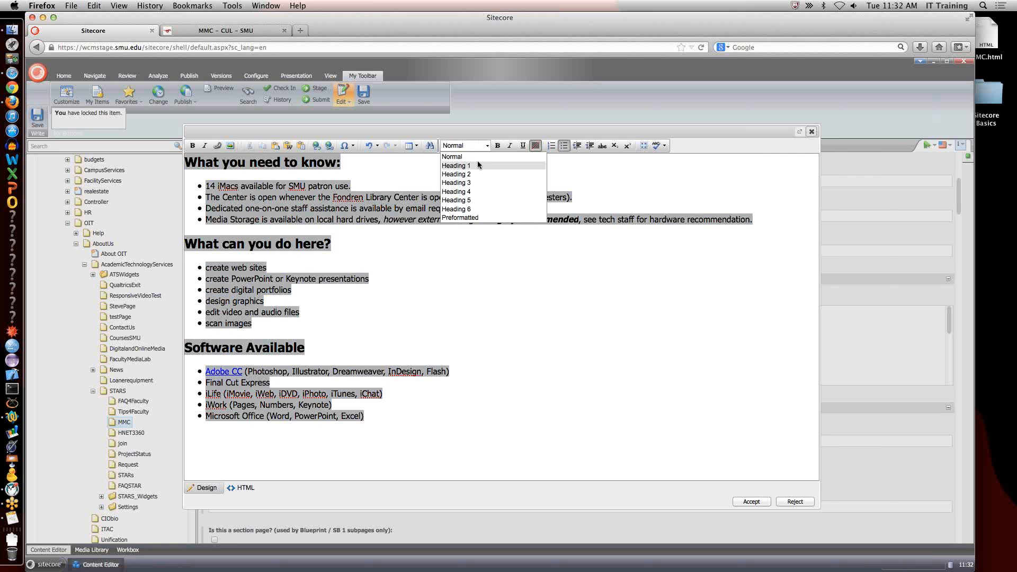
{"action": "left_click", "coordinate": [477, 157]}
{"action": "left_click", "coordinate": [424, 271]}
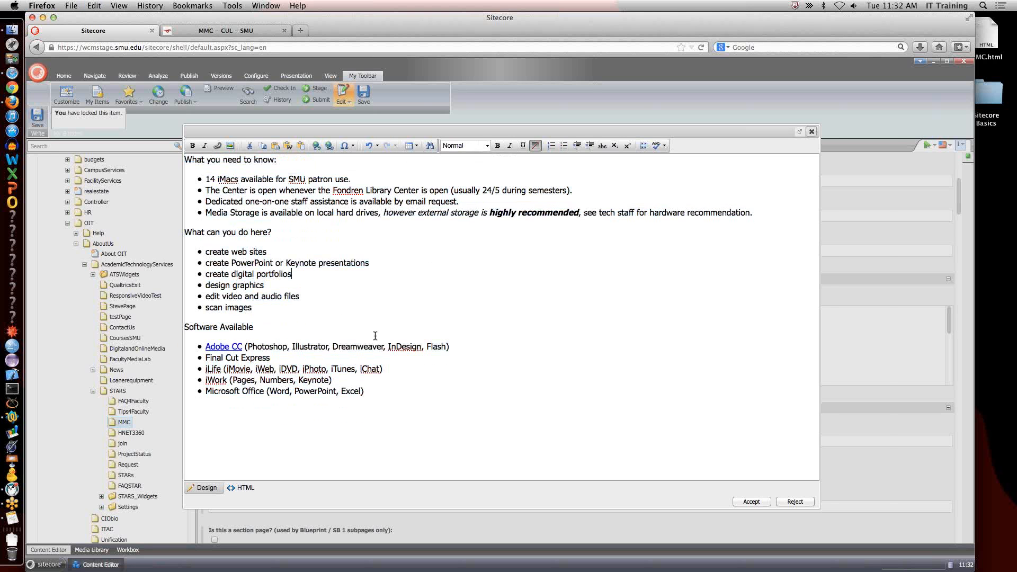
Format "What you need to know:" and "What can you do here?" as Heading 2, first trying Heading 3 on the latter.
{"action": "left_click", "coordinate": [481, 149]}
{"action": "left_click", "coordinate": [475, 172]}
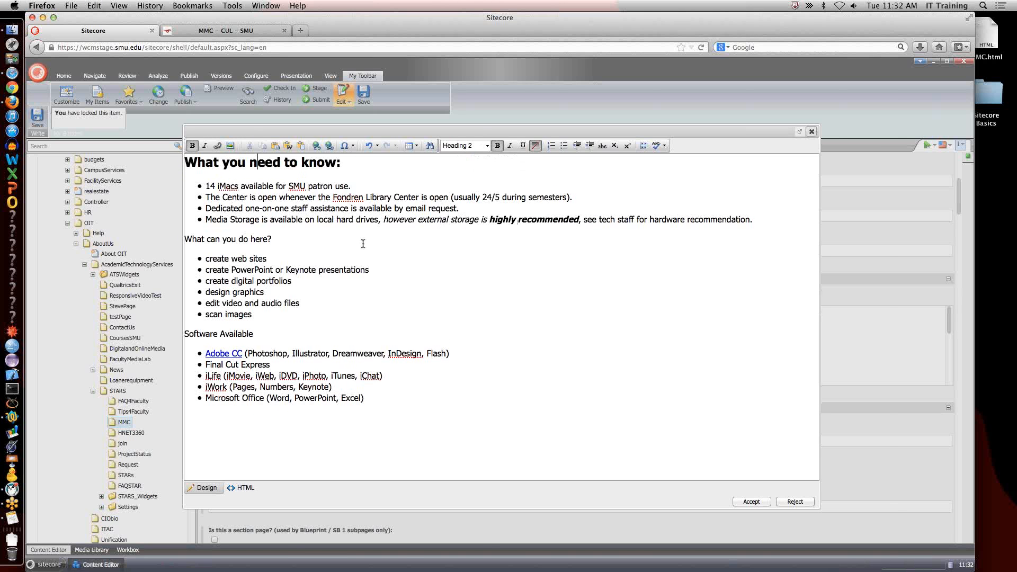
{"action": "left_click", "coordinate": [488, 147]}
{"action": "left_click", "coordinate": [483, 183]}
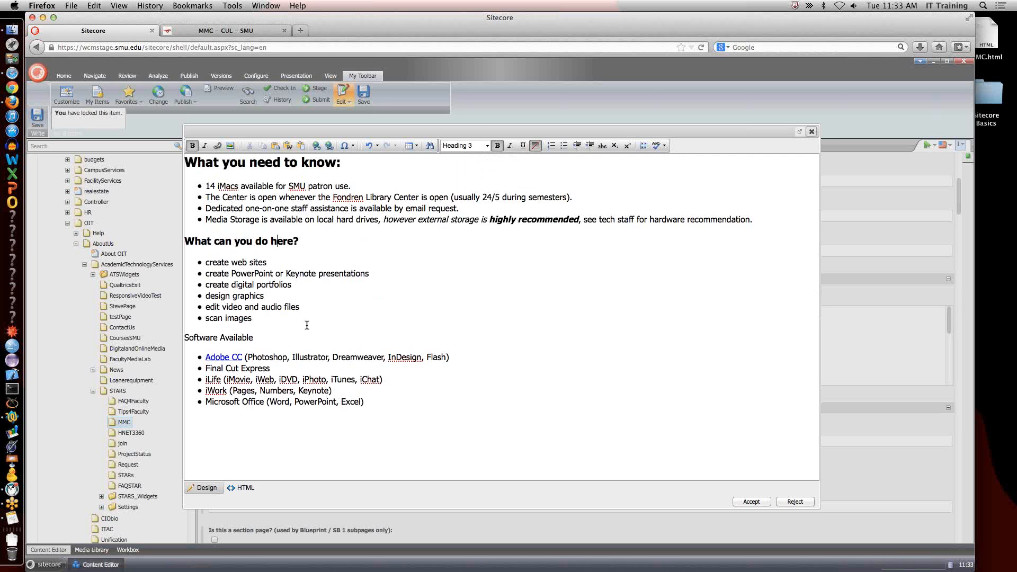
{"action": "left_click", "coordinate": [487, 147]}
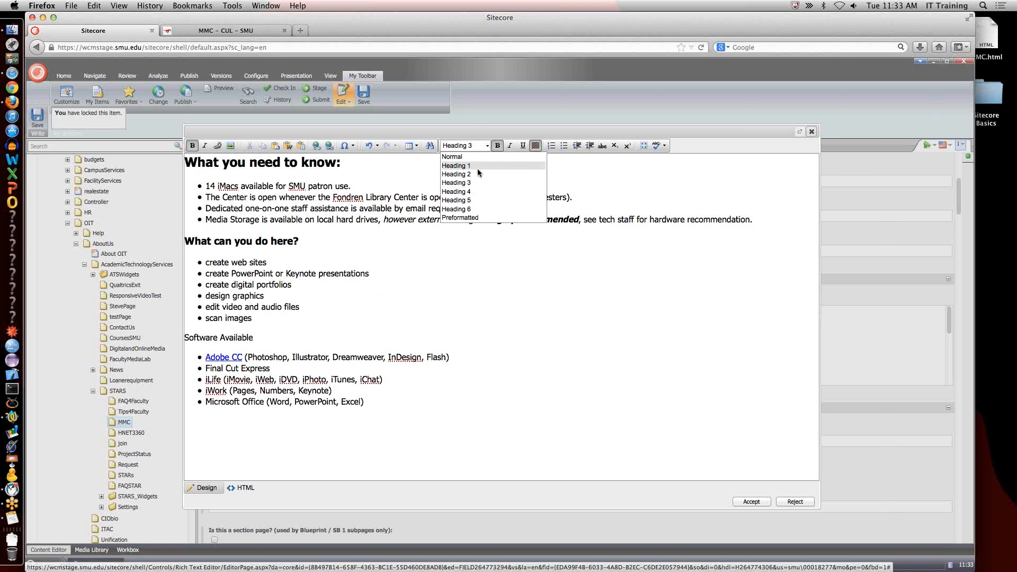
{"action": "left_click", "coordinate": [476, 170]}
Apply the Heading 3 style to the line "Software Available".
{"action": "left_click", "coordinate": [248, 341]}
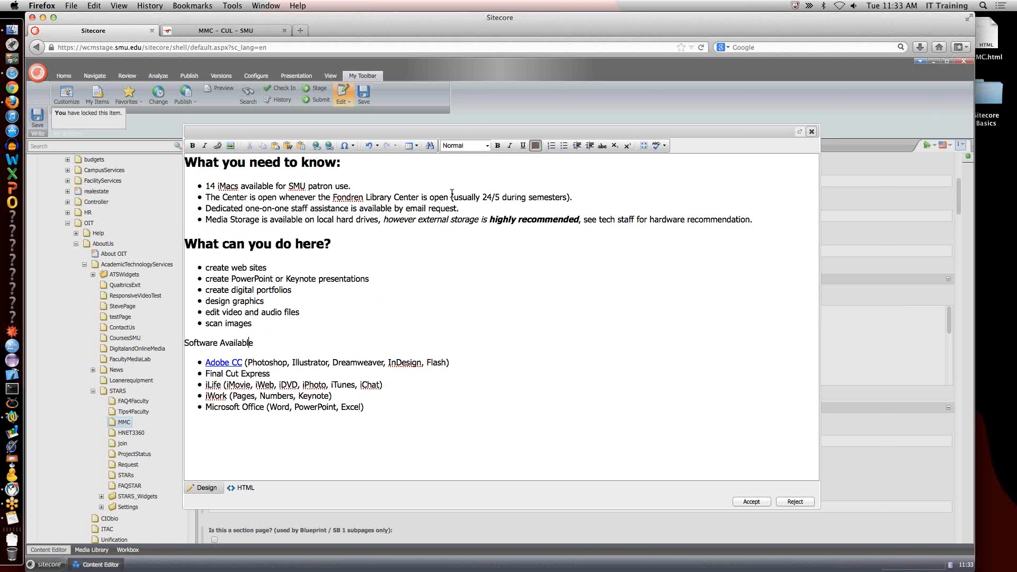
{"action": "left_click", "coordinate": [485, 146]}
{"action": "left_click", "coordinate": [475, 183]}
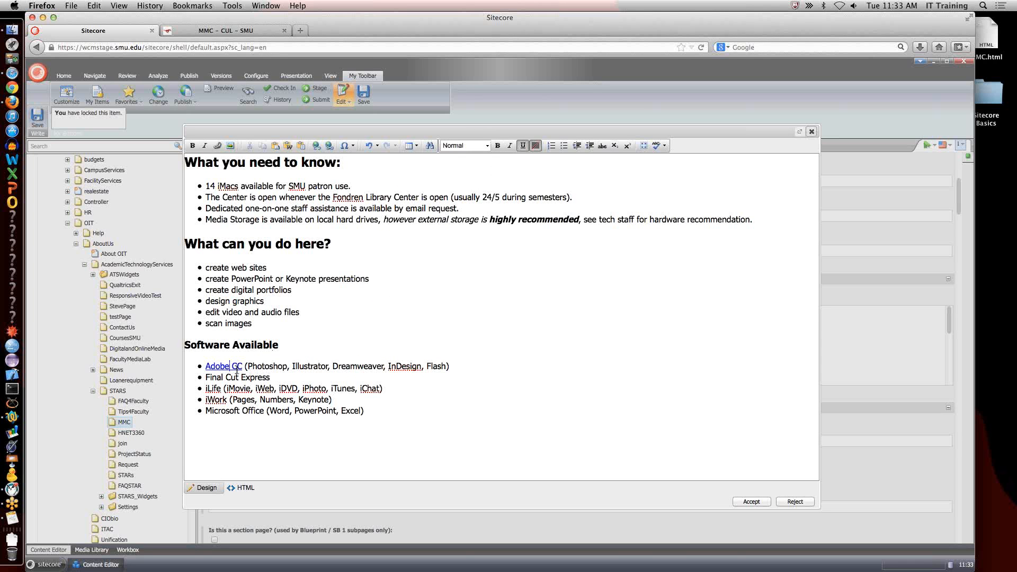
Remove the hyperlink from "Adobe CC" in the software list, then accept the body text edits and save the MMC item.
{"action": "left_click_drag", "start_coordinate": [242, 366], "coordinate": [207, 367]}
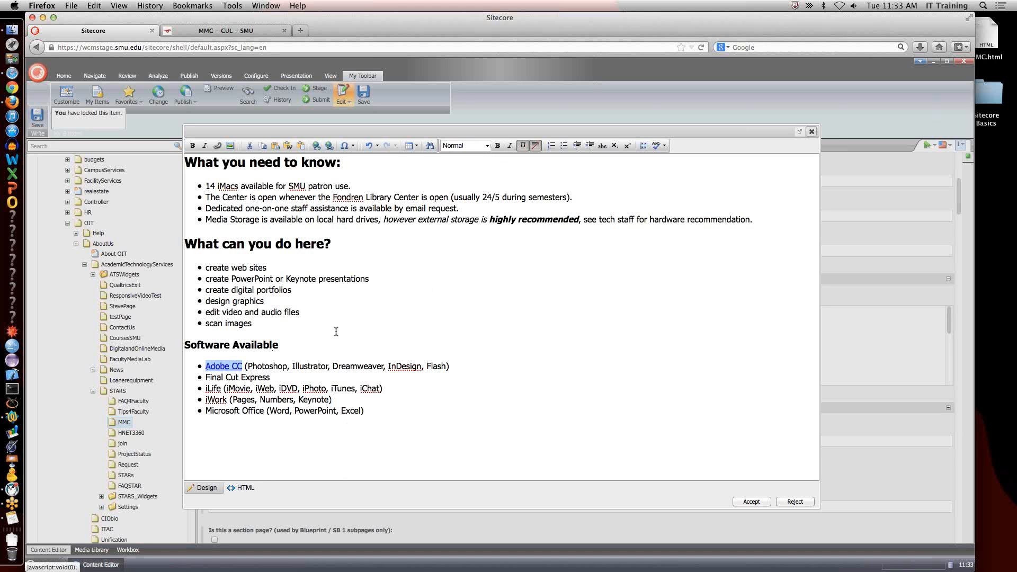
{"action": "left_click", "coordinate": [318, 146]}
{"action": "left_click", "coordinate": [282, 398]}
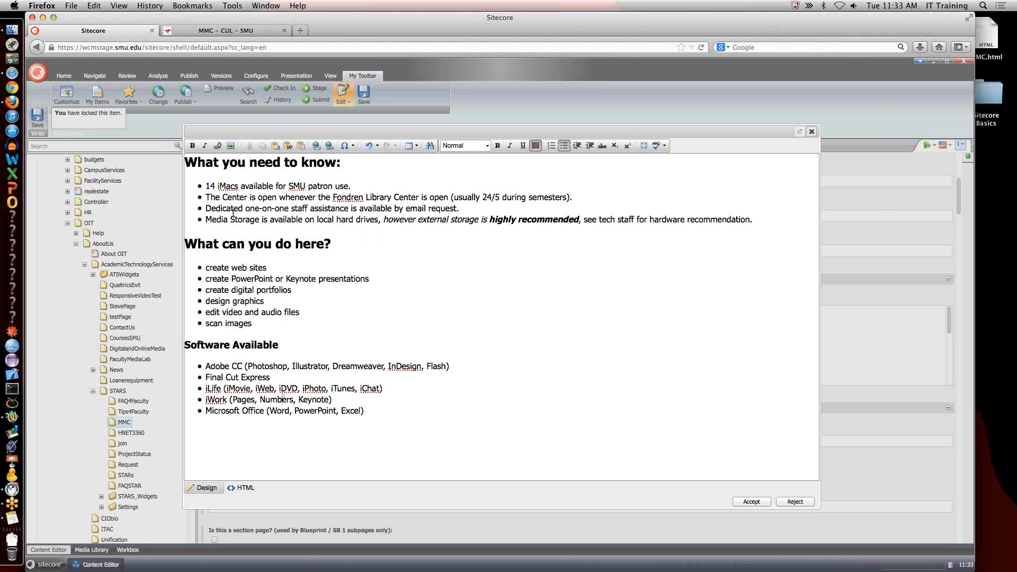
{"action": "left_click", "coordinate": [755, 504]}
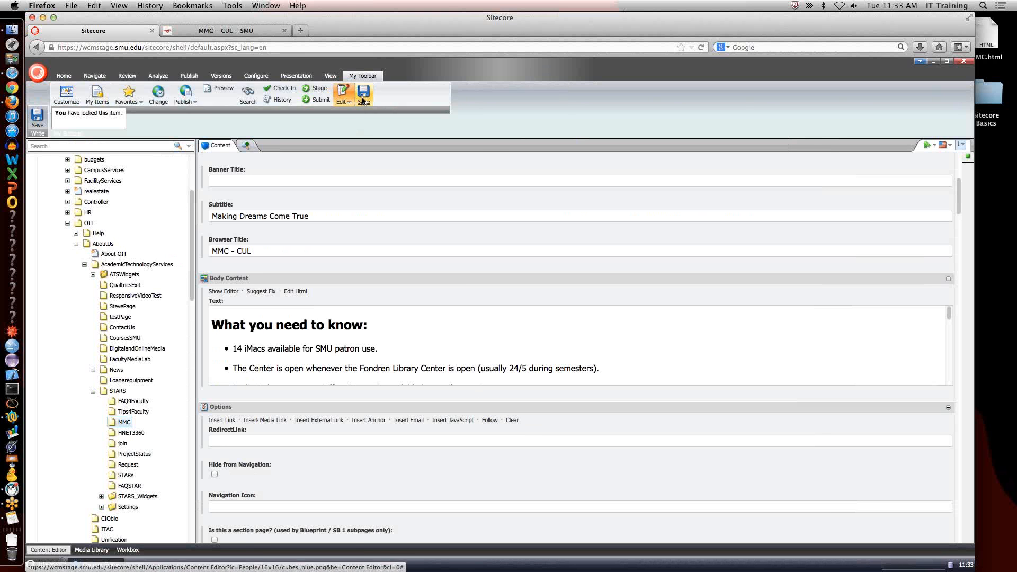
{"action": "left_click", "coordinate": [363, 100]}
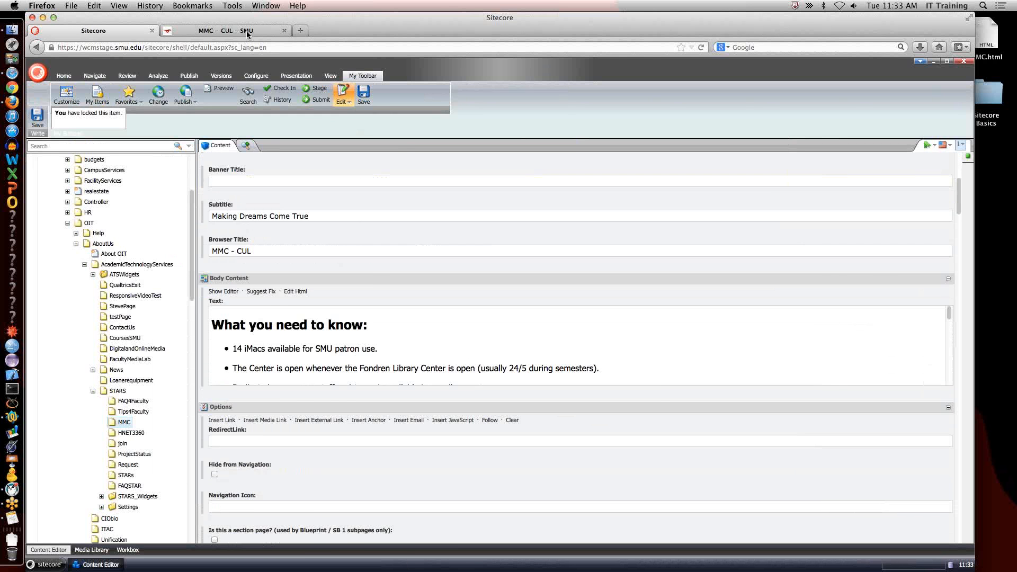
Refresh the MMC page preview, examine its headings and lists down to the Adobe CC entry, and return to the Content Editor.
{"action": "left_click", "coordinate": [246, 31]}
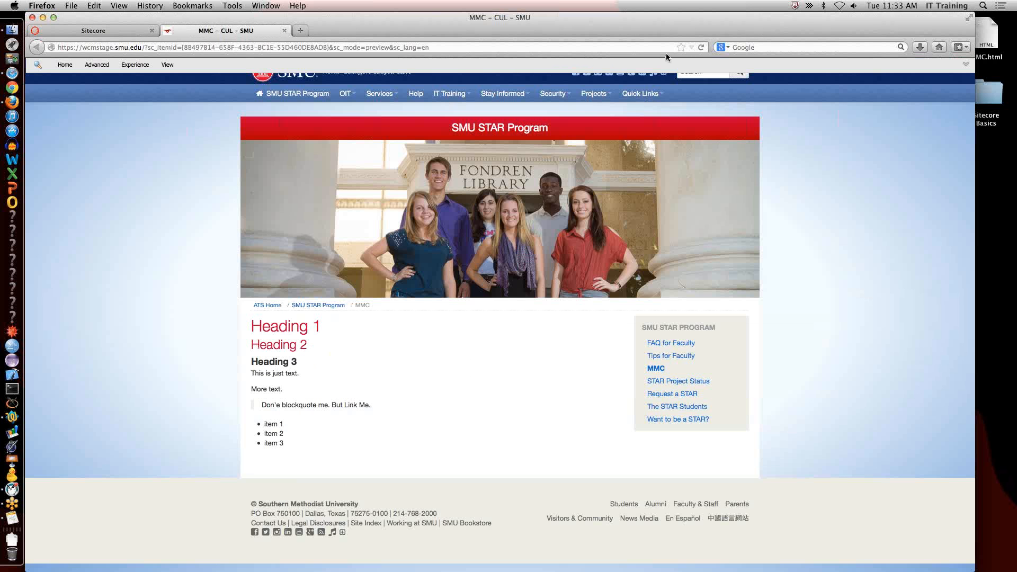
{"action": "left_click", "coordinate": [699, 48]}
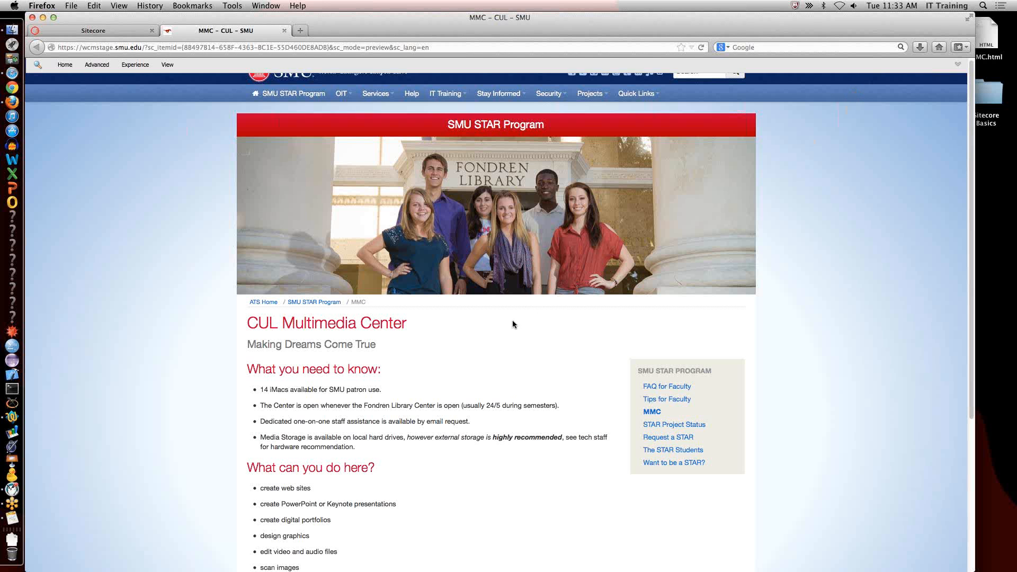
{"action": "scroll", "coordinate": [436, 403], "scroll_direction": "down", "scroll_amount": 1}
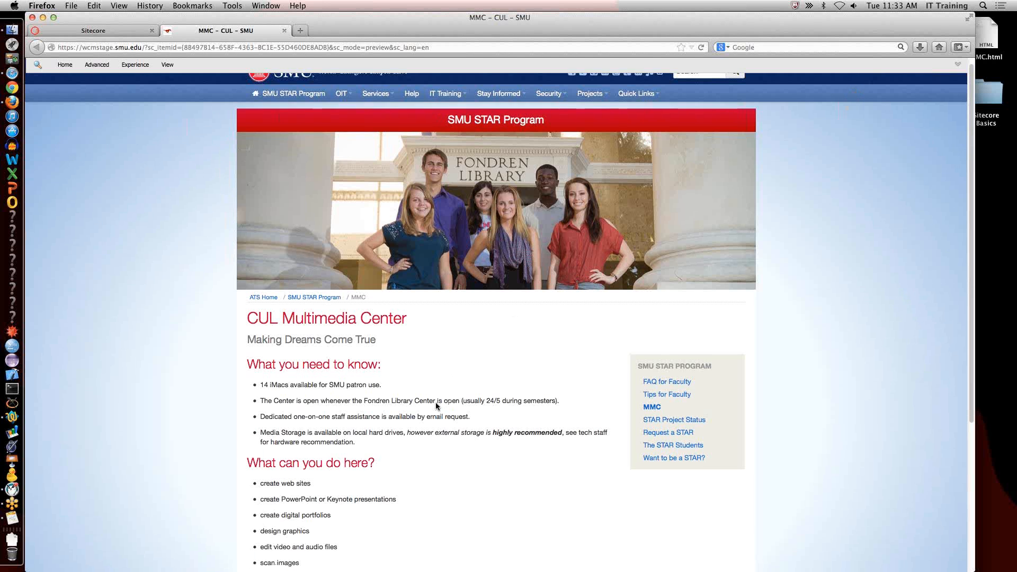
{"action": "scroll", "coordinate": [436, 406], "scroll_direction": "down", "scroll_amount": 5}
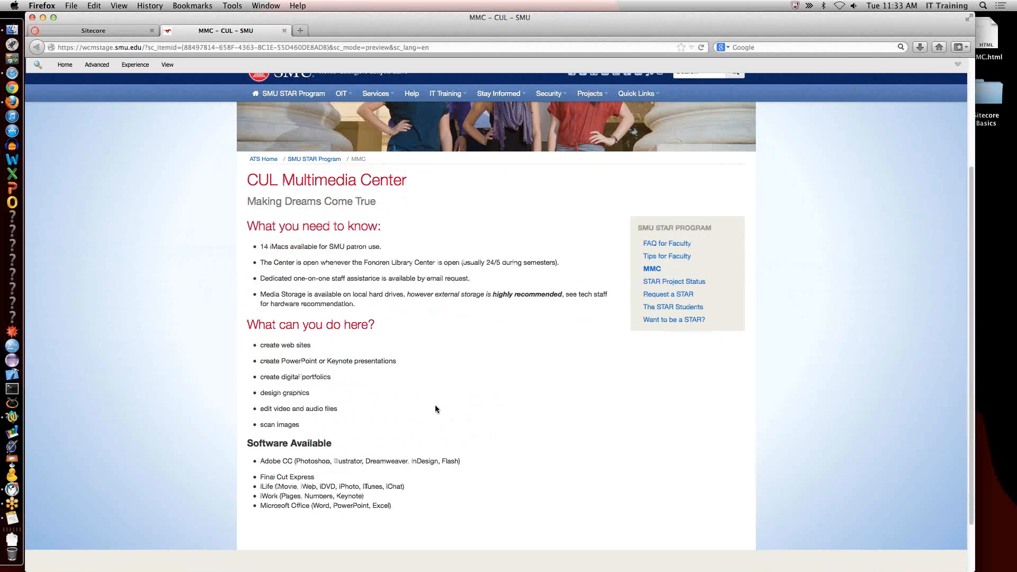
{"action": "triple_click", "coordinate": [280, 460]}
{"action": "triple_click", "coordinate": [283, 460]}
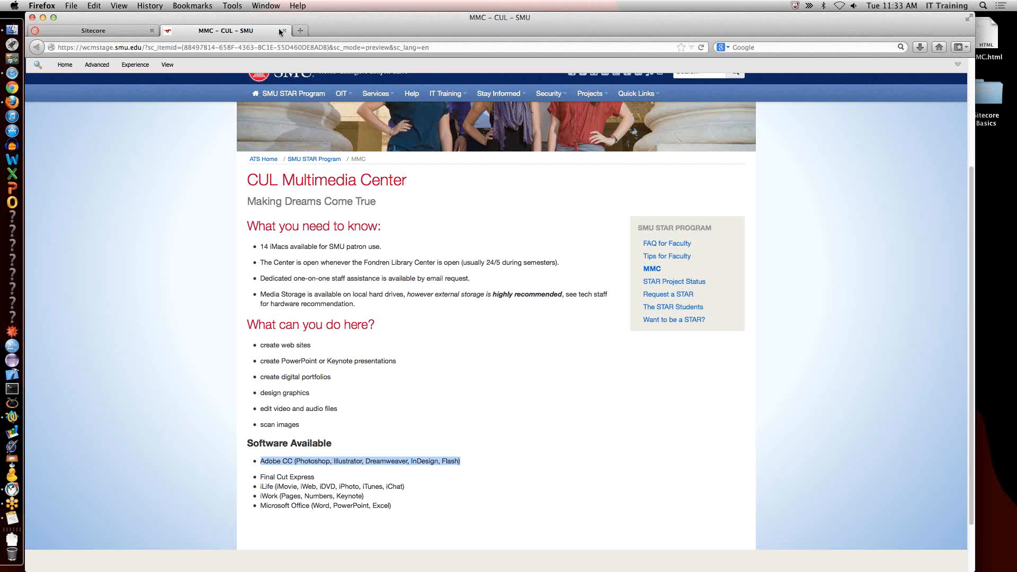
{"action": "left_click", "coordinate": [119, 32]}
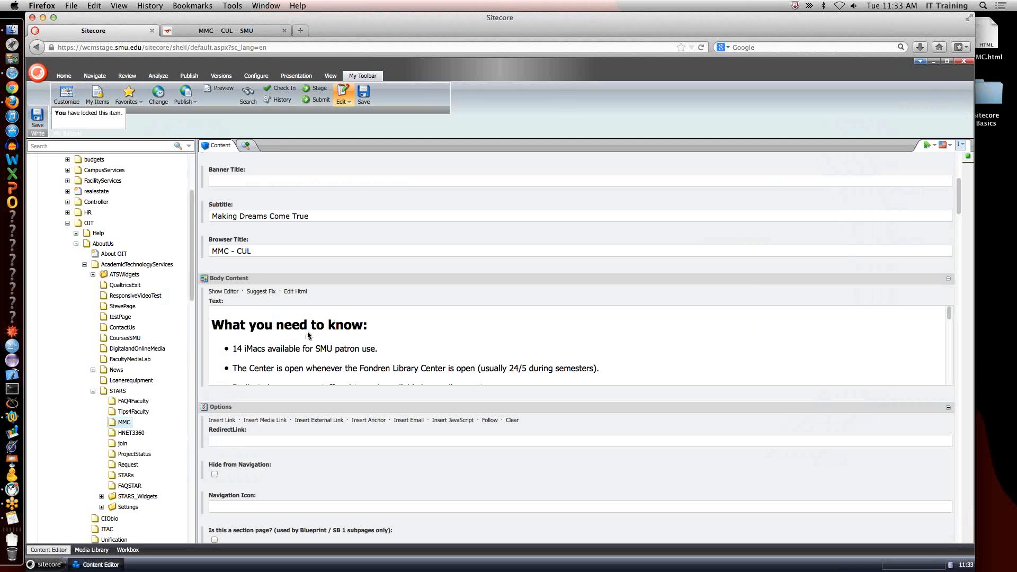
Open the MMC body text in the rich text editor and select "Adobe CC" in the software list.
{"action": "left_click", "coordinate": [229, 291]}
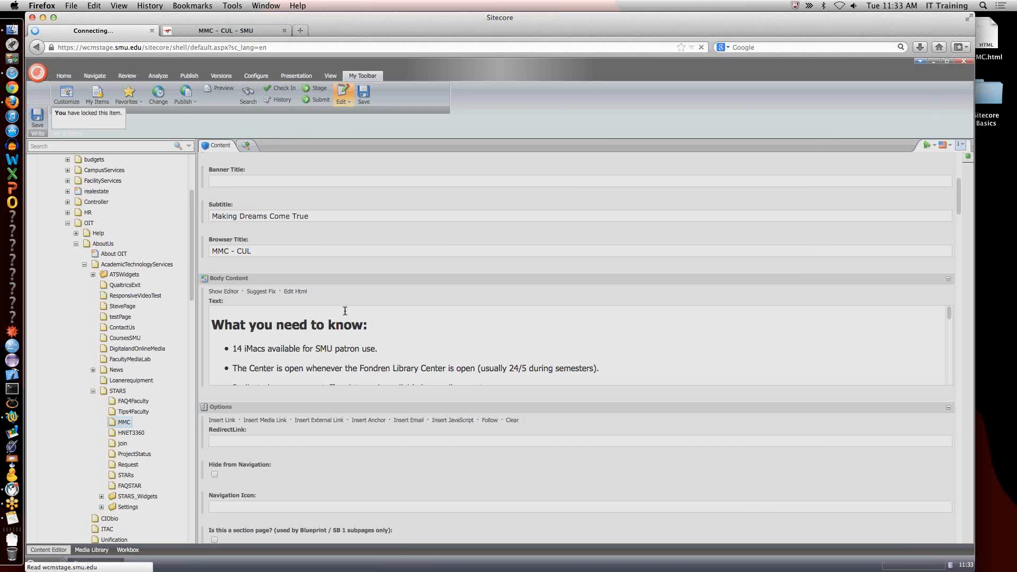
{"action": "left_click_drag", "start_coordinate": [206, 366], "coordinate": [242, 367]}
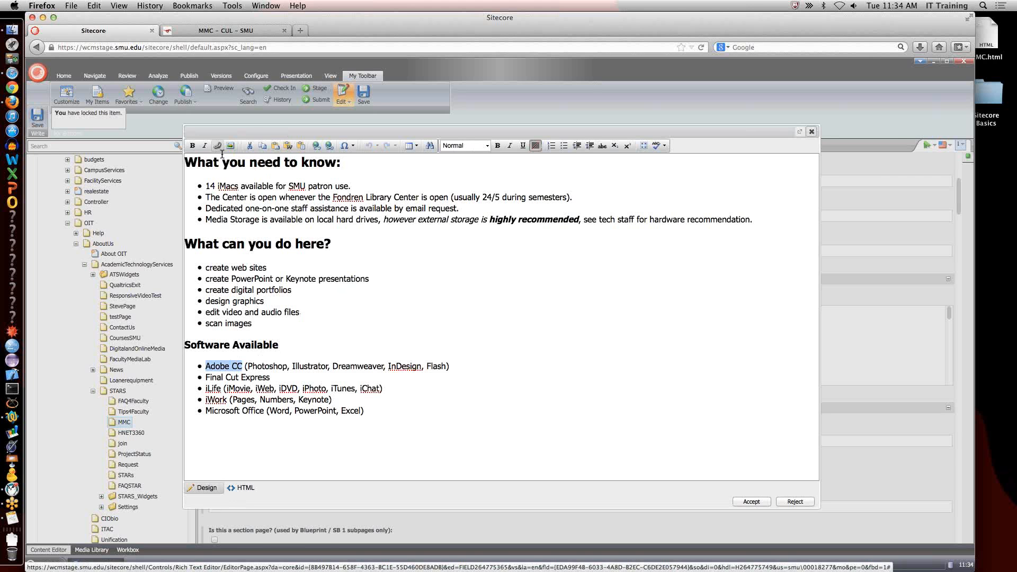
{"action": "left_click", "coordinate": [328, 146]}
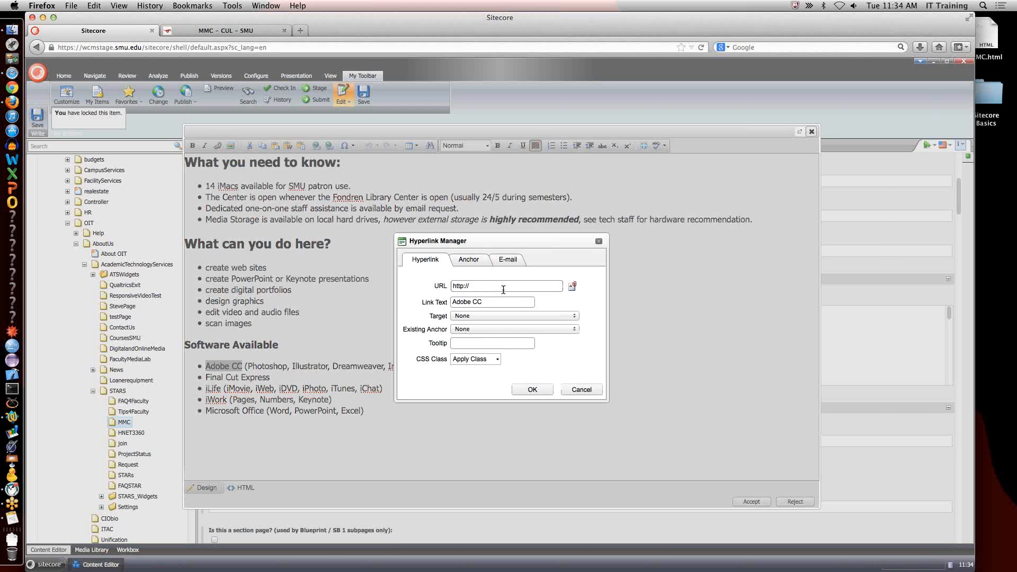
{"action": "left_click", "coordinate": [502, 286]}
{"action": "type", "text": "smu.edu"}
{"action": "type", "text": "/oit/"}
{"action": "left_click", "coordinate": [578, 390]}
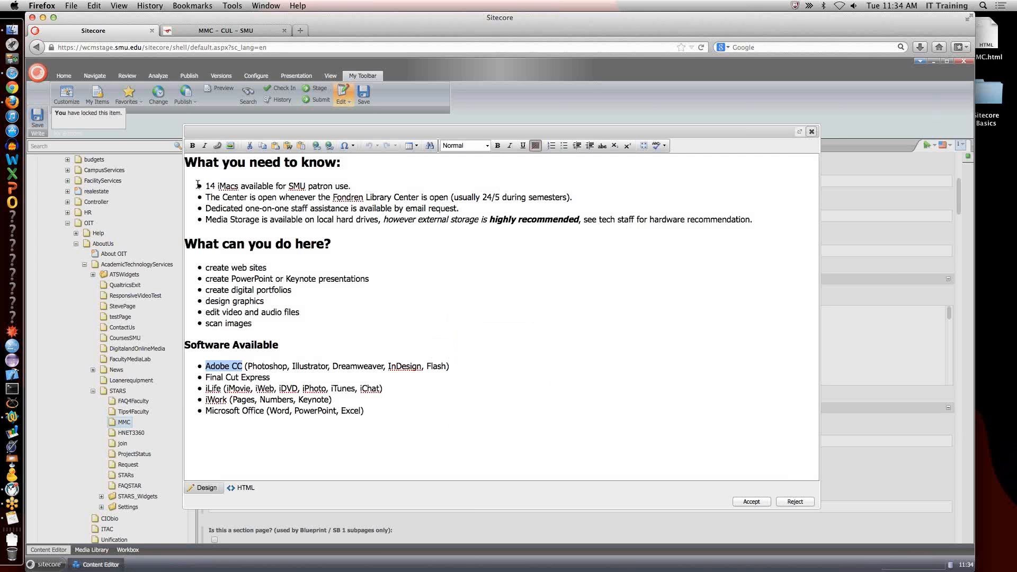
Insert a Sitecore internal link on "Adobe CC" to the Help item under OIT, and accept the body text edits.
{"action": "left_click", "coordinate": [217, 149]}
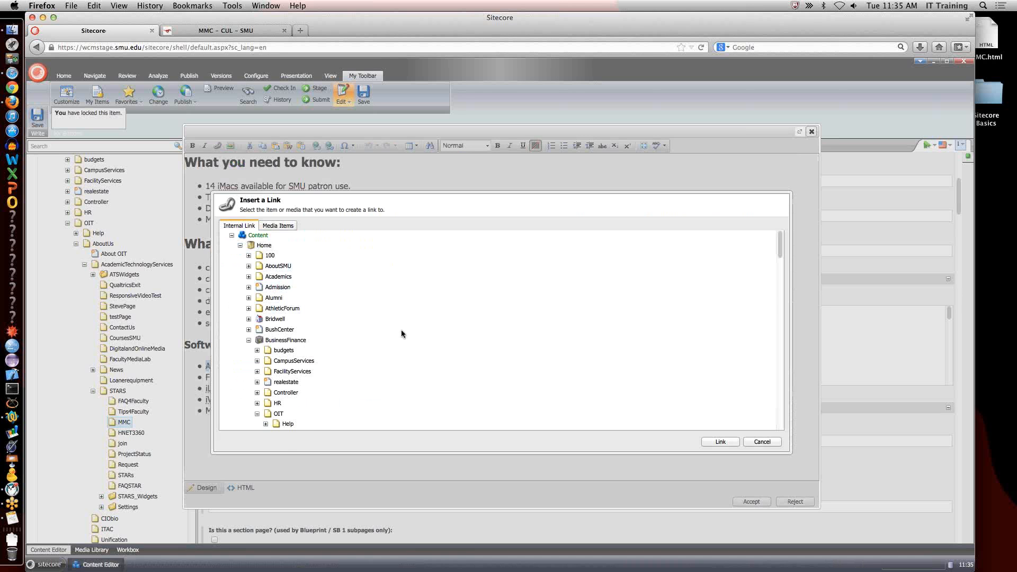
{"action": "scroll", "coordinate": [401, 329], "scroll_direction": "down", "scroll_amount": 5}
{"action": "scroll", "coordinate": [402, 330], "scroll_direction": "down", "scroll_amount": 3}
{"action": "scroll", "coordinate": [401, 329], "scroll_direction": "up", "scroll_amount": 5}
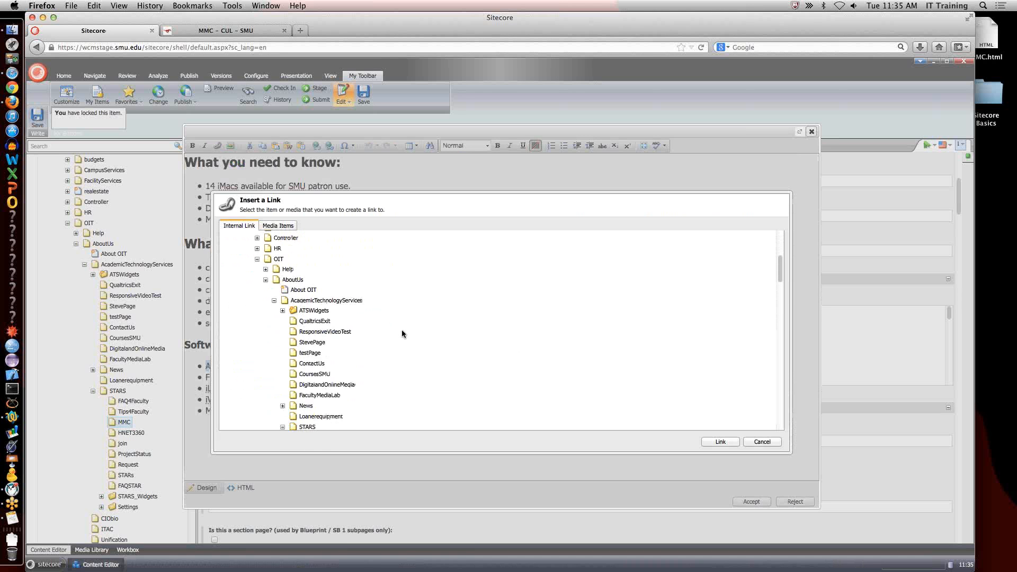
{"action": "left_click", "coordinate": [287, 295]}
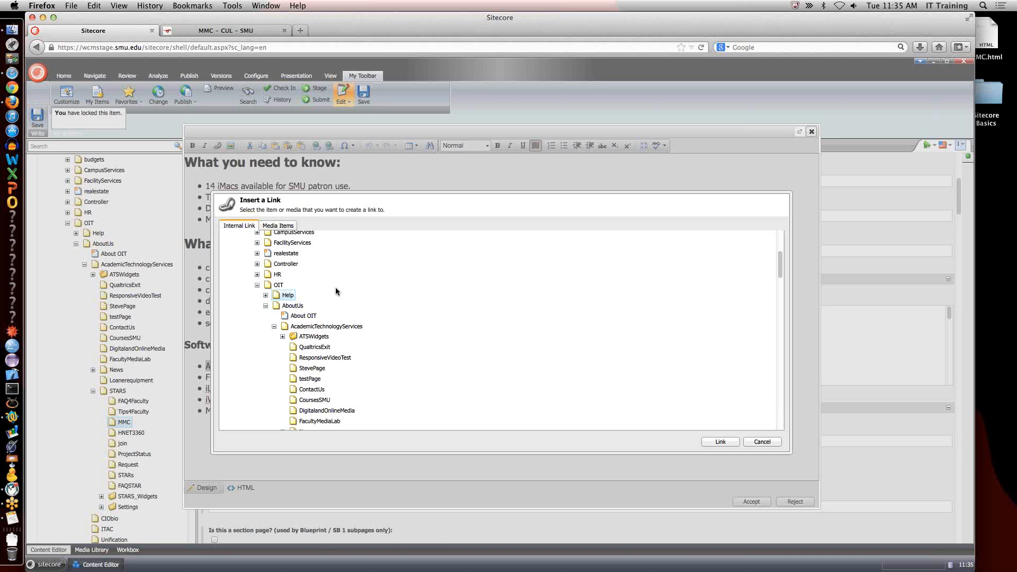
{"action": "left_click", "coordinate": [279, 227]}
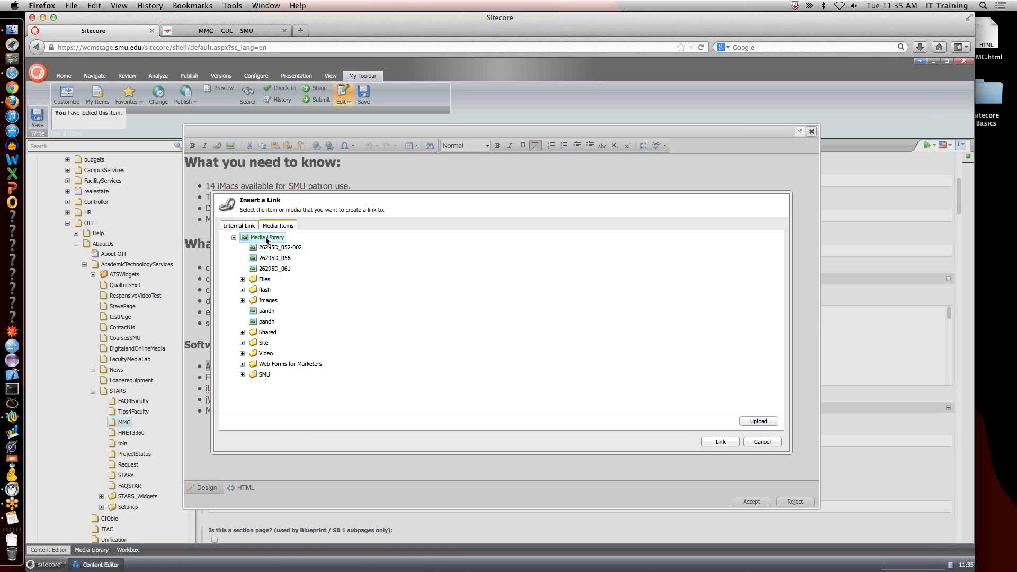
{"action": "left_click", "coordinate": [239, 226]}
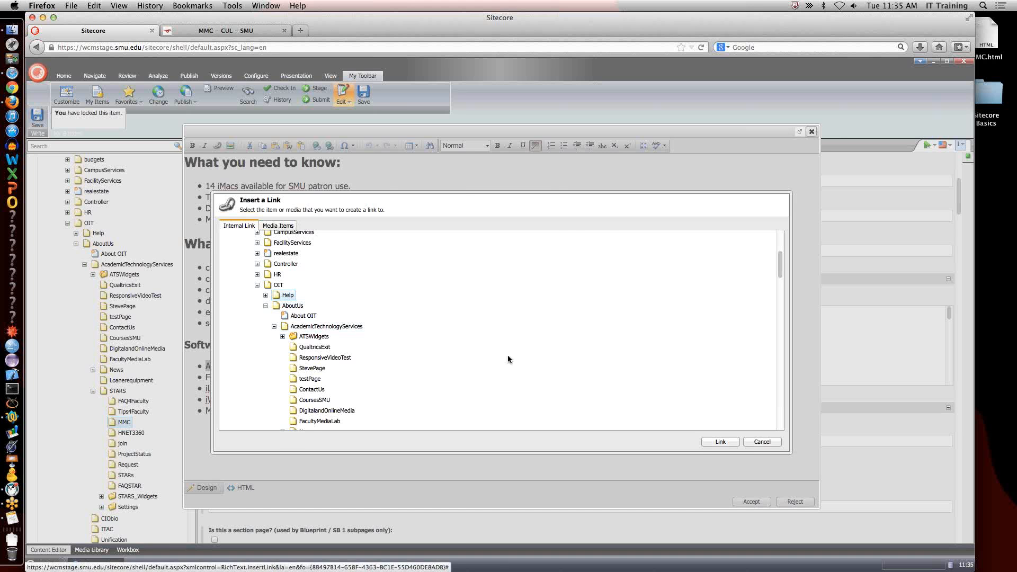
{"action": "left_click", "coordinate": [720, 441]}
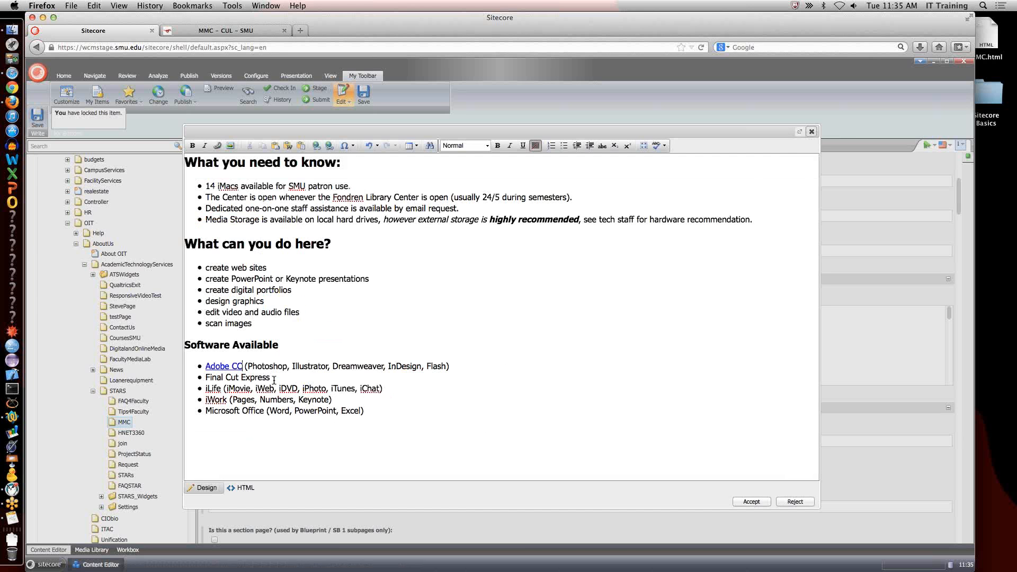
{"action": "left_click", "coordinate": [752, 501]}
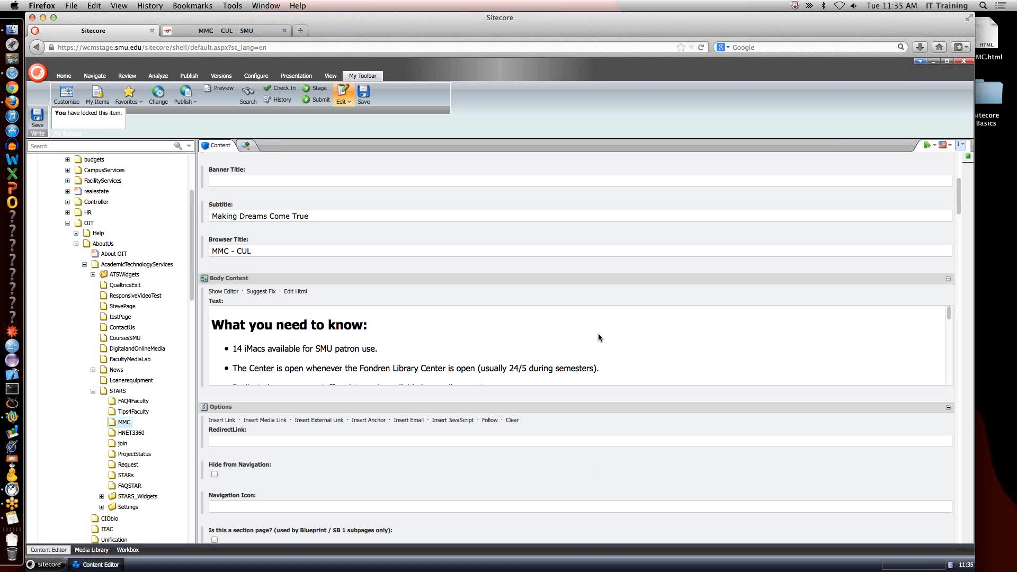
Select the MMC item's full Item ID in its Quick Info section.
{"action": "scroll", "coordinate": [599, 337], "scroll_direction": "up", "scroll_amount": 5}
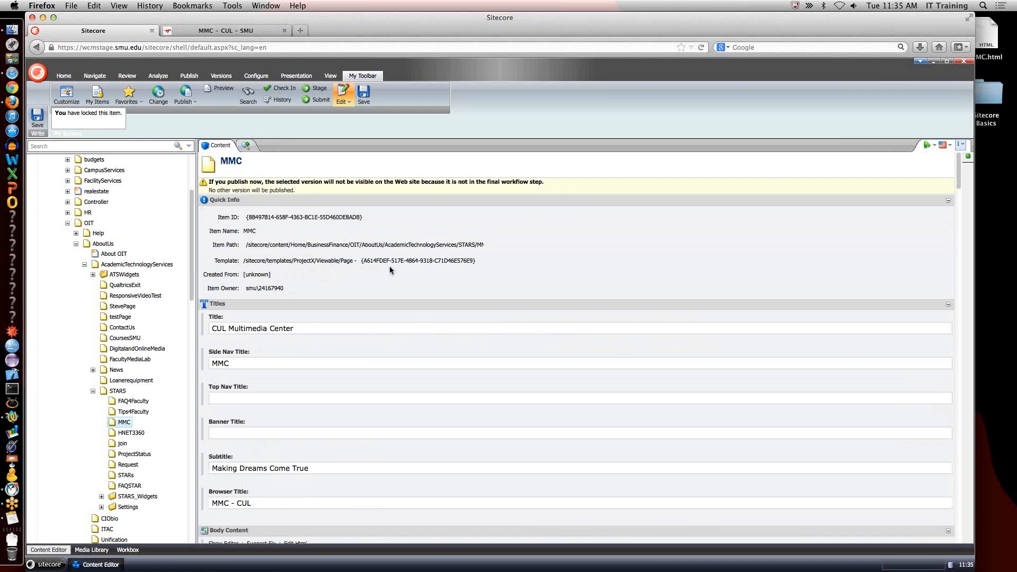
{"action": "triple_click", "coordinate": [289, 219]}
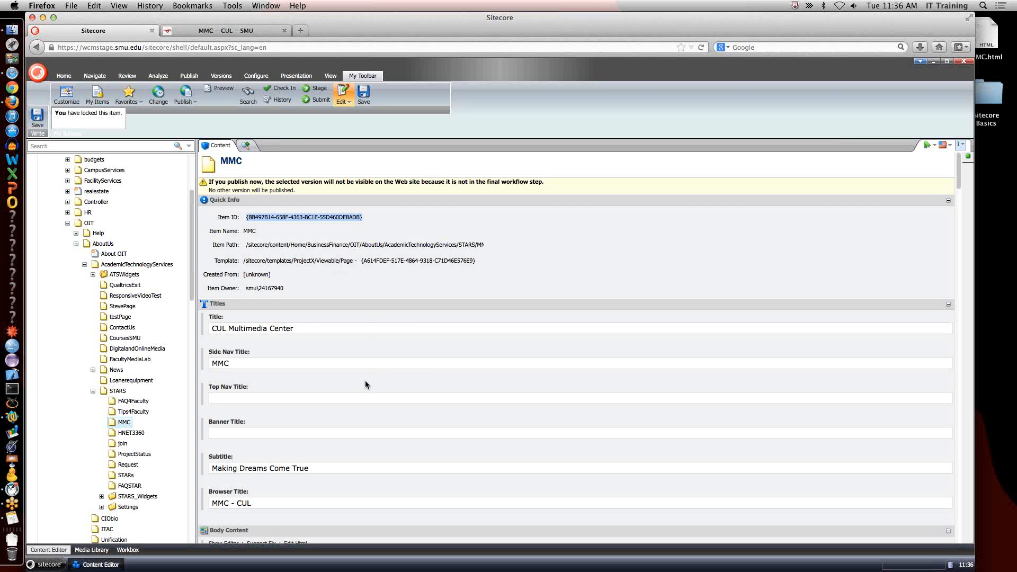
Review the MMC body text in the rich text editor and close it without accepting any edits.
{"action": "scroll", "coordinate": [365, 384], "scroll_direction": "down", "scroll_amount": 5}
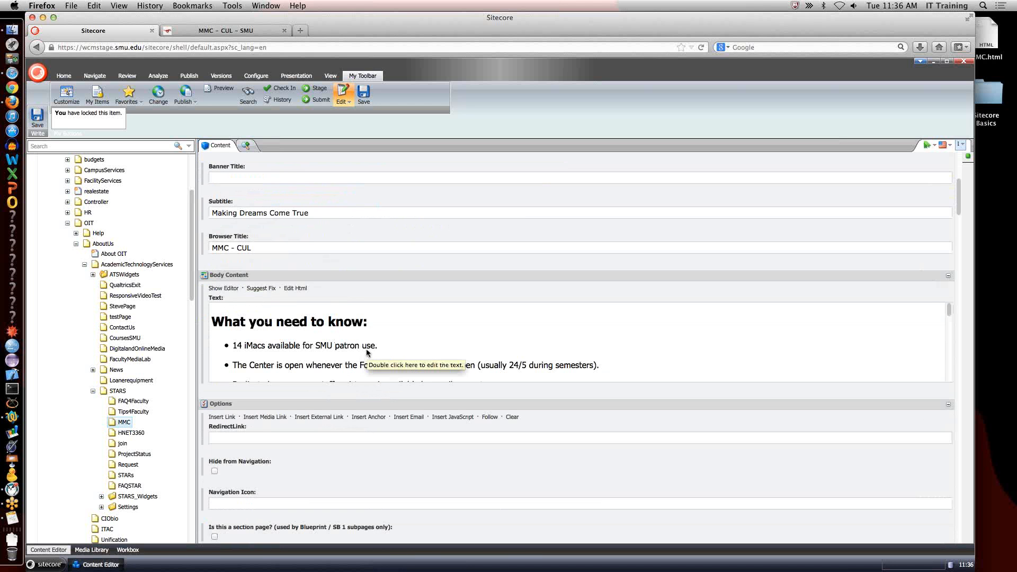
{"action": "left_click", "coordinate": [225, 288]}
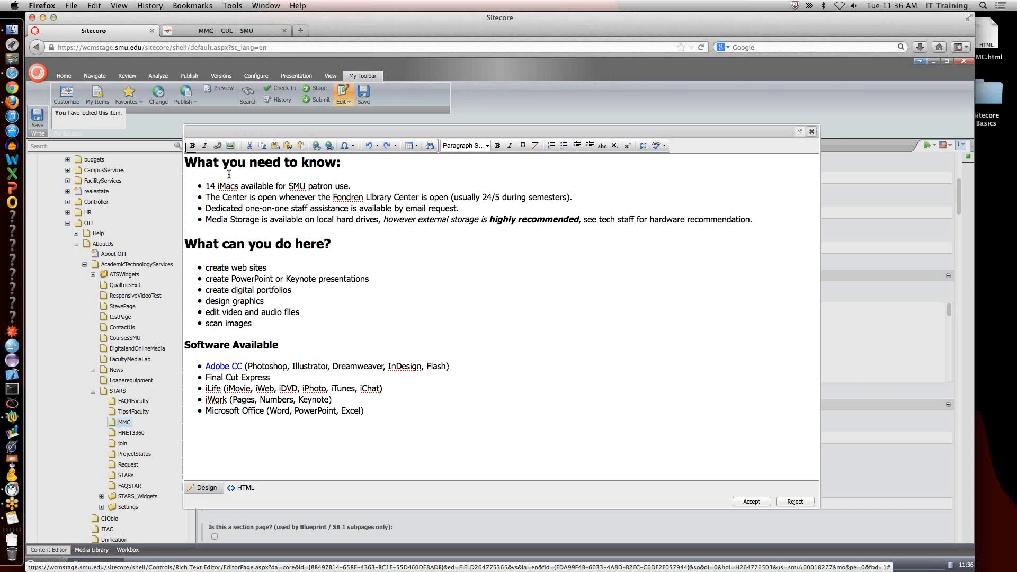
{"action": "left_click", "coordinate": [781, 500]}
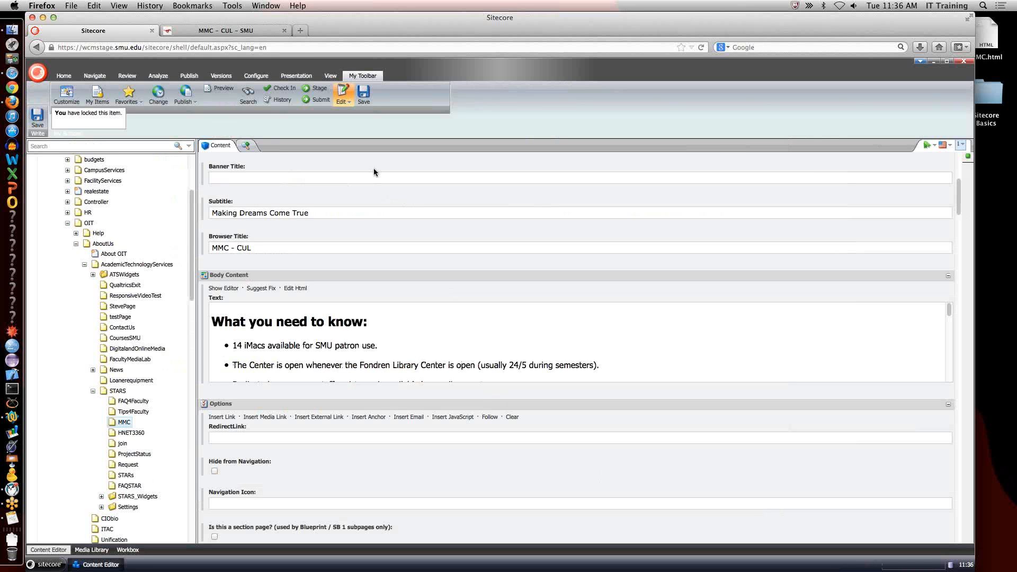
Switch to the Media Library's folder view and open the STARS folder under Site, BusinessFinance, OIT, academicTech.
{"action": "left_click", "coordinate": [97, 551]}
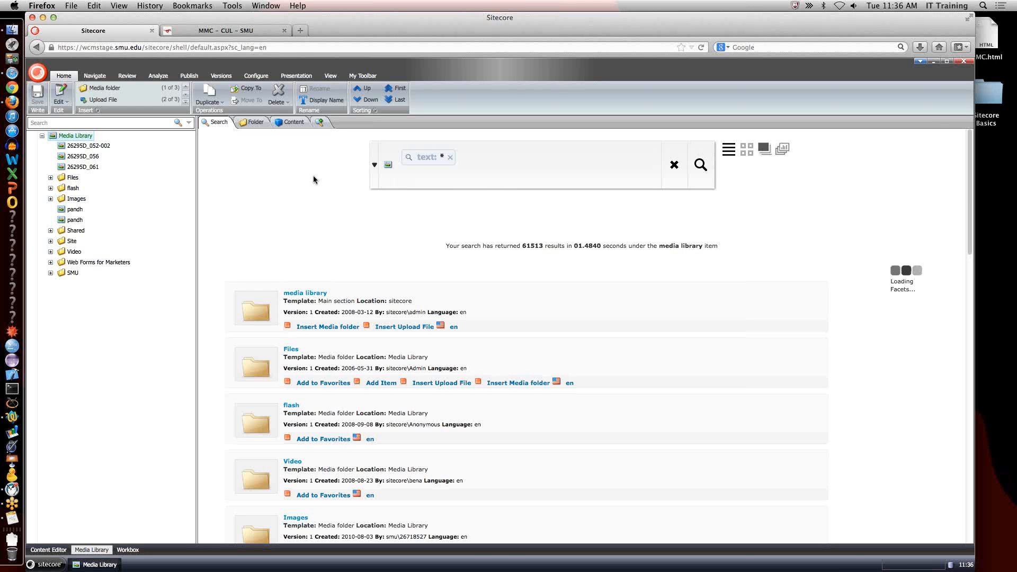
{"action": "left_click", "coordinate": [255, 123]}
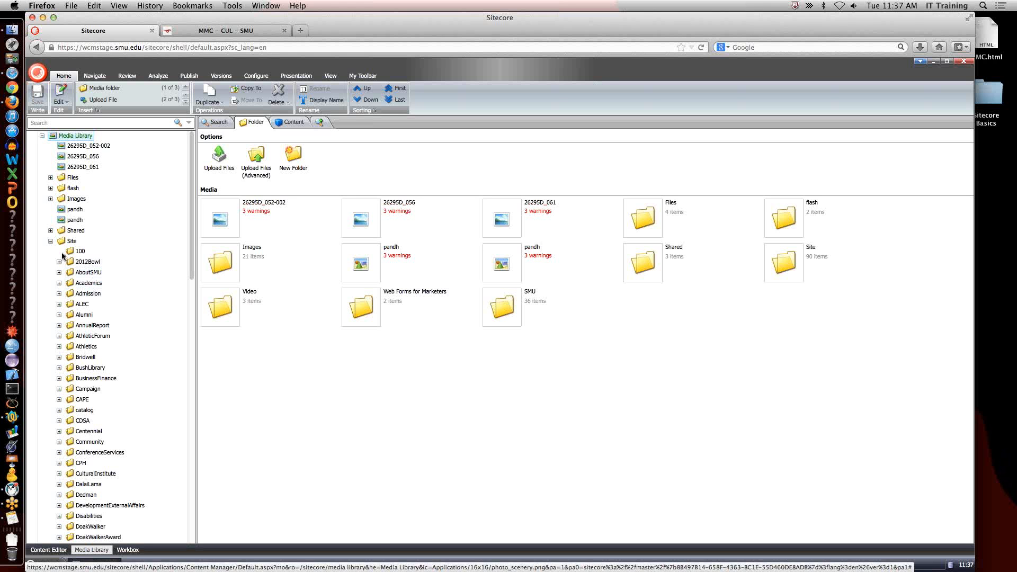
{"action": "left_click", "coordinate": [59, 378]}
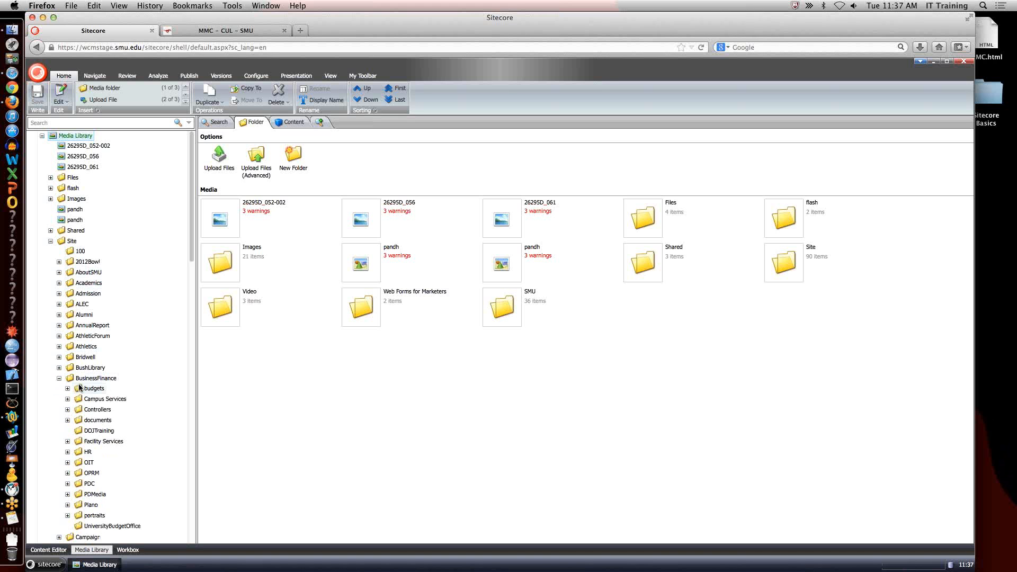
{"action": "left_click", "coordinate": [68, 462]}
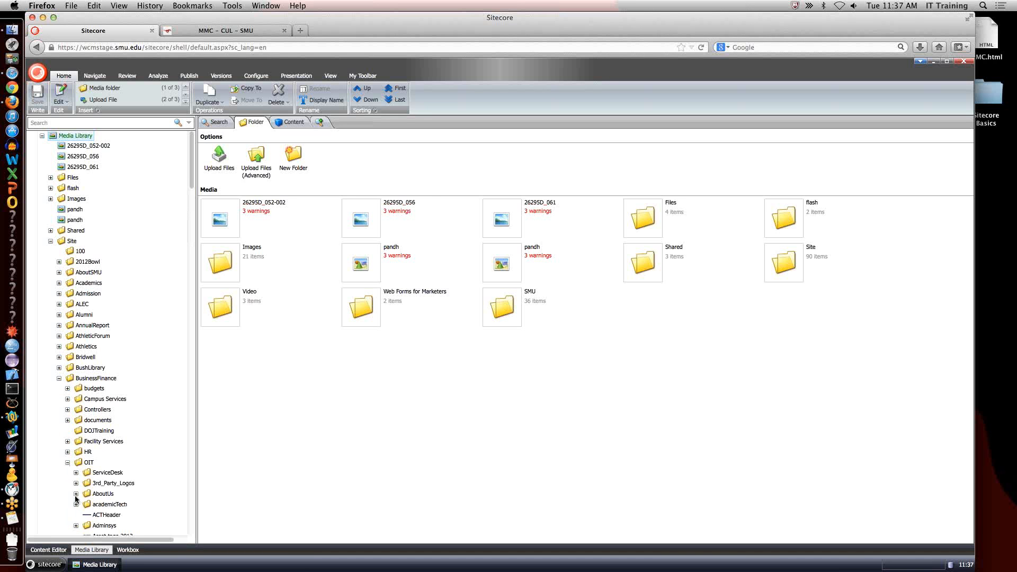
{"action": "left_click", "coordinate": [76, 494]}
{"action": "scroll", "coordinate": [88, 492], "scroll_direction": "down", "scroll_amount": 10}
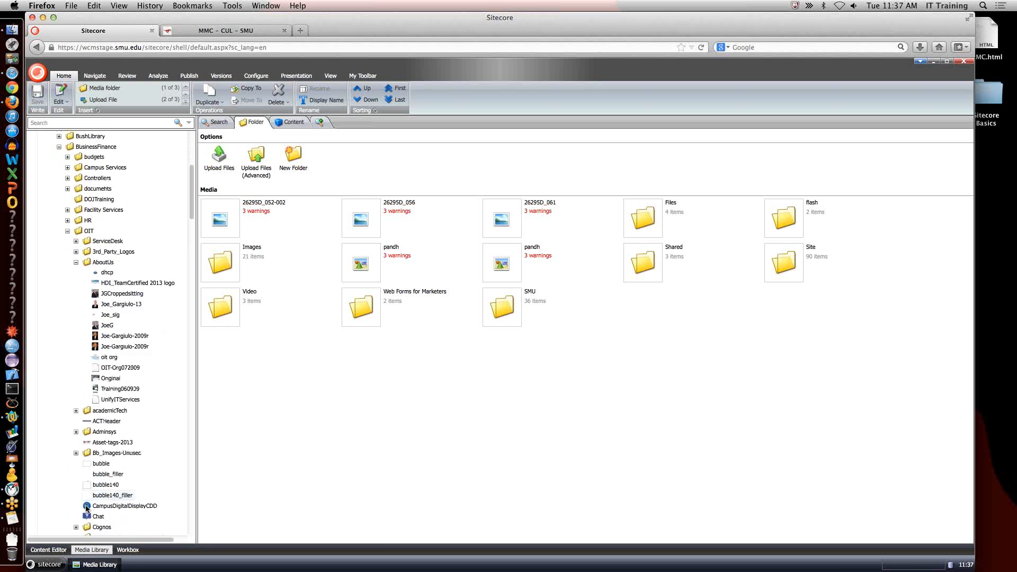
{"action": "left_click", "coordinate": [75, 343]}
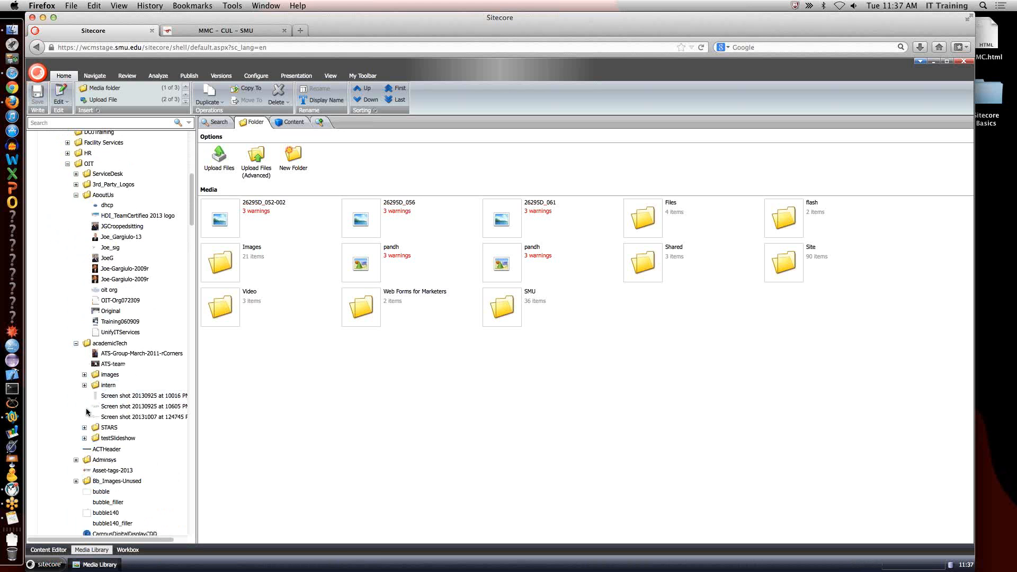
{"action": "left_click", "coordinate": [84, 428]}
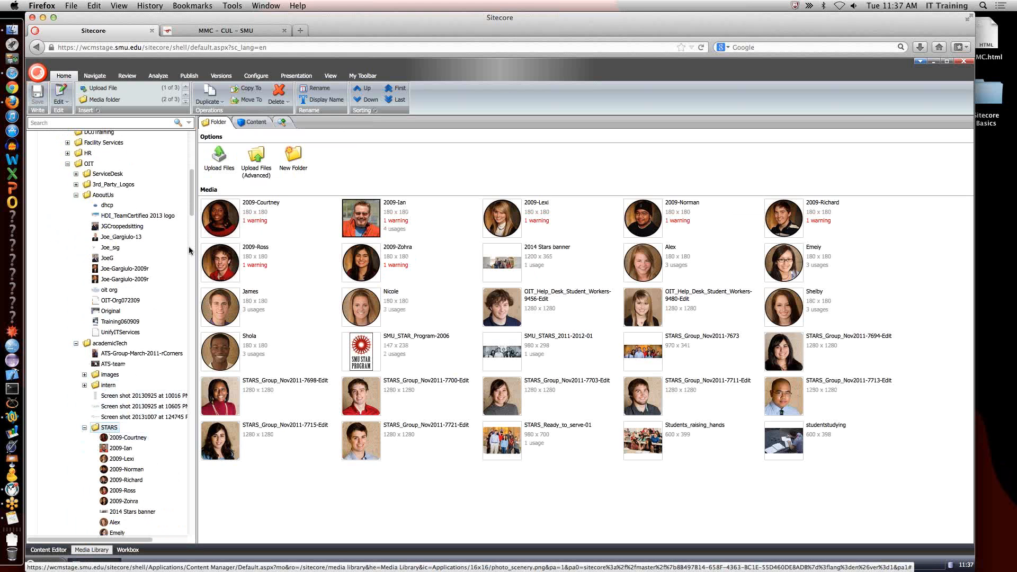
Add the STARS media folder to the favorites and check the favorites list.
{"action": "left_click", "coordinate": [353, 77]}
{"action": "left_click", "coordinate": [139, 100]}
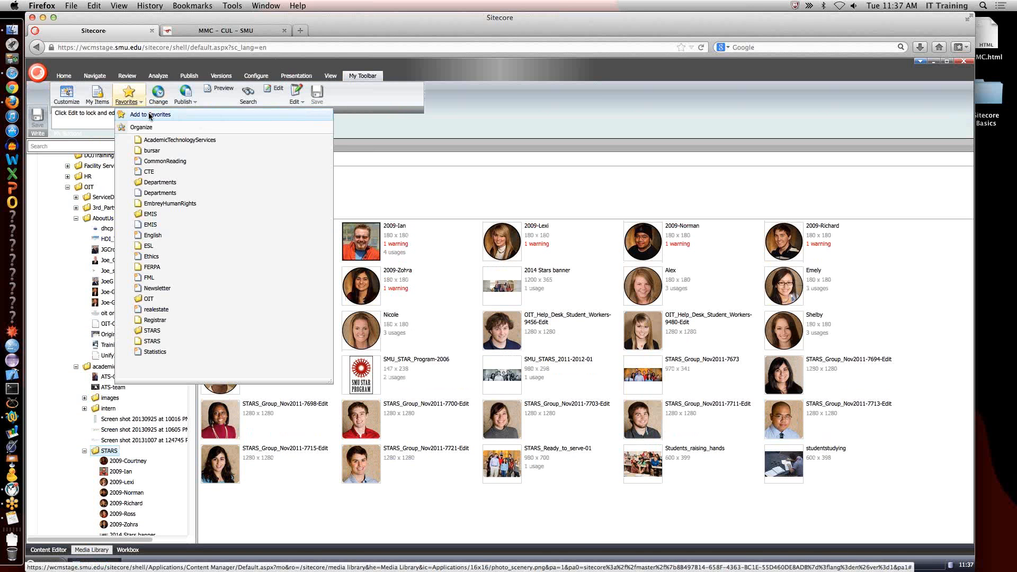
{"action": "left_click", "coordinate": [150, 115]}
{"action": "left_click", "coordinate": [539, 267]}
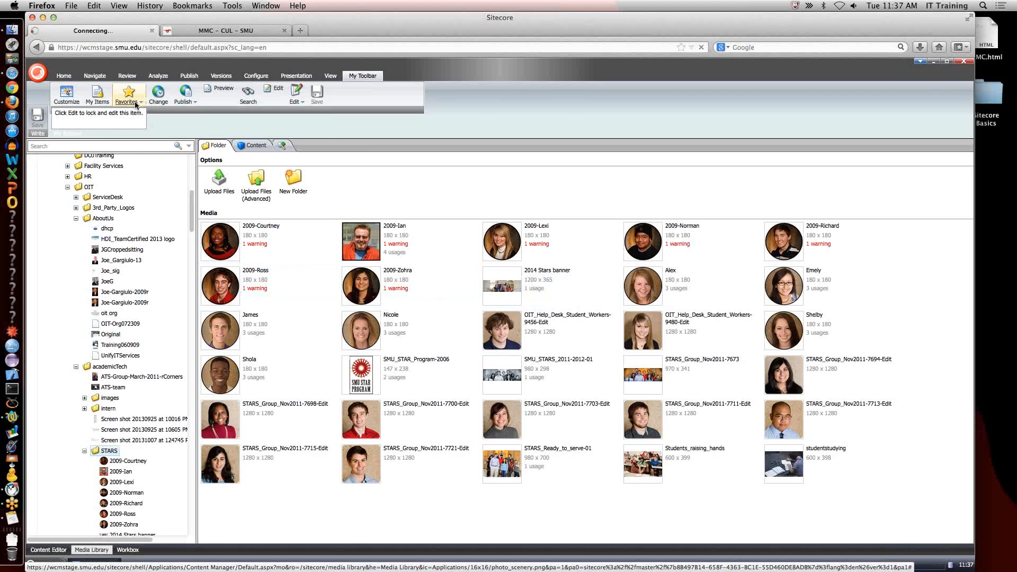
{"action": "left_click", "coordinate": [137, 101]}
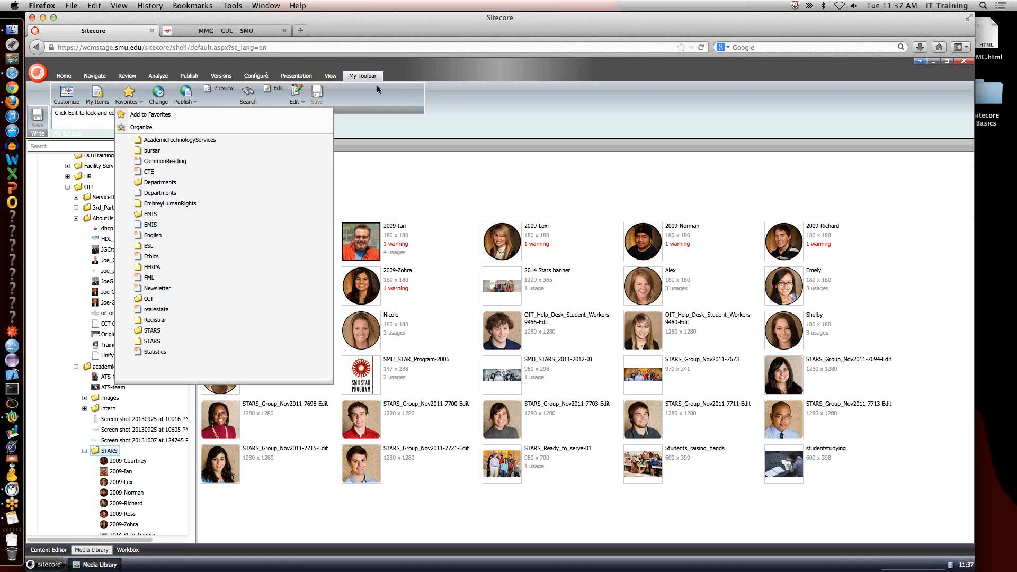
{"action": "left_click", "coordinate": [442, 119]}
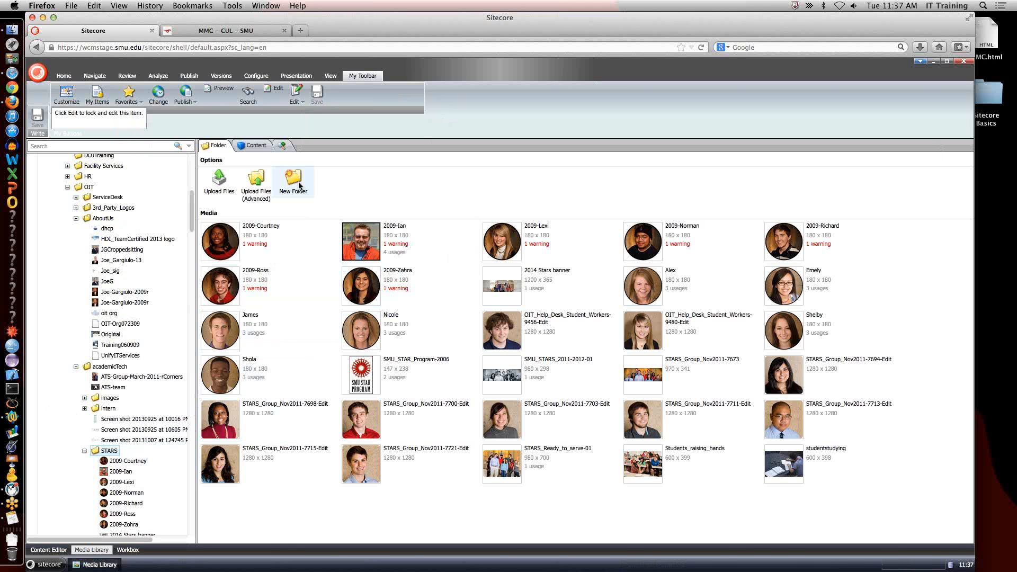
Create a new media folder named SitecoreBasic inside STARS.
{"action": "left_click", "coordinate": [300, 185]}
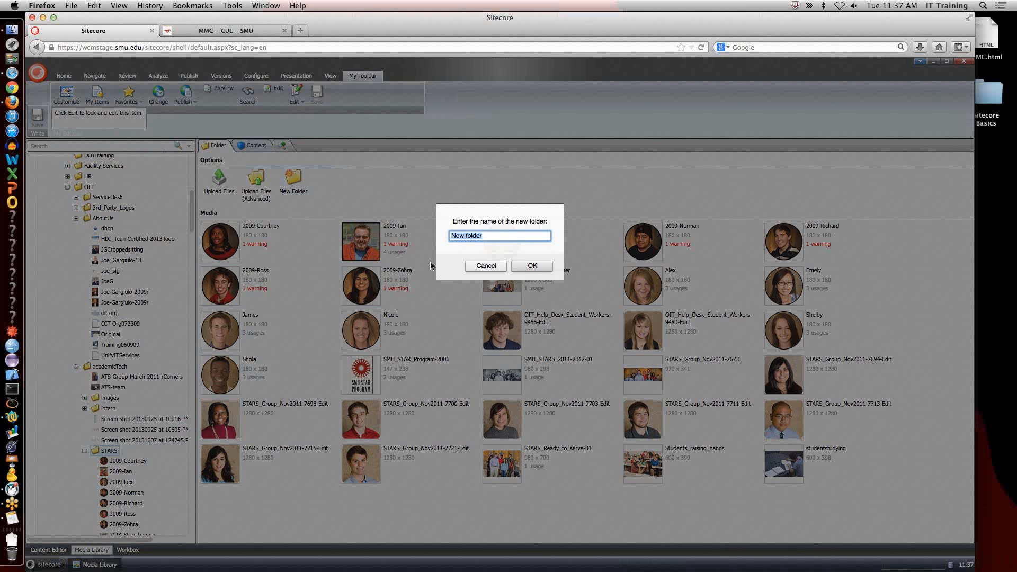
{"action": "type", "text": "SitecoreBasic"}
{"action": "left_click", "coordinate": [529, 267]}
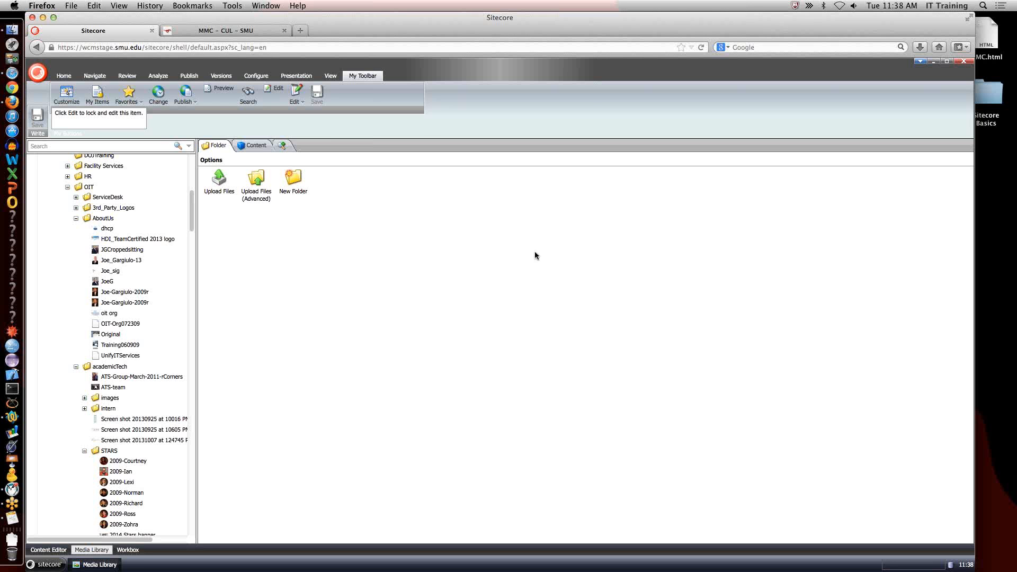
Start an advanced upload into SitecoreBasic with all four images from the Sitecore Basics folder on the Desktop.
{"action": "left_click", "coordinate": [260, 183]}
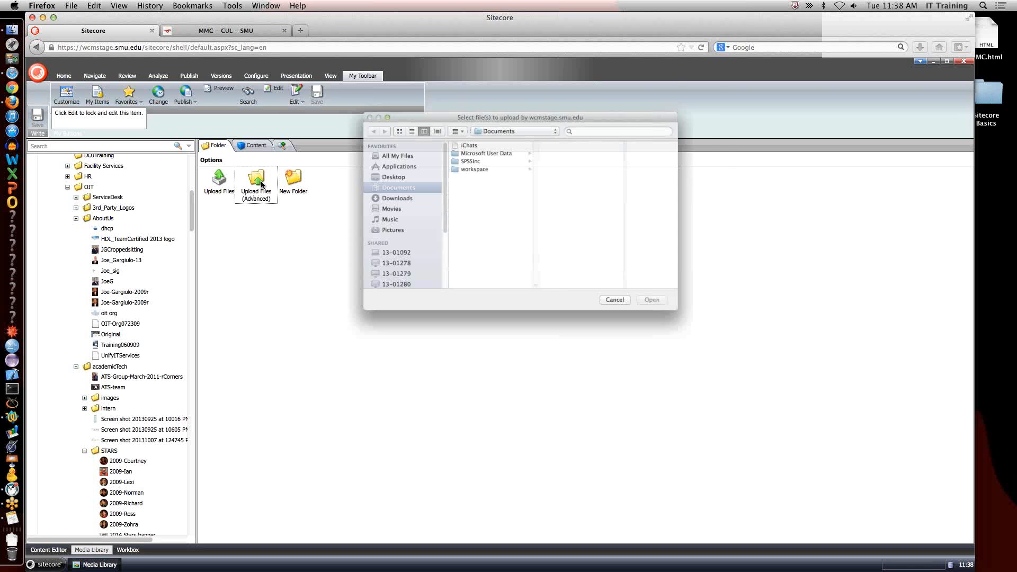
{"action": "left_click", "coordinate": [380, 175]}
{"action": "left_click", "coordinate": [468, 142]}
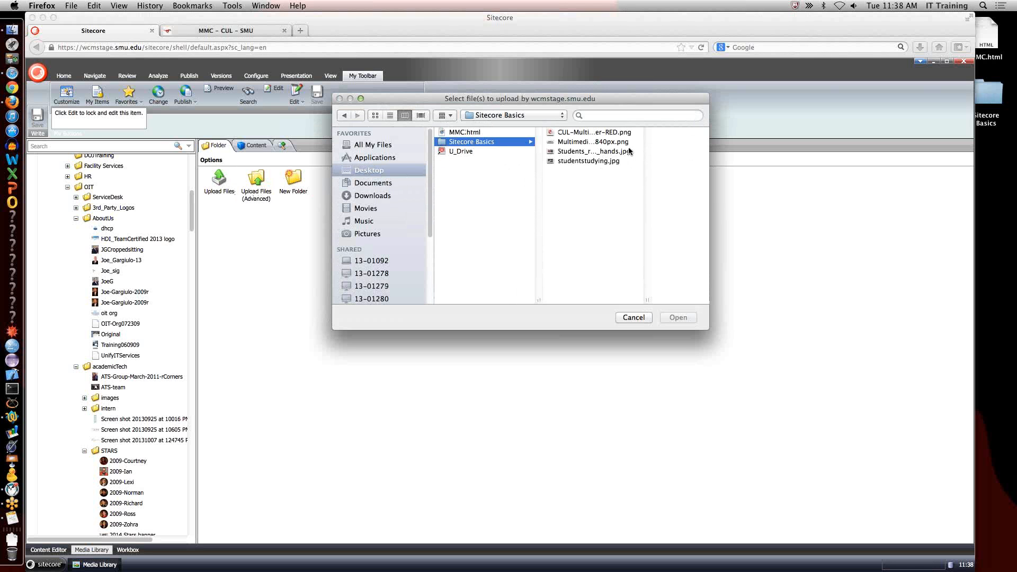
{"action": "left_click", "coordinate": [592, 133]}
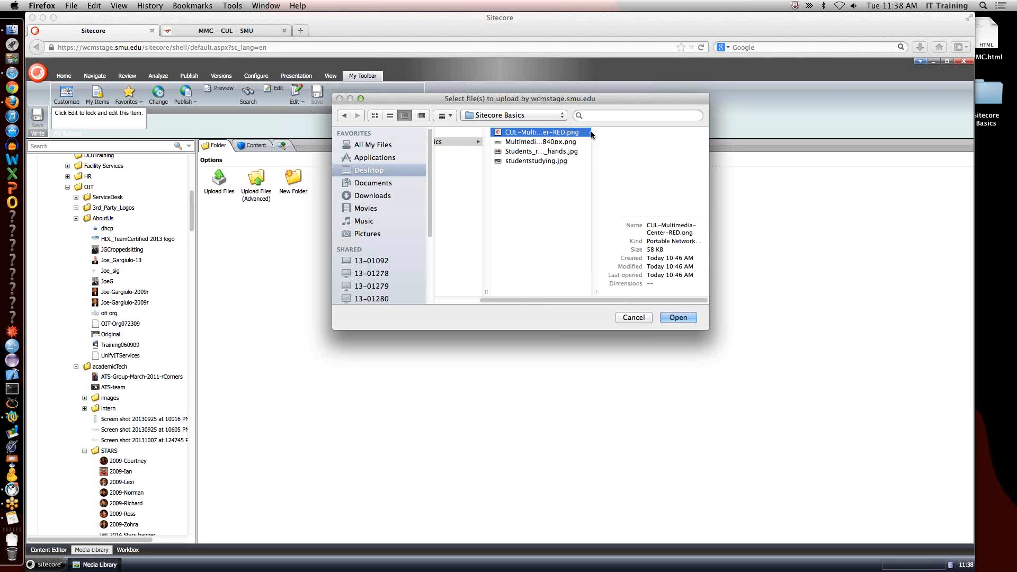
{"action": "left_click", "coordinate": [525, 160], "text": "shift"}
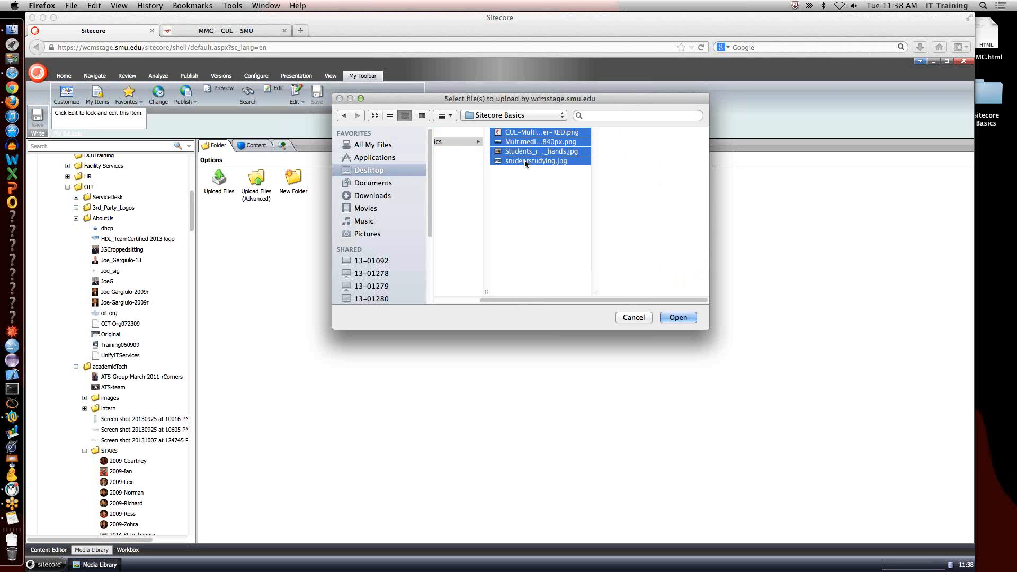
{"action": "key", "text": "Return"}
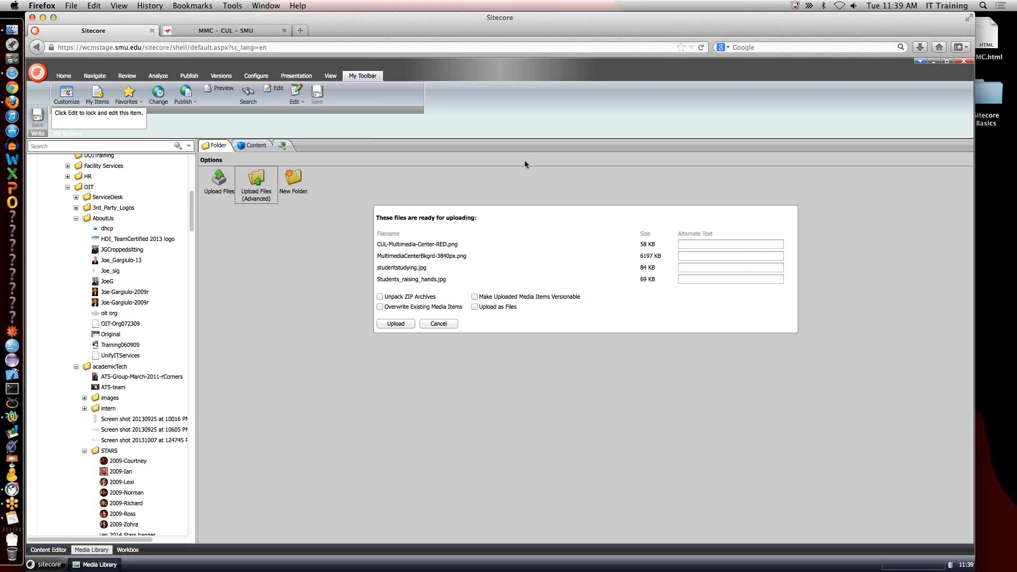
Set the alternate text of CUL-Multimedia-Center-RED.png to "MMC Logo" and of MultimediaCenterBkgrd-3840px.png to "MMC pano".
{"action": "left_click", "coordinate": [710, 242]}
{"action": "type", "text": "MMC"}
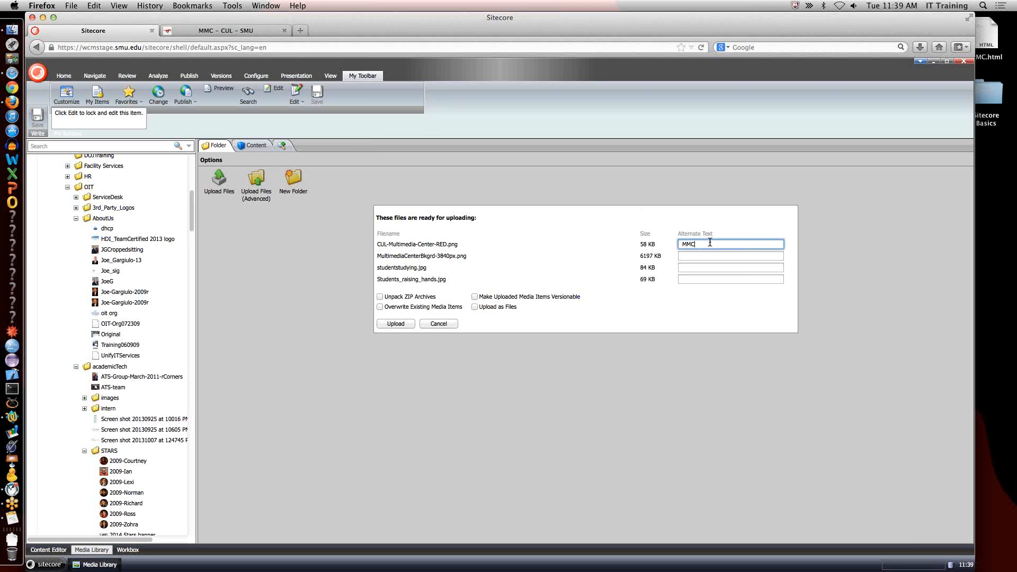
{"action": "type", "text": " Logos"}
{"action": "key", "text": "Tab"}
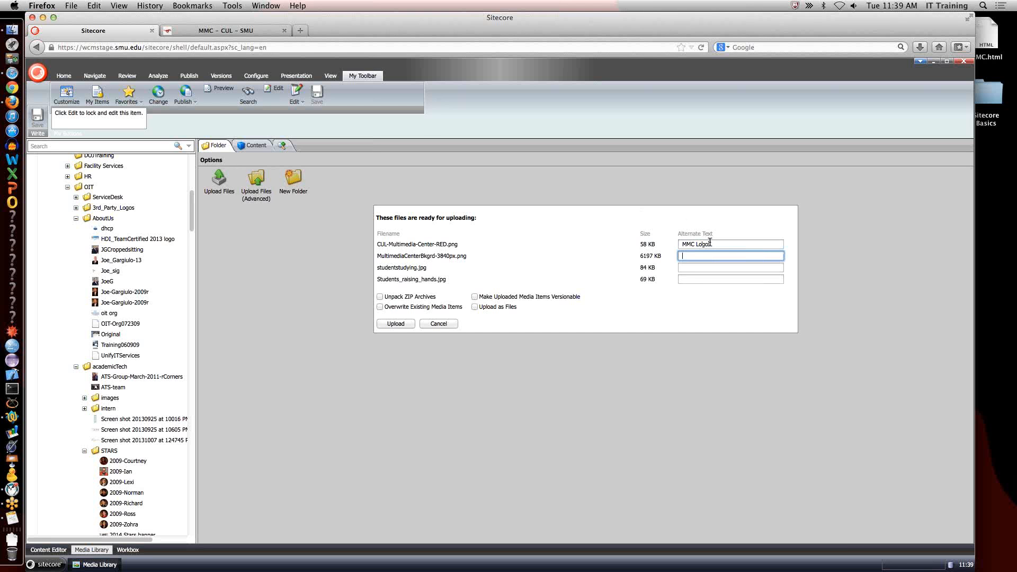
{"action": "type", "text": "MMC"}
{"action": "type", "text": " pna"}
{"action": "key", "text": "Tab"}
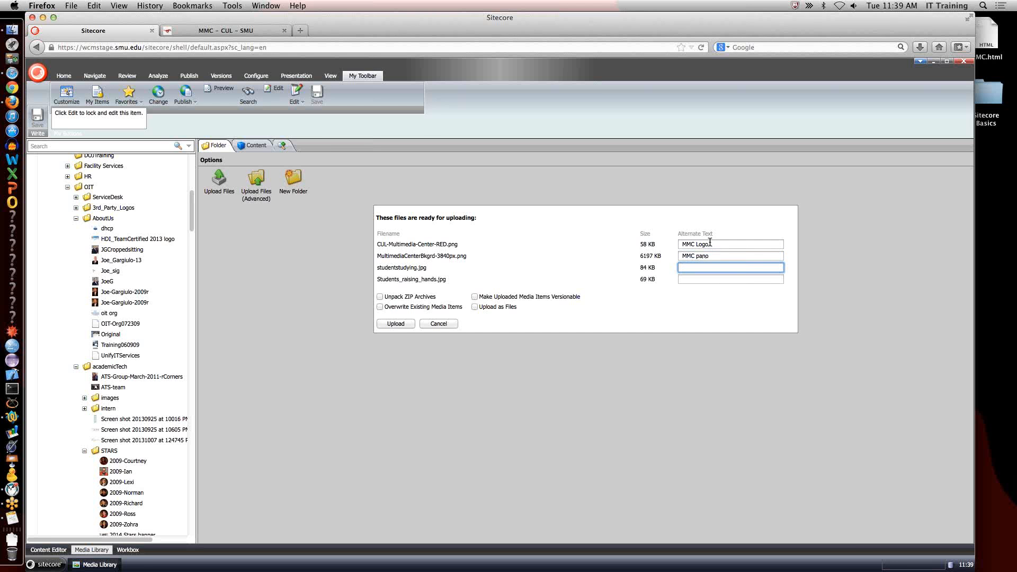
Set the alternate text of studentstudying.jpg to "students studying" and of Students_raising_hands.jpg to "Students Q&A".
{"action": "type", "text": "students sud"}
{"action": "key", "text": "BackSpace"}
{"action": "type", "text": "tudying"}
{"action": "key", "text": "Tab"}
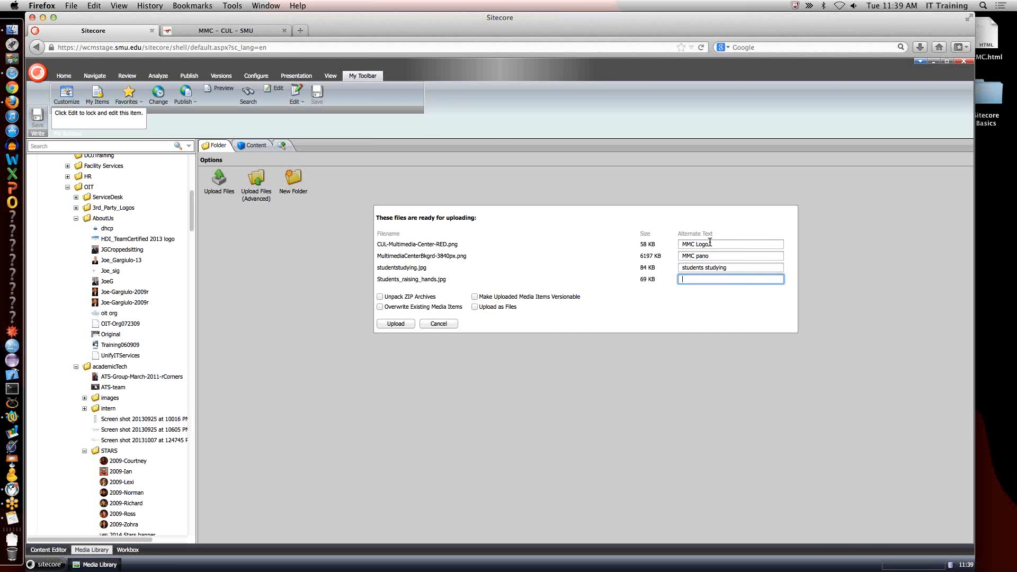
{"action": "type", "text": "Stude"}
{"action": "type", "text": "&"}
{"action": "type", "text": "."}
Upload the four images with the option to overwrite existing media items turned off.
{"action": "left_click", "coordinate": [406, 307]}
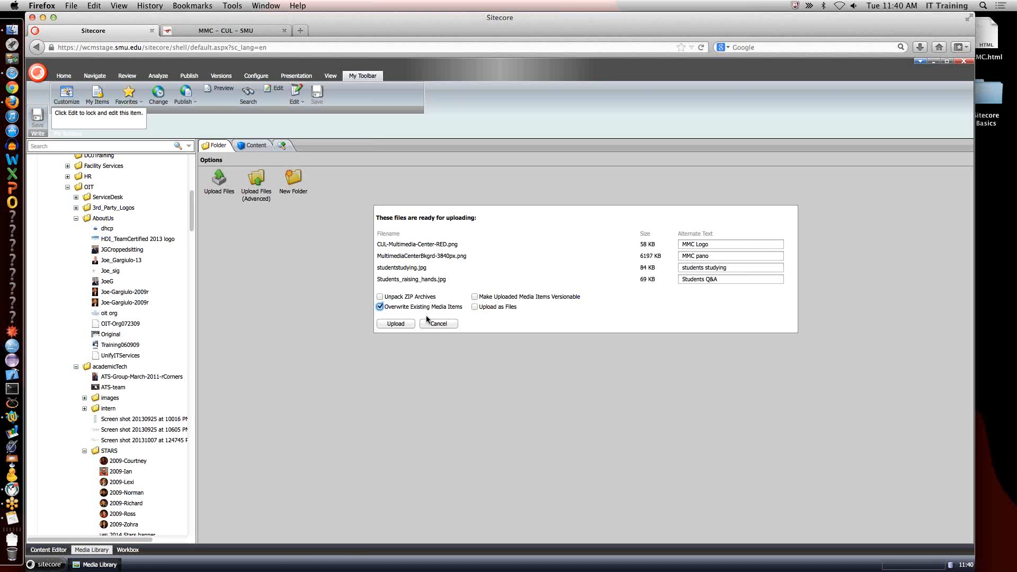
{"action": "left_click", "coordinate": [380, 307]}
{"action": "left_click", "coordinate": [396, 324]}
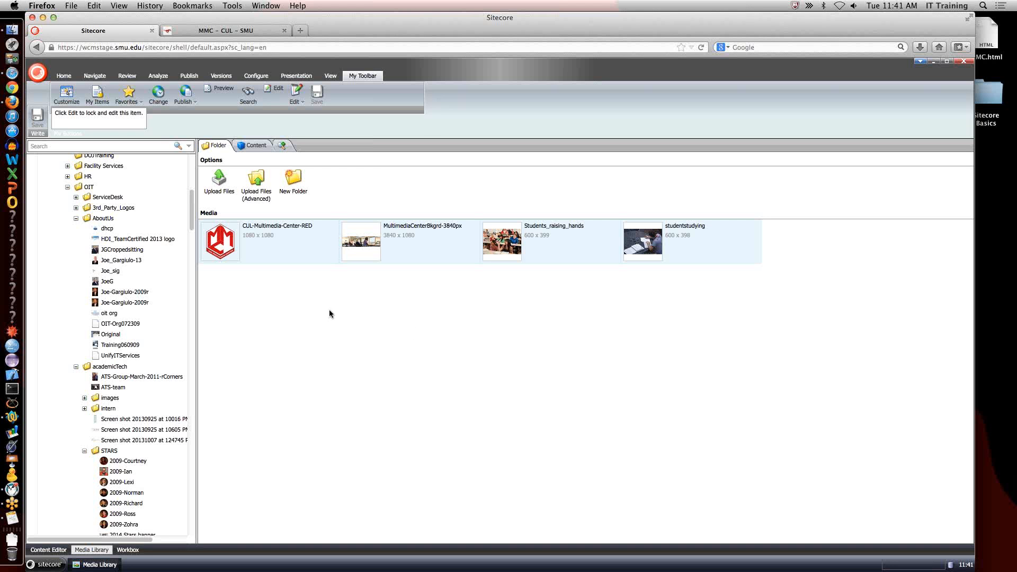
Open the CUL-Multimedia-Center-RED image, look at its editing options, and delete it from the SitecoreBasic folder.
{"action": "left_click", "coordinate": [238, 236]}
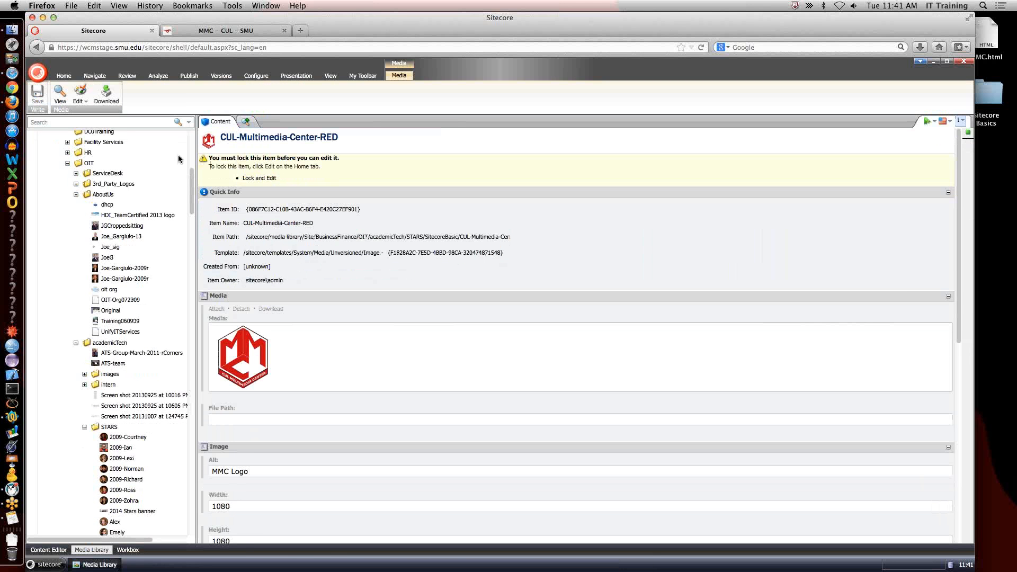
{"action": "left_click", "coordinate": [81, 99]}
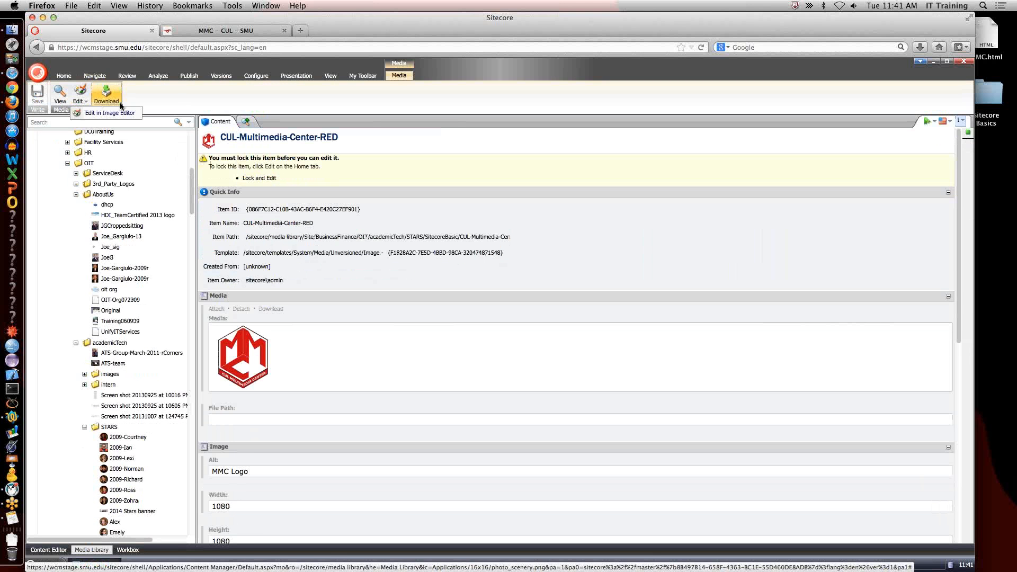
{"action": "scroll", "coordinate": [141, 328], "scroll_direction": "up", "scroll_amount": 3}
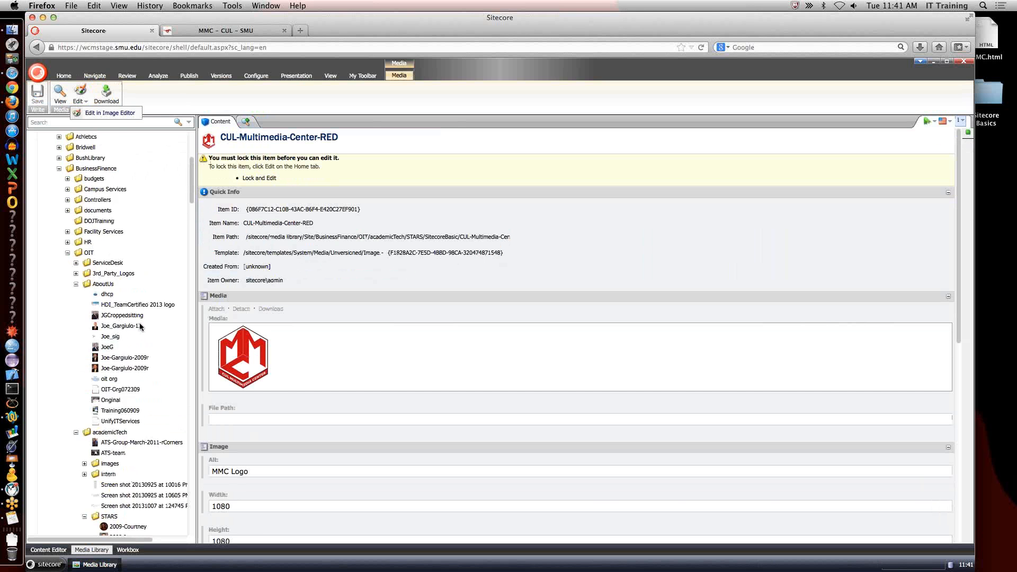
{"action": "scroll", "coordinate": [140, 326], "scroll_direction": "down", "scroll_amount": 13}
{"action": "right_click", "coordinate": [135, 315]}
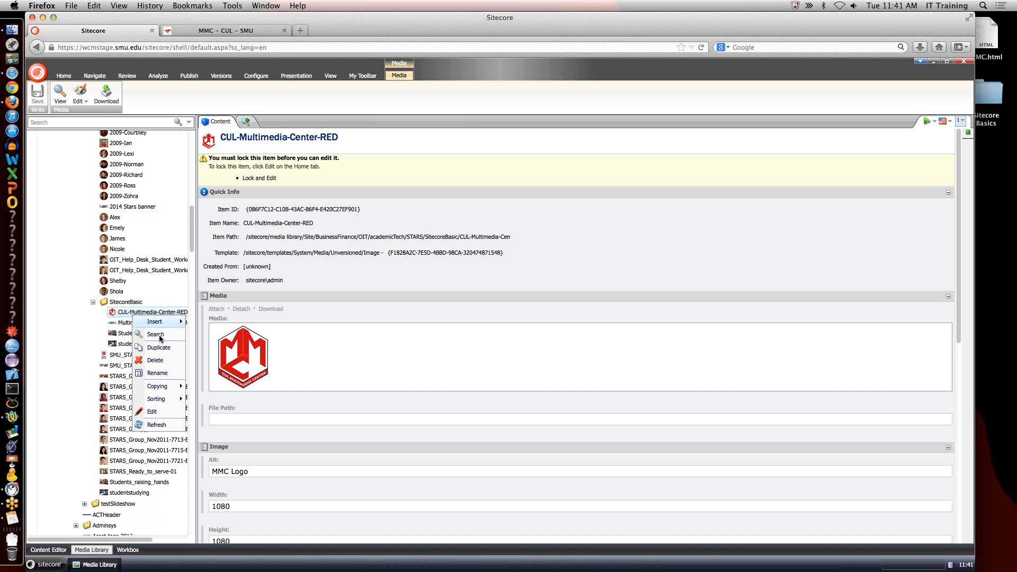
{"action": "left_click", "coordinate": [167, 360]}
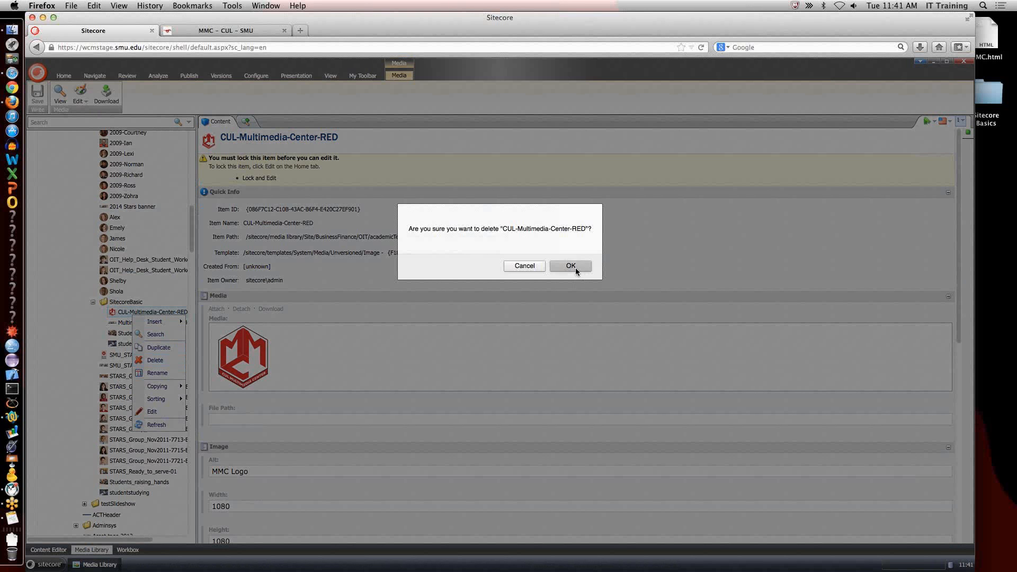
{"action": "left_click", "coordinate": [570, 266]}
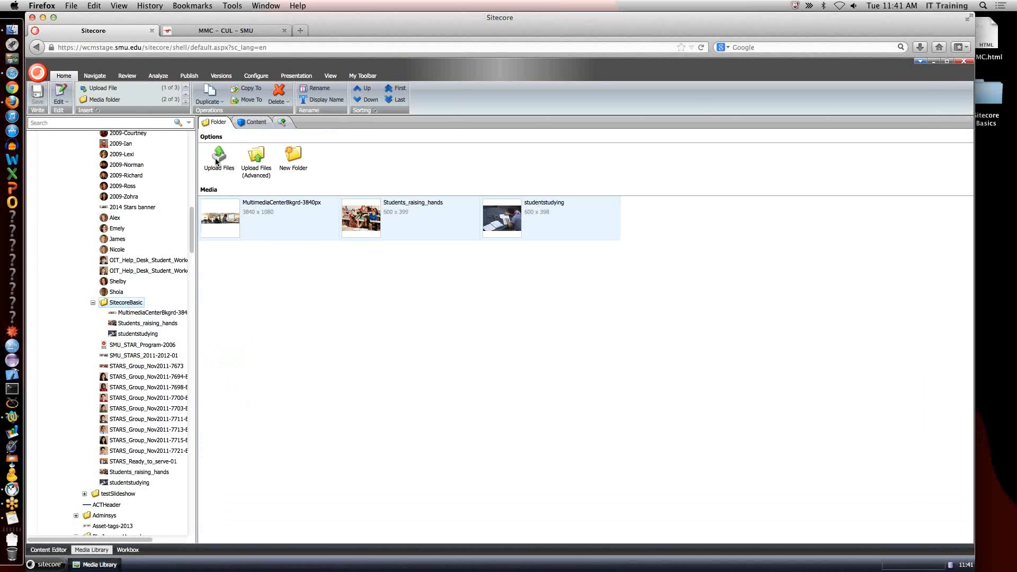
Upload CUL-Multimedia-Center-RED.png from the Sitecore Basics folder into the SitecoreBasic media folder.
{"action": "left_click", "coordinate": [216, 161]}
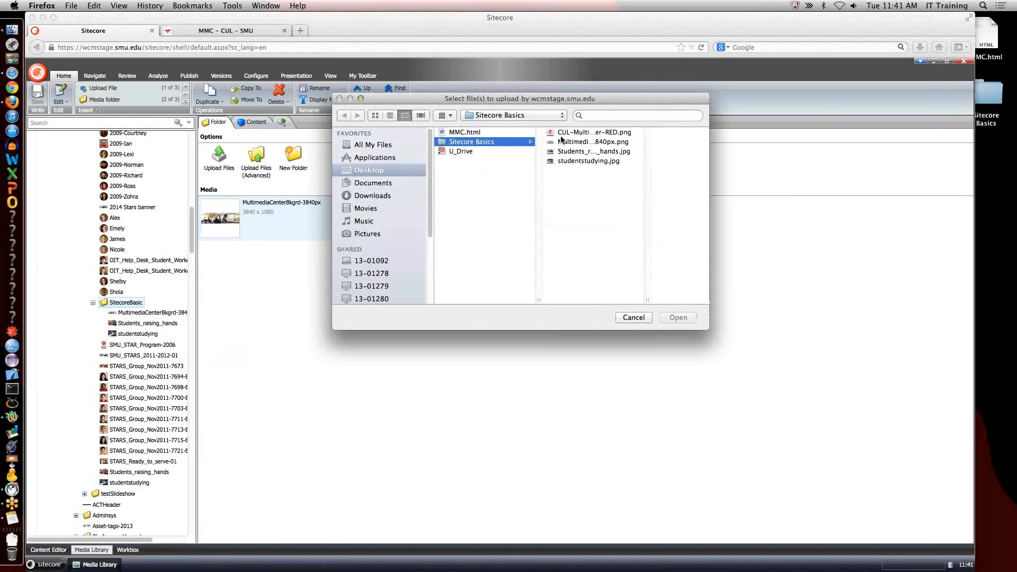
{"action": "left_click", "coordinate": [564, 132]}
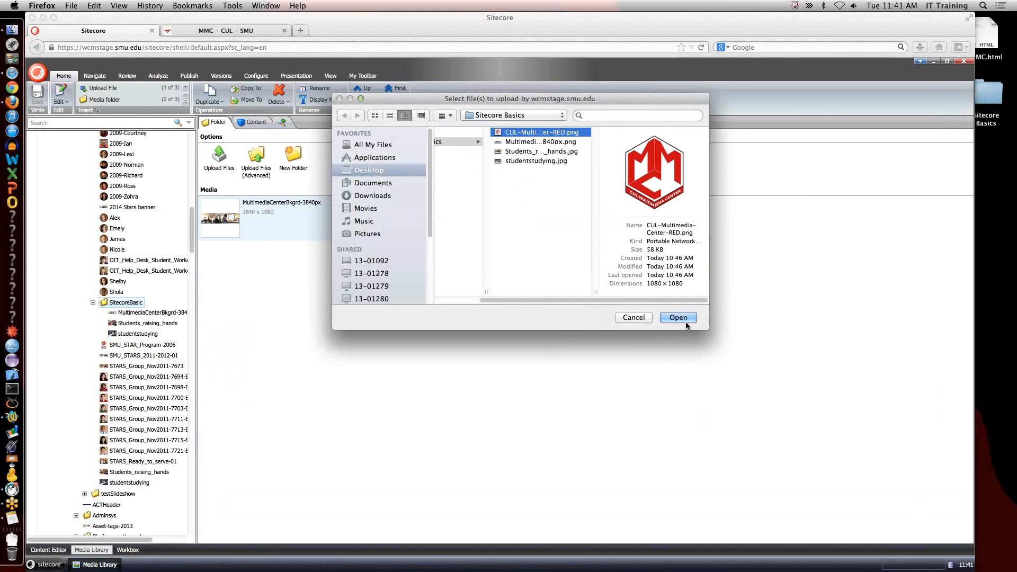
{"action": "left_click", "coordinate": [684, 317]}
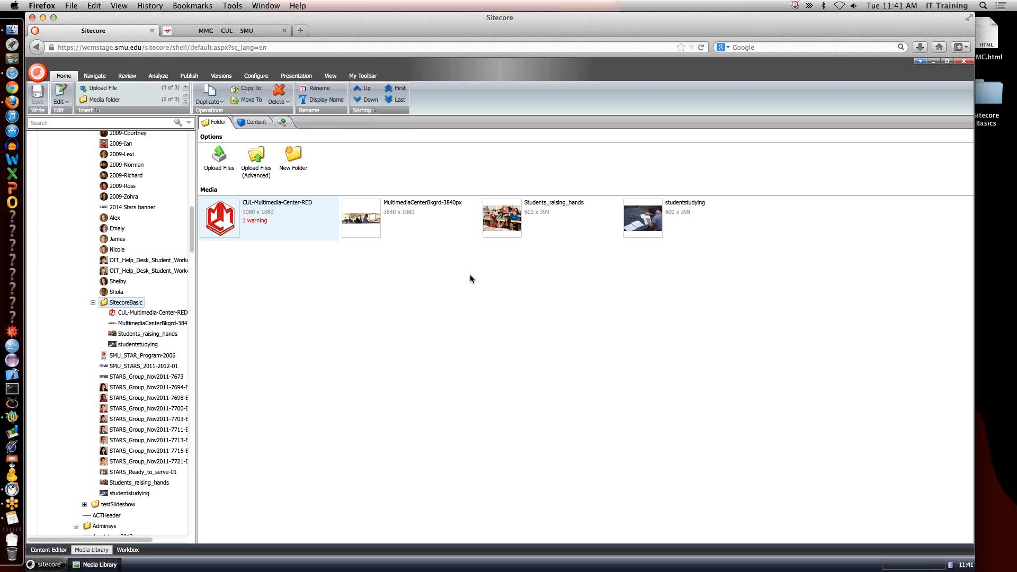
Set the alternate text of the CUL-Multimedia-Center-RED image to "MMC Logo", save it, and return to the SitecoreBasic folder.
{"action": "left_click", "coordinate": [260, 230]}
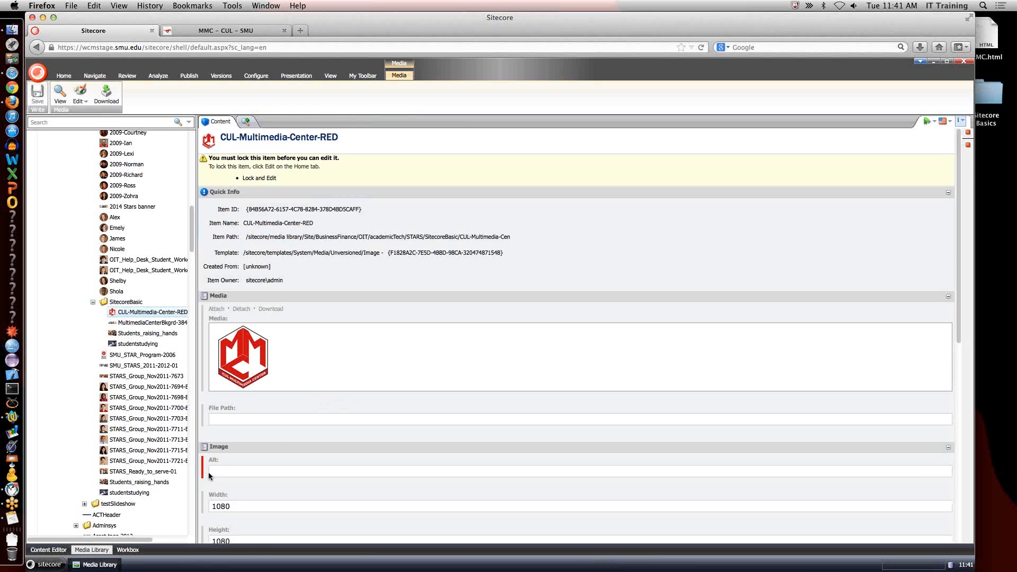
{"action": "scroll", "coordinate": [220, 459], "scroll_direction": "down", "scroll_amount": 5}
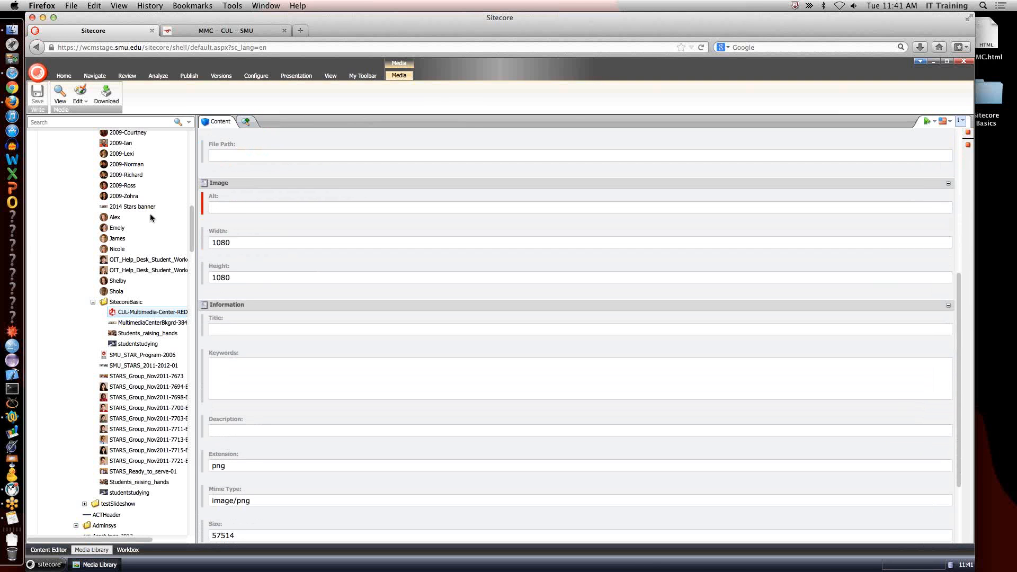
{"action": "scroll", "coordinate": [249, 200], "scroll_direction": "up", "scroll_amount": 5}
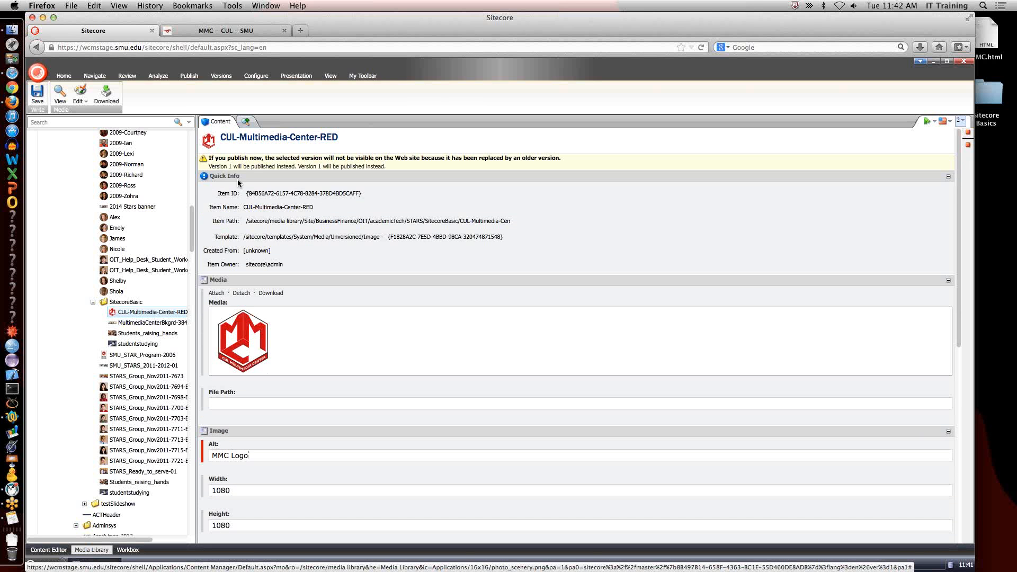
{"action": "left_click", "coordinate": [37, 96]}
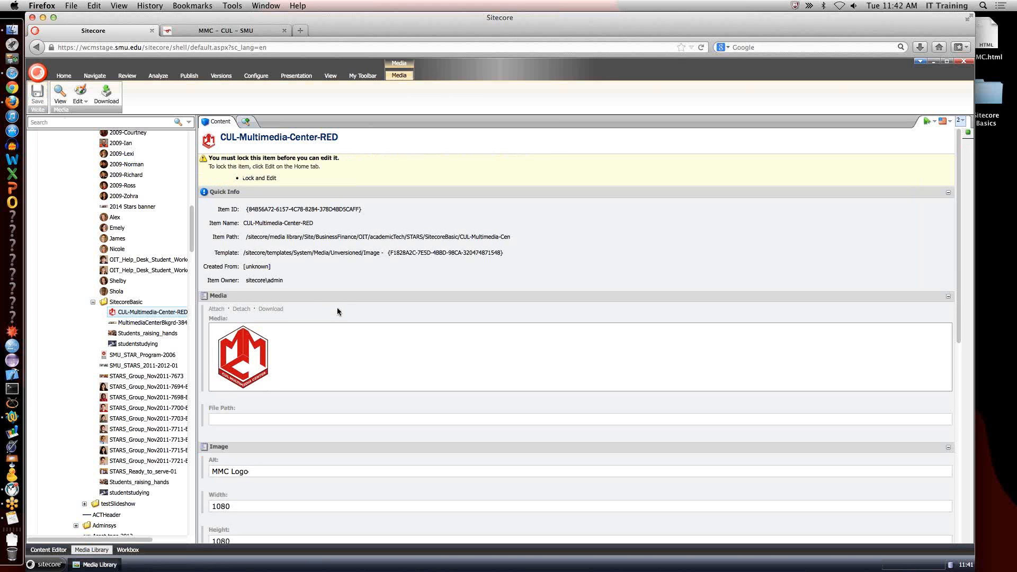
{"action": "left_click", "coordinate": [131, 302]}
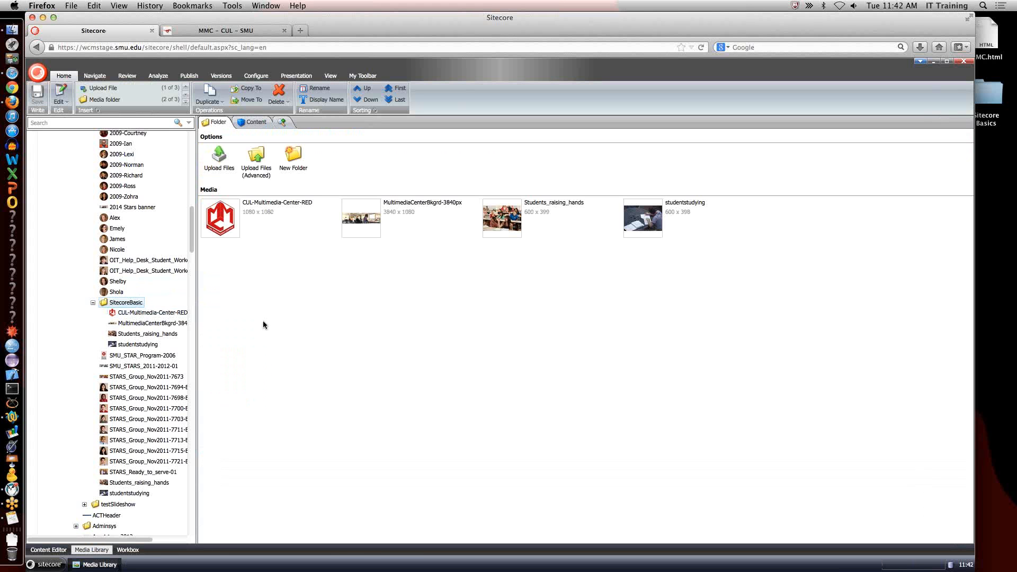
Open the MMC page's body text in the rich text editor and place the cursor before the "What you need to know:" heading.
{"action": "left_click", "coordinate": [59, 551]}
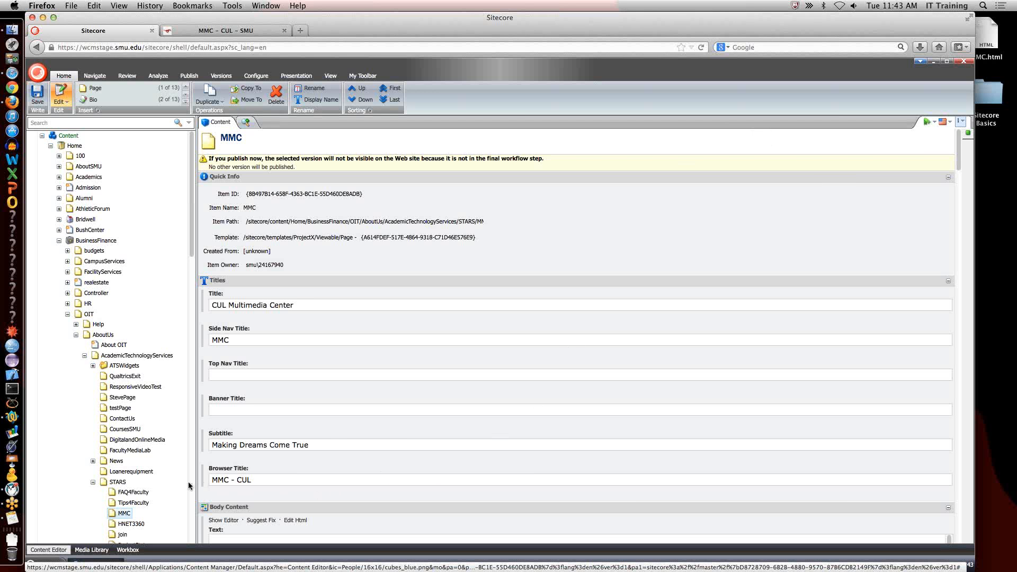
{"action": "scroll", "coordinate": [342, 405], "scroll_direction": "down", "scroll_amount": 5}
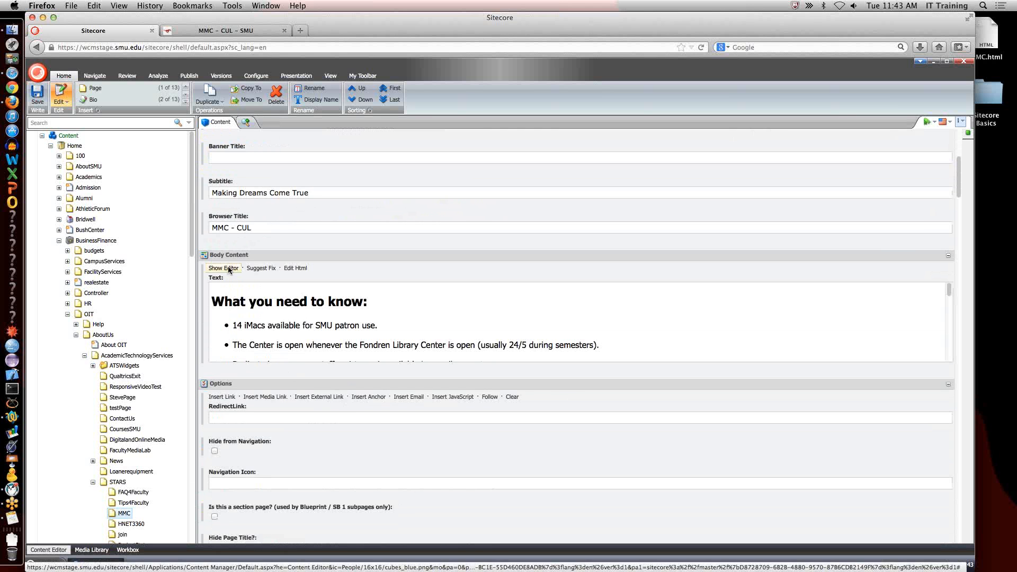
{"action": "left_click", "coordinate": [228, 269]}
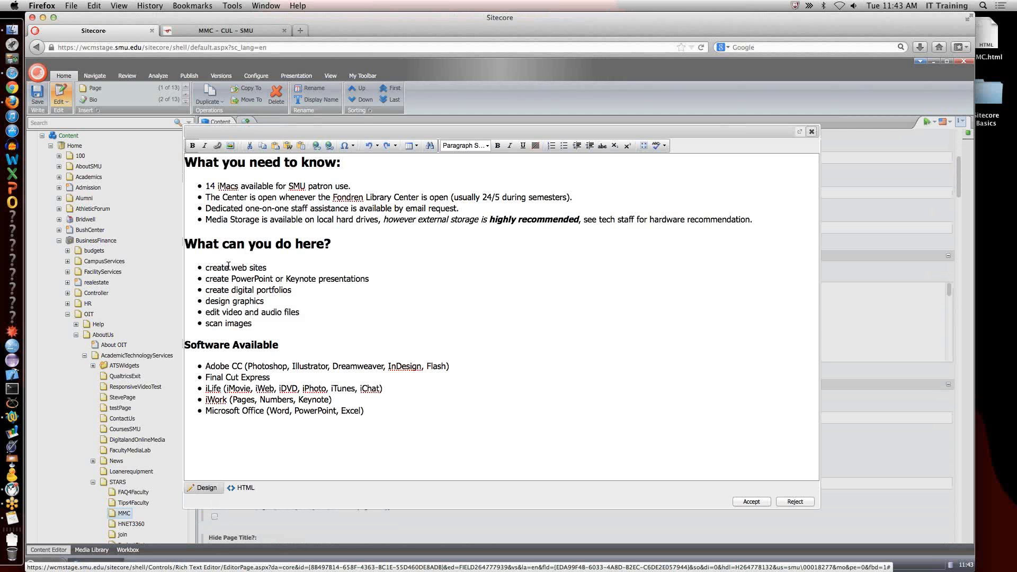
{"action": "left_click", "coordinate": [186, 162]}
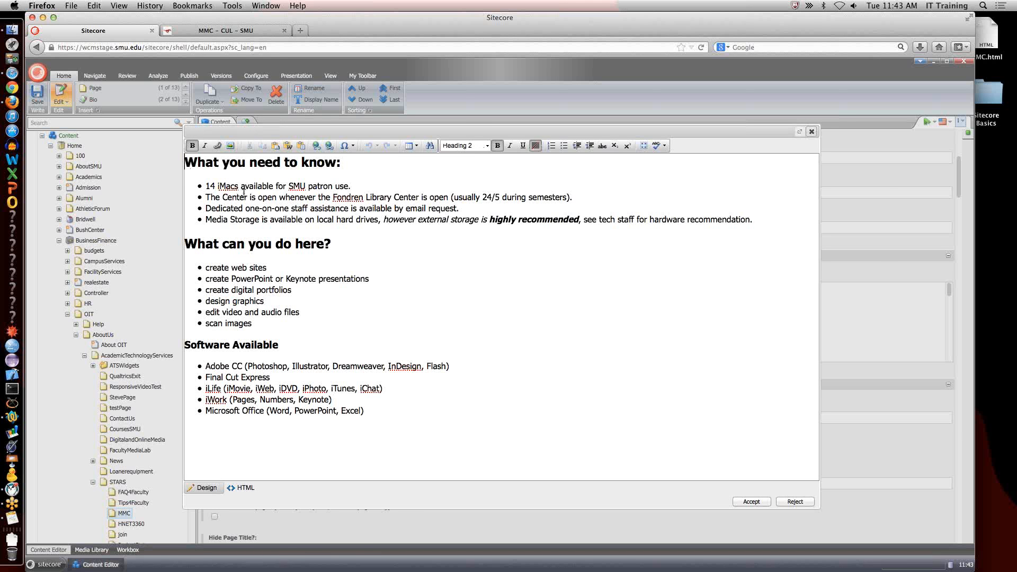
Start inserting a media item and select CUL-Multimedia-Center-RED from Site/BusinessFinance/OIT/academicTech/STARS/SitecoreBasic.
{"action": "left_click", "coordinate": [233, 145]}
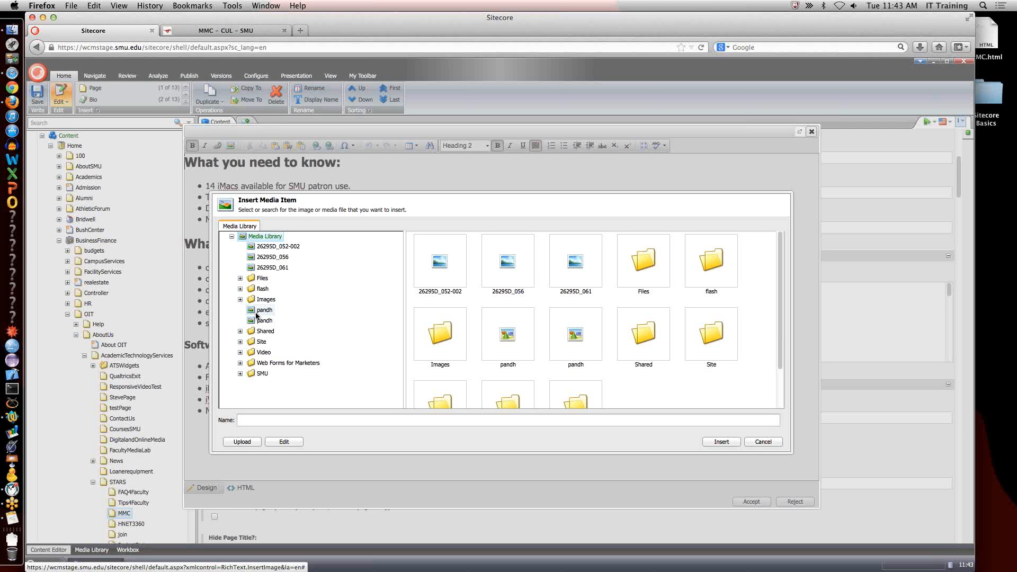
{"action": "left_click", "coordinate": [240, 341]}
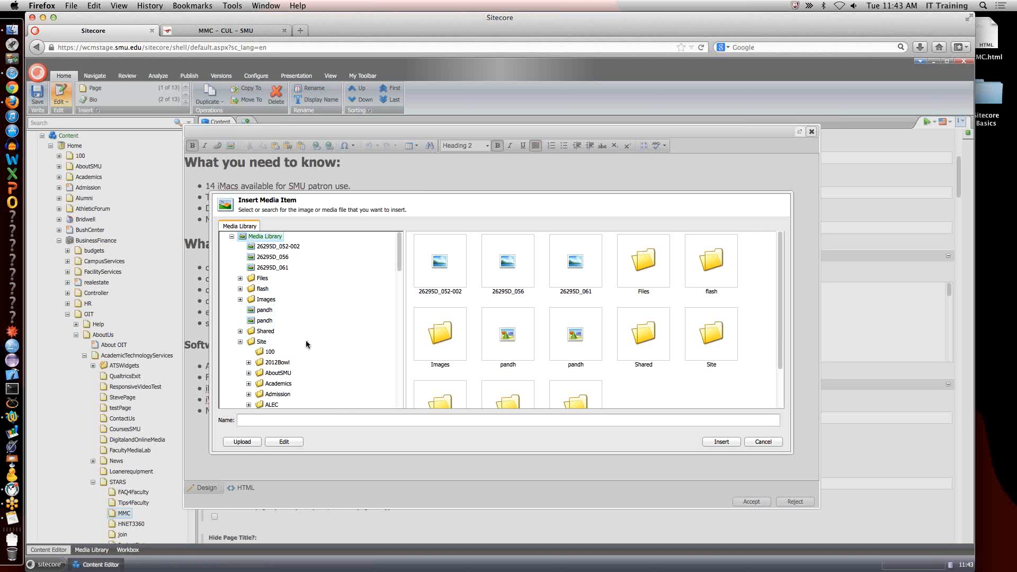
{"action": "scroll", "coordinate": [306, 339], "scroll_direction": "down", "scroll_amount": 6}
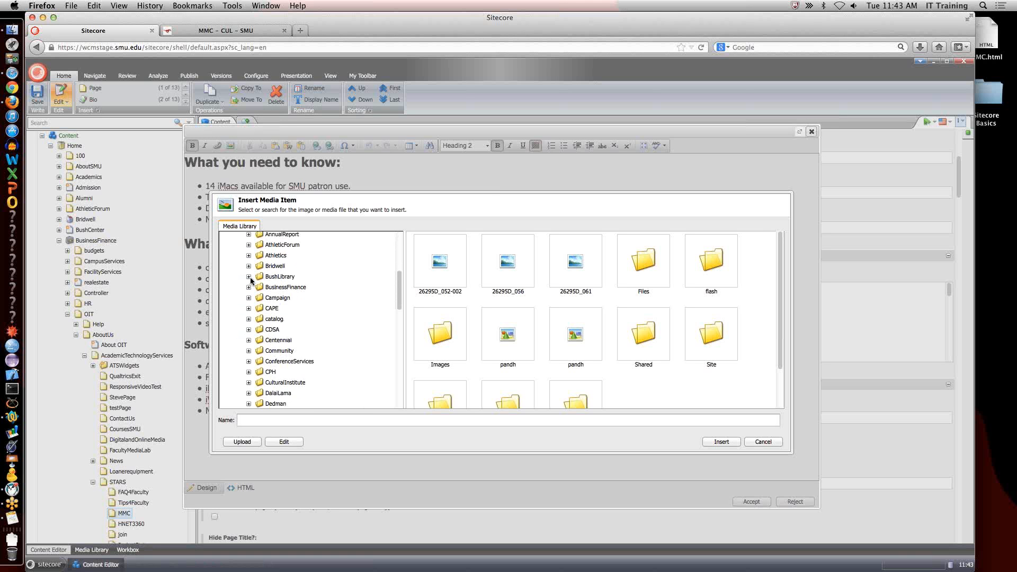
{"action": "left_click", "coordinate": [248, 287]}
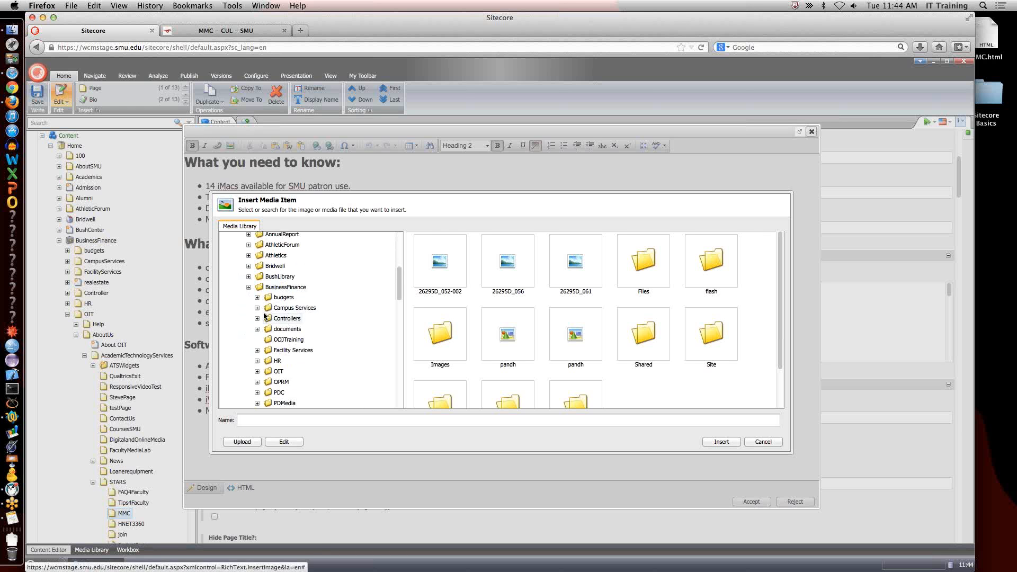
{"action": "left_click", "coordinate": [256, 371]}
{"action": "scroll", "coordinate": [274, 345], "scroll_direction": "down", "scroll_amount": 3}
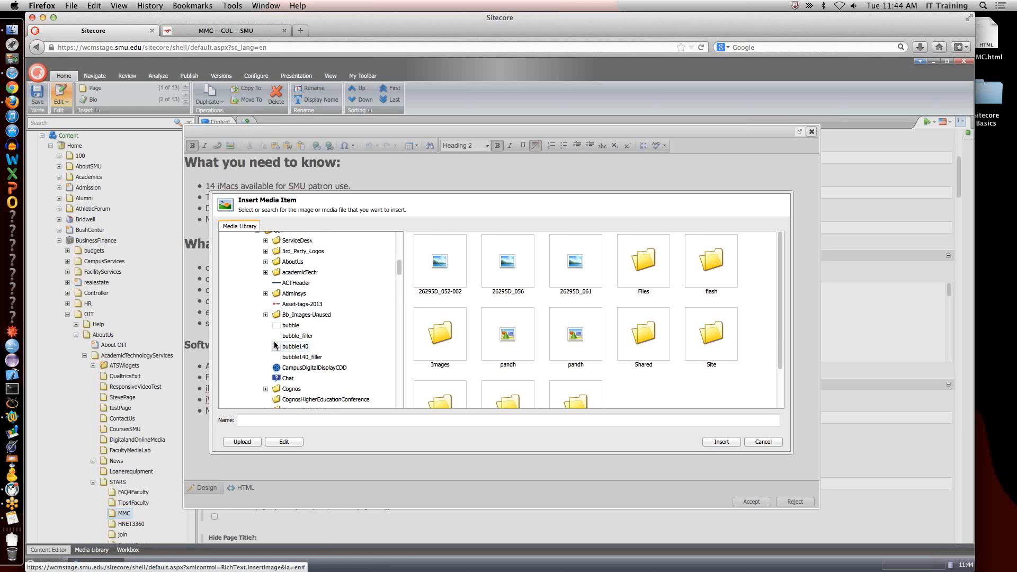
{"action": "scroll", "coordinate": [275, 346], "scroll_direction": "down", "scroll_amount": 1}
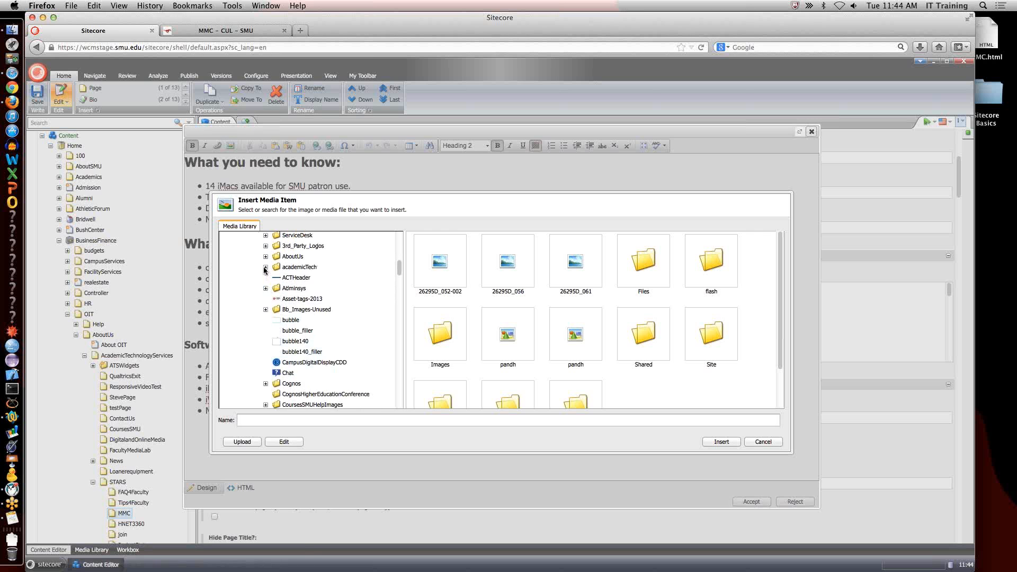
{"action": "left_click", "coordinate": [265, 268]}
{"action": "left_click", "coordinate": [274, 309]}
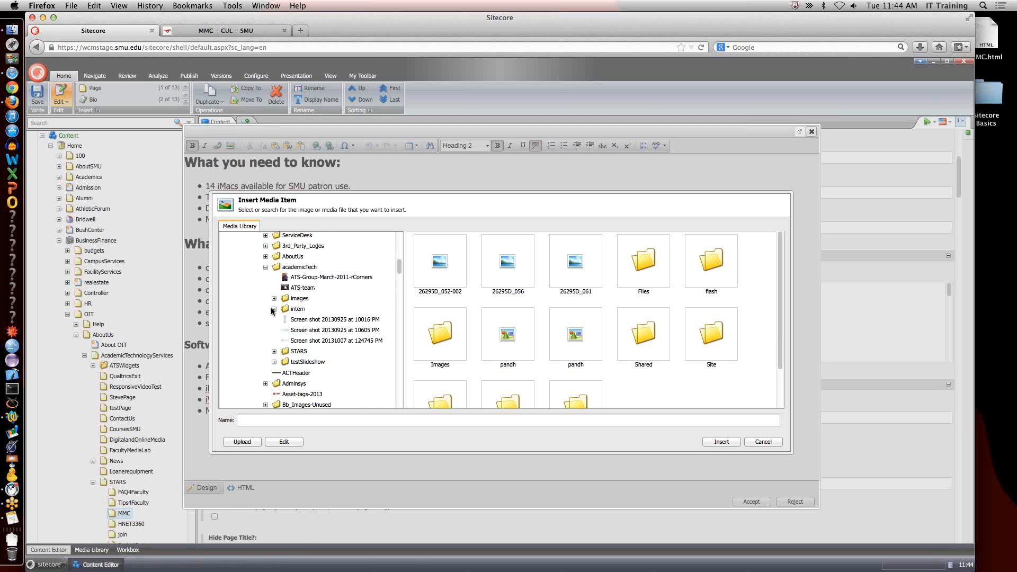
{"action": "left_click", "coordinate": [274, 351]}
{"action": "scroll", "coordinate": [277, 346], "scroll_direction": "down", "scroll_amount": 5}
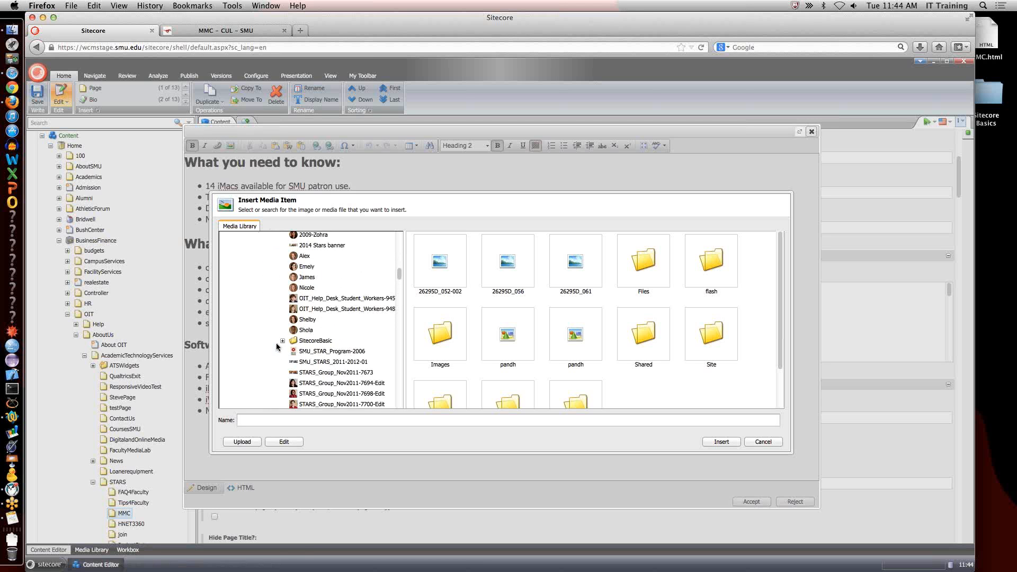
{"action": "left_click", "coordinate": [315, 331]}
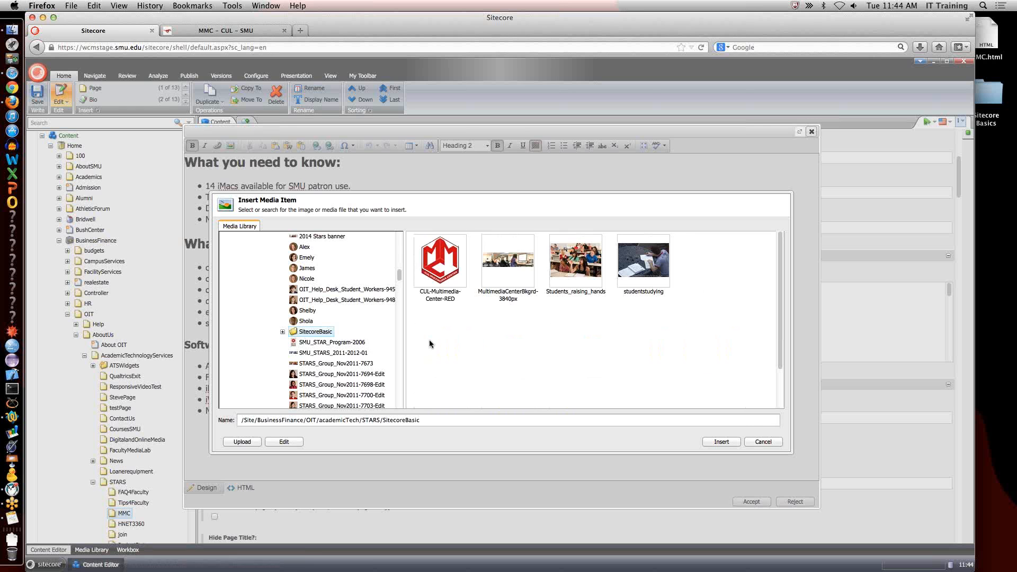
{"action": "double_click", "coordinate": [444, 275]}
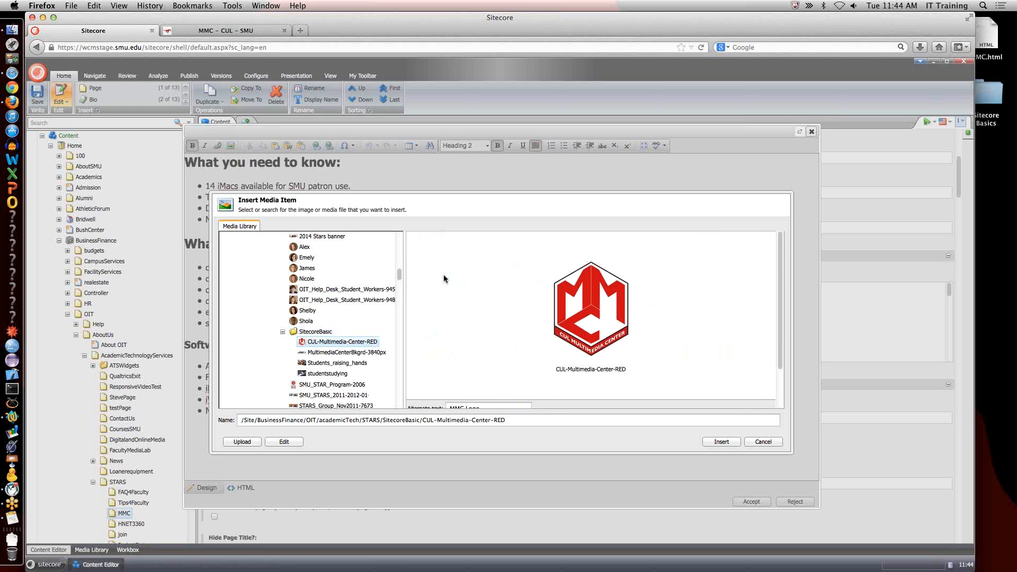
Set the logo's width to 300 with proportional height and insert it into the body text.
{"action": "scroll", "coordinate": [643, 380], "scroll_direction": "down", "scroll_amount": 2}
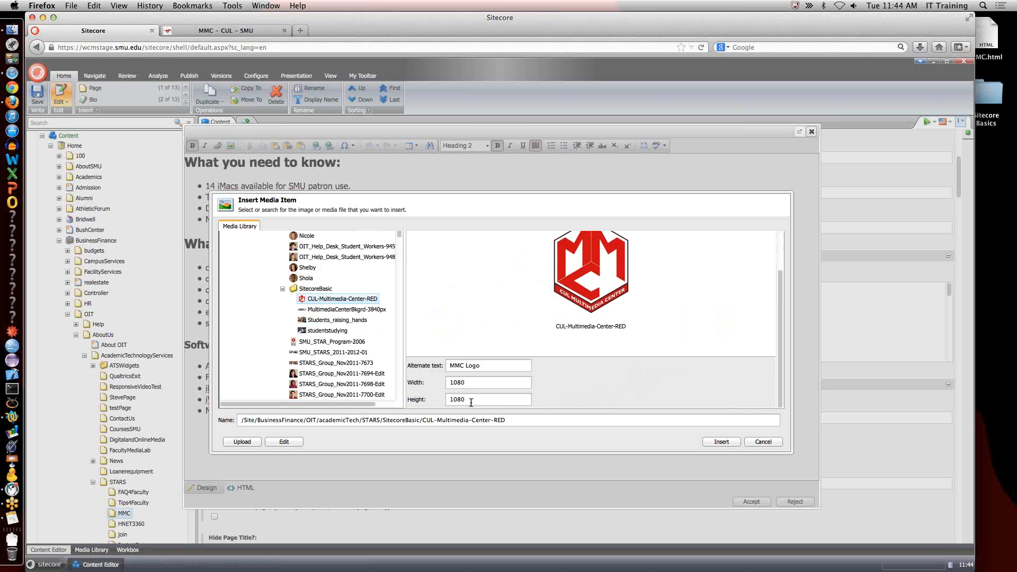
{"action": "double_click", "coordinate": [455, 385]}
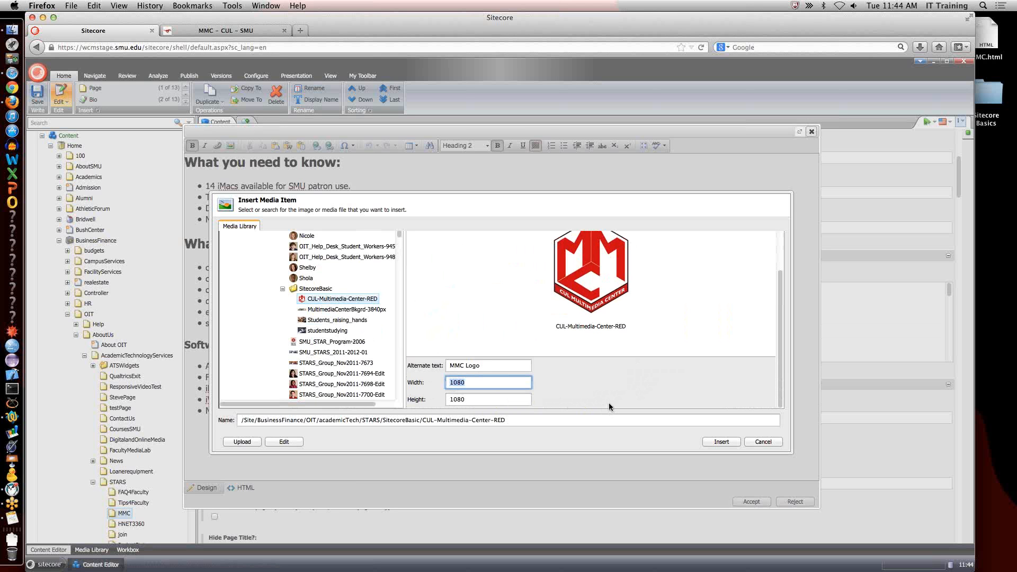
{"action": "type", "text": "300"}
{"action": "key", "text": "Tab"}
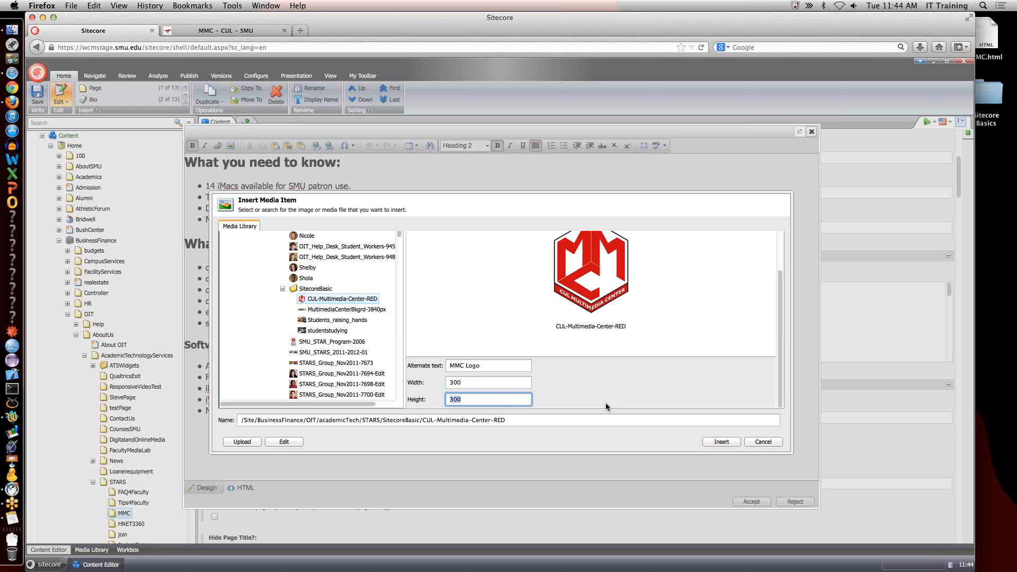
{"action": "left_click", "coordinate": [721, 442]}
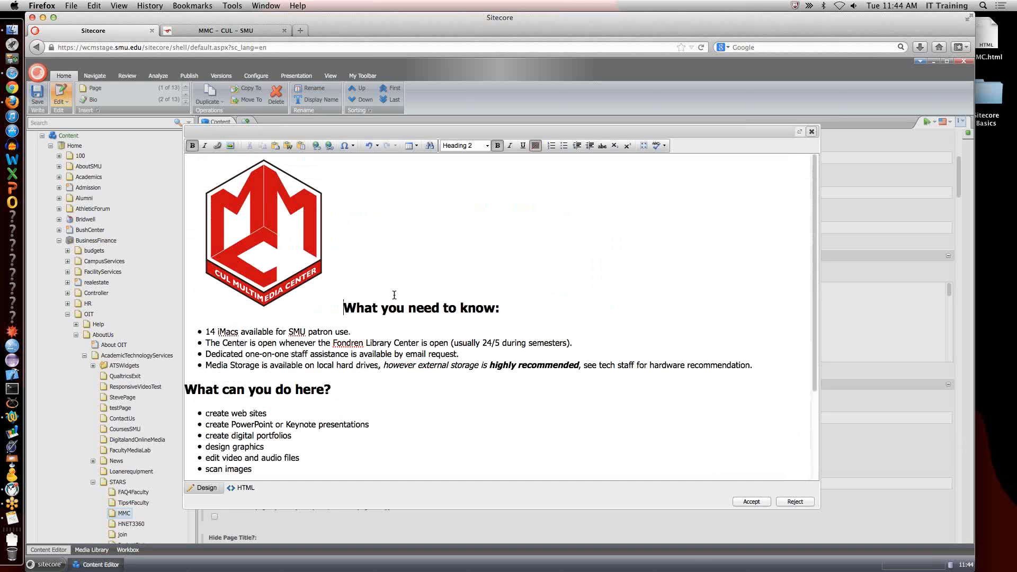
Set the inserted MMC logo's image alignment to right in its properties.
{"action": "right_click", "coordinate": [284, 257]}
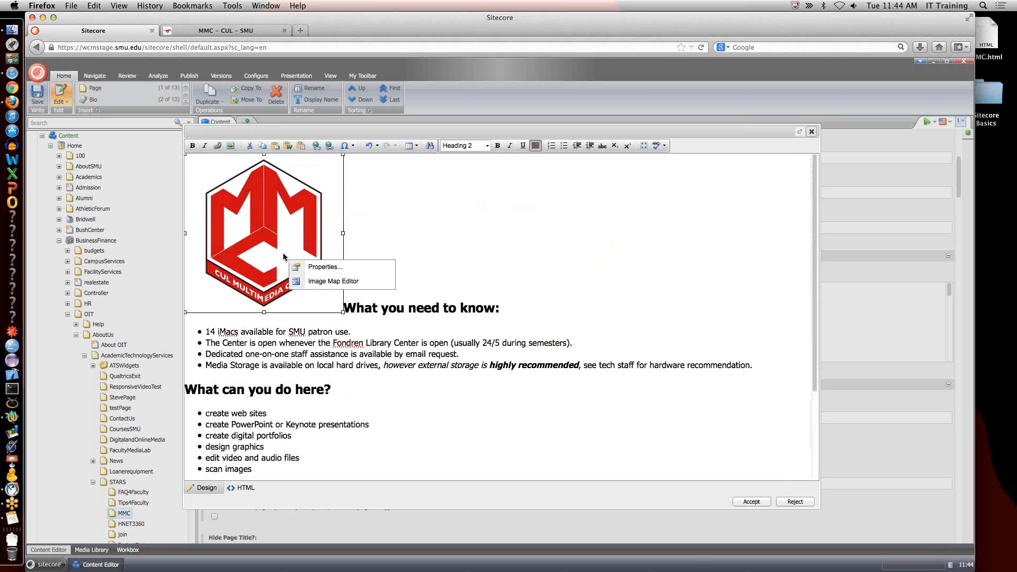
{"action": "left_click", "coordinate": [326, 267]}
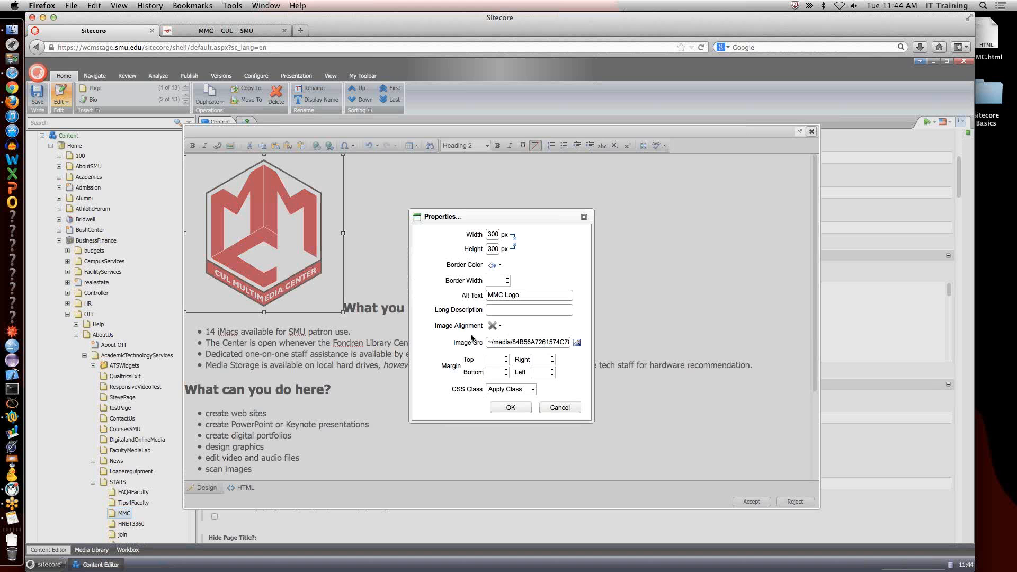
{"action": "left_click", "coordinate": [495, 326]}
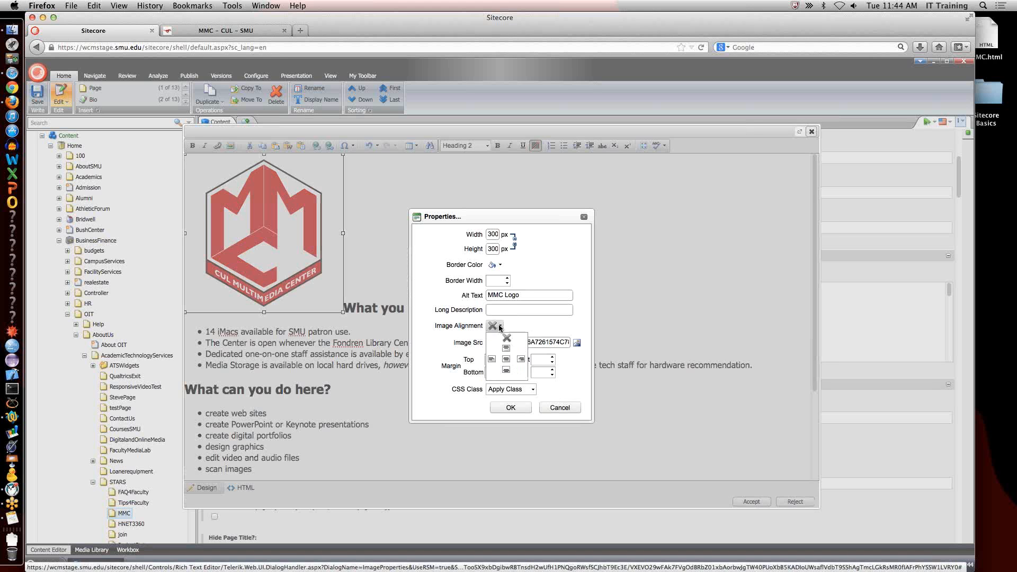
{"action": "left_click", "coordinate": [522, 359]}
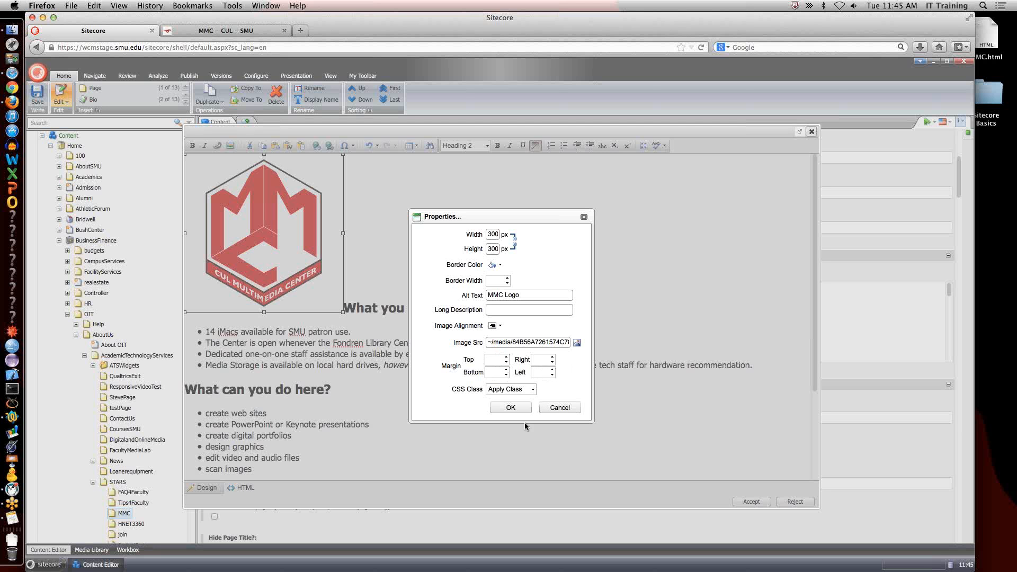
{"action": "left_click", "coordinate": [510, 408]}
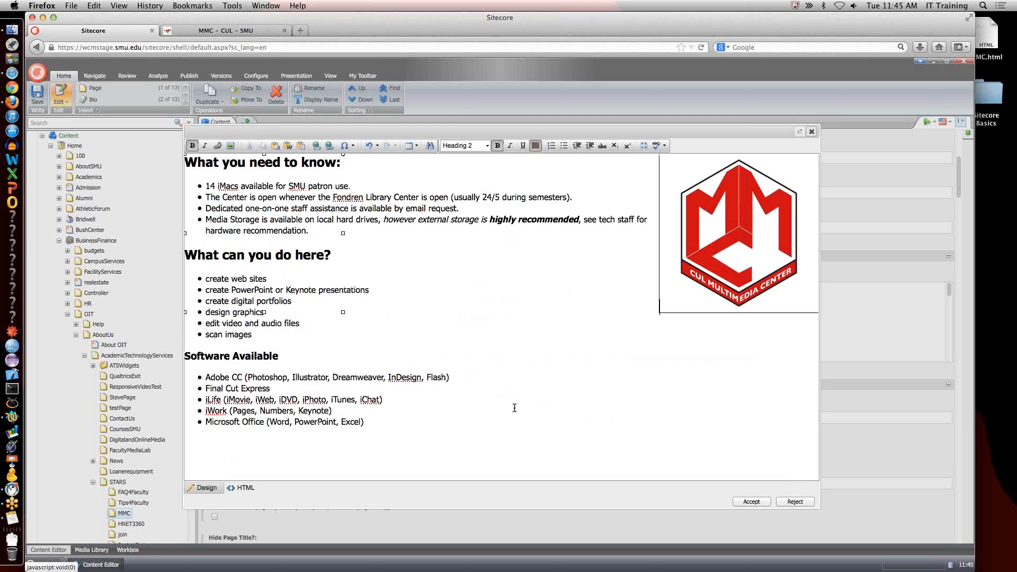
Place the cursor before the "Software Available" heading and start inserting a media item there.
{"action": "left_click", "coordinate": [204, 279]}
{"action": "left_click", "coordinate": [186, 356]}
{"action": "left_click", "coordinate": [229, 146]}
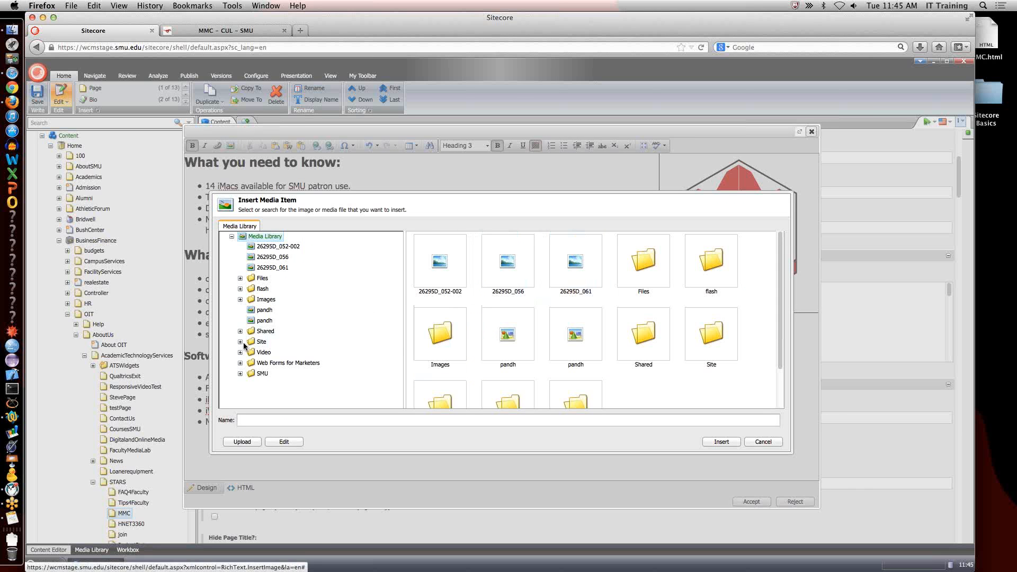
Select the studentstudying image from Site/BusinessFinance/OIT/academicTech/STARS/SitecoreBasic in the Media Library.
{"action": "left_click", "coordinate": [240, 374]}
{"action": "scroll", "coordinate": [304, 325], "scroll_direction": "down", "scroll_amount": 3}
{"action": "scroll", "coordinate": [304, 324], "scroll_direction": "down", "scroll_amount": 3}
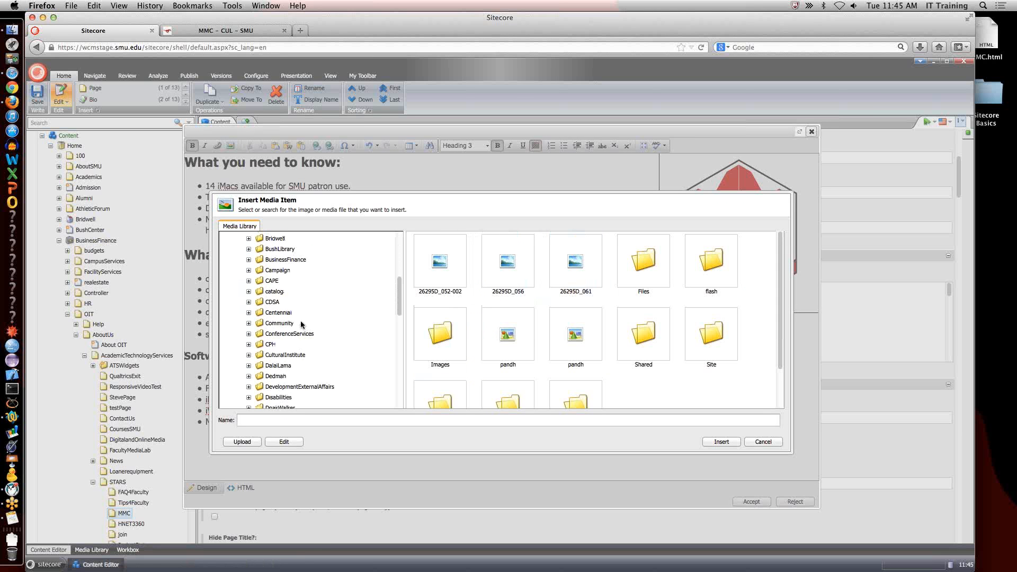
{"action": "left_click", "coordinate": [248, 259]}
{"action": "scroll", "coordinate": [290, 299], "scroll_direction": "down", "scroll_amount": 1}
{"action": "scroll", "coordinate": [289, 300], "scroll_direction": "down", "scroll_amount": 1}
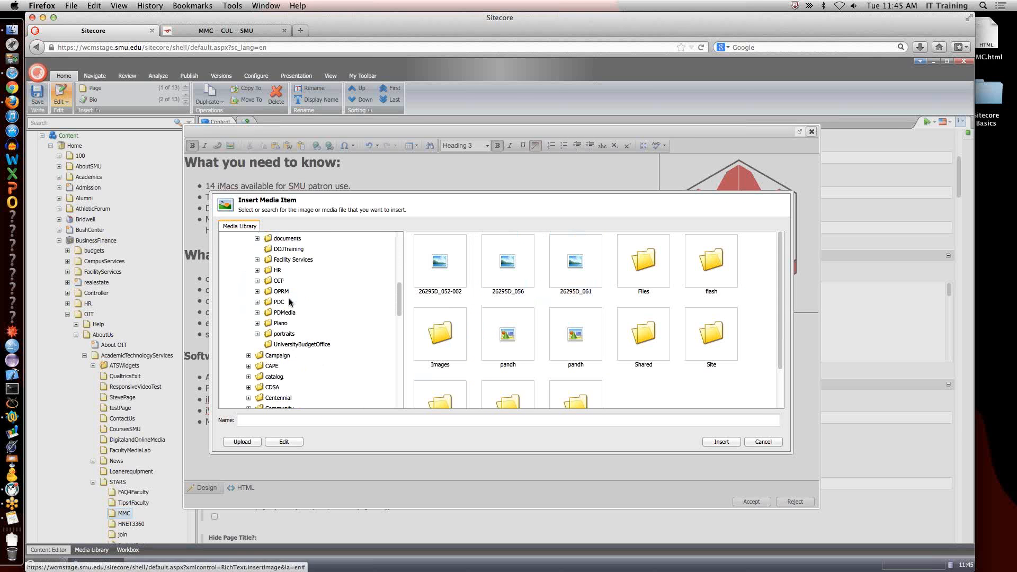
{"action": "left_click", "coordinate": [257, 280]}
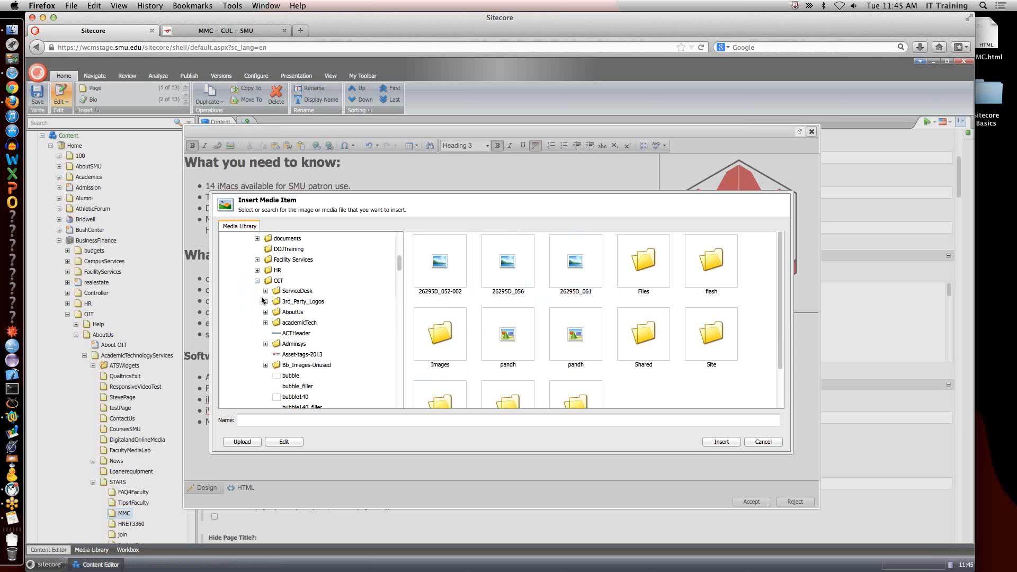
{"action": "left_click", "coordinate": [264, 324]}
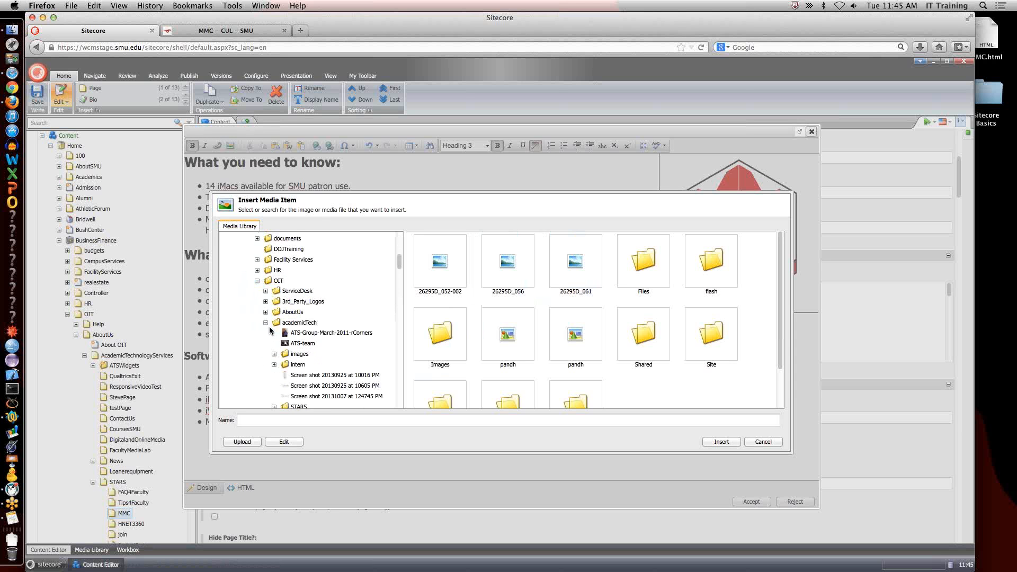
{"action": "scroll", "coordinate": [270, 313], "scroll_direction": "down", "scroll_amount": 5}
{"action": "left_click", "coordinate": [275, 291]}
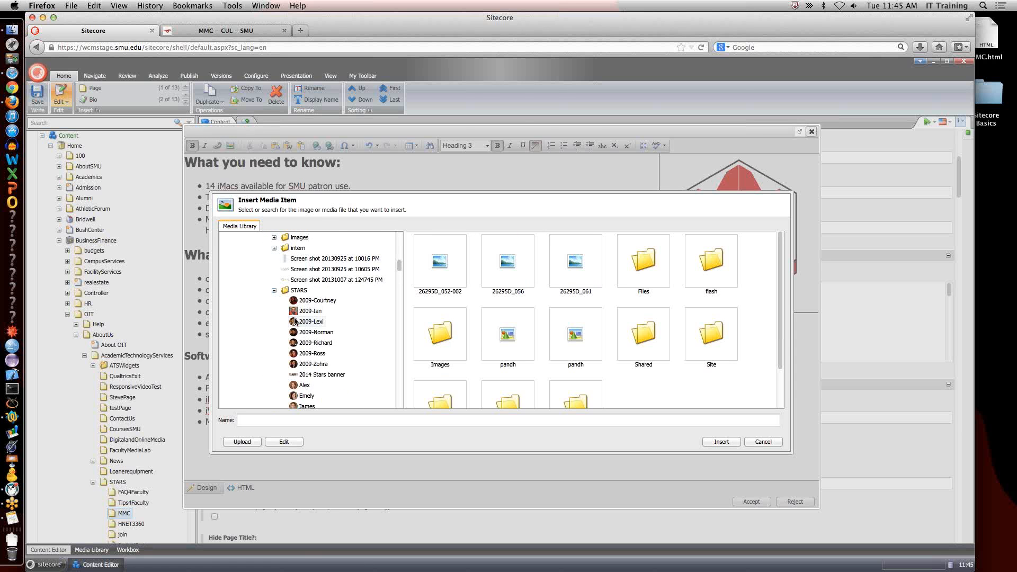
{"action": "scroll", "coordinate": [317, 335], "scroll_direction": "down", "scroll_amount": 2}
{"action": "left_click", "coordinate": [282, 332]}
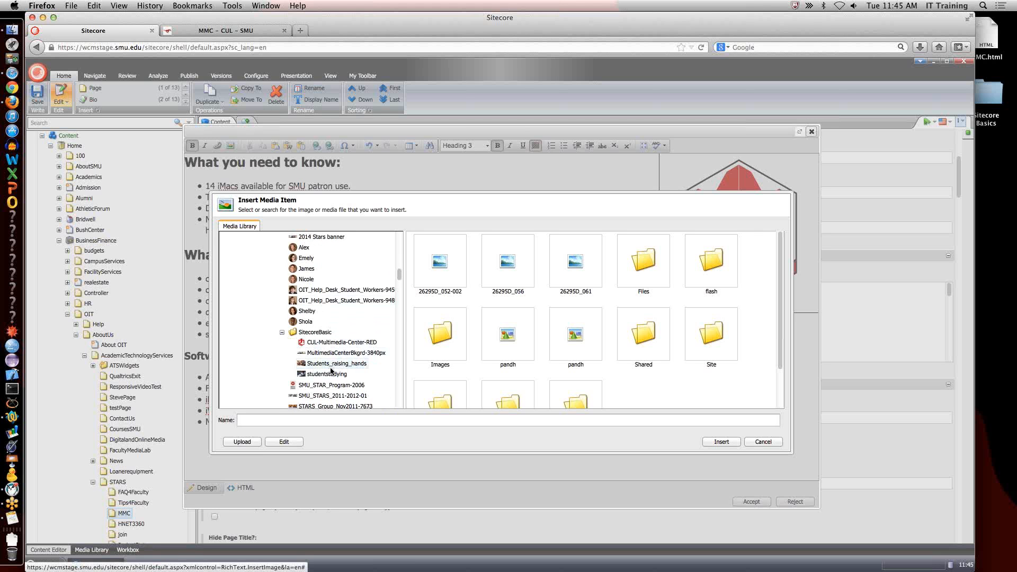
{"action": "left_click", "coordinate": [323, 373]}
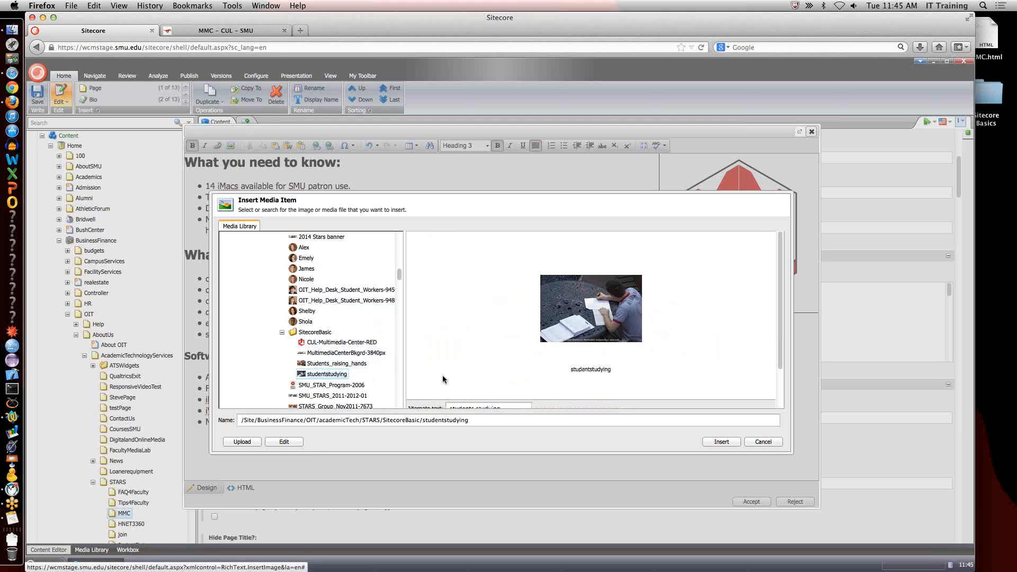
Set the studentstudying image's width to 300 with proportional height and insert it into the body text.
{"action": "scroll", "coordinate": [636, 404], "scroll_direction": "down", "scroll_amount": 2}
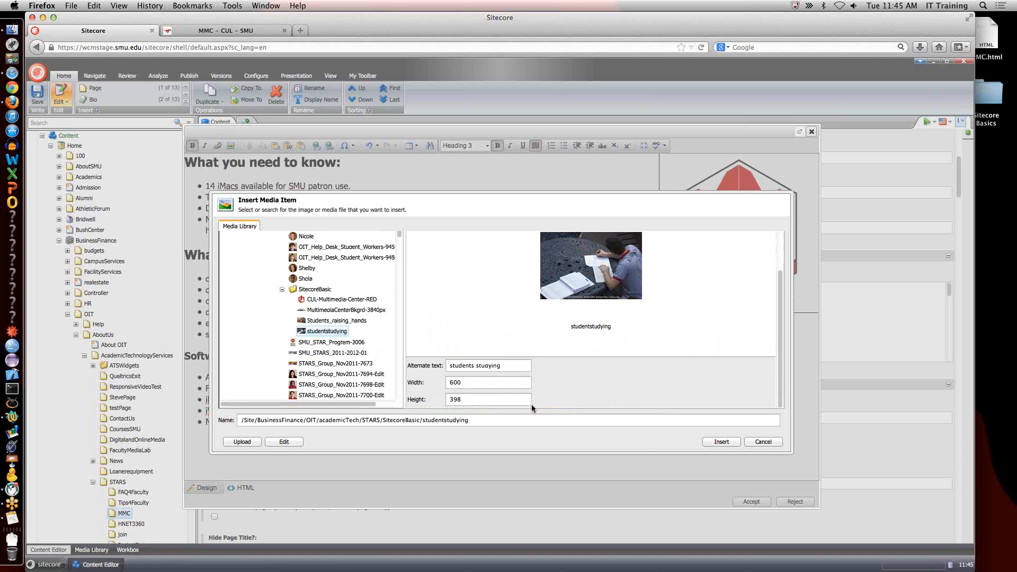
{"action": "double_click", "coordinate": [451, 382]}
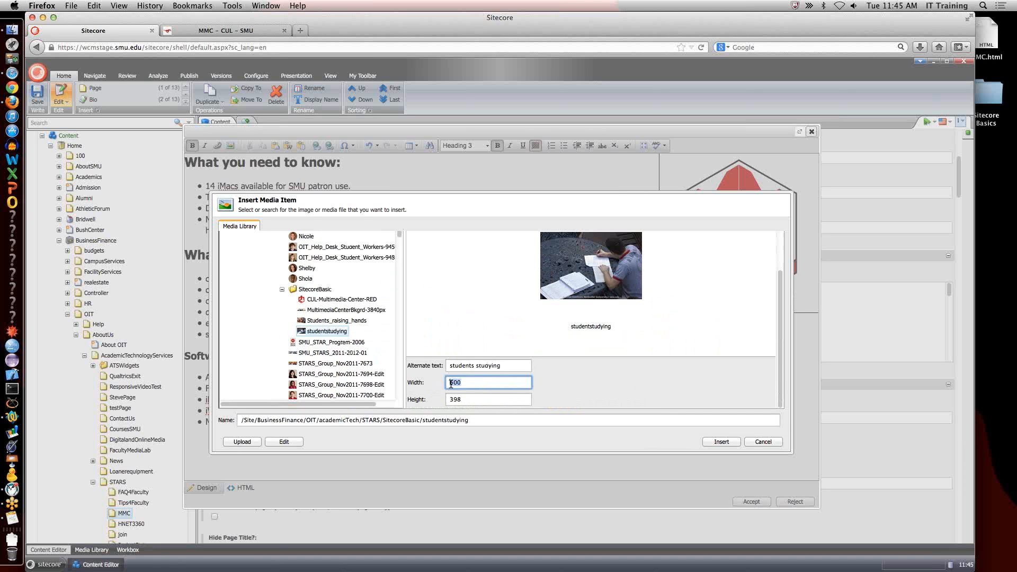
{"action": "type", "text": "30"}
{"action": "key", "text": "Tab"}
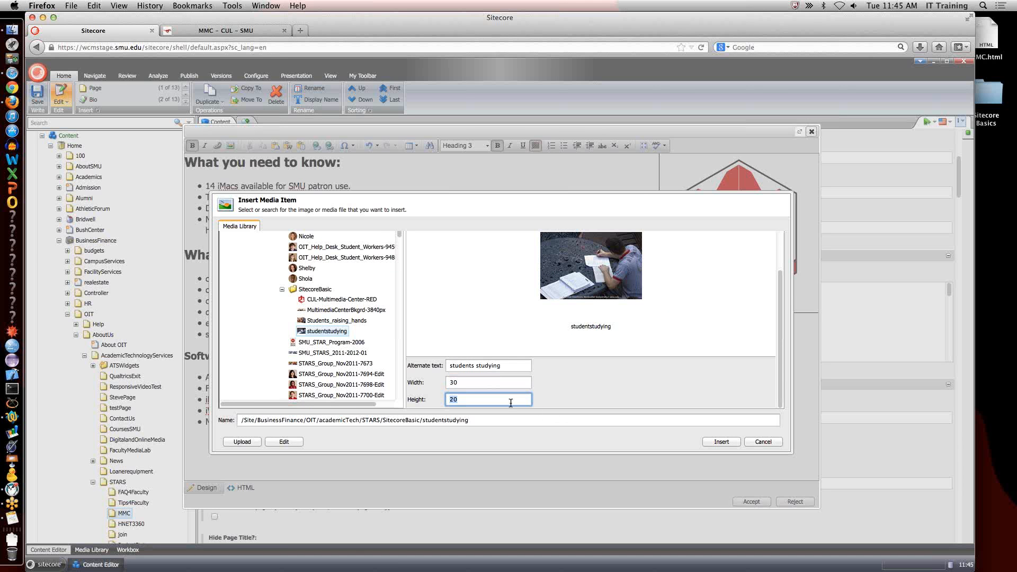
{"action": "left_click", "coordinate": [502, 382]}
{"action": "type", "text": "0"}
{"action": "key", "text": "Tab"}
{"action": "left_click", "coordinate": [730, 440]}
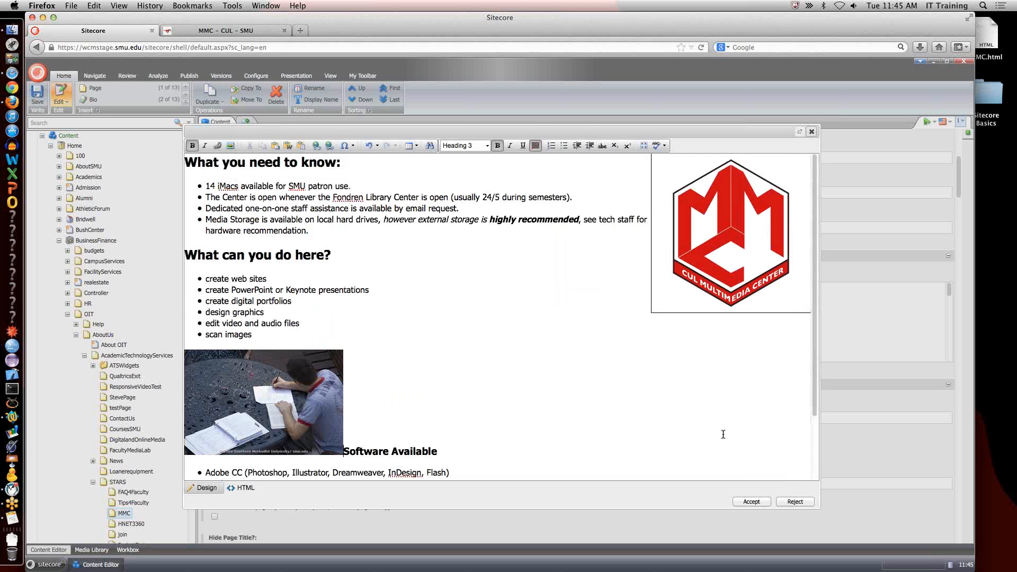
Set the inserted student photo's image alignment to left in its properties.
{"action": "right_click", "coordinate": [266, 406]}
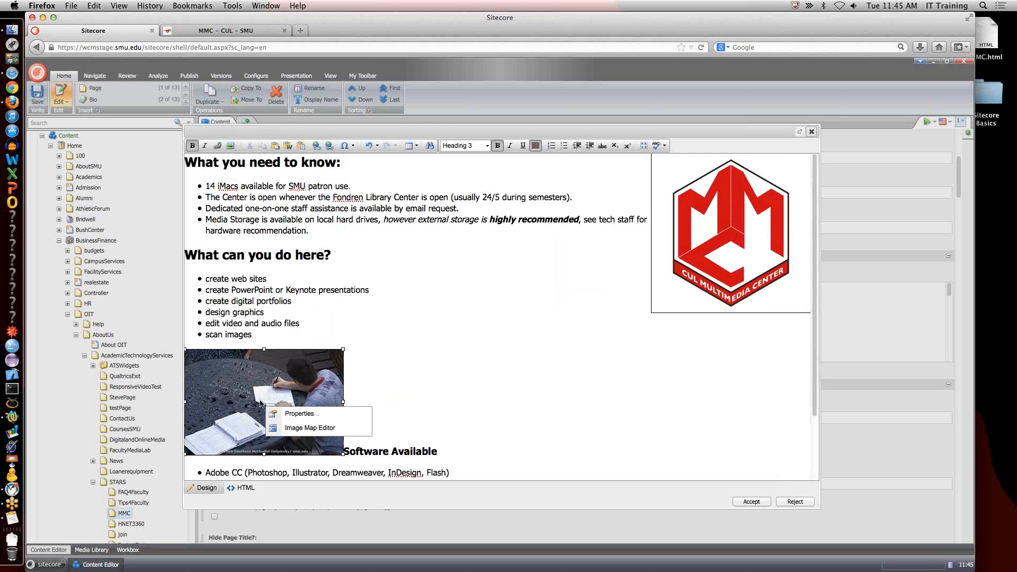
{"action": "left_click", "coordinate": [299, 415]}
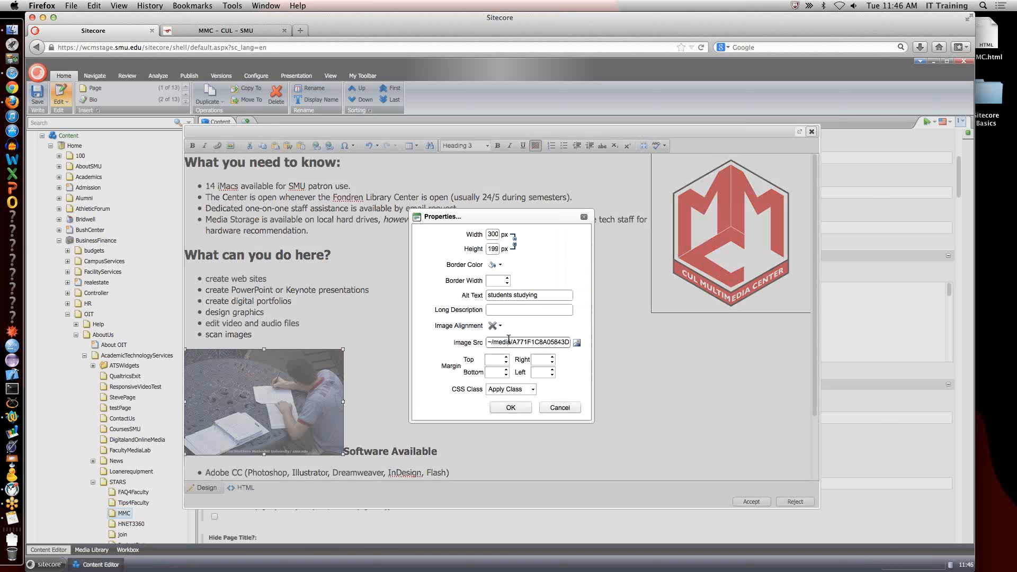
{"action": "left_click", "coordinate": [495, 325]}
{"action": "left_click", "coordinate": [491, 359]}
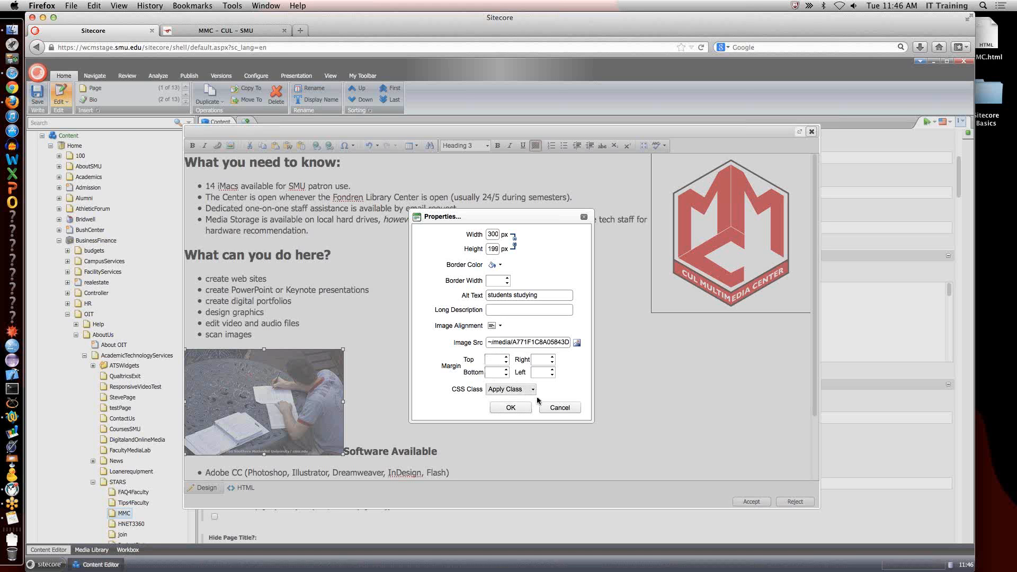
{"action": "left_click", "coordinate": [510, 407]}
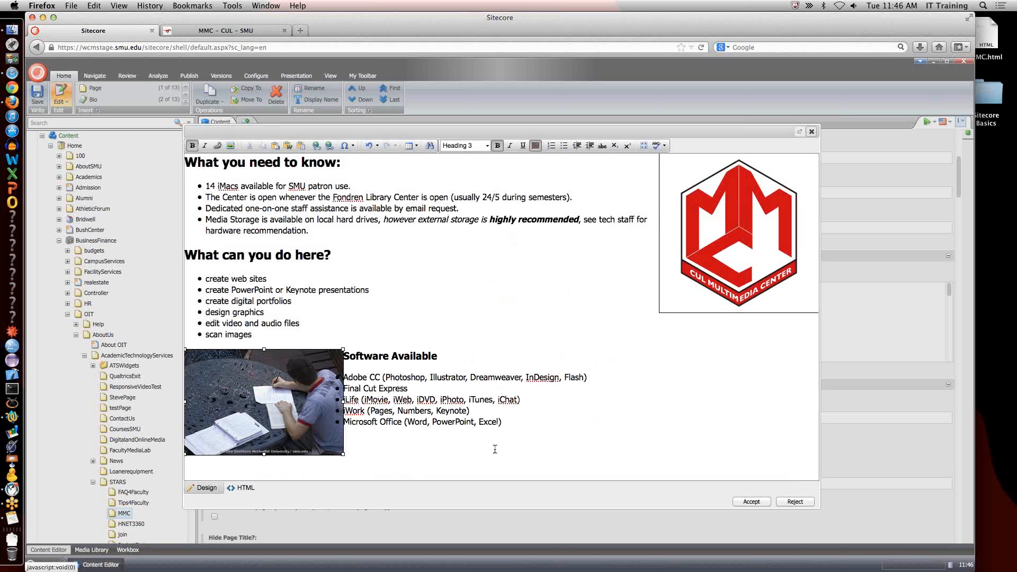
Give the student photo a right margin of 20 in its properties and accept the body text changes.
{"action": "right_click", "coordinate": [304, 400]}
{"action": "left_click", "coordinate": [347, 411]}
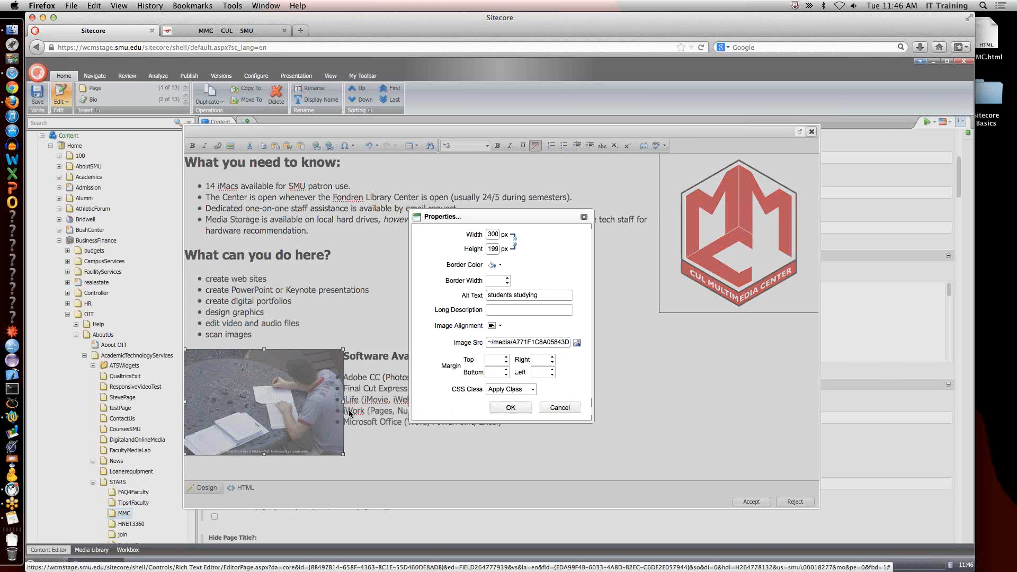
{"action": "left_click", "coordinate": [541, 359]}
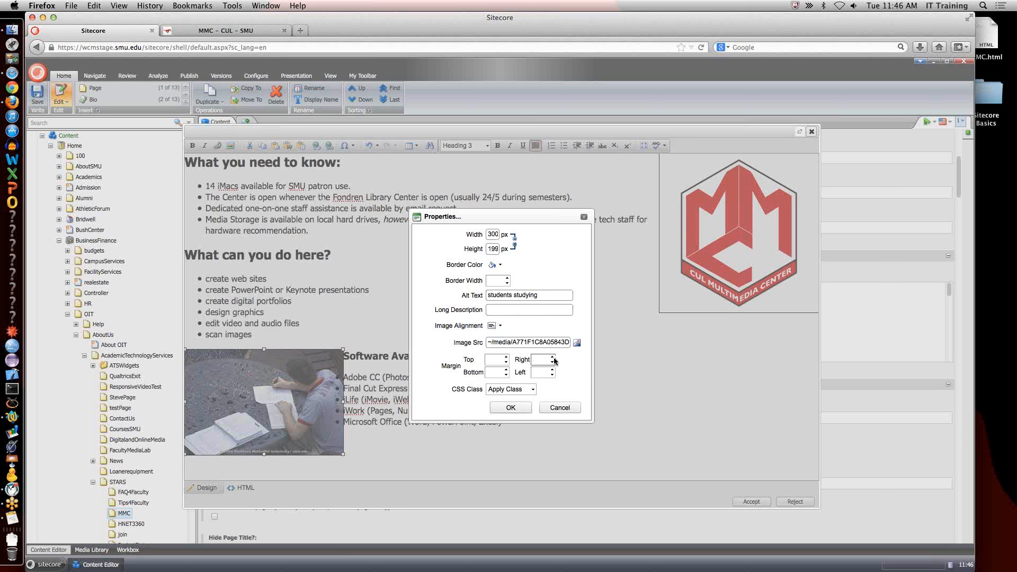
{"action": "type", "text": "20"}
{"action": "left_click", "coordinate": [510, 407]}
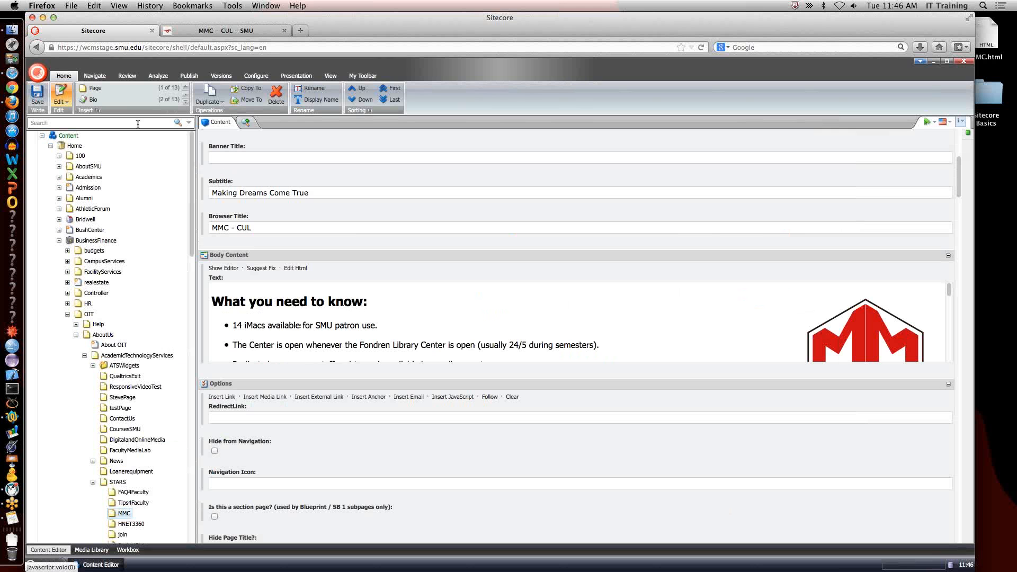
Save the MMC page and preview it to check the placement of the logo and the student photo.
{"action": "left_click", "coordinate": [37, 94]}
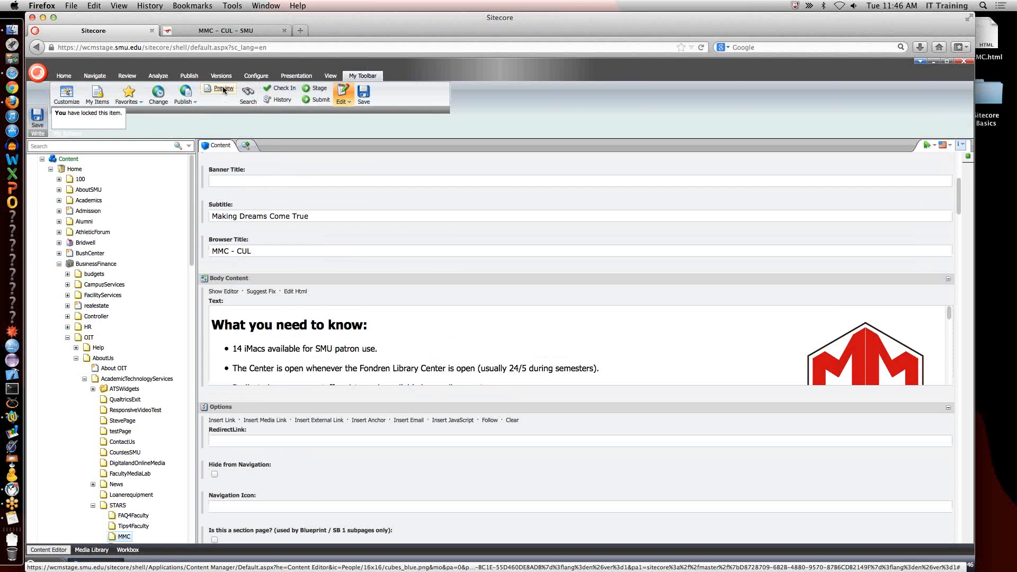
{"action": "left_click", "coordinate": [223, 89]}
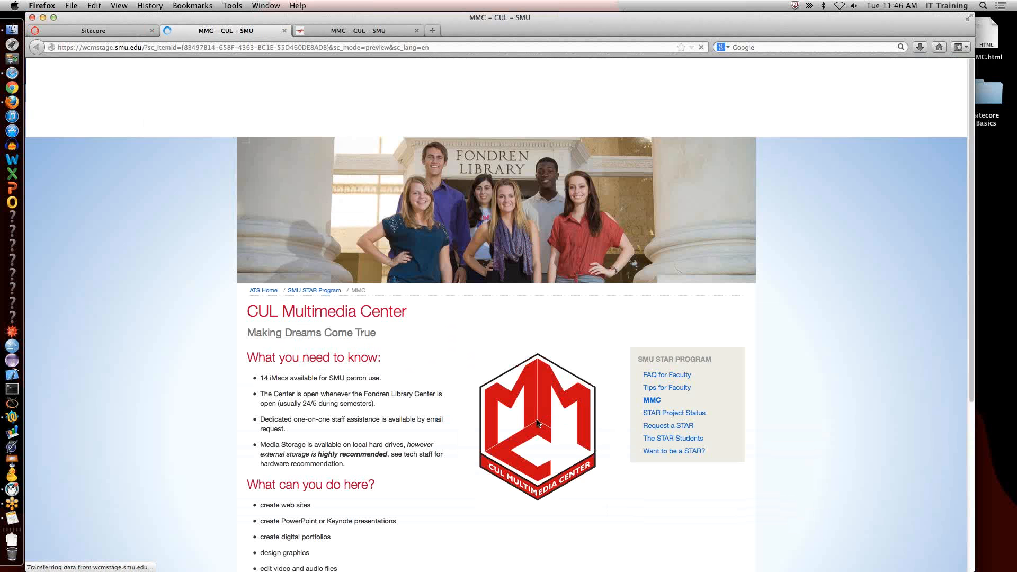
{"action": "scroll", "coordinate": [536, 421], "scroll_direction": "down", "scroll_amount": 5}
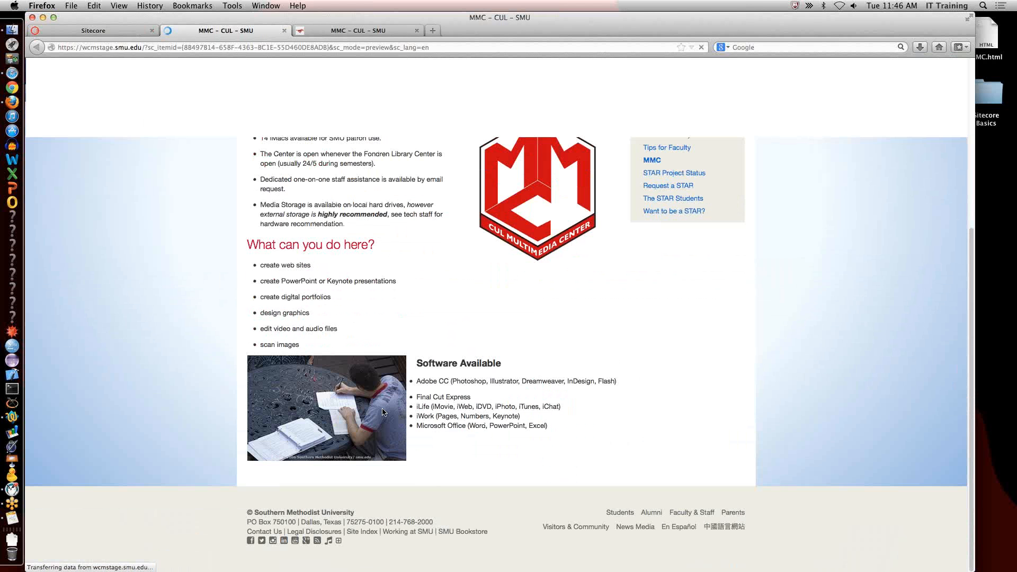
{"action": "scroll", "coordinate": [567, 312], "scroll_direction": "up", "scroll_amount": 5}
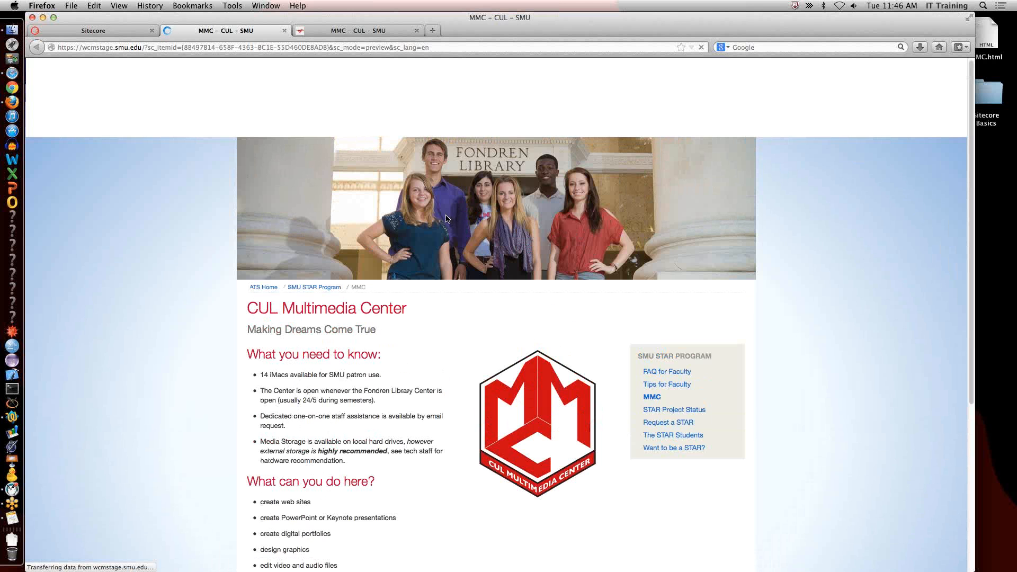
Return to the MMC item in the content editor and browse for media for its Header Image field.
{"action": "left_click", "coordinate": [114, 33]}
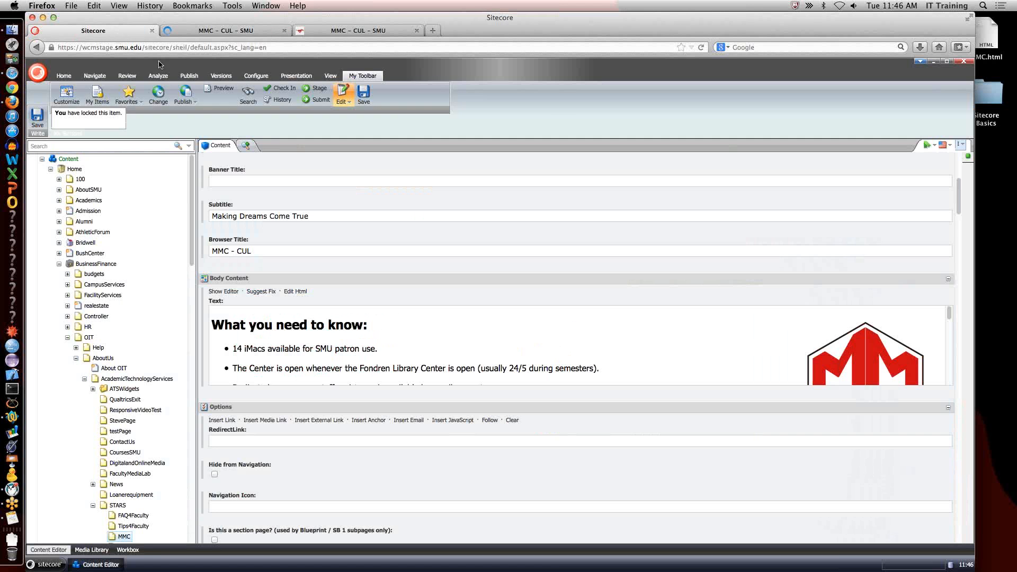
{"action": "scroll", "coordinate": [280, 414], "scroll_direction": "down", "scroll_amount": 2}
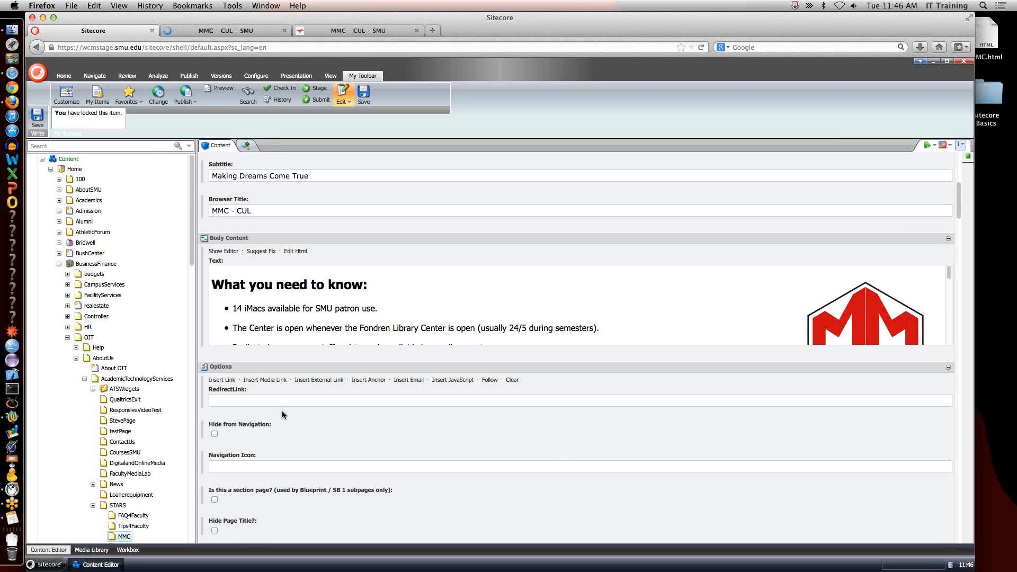
{"action": "scroll", "coordinate": [281, 411], "scroll_direction": "down", "scroll_amount": 1}
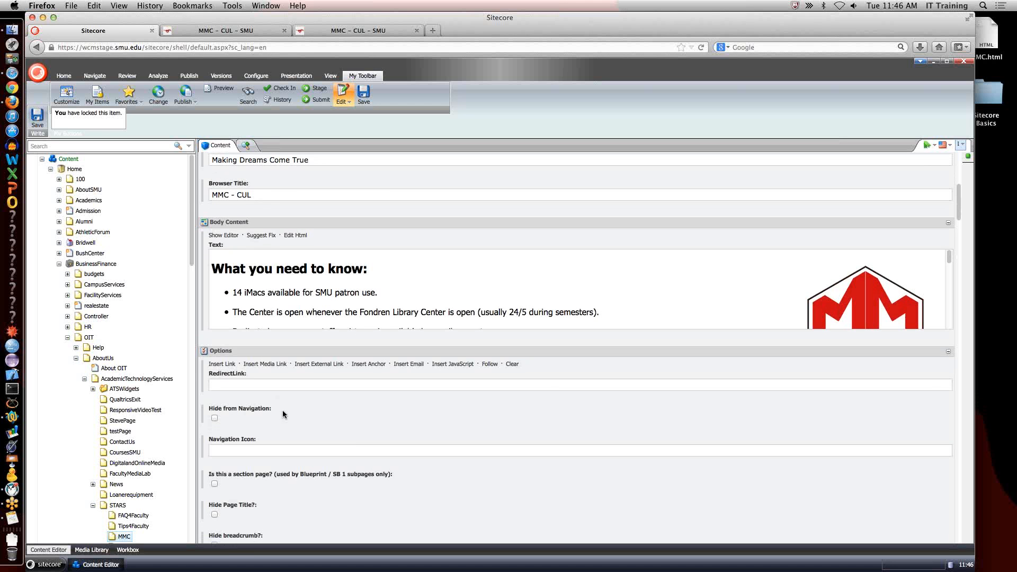
{"action": "scroll", "coordinate": [284, 405], "scroll_direction": "up", "scroll_amount": 5}
{"action": "scroll", "coordinate": [284, 405], "scroll_direction": "down", "scroll_amount": 4}
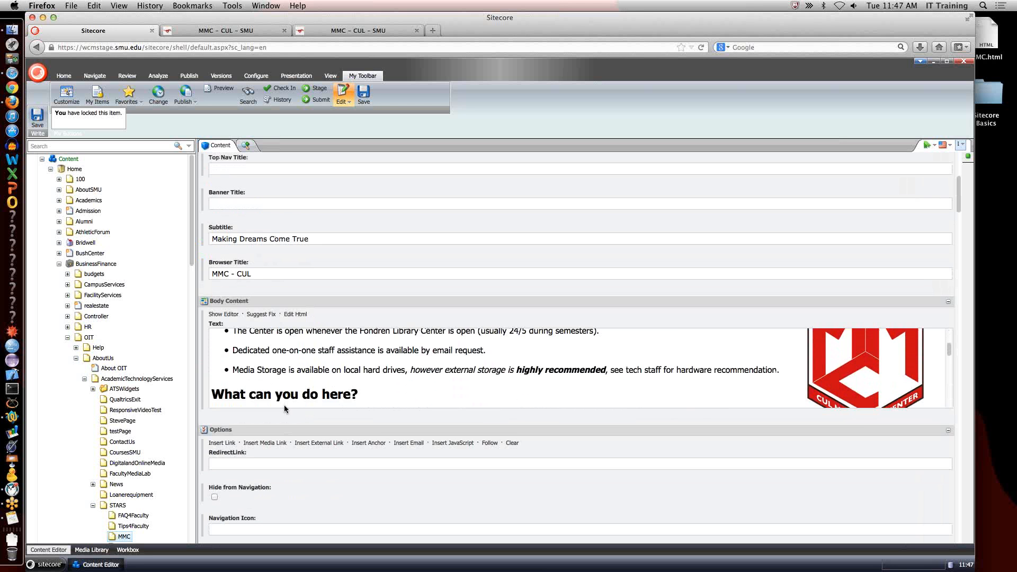
{"action": "scroll", "coordinate": [271, 455], "scroll_direction": "up", "scroll_amount": 2}
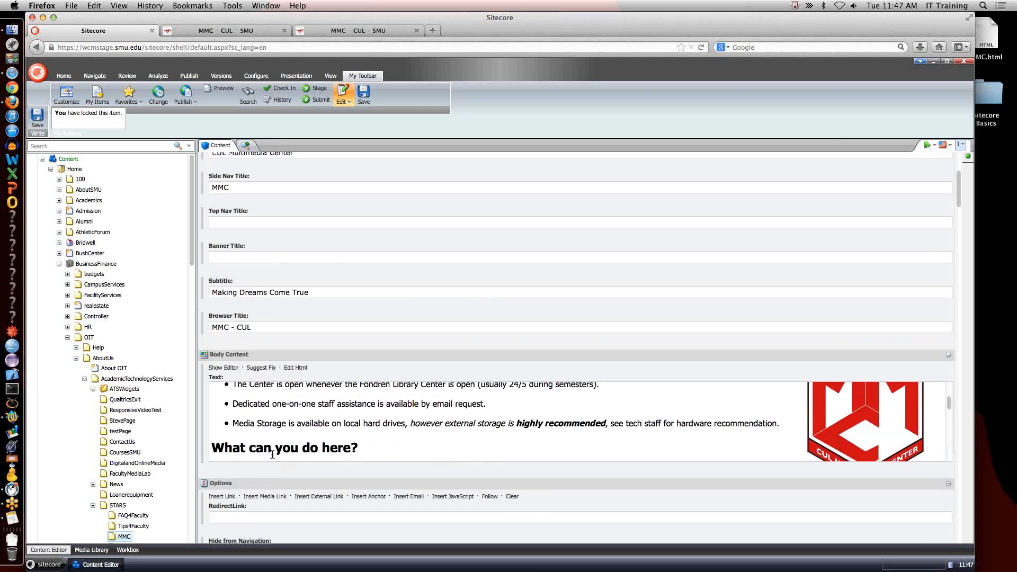
{"action": "scroll", "coordinate": [273, 456], "scroll_direction": "down", "scroll_amount": 10}
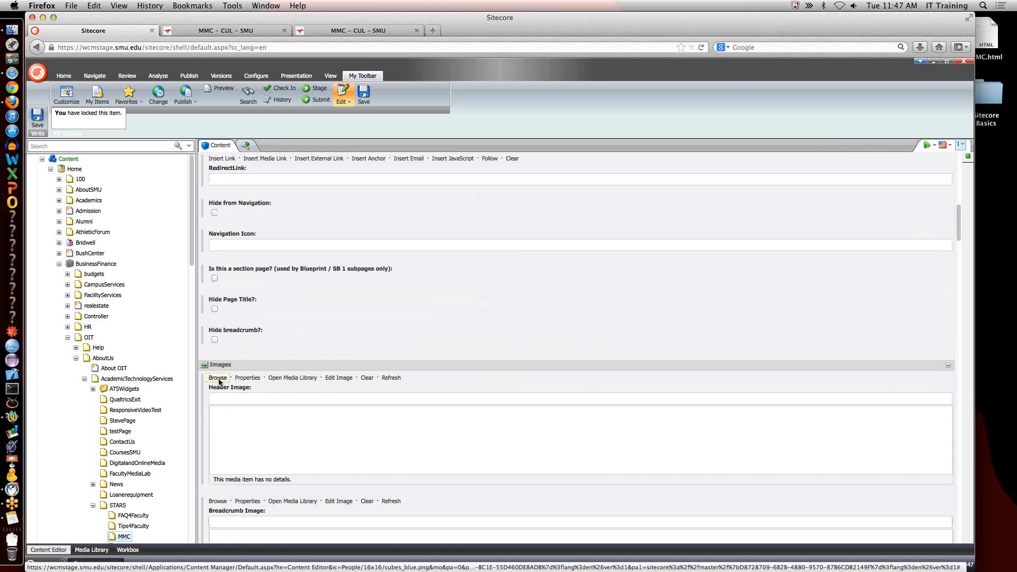
{"action": "left_click", "coordinate": [218, 378]}
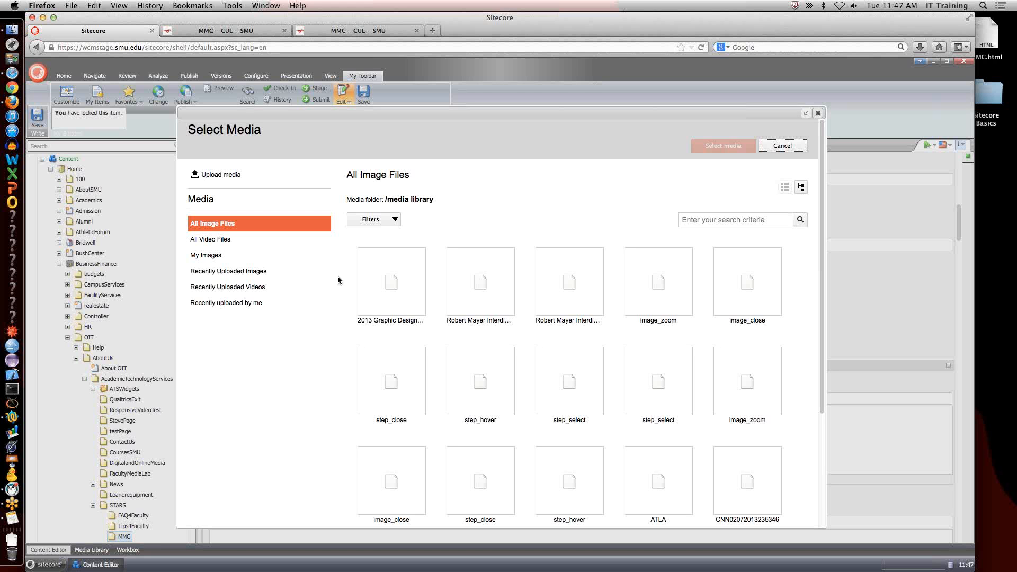
Search all image files for "cul" and look through the matching images.
{"action": "left_click", "coordinate": [707, 219]}
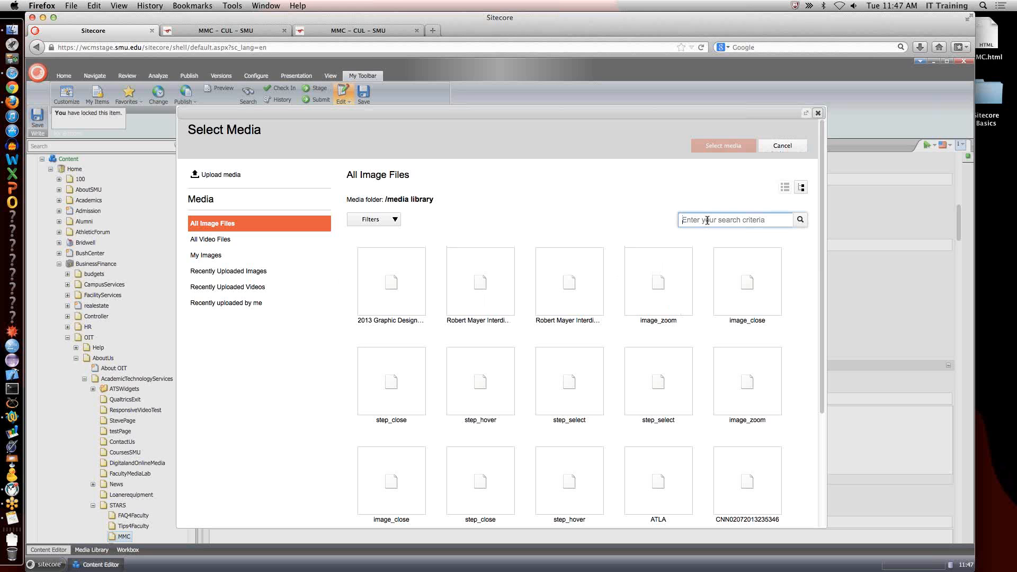
{"action": "type", "text": "cul"}
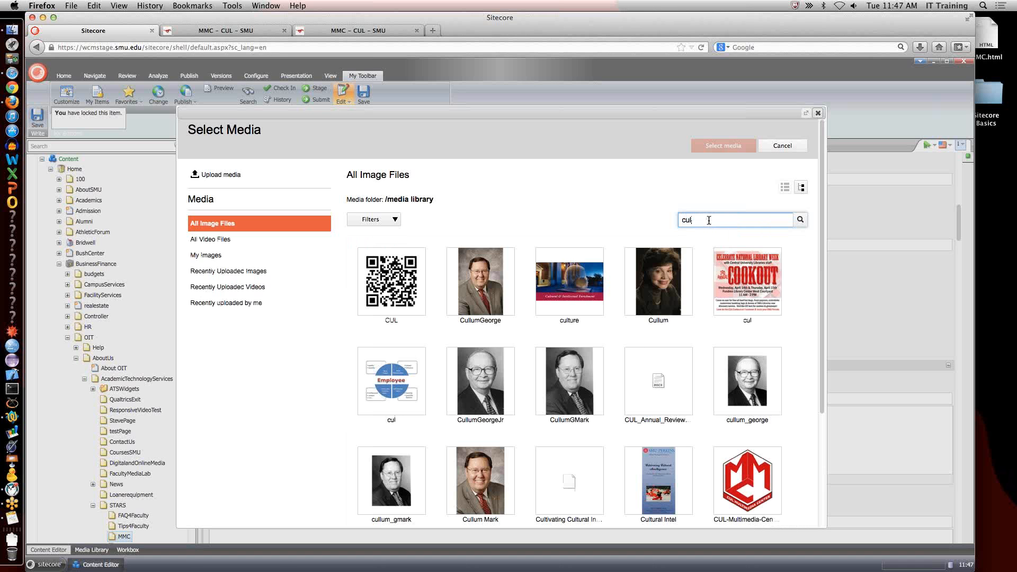
{"action": "scroll", "coordinate": [679, 386], "scroll_direction": "down", "scroll_amount": 5}
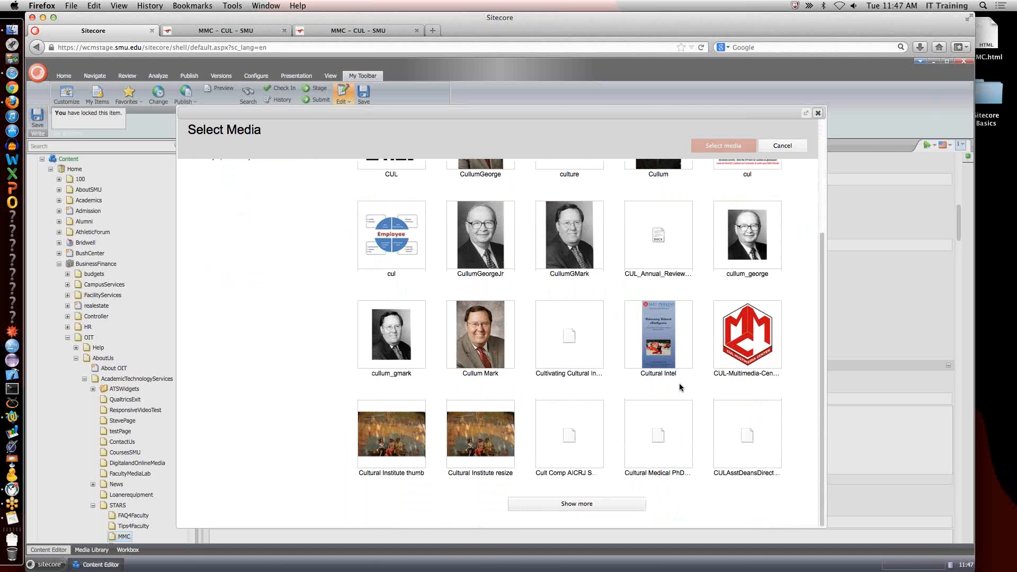
{"action": "scroll", "coordinate": [679, 383], "scroll_direction": "up", "scroll_amount": 5}
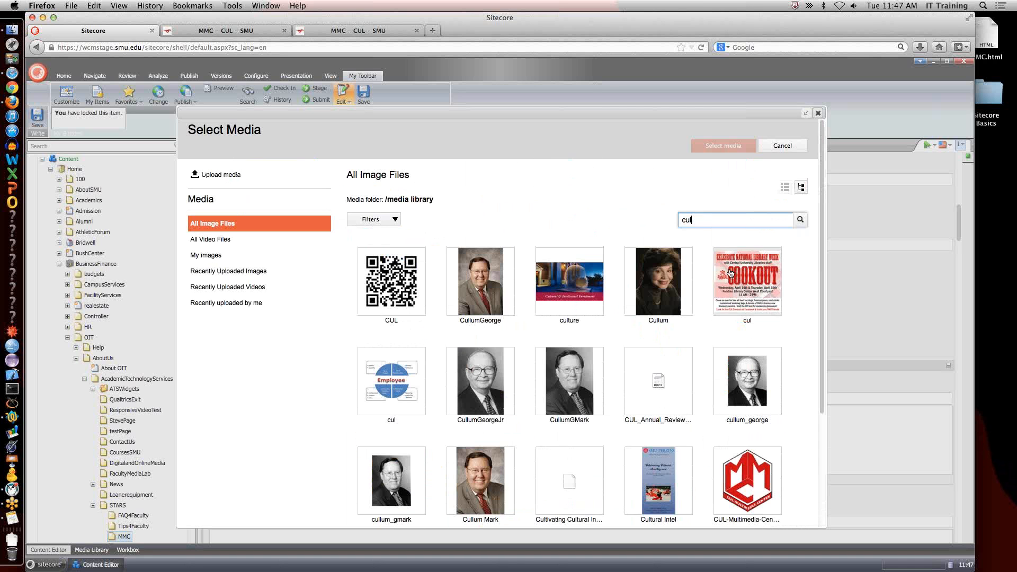
Search all image files for "multimediacenter" to locate the header image.
{"action": "double_click", "coordinate": [699, 219]}
{"action": "type", "text": "multimediac"}
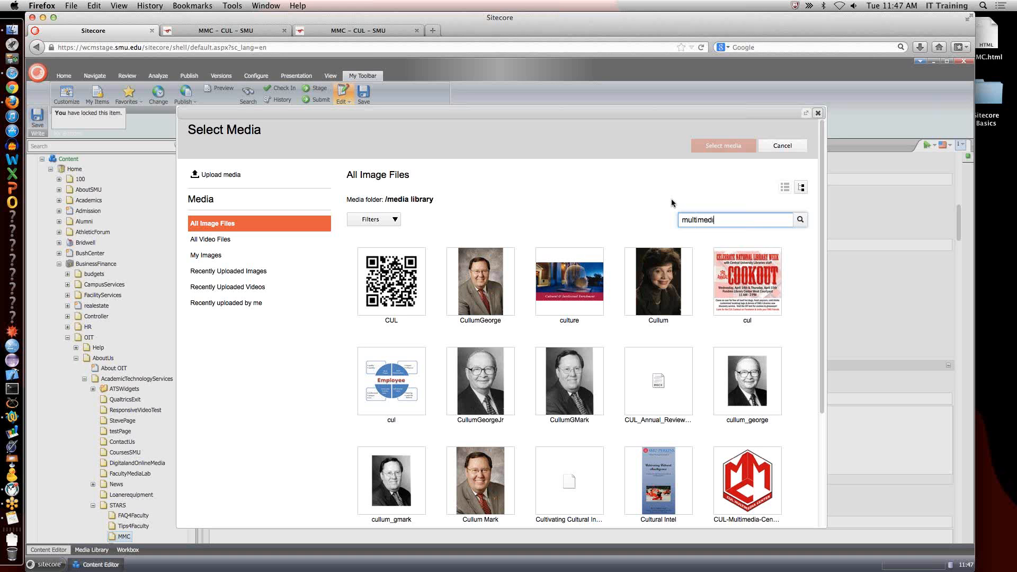
{"action": "type", "text": "enter"}
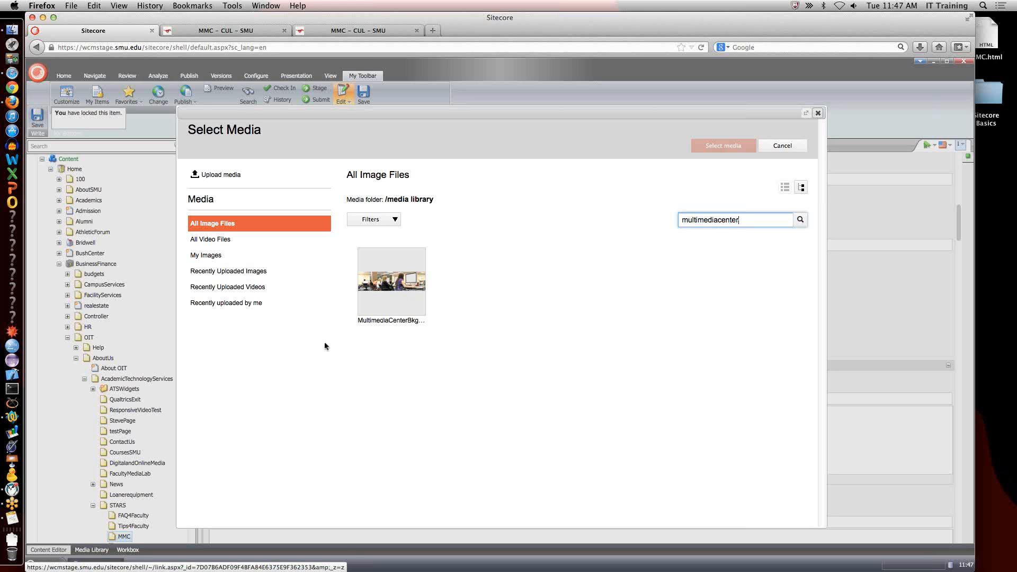
{"action": "left_click", "coordinate": [7, 556]}
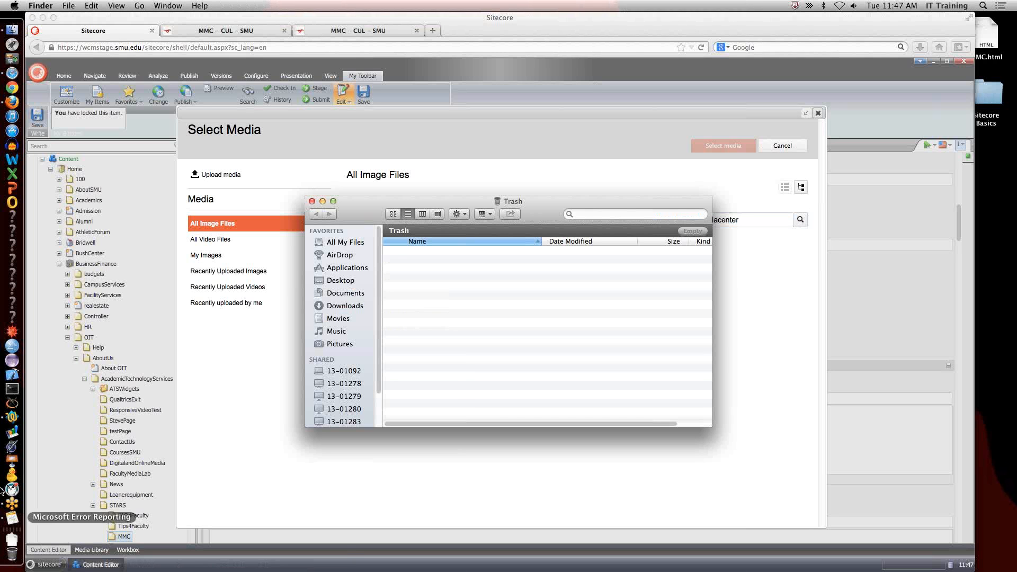
{"action": "left_click", "coordinate": [311, 202]}
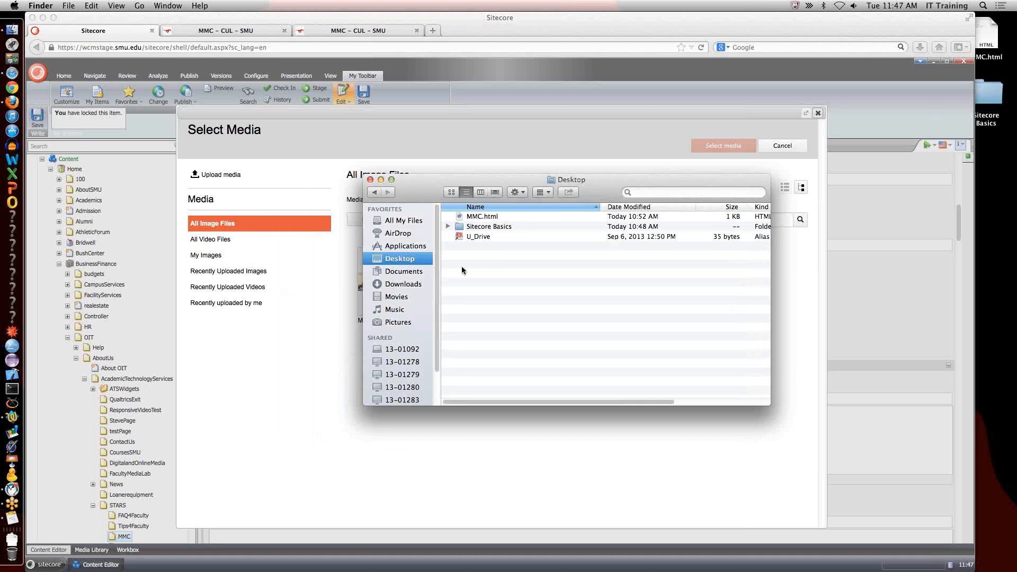
{"action": "left_click", "coordinate": [319, 316]}
Set MultimediaCenterBkgrd-3840px as the MMC page's header image, then reload the page preview and close the duplicate preview.
{"action": "left_click", "coordinate": [391, 281]}
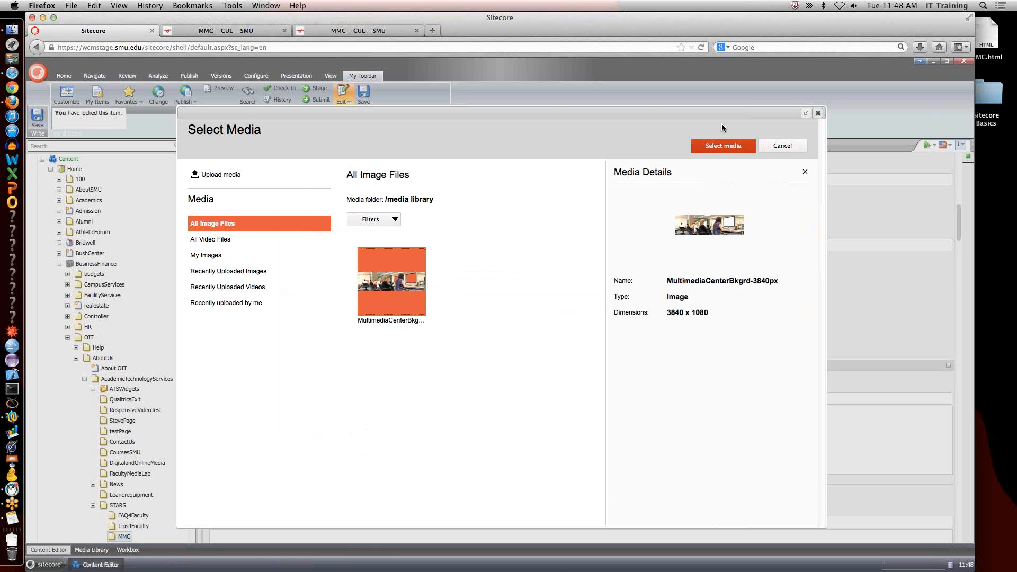
{"action": "left_click", "coordinate": [724, 145]}
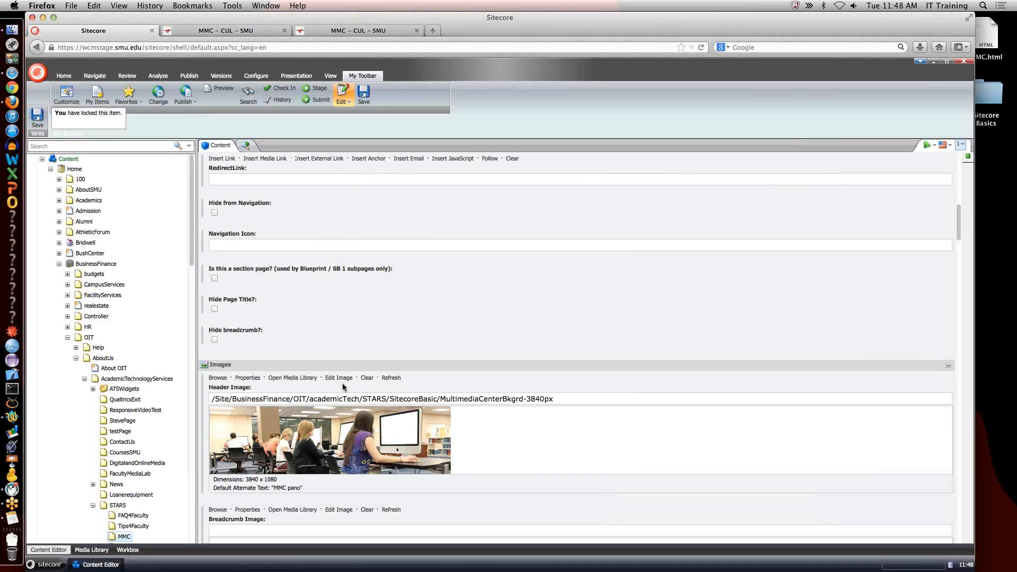
{"action": "left_click", "coordinate": [239, 28]}
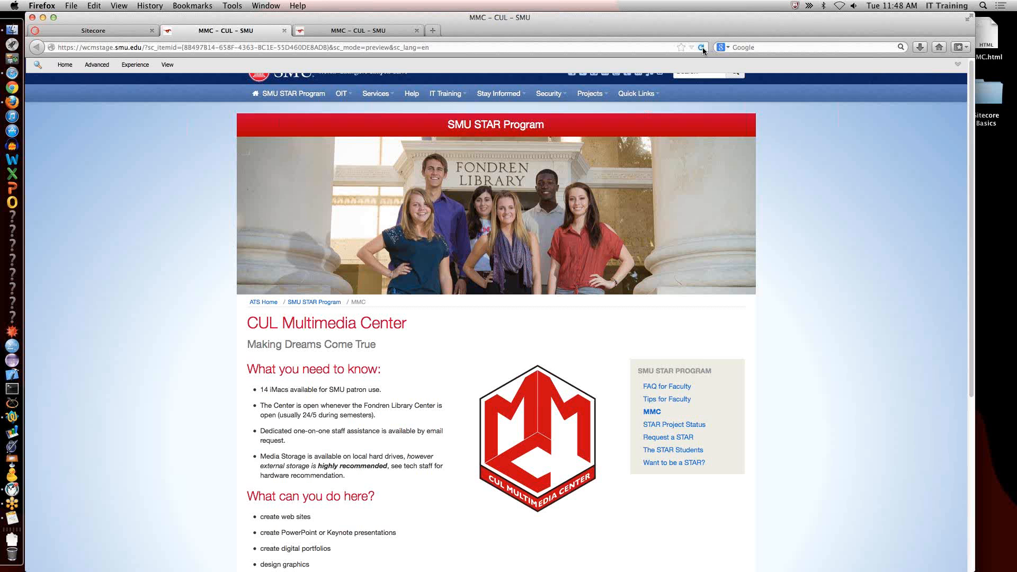
{"action": "left_click", "coordinate": [702, 47]}
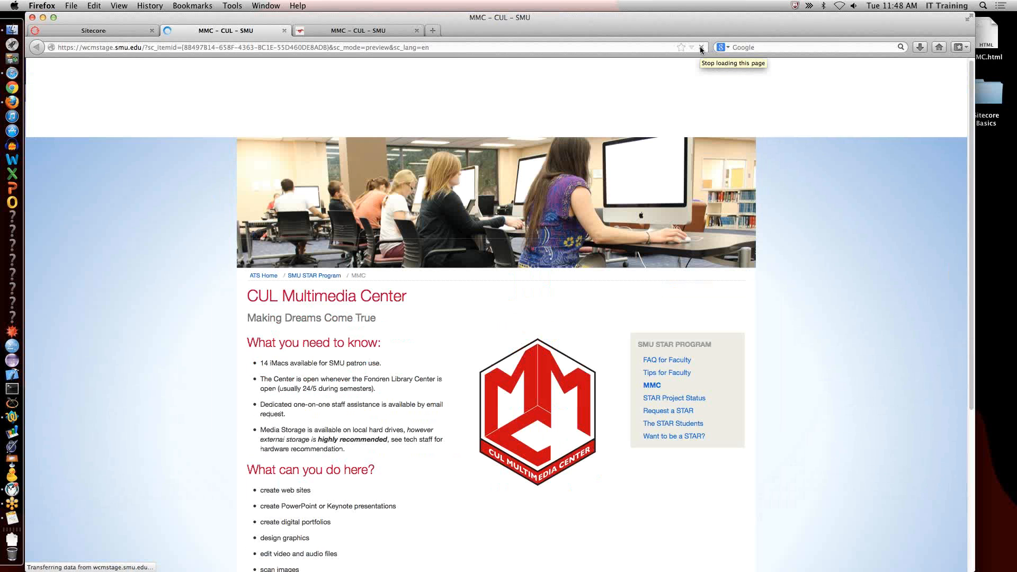
{"action": "left_click", "coordinate": [416, 31]}
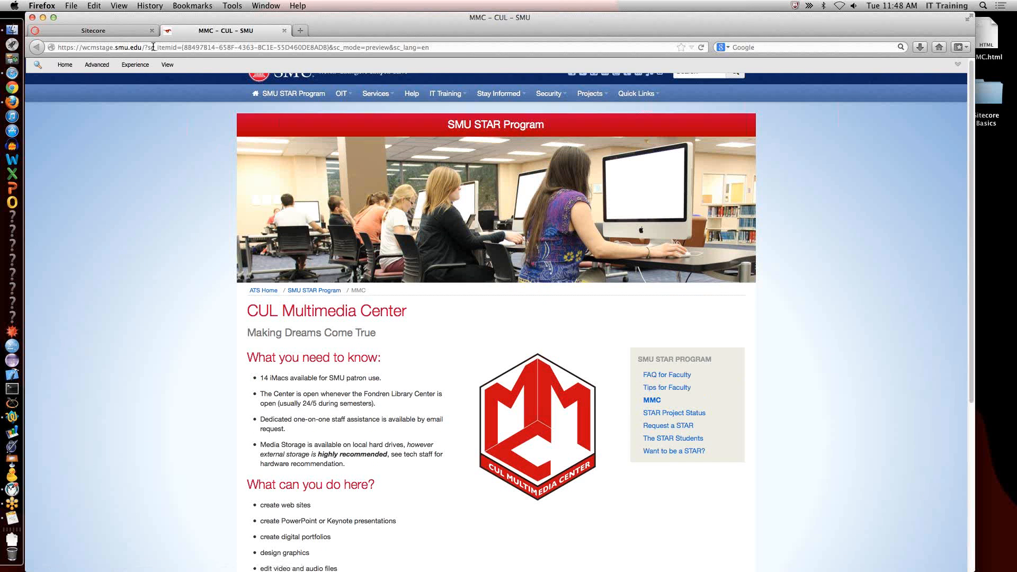
Return to the MMC item in the content editor and send it to Stage through the review workflow.
{"action": "left_click", "coordinate": [120, 32]}
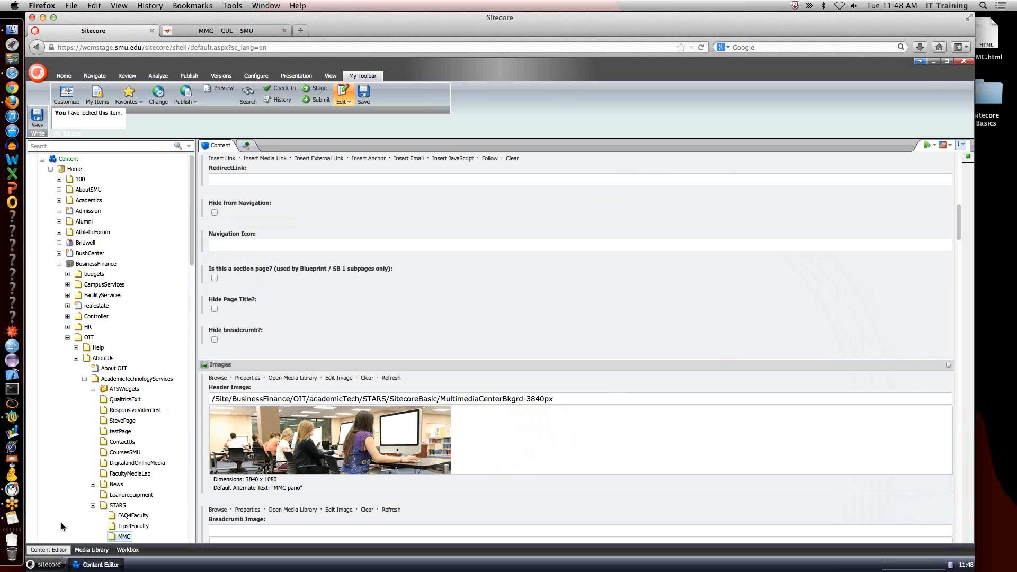
{"action": "scroll", "coordinate": [156, 335], "scroll_direction": "down", "scroll_amount": 5}
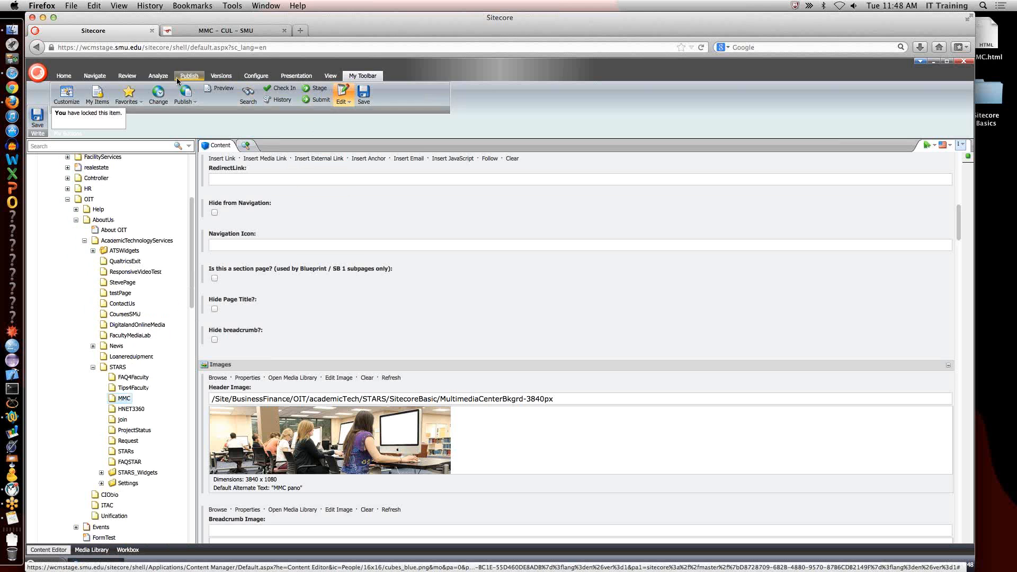
{"action": "left_click", "coordinate": [126, 76]}
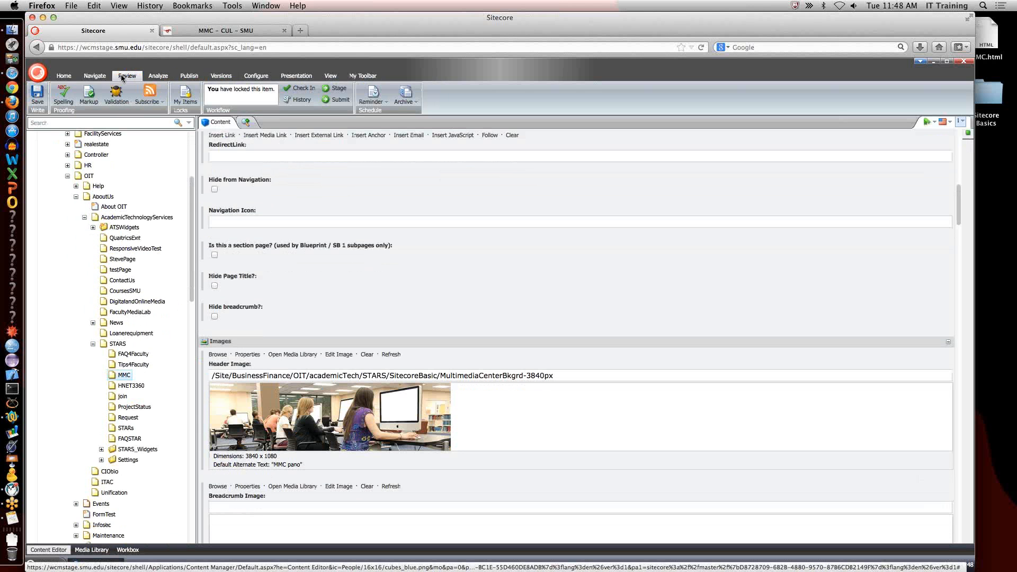
{"action": "left_click", "coordinate": [363, 76]}
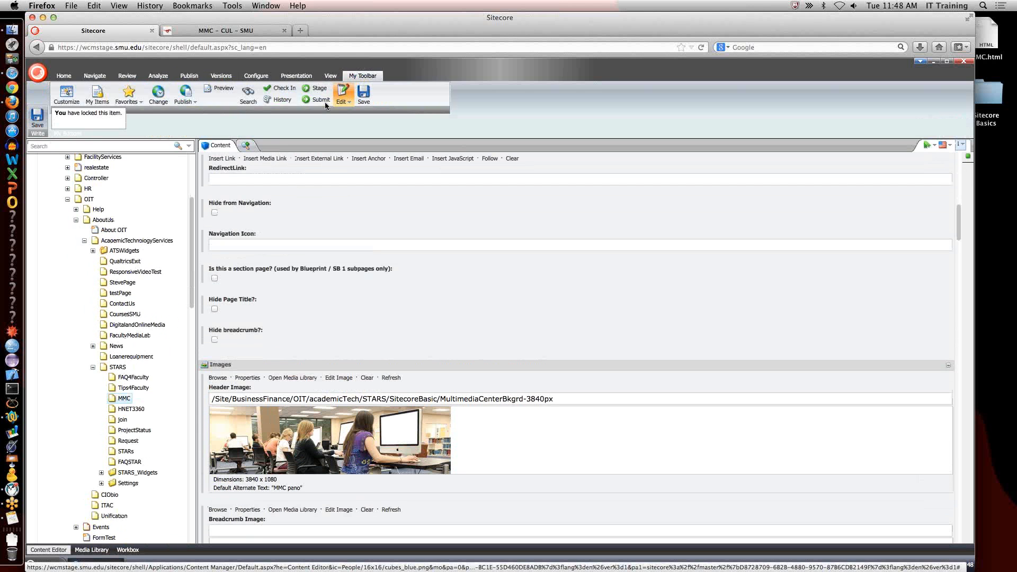
{"action": "left_click", "coordinate": [127, 76]}
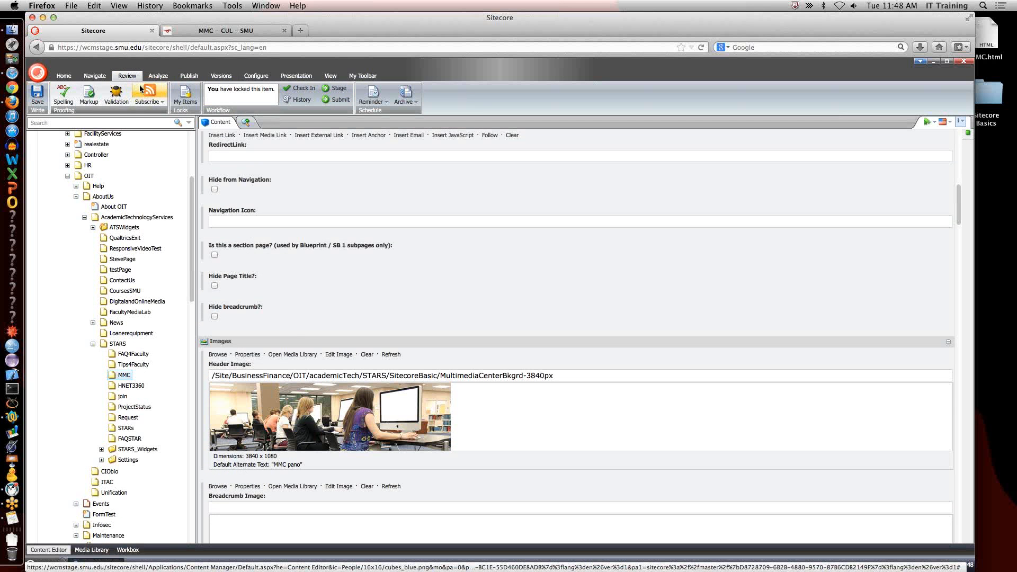
{"action": "left_click", "coordinate": [326, 93]}
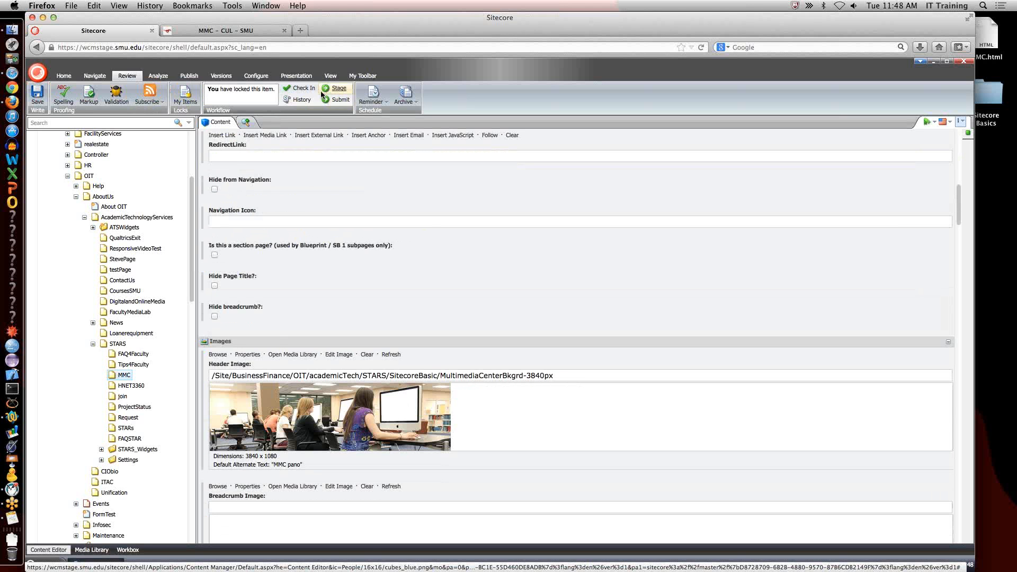
Open the MMC page from the preview's SMU STAR Program navigation and copy its full staging URL.
{"action": "left_click", "coordinate": [240, 33]}
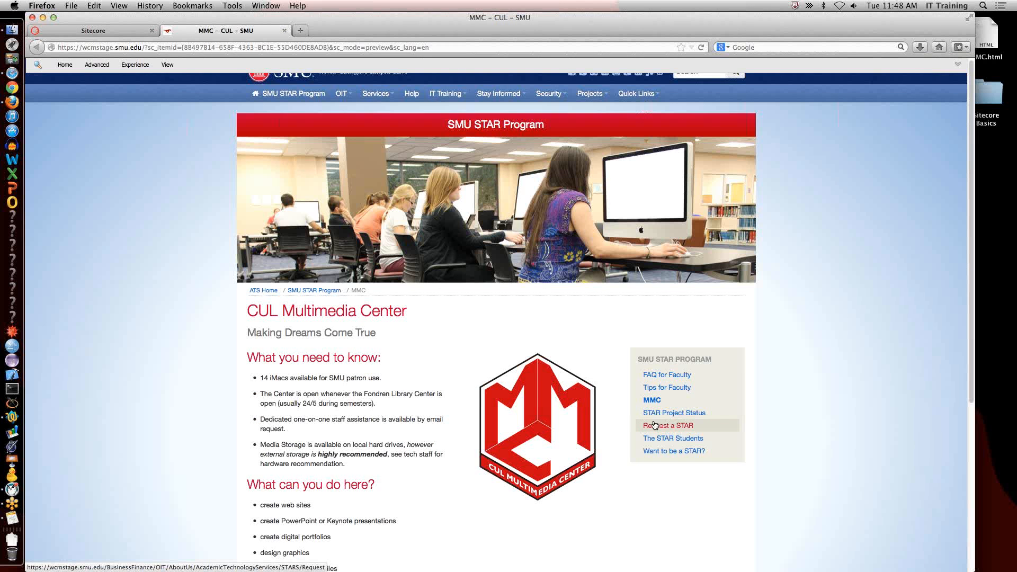
{"action": "double_click", "coordinate": [321, 47]}
{"action": "left_click", "coordinate": [320, 47]}
{"action": "triple_click", "coordinate": [320, 47]}
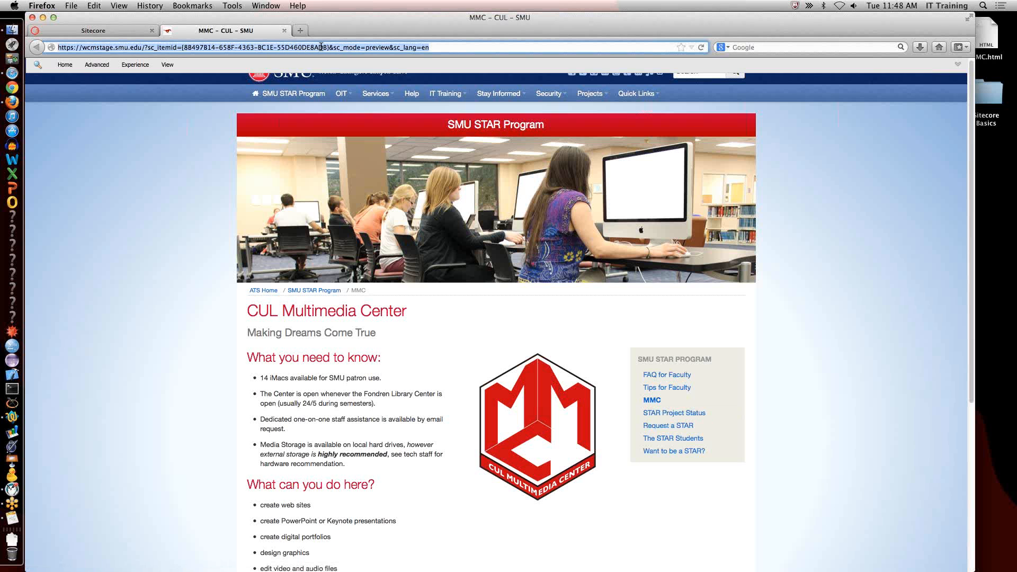
{"action": "left_click", "coordinate": [653, 401]}
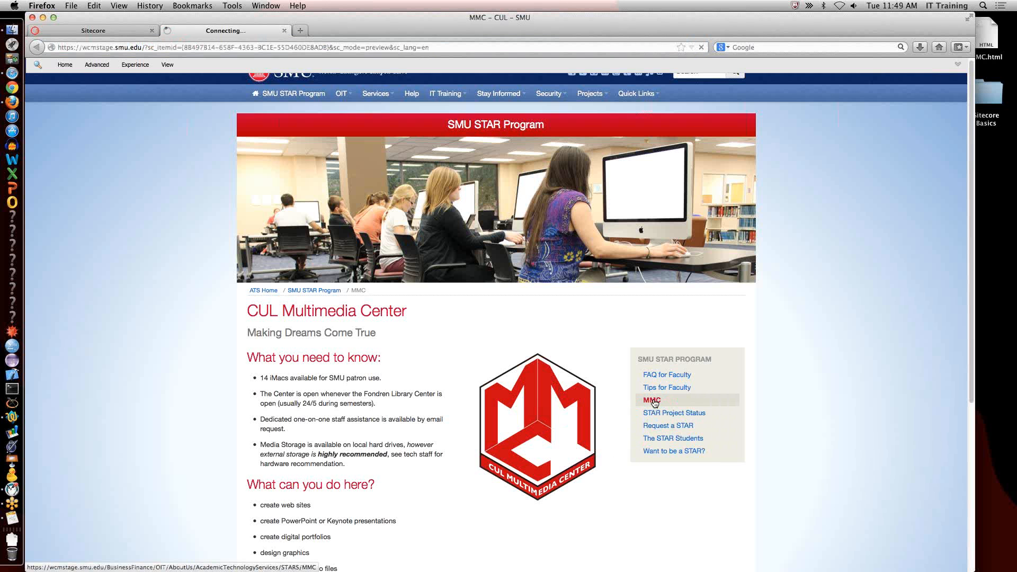
{"action": "left_click", "coordinate": [244, 48]}
{"action": "key", "text": "super+c"}
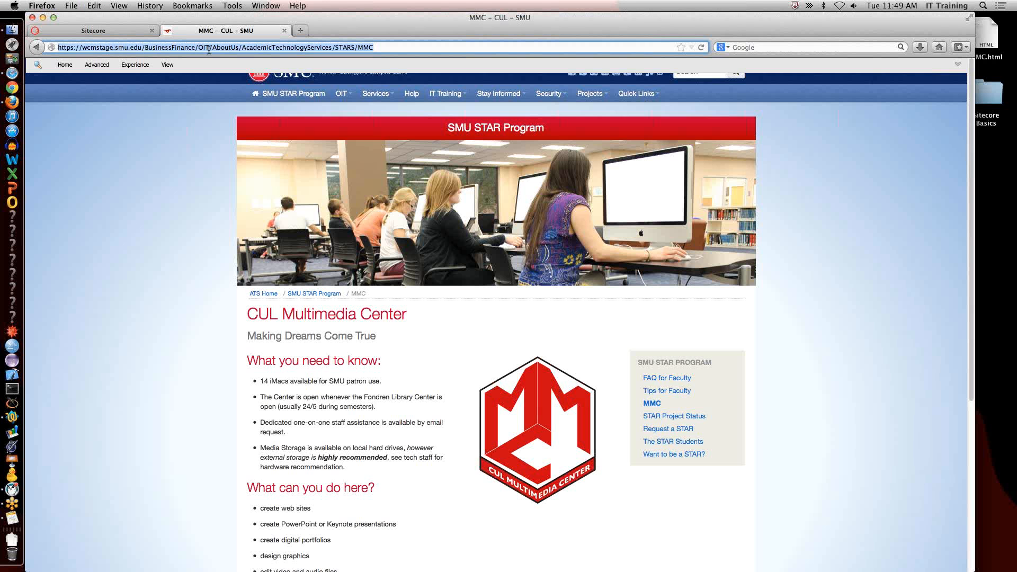
Switch to Safari, load the copied MMC staging URL in place of MMC.html and close the web inspector.
{"action": "key", "text": "super+Tab"}
{"action": "key", "text": "super+Tab"}
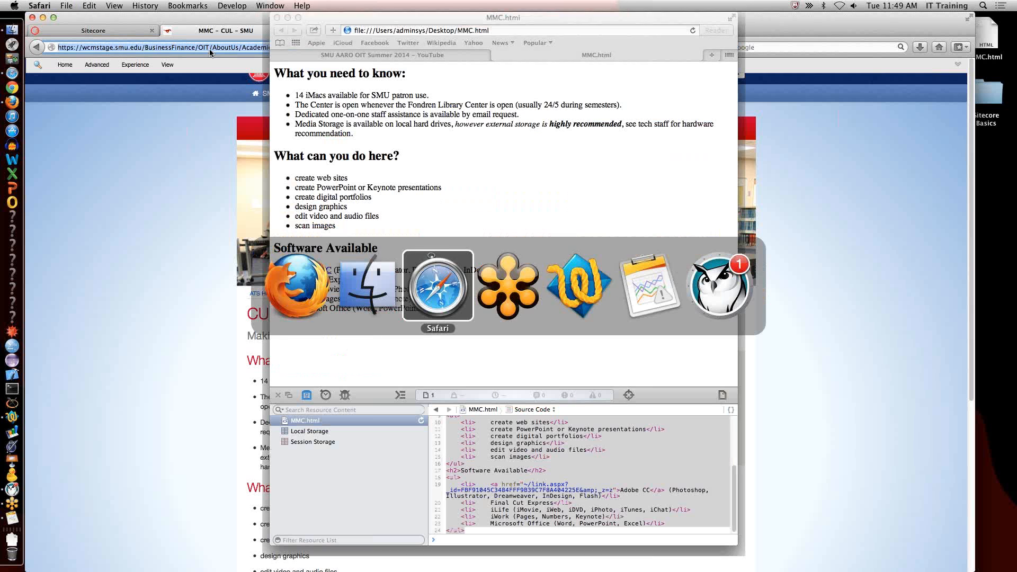
{"action": "left_click", "coordinate": [490, 28]}
{"action": "key", "text": "super+v"}
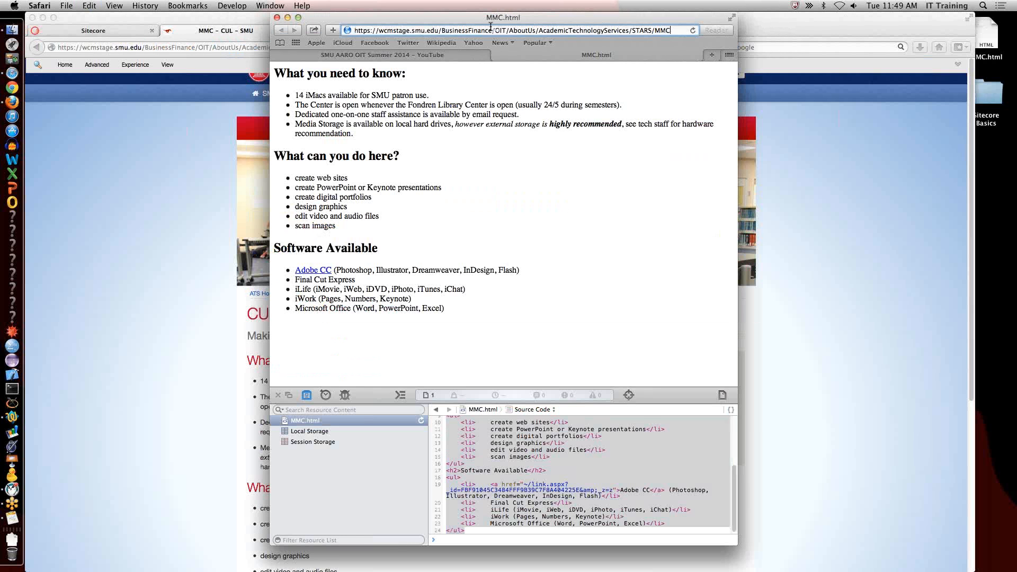
{"action": "key", "text": "Return"}
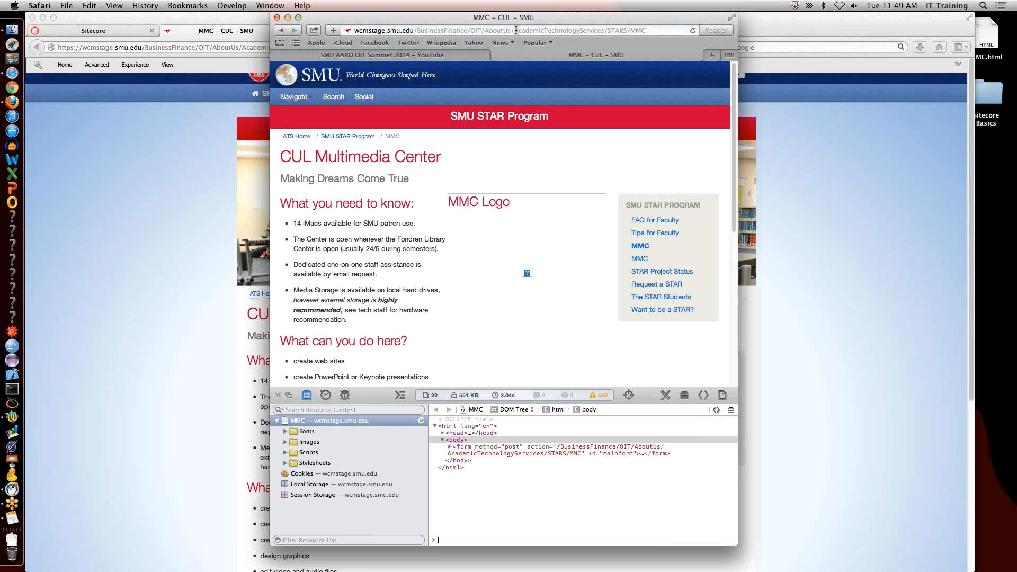
{"action": "left_click", "coordinate": [278, 395]}
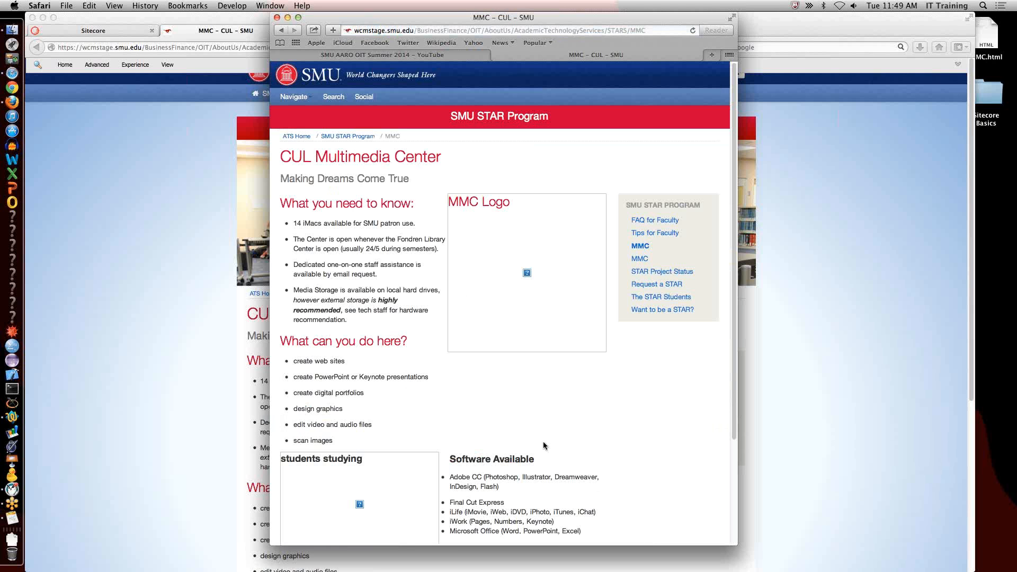
Compare how the logo and student photo display on the MMC page in Safari and in Firefox.
{"action": "scroll", "coordinate": [571, 427], "scroll_direction": "down", "scroll_amount": 5}
{"action": "scroll", "coordinate": [571, 424], "scroll_direction": "up", "scroll_amount": 5}
{"action": "left_click", "coordinate": [189, 278]}
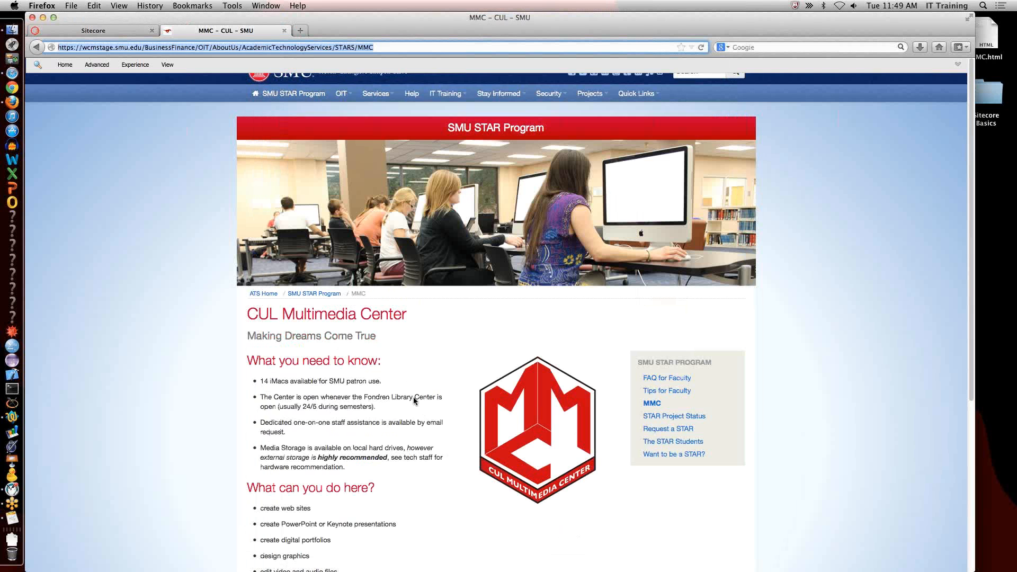
{"action": "scroll", "coordinate": [413, 397], "scroll_direction": "down", "scroll_amount": 5}
{"action": "key", "text": "super+Tab"}
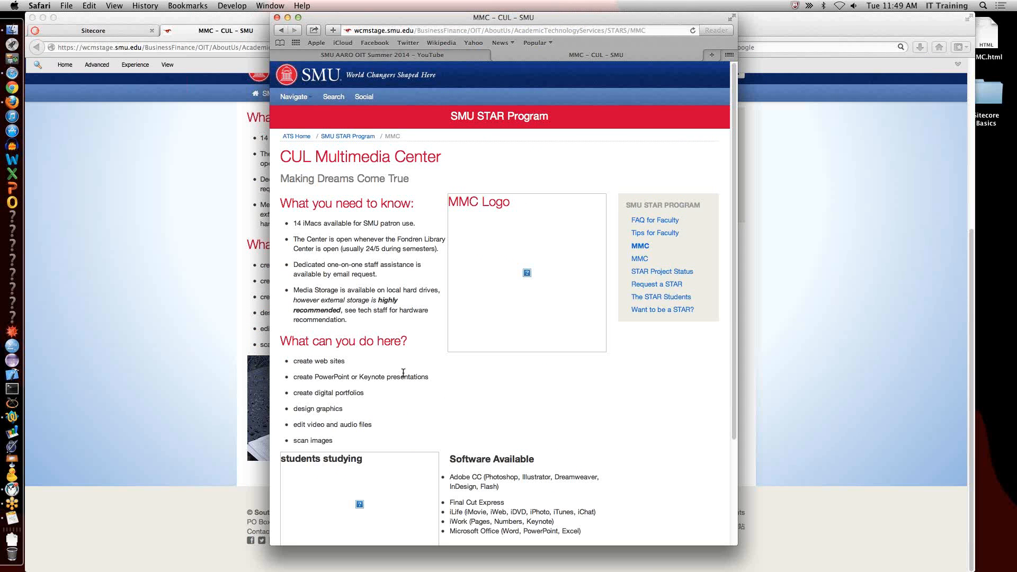
Switch back to Sitecore in Firefox and select the SitecoreBasic folder in the Media Library.
{"action": "left_click", "coordinate": [12, 102]}
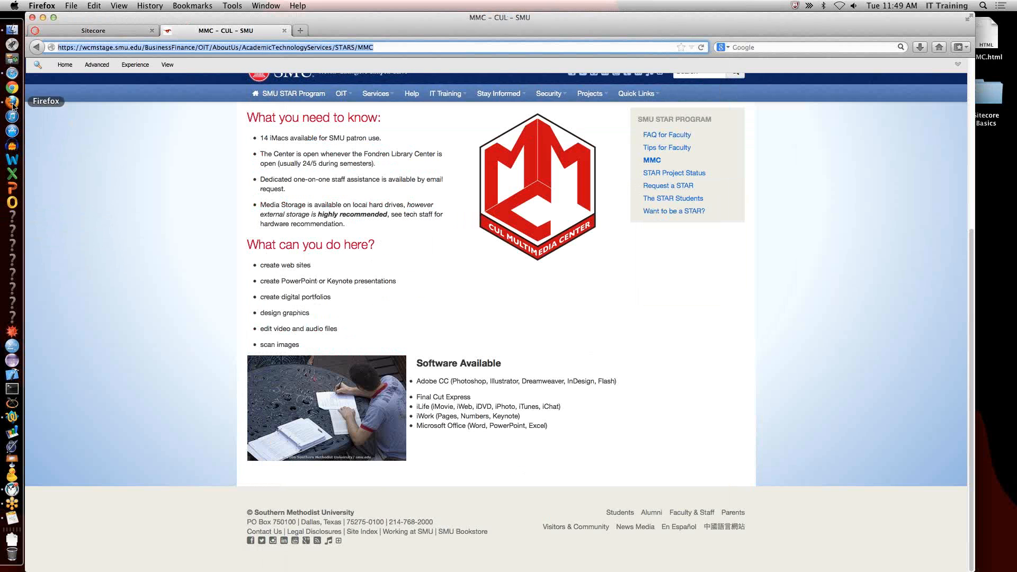
{"action": "left_click", "coordinate": [12, 103]}
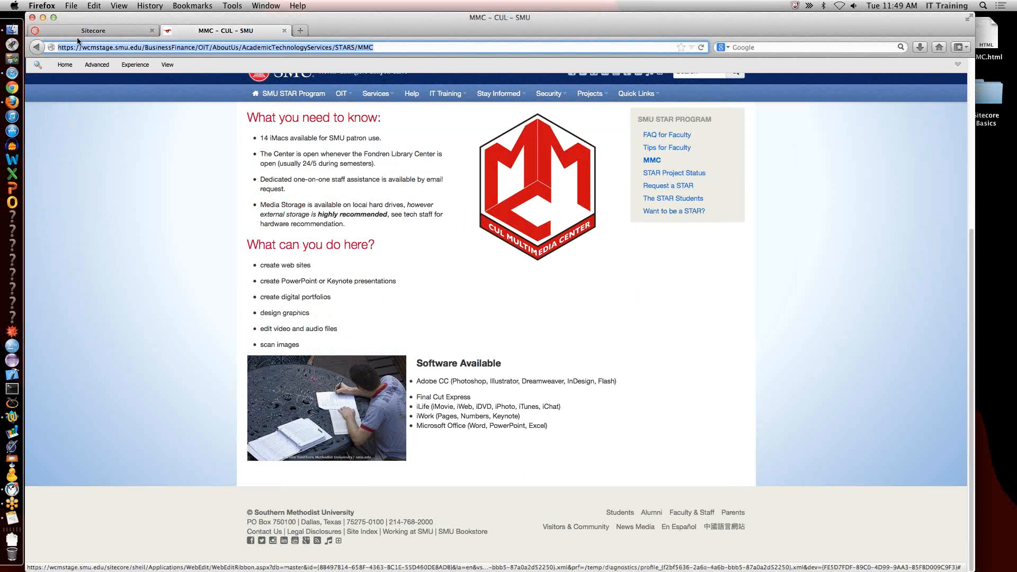
{"action": "left_click", "coordinate": [129, 30]}
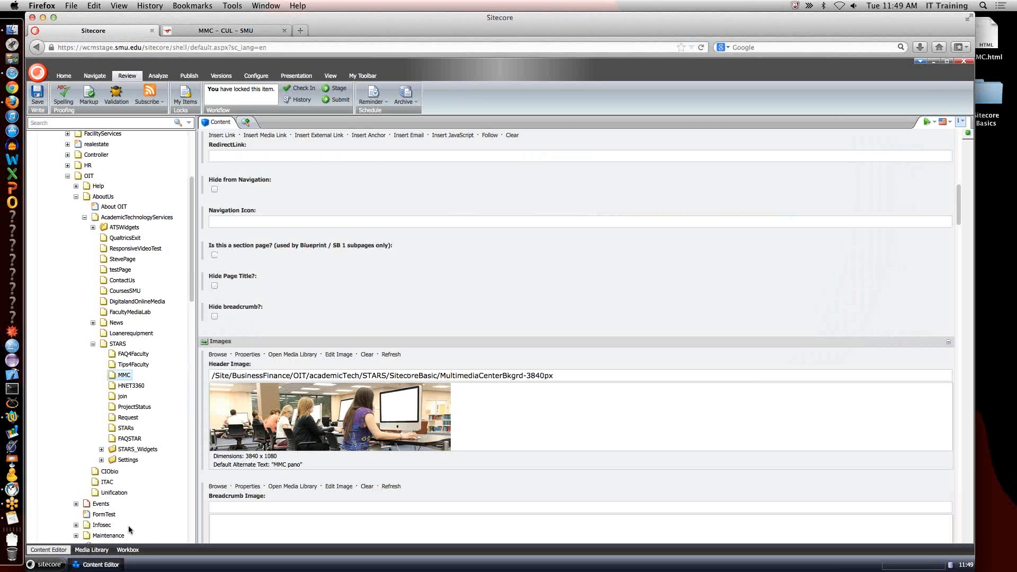
{"action": "left_click", "coordinate": [92, 551]}
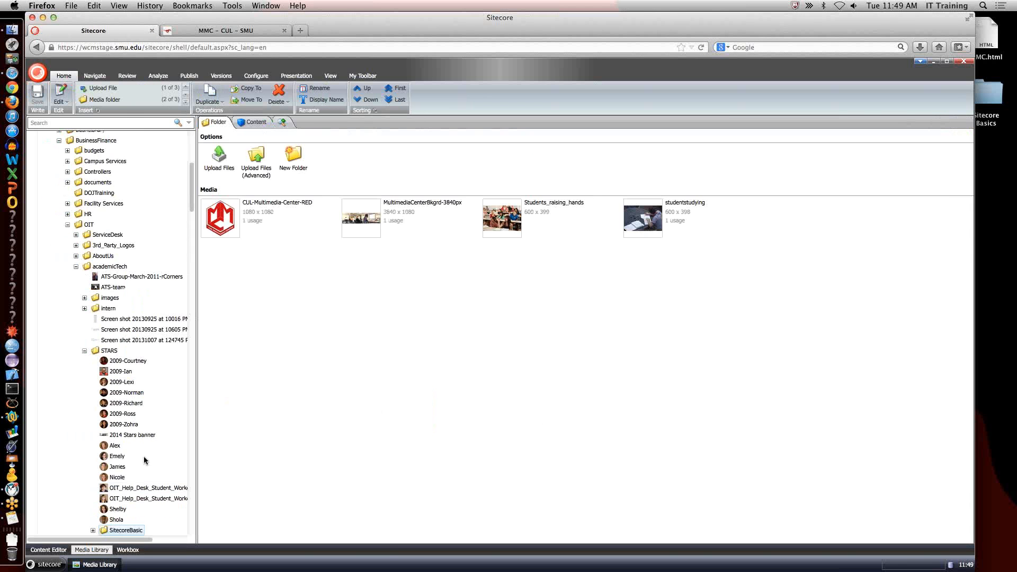
{"action": "left_click", "coordinate": [108, 526]}
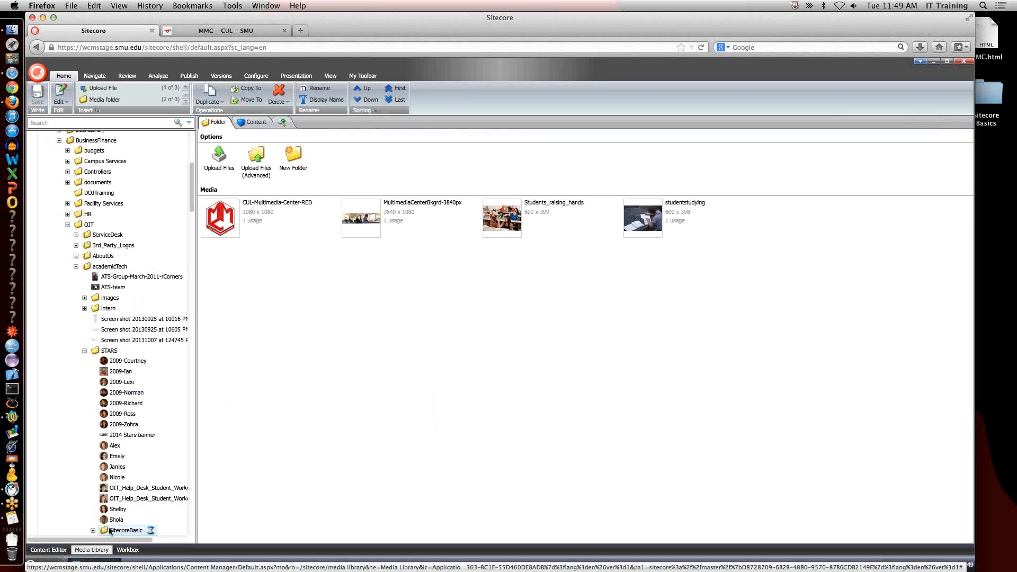
Smart publish the SitecoreBasic folder with its subitems to the Public (production) and Stage (web) targets, then close the wizard.
{"action": "left_click", "coordinate": [189, 75]}
{"action": "left_click", "coordinate": [109, 101]}
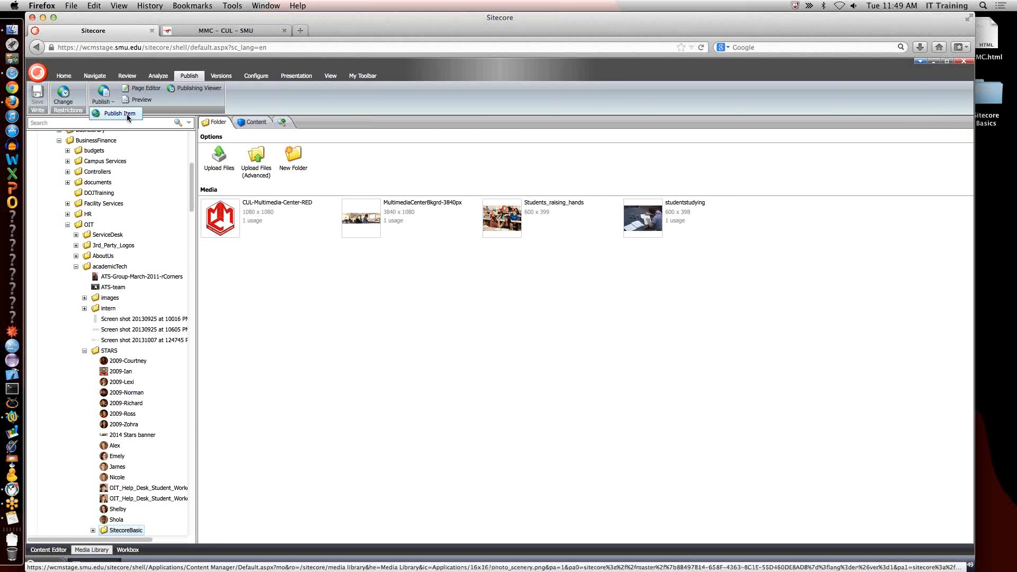
{"action": "left_click", "coordinate": [128, 115]}
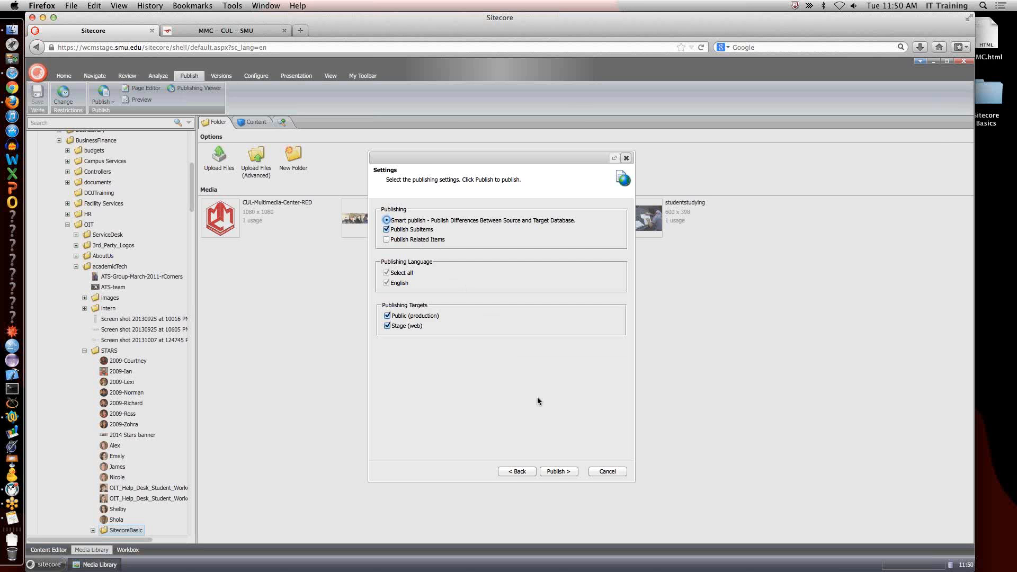
{"action": "left_click", "coordinate": [560, 470]}
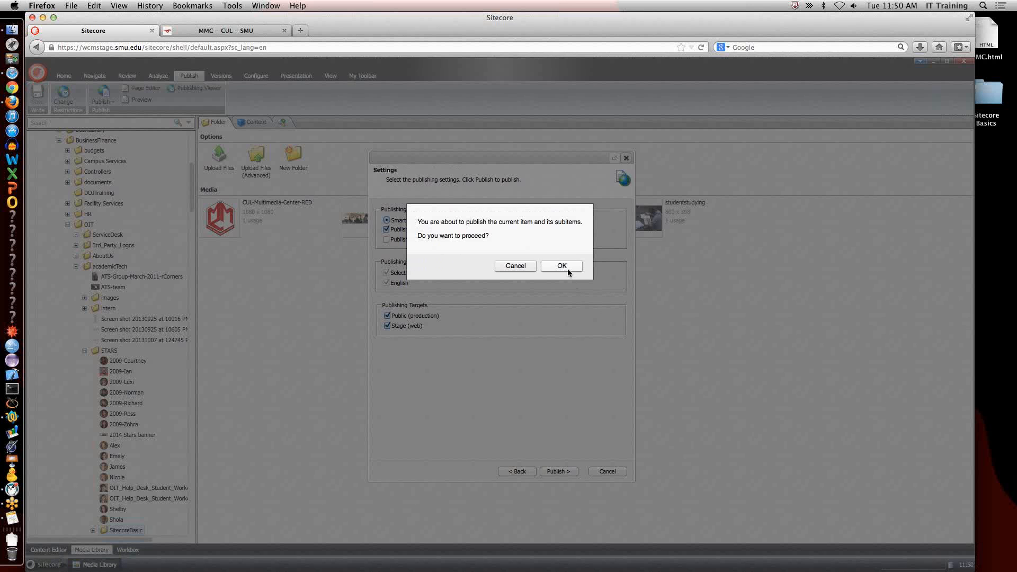
{"action": "left_click", "coordinate": [567, 268]}
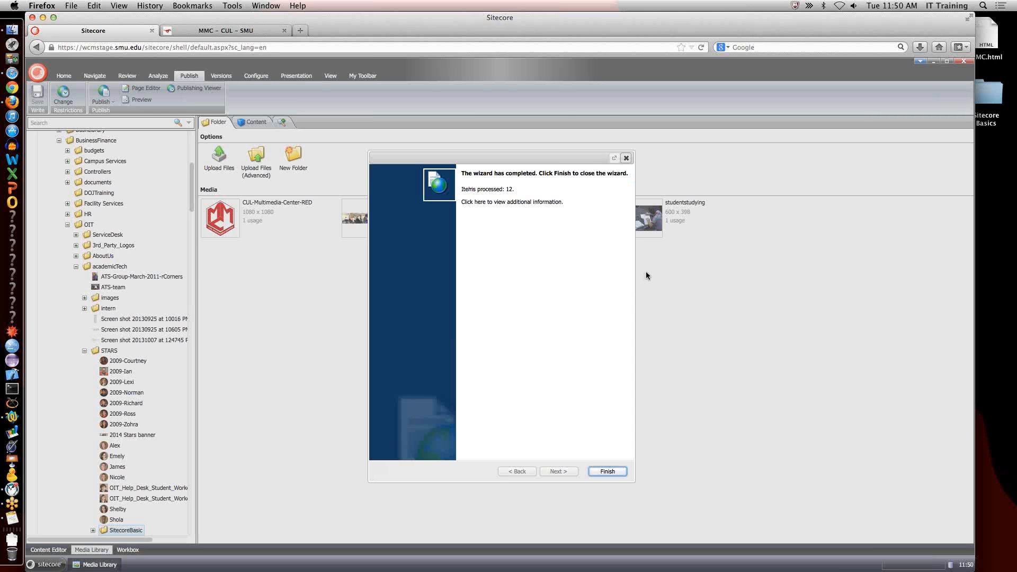
{"action": "left_click", "coordinate": [627, 157]}
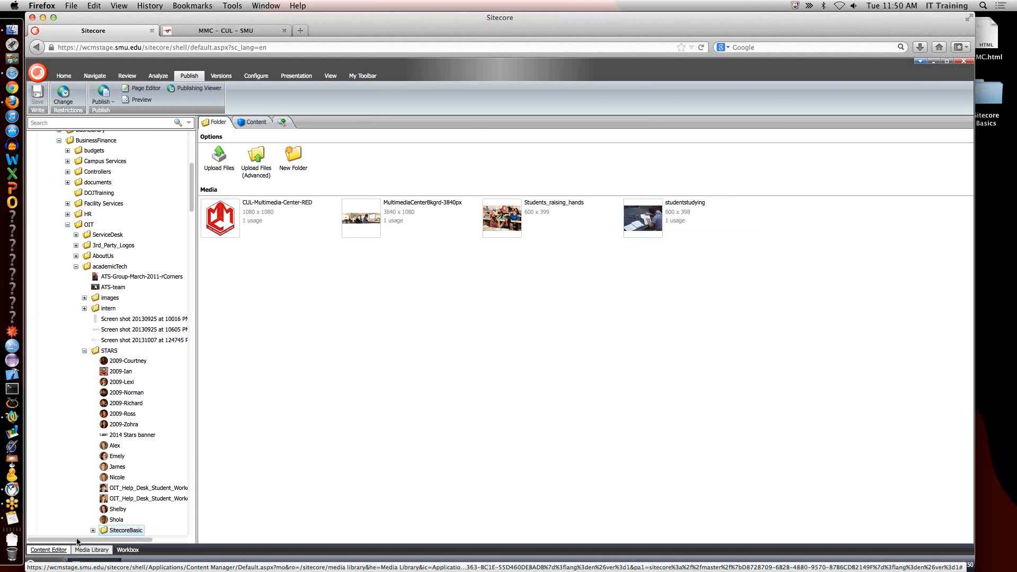
Switch to Safari and reload the staged MMC page to check its images.
{"action": "key", "text": "super+Tab"}
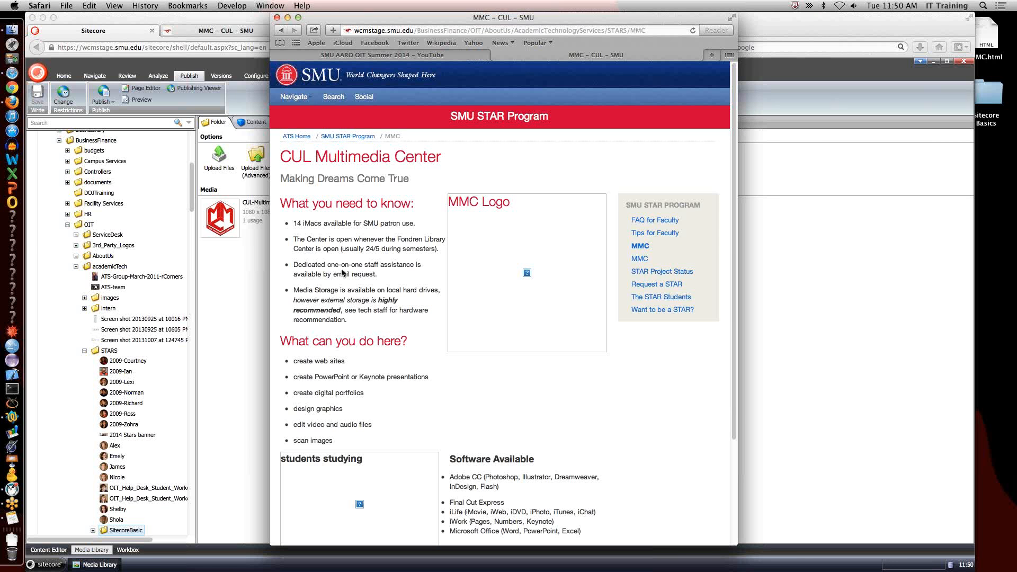
{"action": "left_click", "coordinate": [693, 31]}
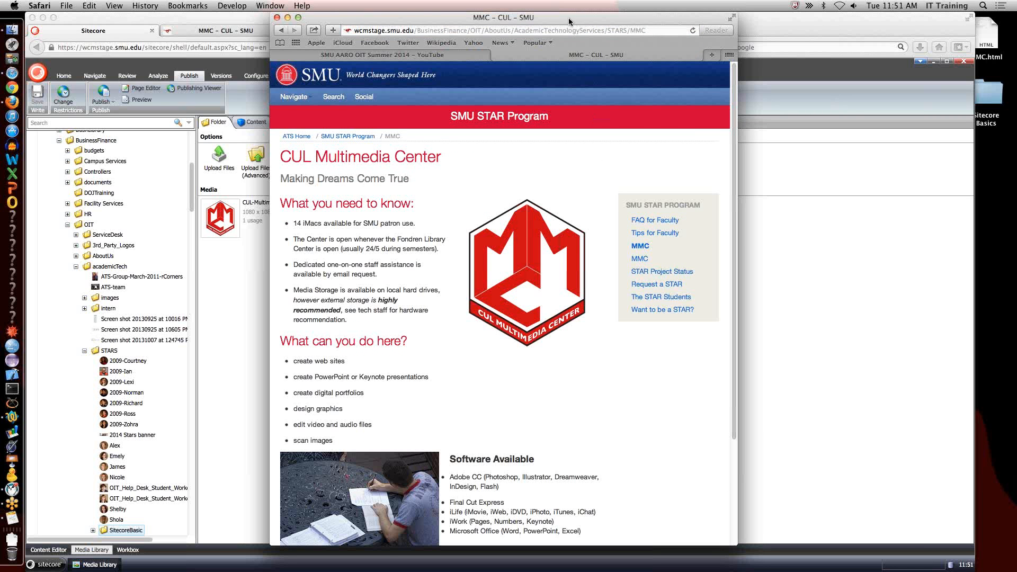
Resize the Safari window narrower and wider to examine the MMC page's responsive layout, including its collapsed Navigate menu.
{"action": "left_click_drag", "start_coordinate": [570, 22], "coordinate": [443, 21]}
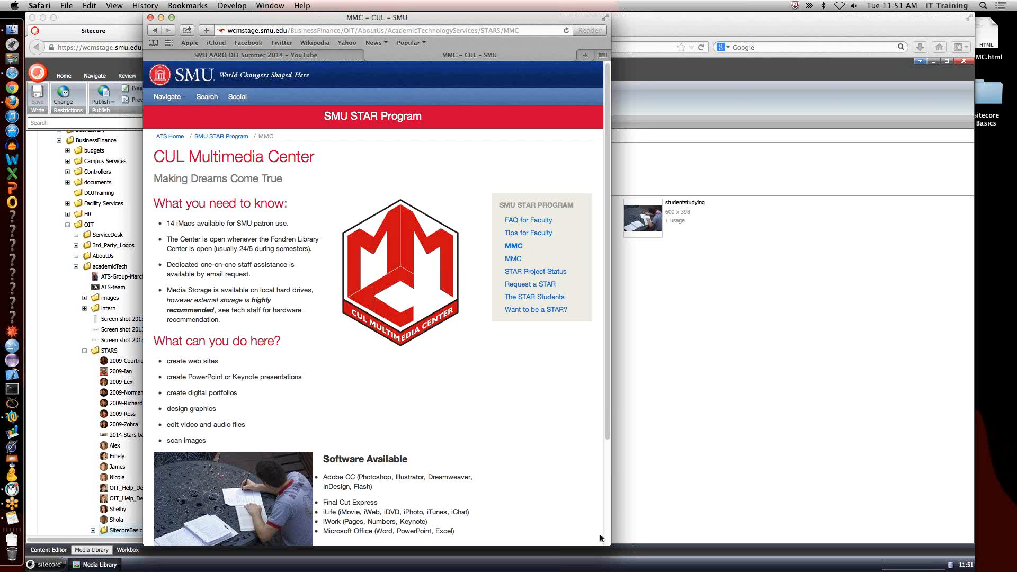
{"action": "scroll", "coordinate": [609, 540], "scroll_direction": "down", "scroll_amount": 5}
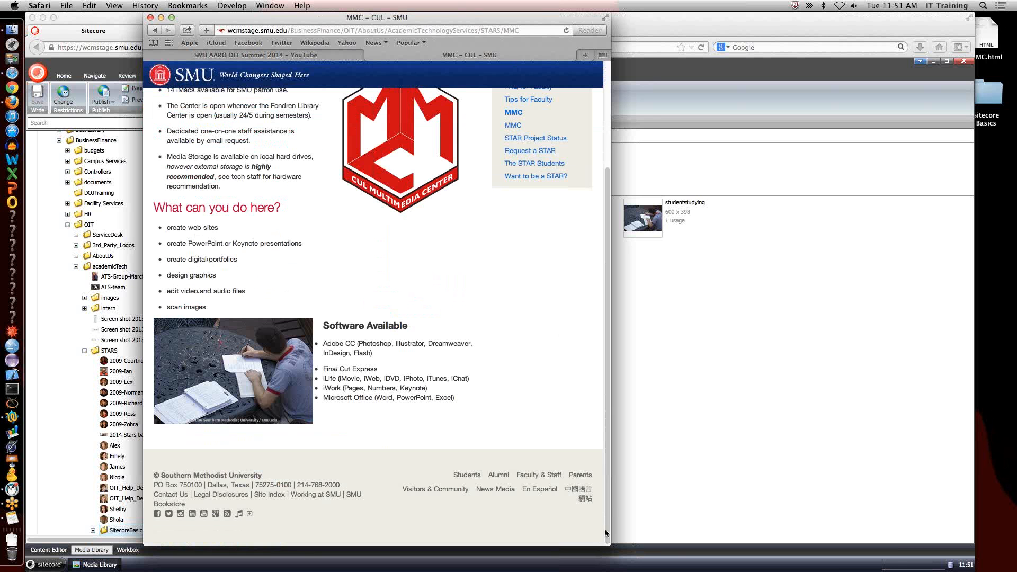
{"action": "left_click_drag", "start_coordinate": [611, 544], "coordinate": [752, 569]}
{"action": "scroll", "coordinate": [553, 284], "scroll_direction": "up", "scroll_amount": 4}
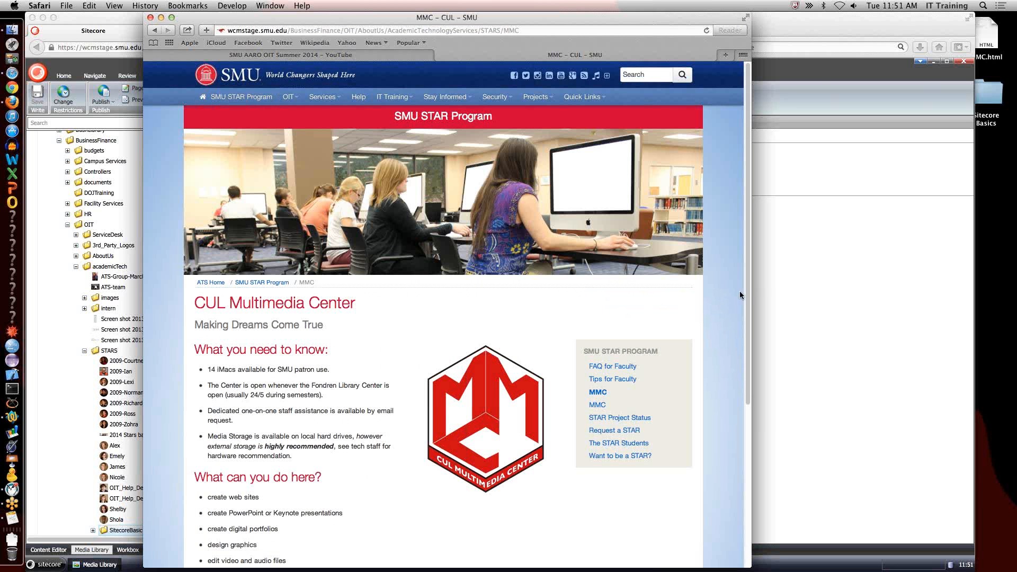
{"action": "left_click_drag", "start_coordinate": [751, 290], "coordinate": [572, 291]}
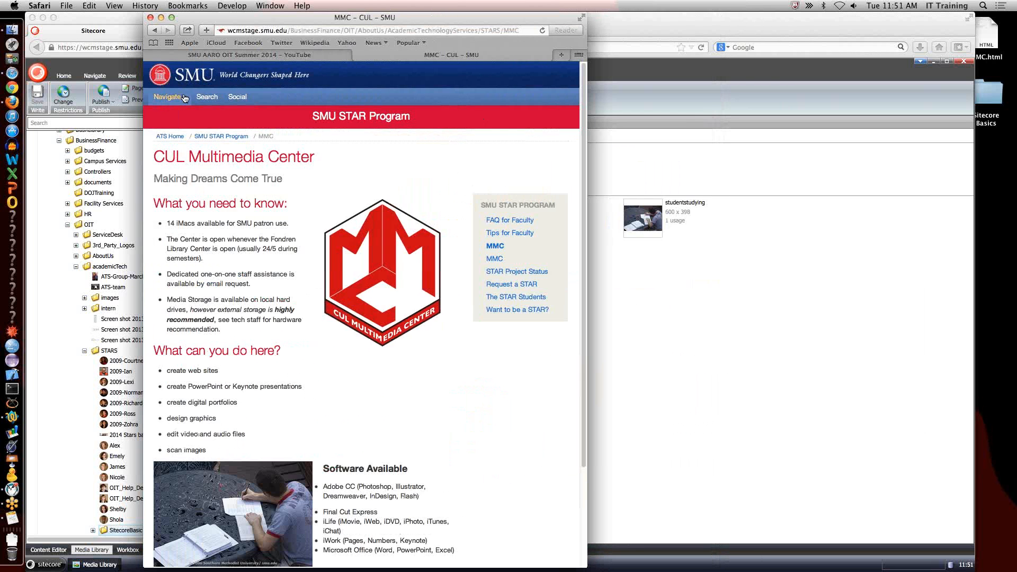
{"action": "left_click", "coordinate": [167, 96]}
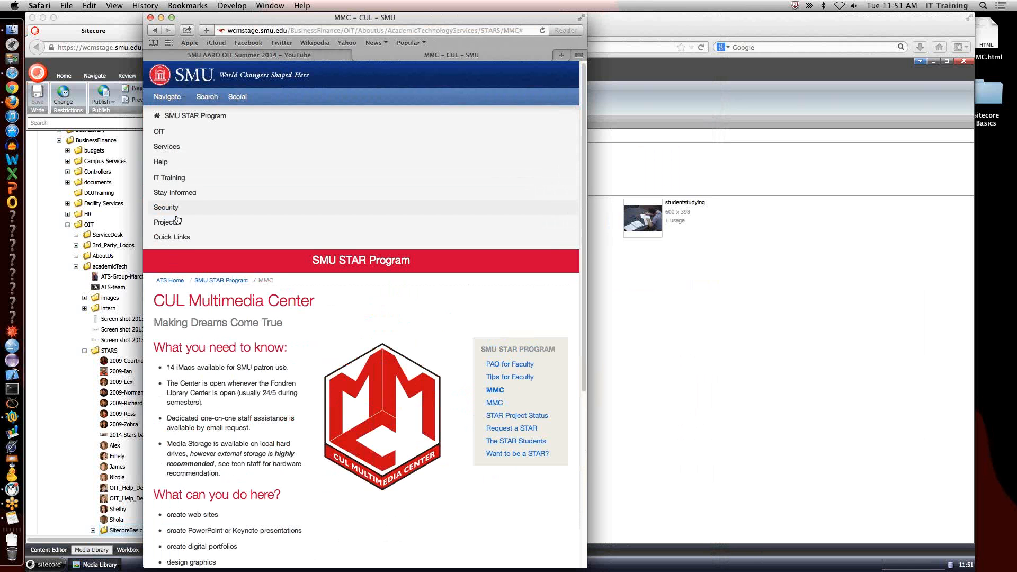
{"action": "left_click", "coordinate": [176, 100]}
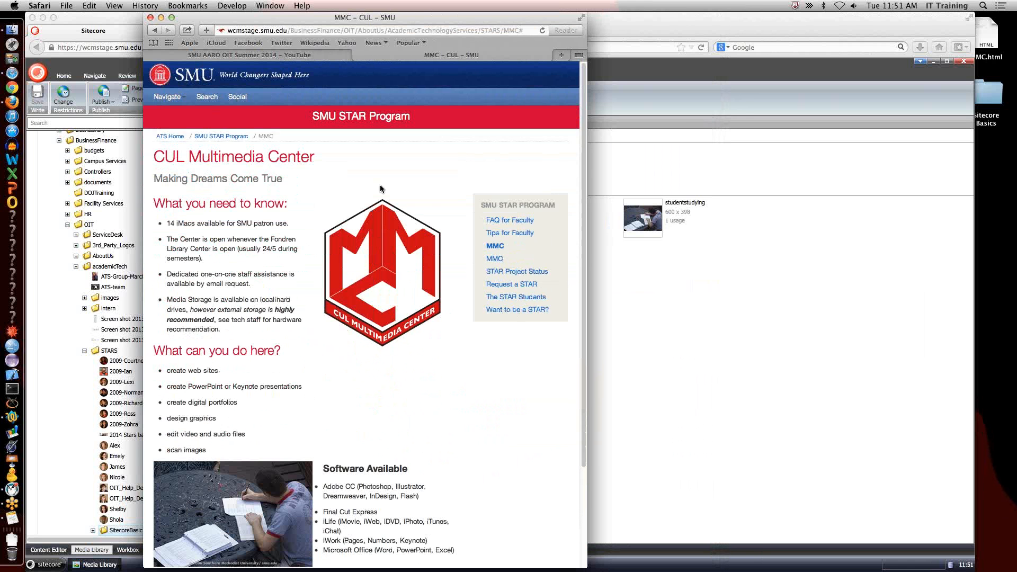
{"action": "left_click_drag", "start_coordinate": [587, 267], "coordinate": [722, 267]}
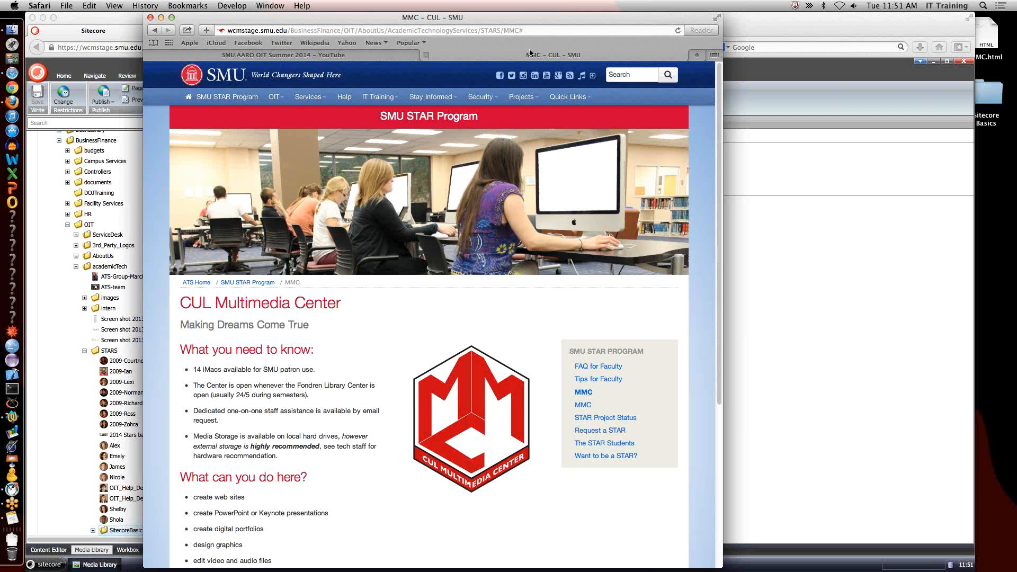
{"action": "left_click", "coordinate": [522, 30]}
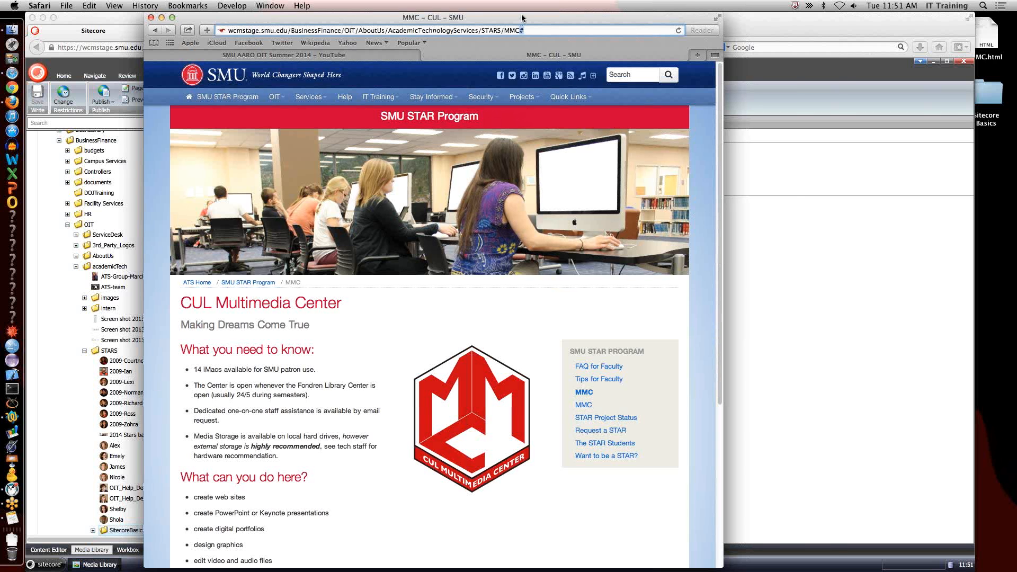
{"action": "left_click_drag", "start_coordinate": [520, 18], "coordinate": [615, 17]}
Return to Sitecore in Firefox and open the STARS_Widgets folder under STARS in the Content Editor.
{"action": "left_click", "coordinate": [237, 268]}
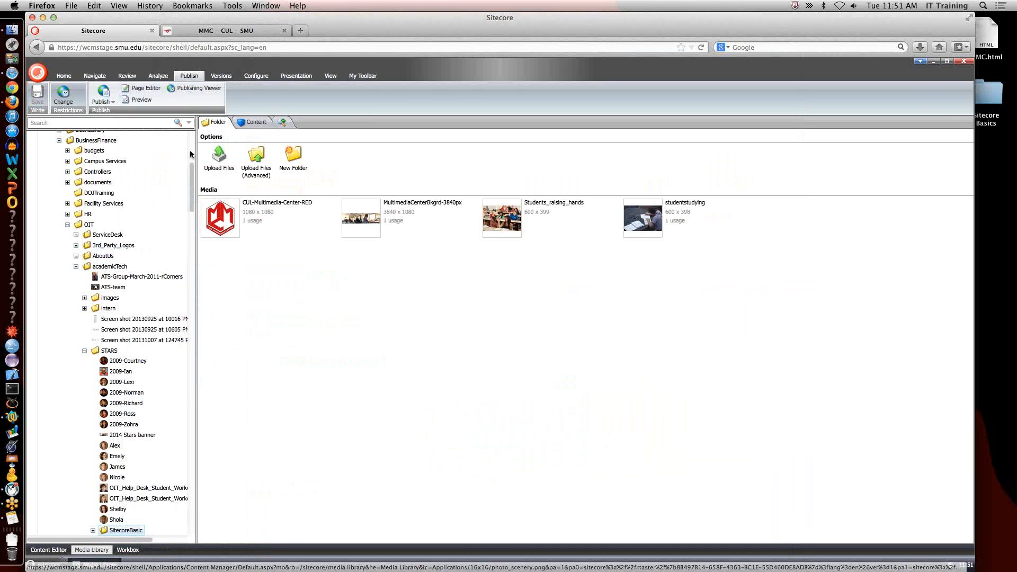
{"action": "left_click", "coordinate": [54, 553]}
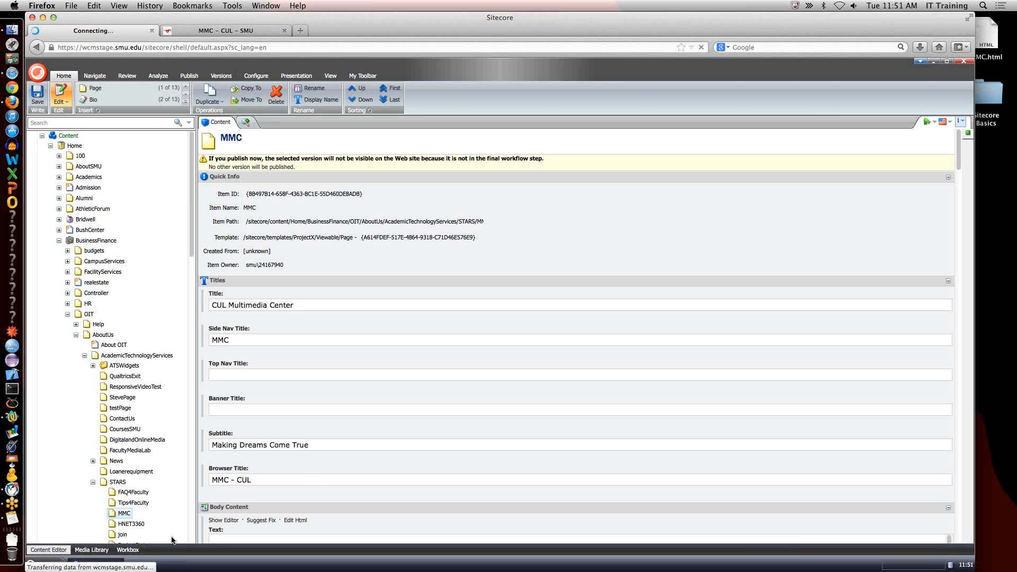
{"action": "scroll", "coordinate": [167, 449], "scroll_direction": "down", "scroll_amount": 5}
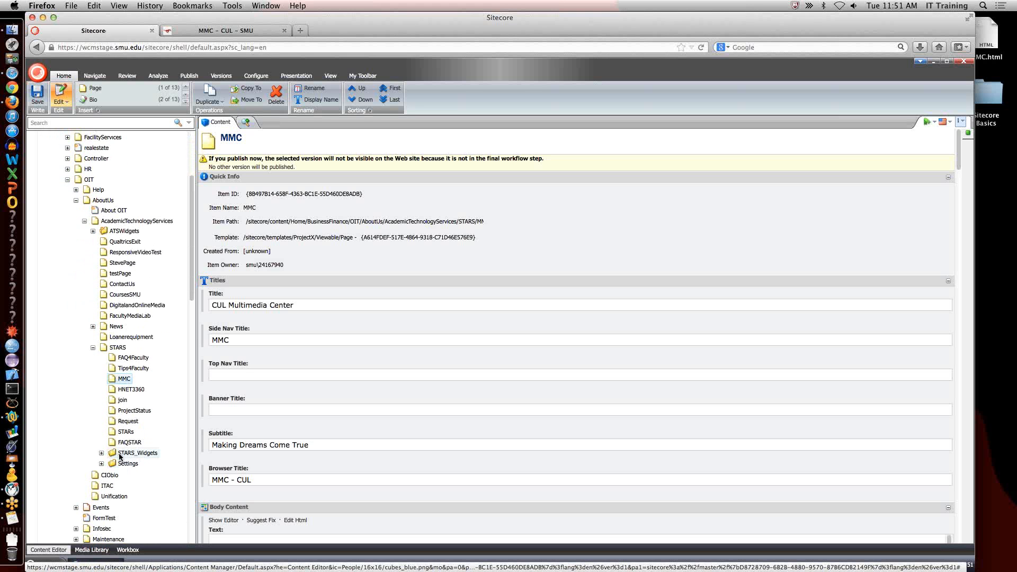
{"action": "left_click", "coordinate": [121, 454]}
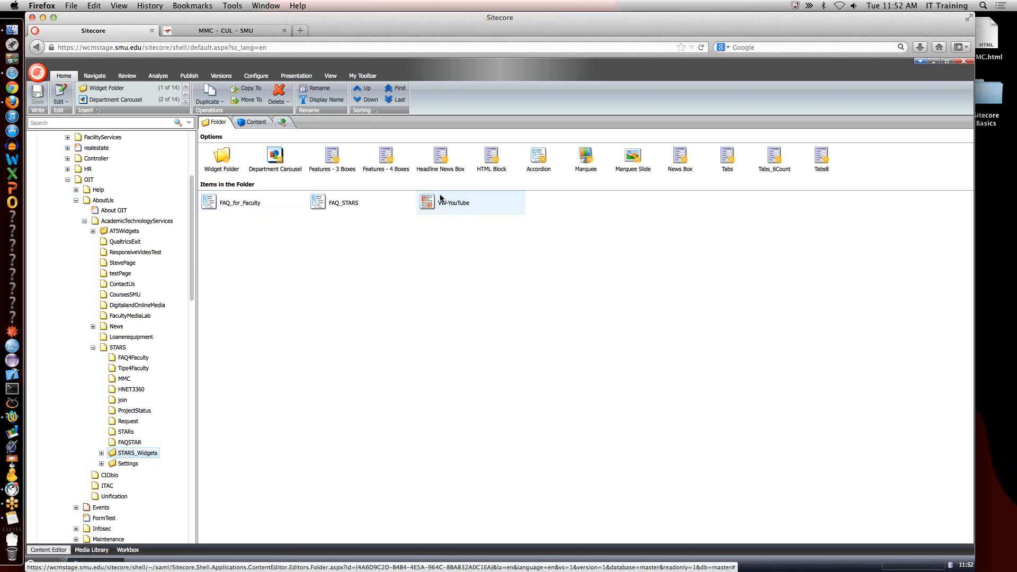
Create an HTML Block named AARO-YouTube in the STARS_Widgets folder.
{"action": "left_click", "coordinate": [491, 160]}
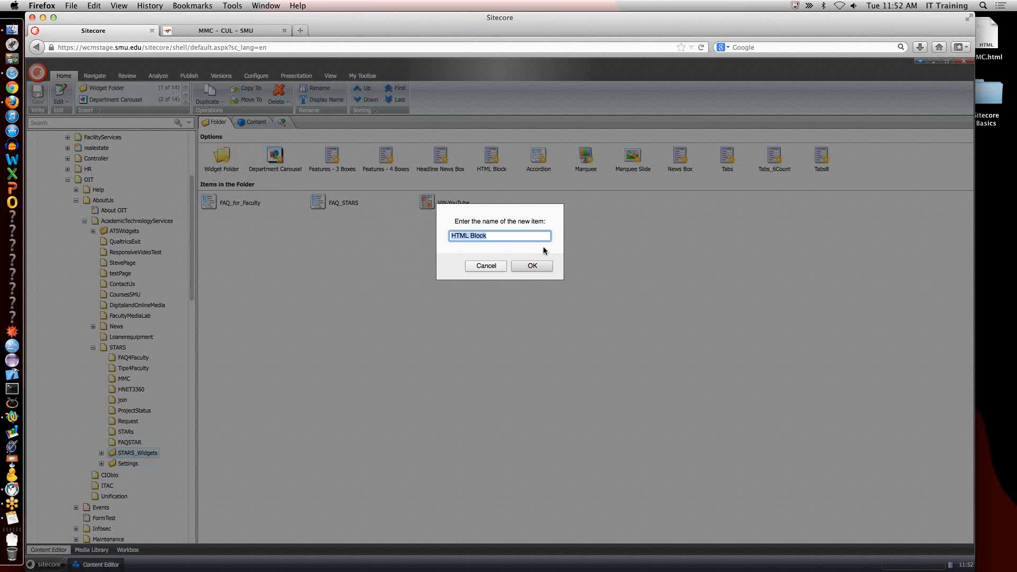
{"action": "type", "text": "Y"}
{"action": "key", "text": "BackSpace"}
{"action": "type", "text": "AA"}
{"action": "key", "text": "BackSpace"}
{"action": "type", "text": "ARP"}
{"action": "key", "text": "BackSpace"}
{"action": "type", "text": "O-YouTube"}
{"action": "left_click", "coordinate": [536, 266]}
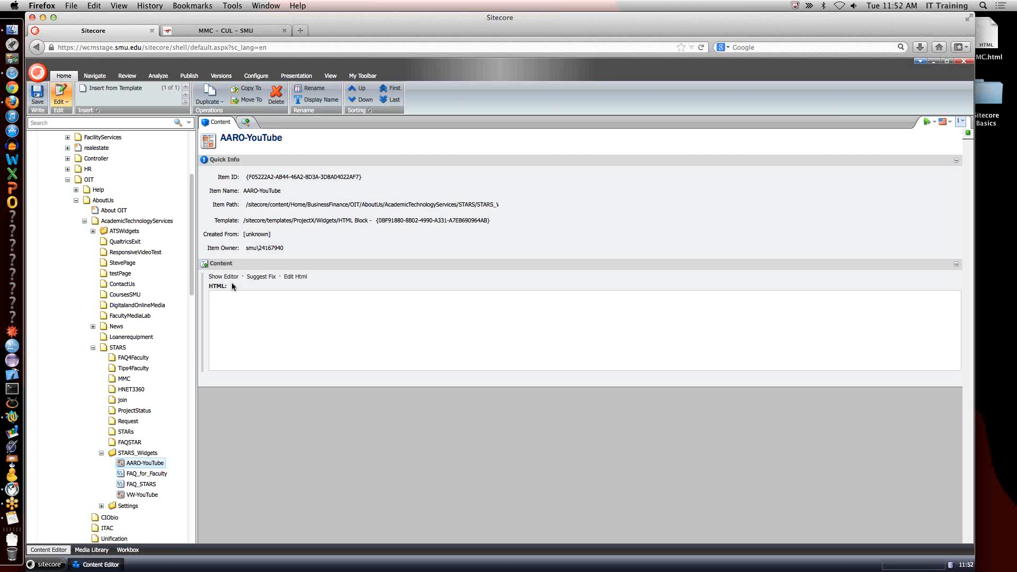
Switch to Safari and show the embed code of the SMU AARO OIT Summer 2014 YouTube video with a custom video size.
{"action": "key", "text": "super+Tab"}
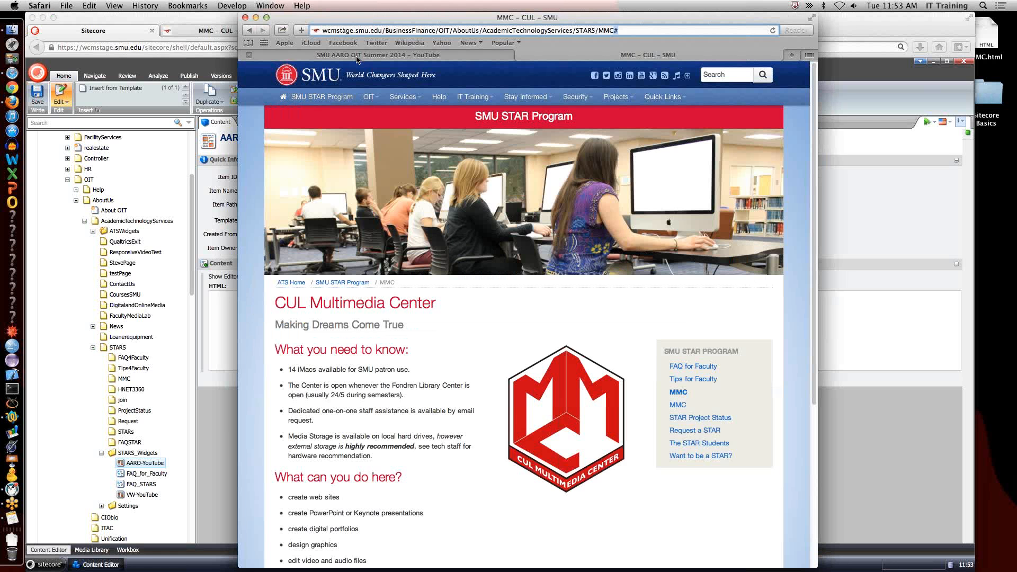
{"action": "left_click", "coordinate": [357, 56]}
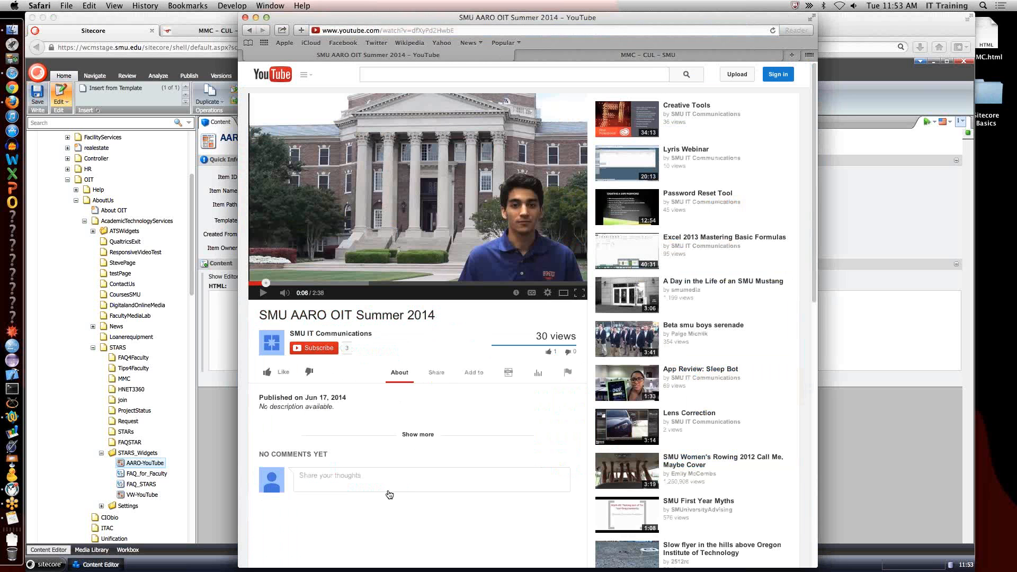
{"action": "left_click", "coordinate": [441, 378]}
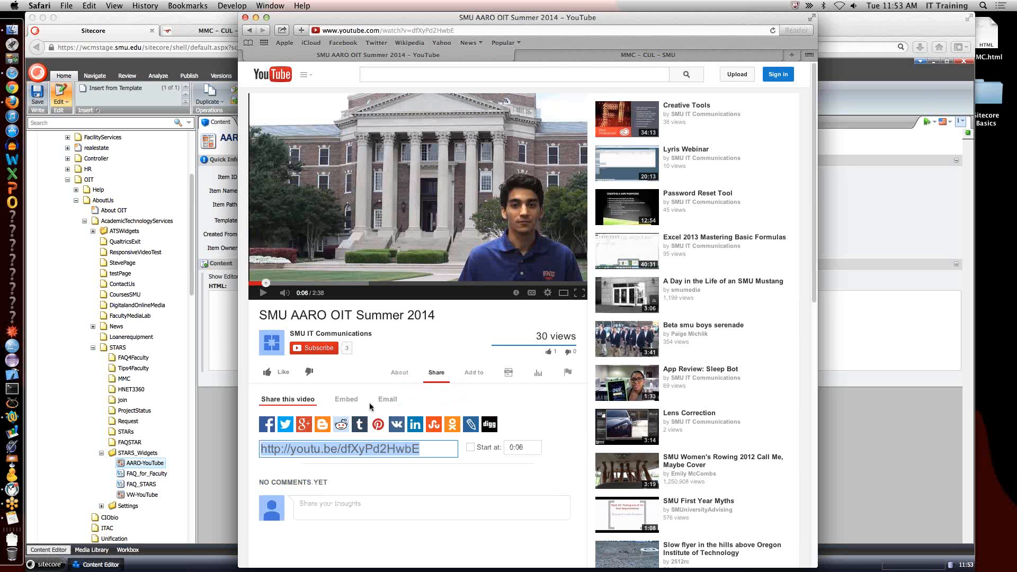
{"action": "left_click", "coordinate": [349, 400]}
{"action": "left_click", "coordinate": [352, 446]}
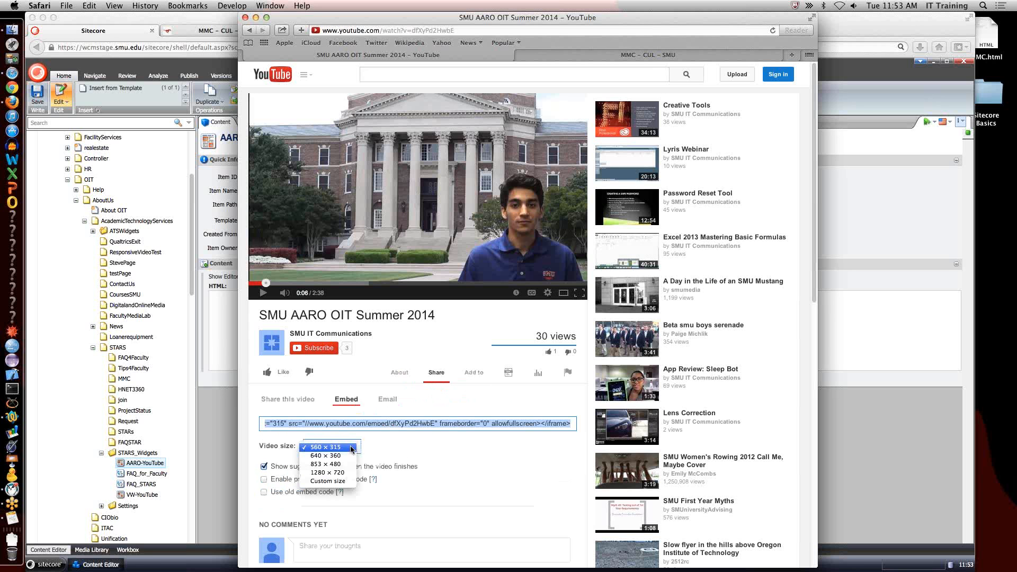
{"action": "left_click", "coordinate": [327, 481]}
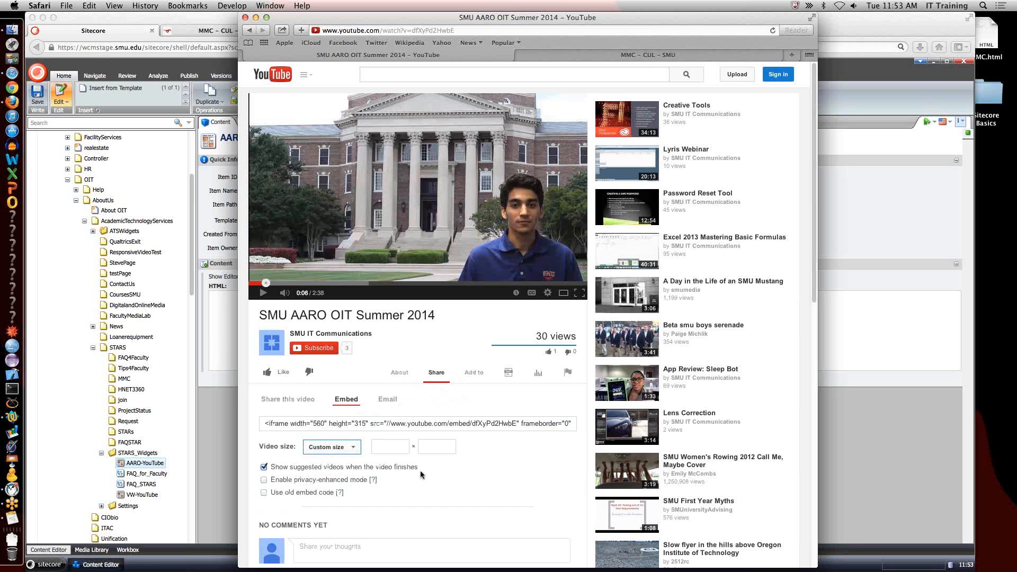
Check the space on the MMC page, set the video's embed width to 220, and copy the embed code.
{"action": "left_click", "coordinate": [648, 55]}
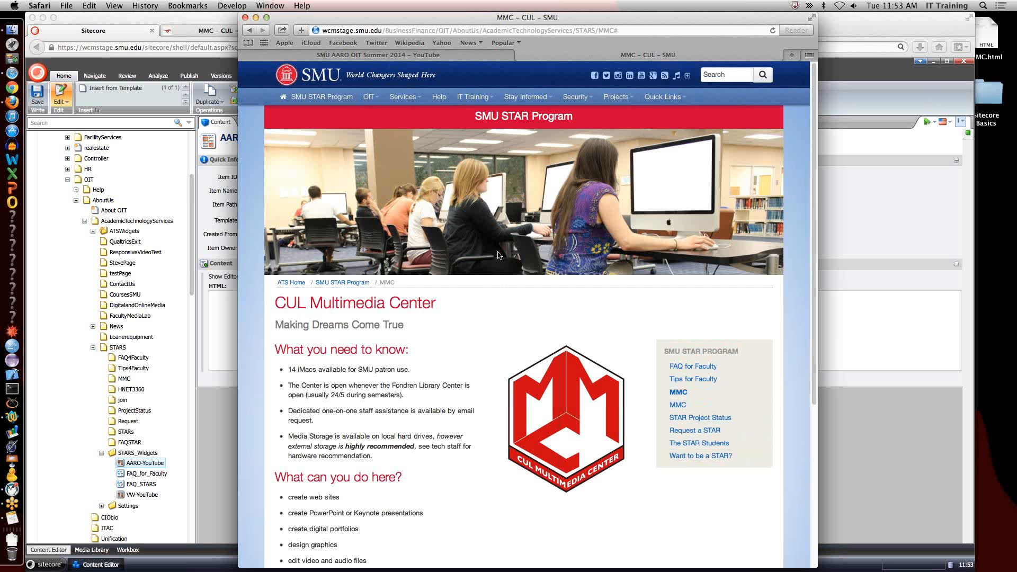
{"action": "left_click", "coordinate": [446, 59]}
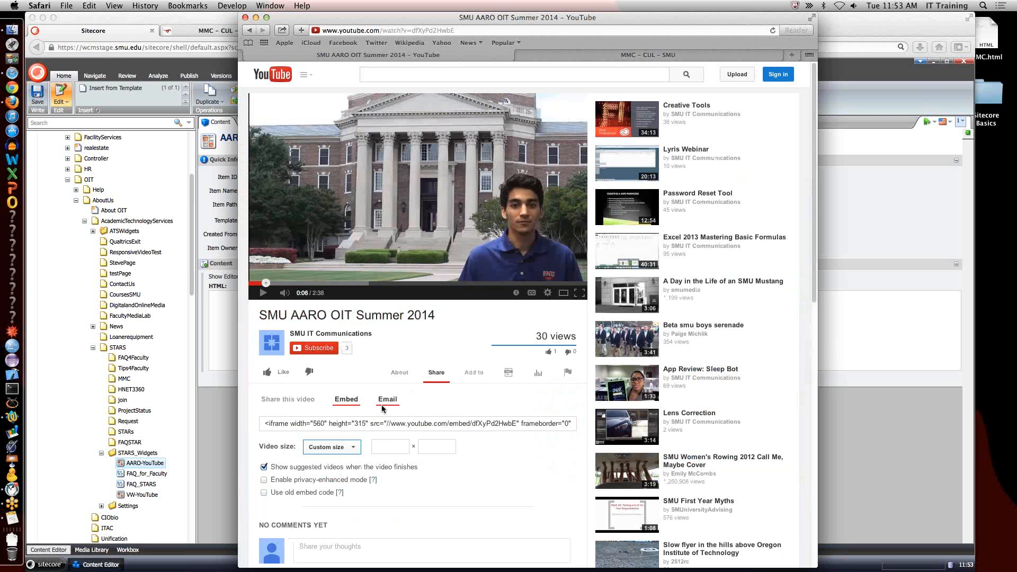
{"action": "left_click", "coordinate": [394, 446]}
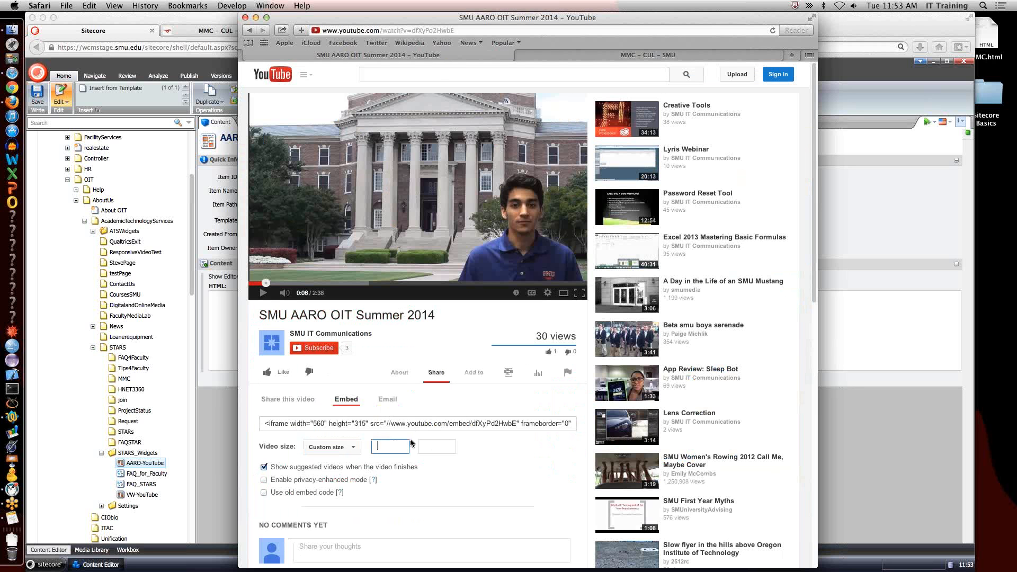
{"action": "type", "text": "220"}
{"action": "left_click", "coordinate": [372, 424]}
{"action": "left_click", "coordinate": [371, 424]}
{"action": "key", "text": "super+c"}
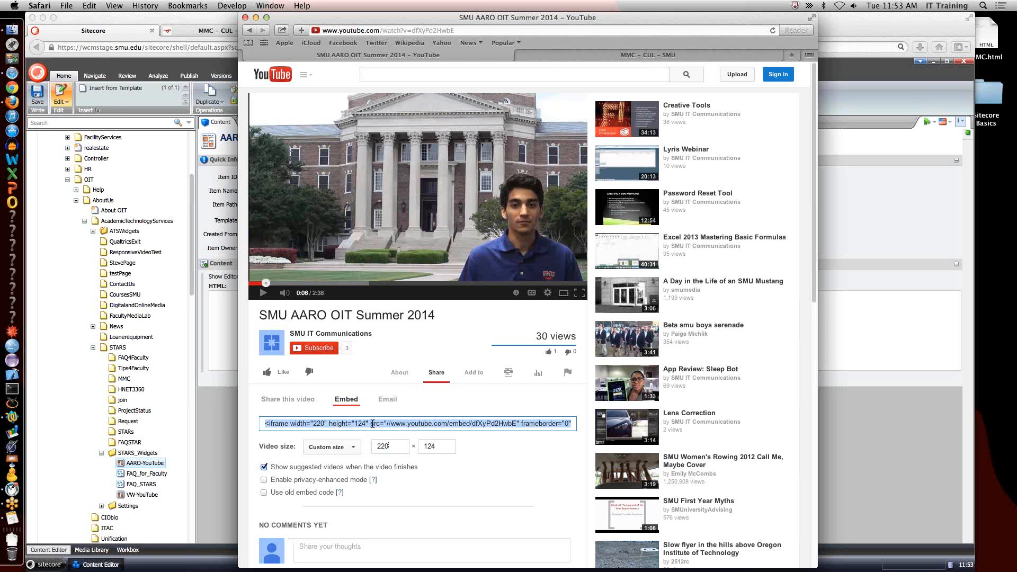
Switch to Firefox, paste the YouTube iframe code as the AARO-YouTube block's HTML source, accept it, and save the item.
{"action": "key", "text": "super+Tab"}
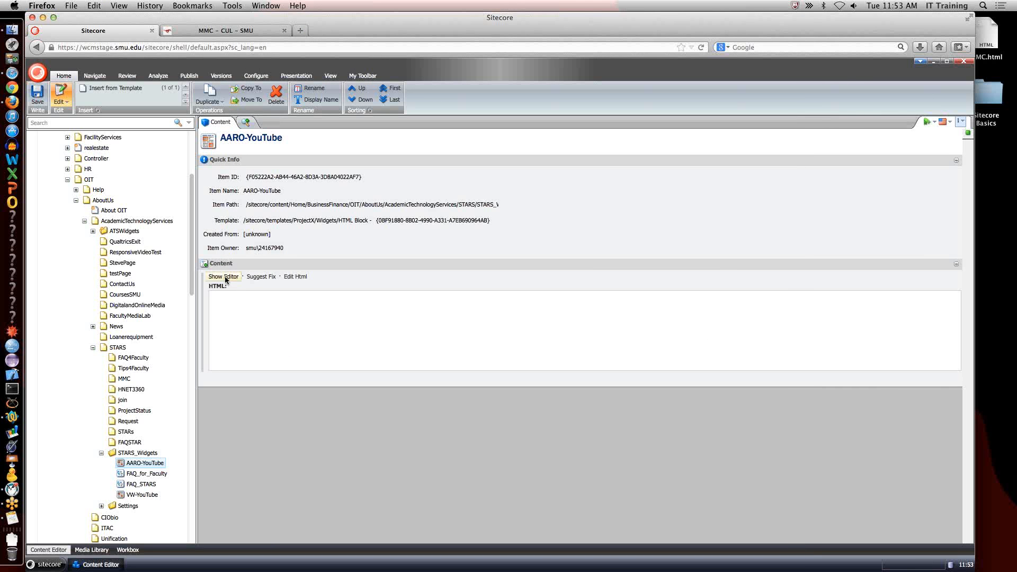
{"action": "left_click", "coordinate": [224, 277]}
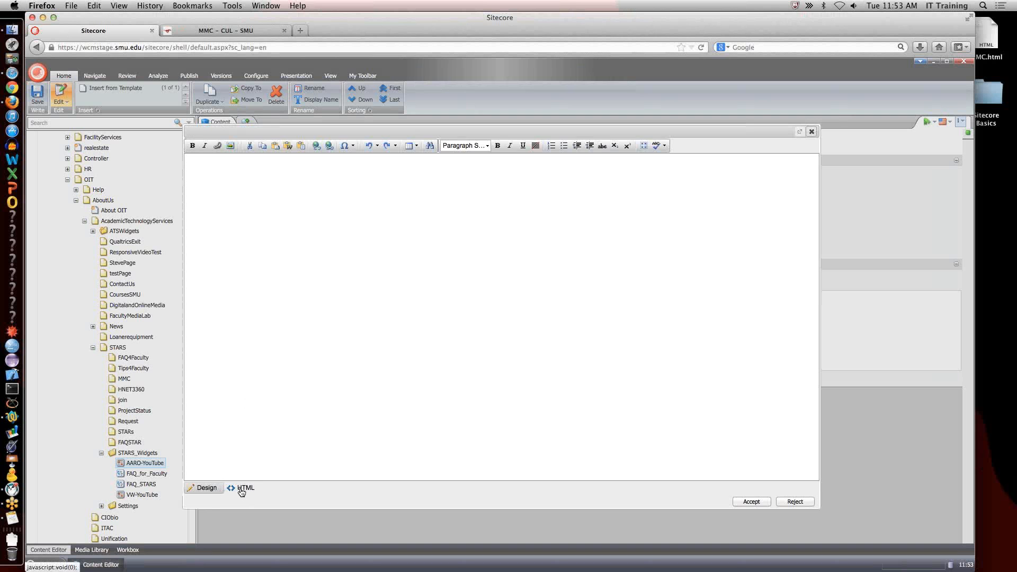
{"action": "left_click", "coordinate": [242, 489]}
{"action": "left_click", "coordinate": [281, 224]}
{"action": "key", "text": "super+v"}
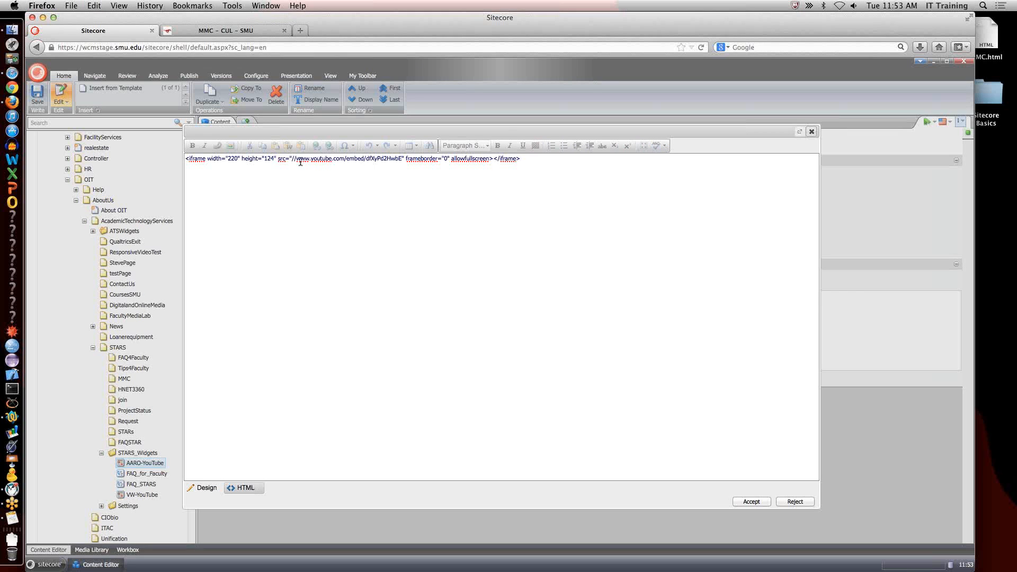
{"action": "left_click_drag", "start_coordinate": [297, 159], "coordinate": [333, 159]}
{"action": "left_click", "coordinate": [352, 159]}
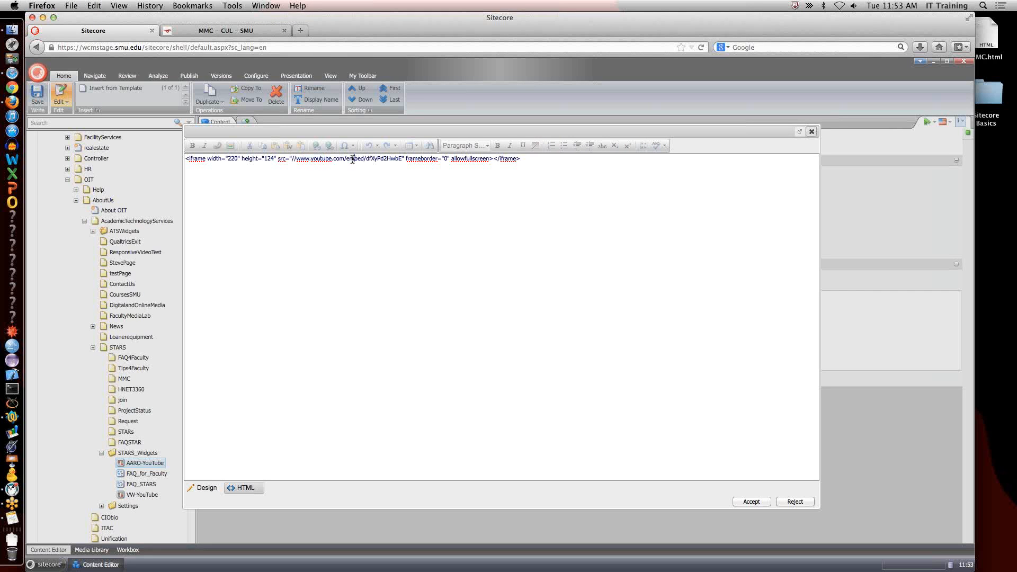
{"action": "double_click", "coordinate": [380, 160]}
{"action": "left_click_drag", "start_coordinate": [217, 159], "coordinate": [255, 160]}
{"action": "left_click", "coordinate": [757, 502]}
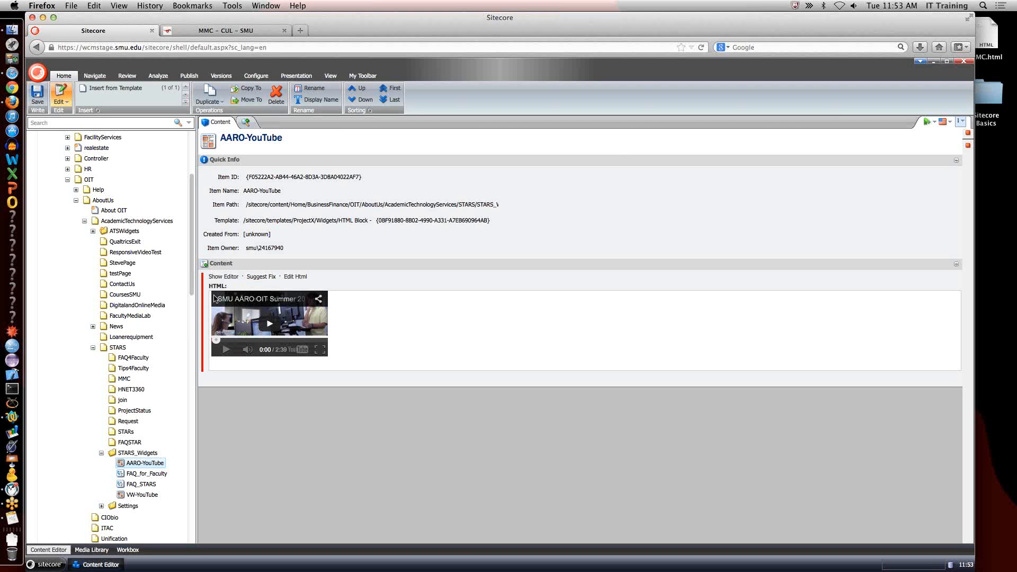
{"action": "left_click", "coordinate": [40, 102]}
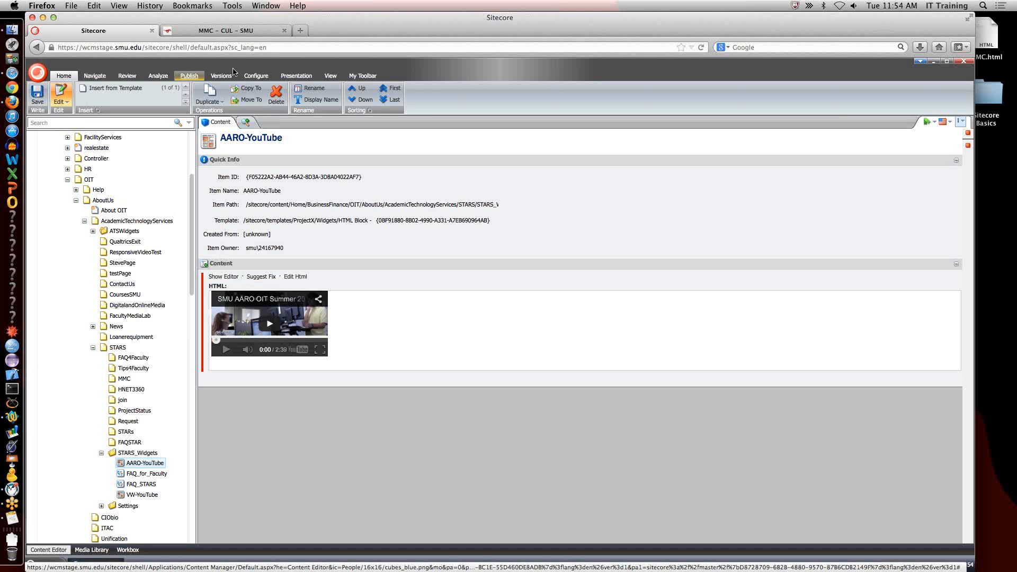
Go to the MMC page preview in Firefox, expand its editing ribbon, and switch the page to edit mode.
{"action": "left_click", "coordinate": [233, 30]}
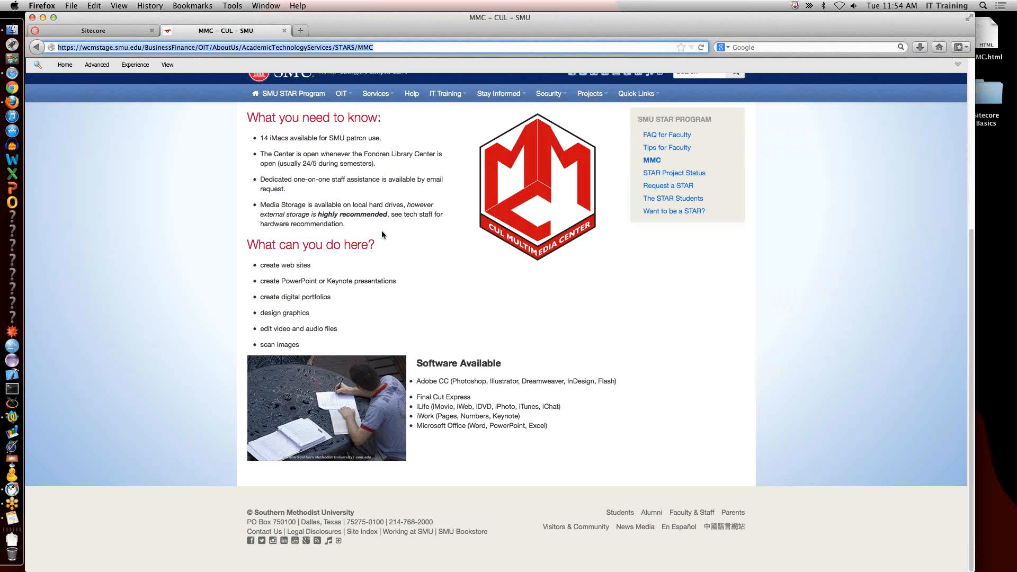
{"action": "scroll", "coordinate": [467, 183], "scroll_direction": "up", "scroll_amount": 3}
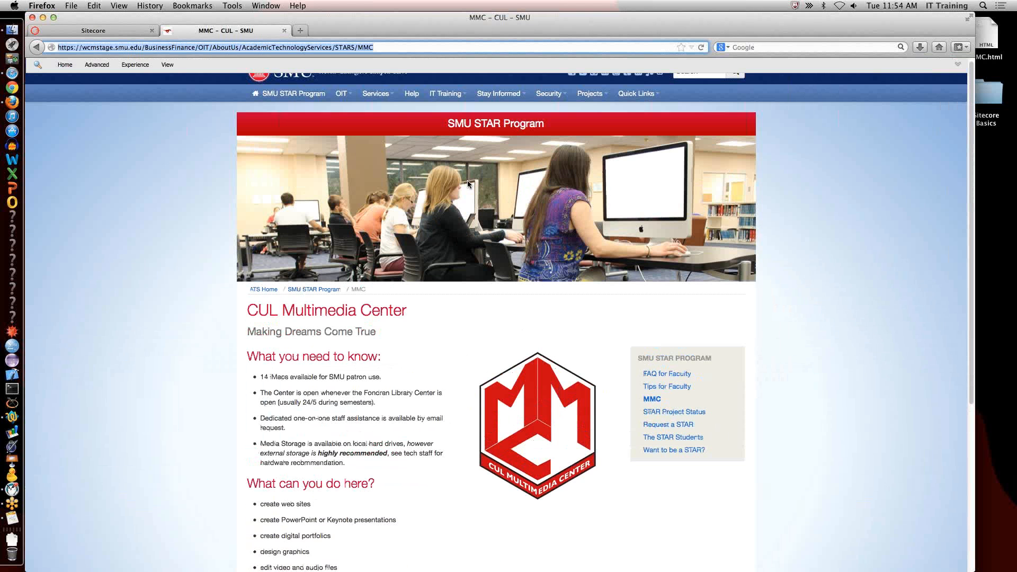
{"action": "scroll", "coordinate": [467, 184], "scroll_direction": "up", "scroll_amount": 2}
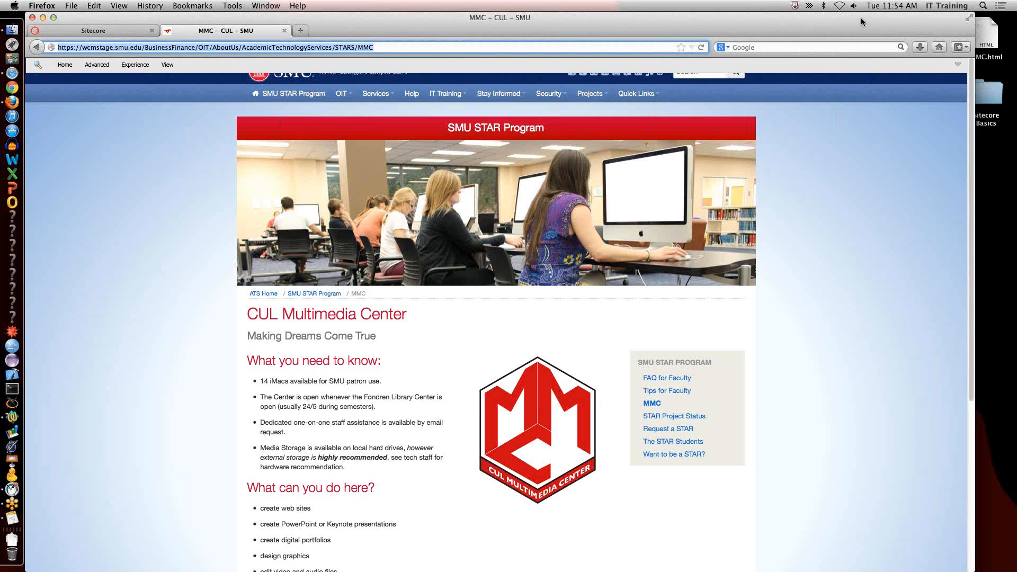
{"action": "left_click", "coordinate": [958, 65]}
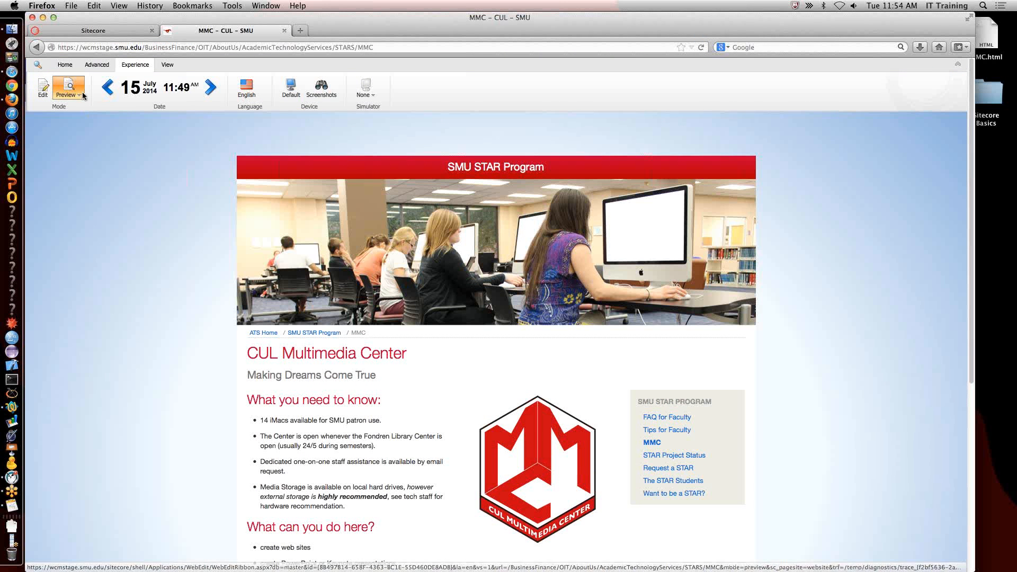
{"action": "left_click", "coordinate": [44, 91]}
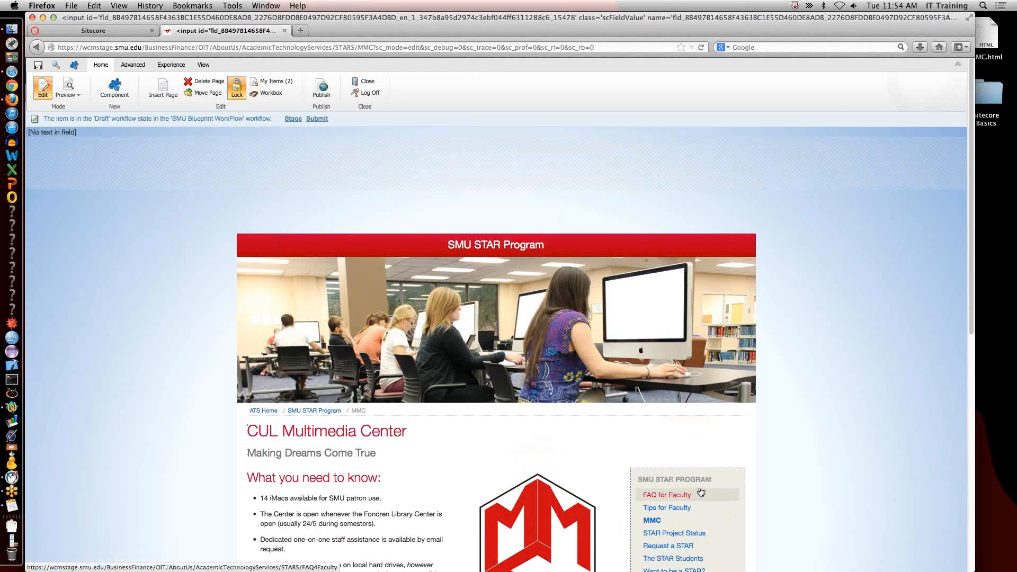
Add an HTML Block component to the MMC page's sidebar below the side navigation, with its properties set to open immediately.
{"action": "scroll", "coordinate": [700, 492], "scroll_direction": "down", "scroll_amount": 1}
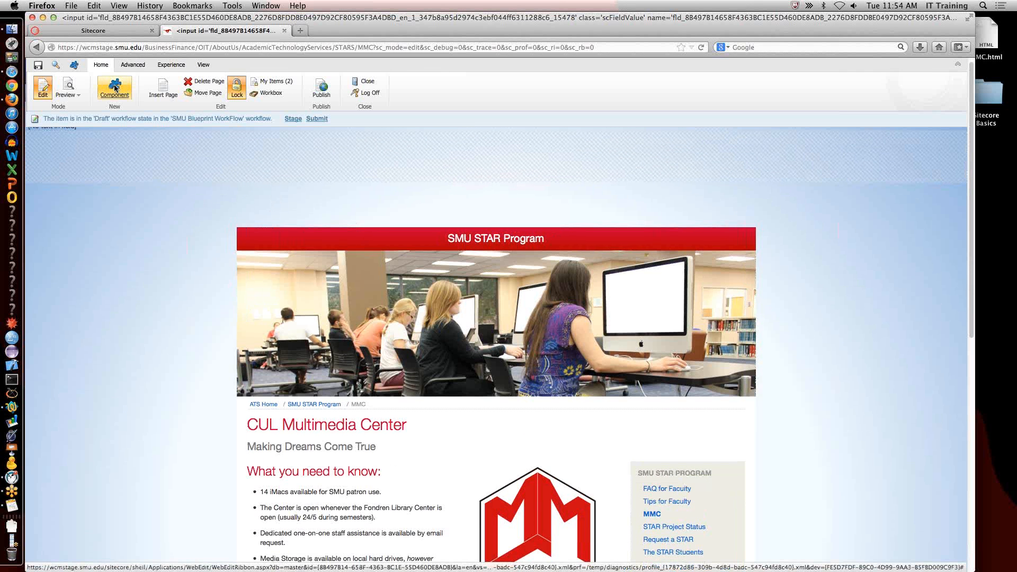
{"action": "left_click", "coordinate": [114, 88]}
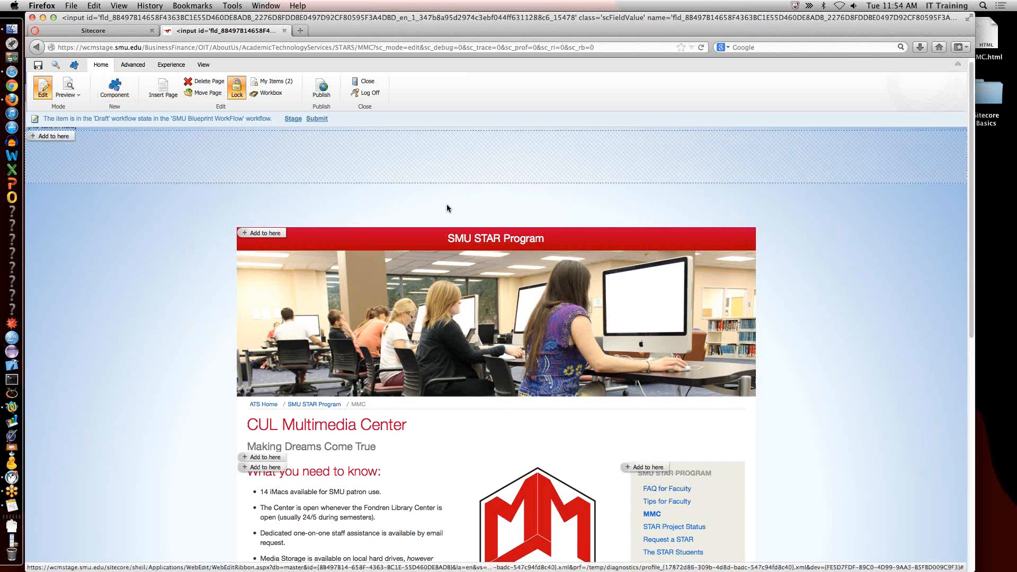
{"action": "scroll", "coordinate": [892, 412], "scroll_direction": "down", "scroll_amount": 5}
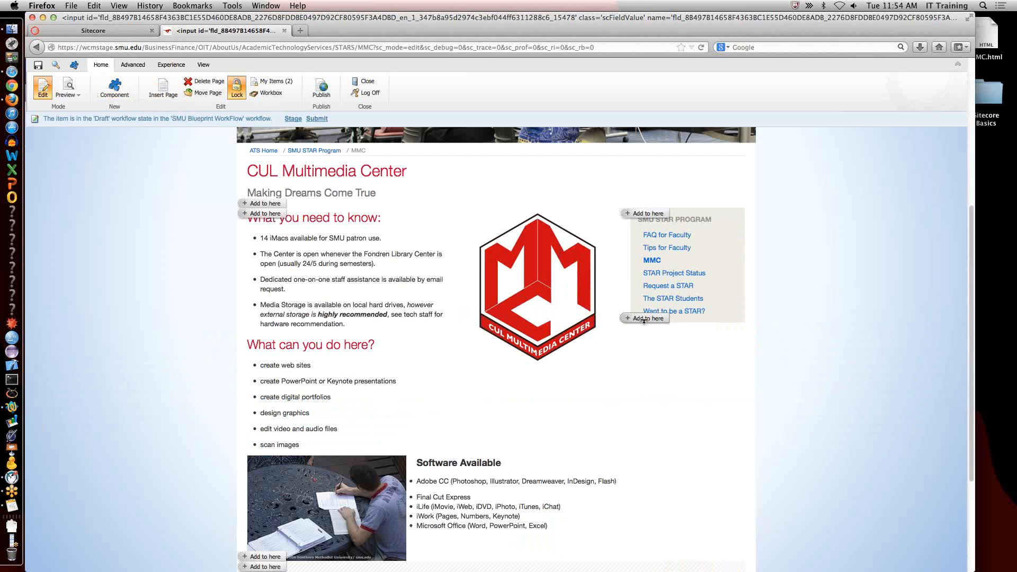
{"action": "left_click", "coordinate": [644, 319]}
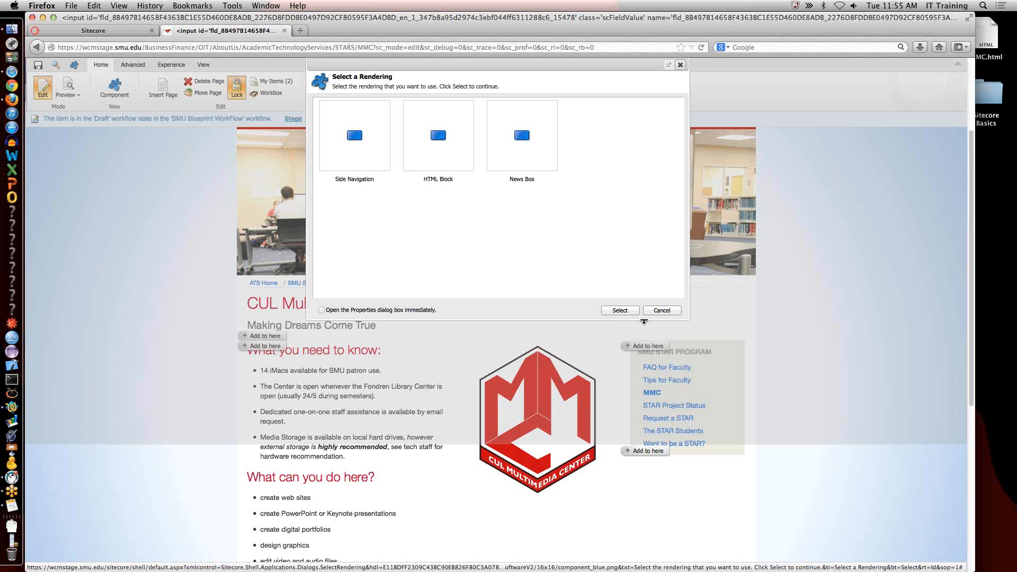
{"action": "left_click", "coordinate": [444, 141]}
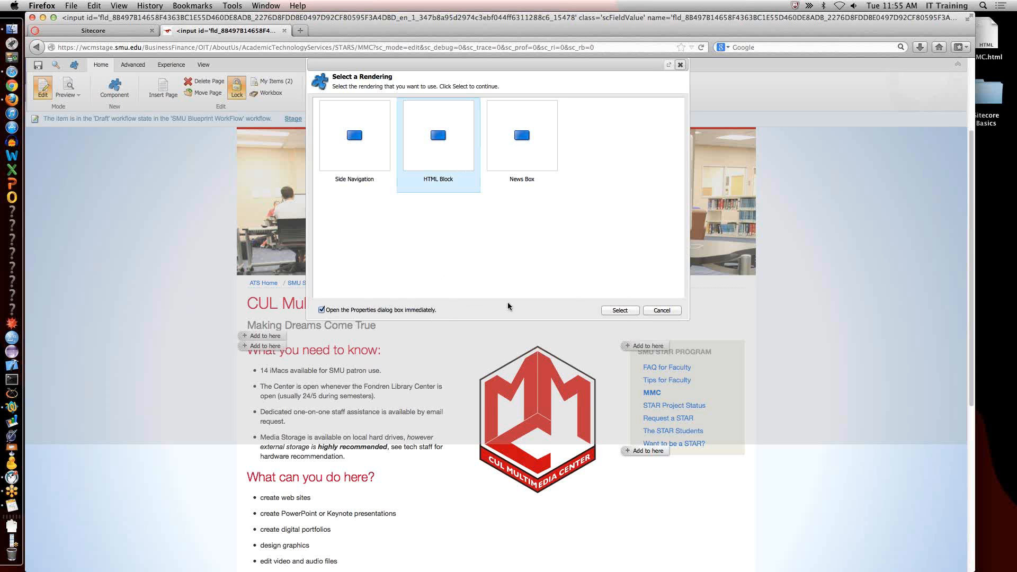
{"action": "left_click", "coordinate": [627, 311]}
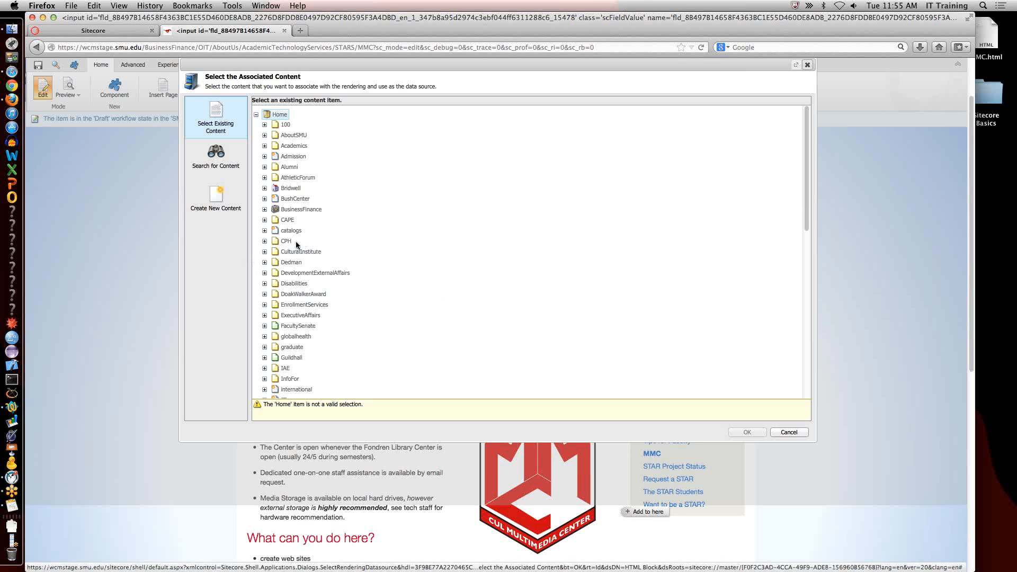
Expand the existing content tree through BusinessFinance, OIT and AboutUs to the contents of AcademicTechnologyServices.
{"action": "left_click", "coordinate": [263, 210]}
{"action": "left_click", "coordinate": [272, 283]}
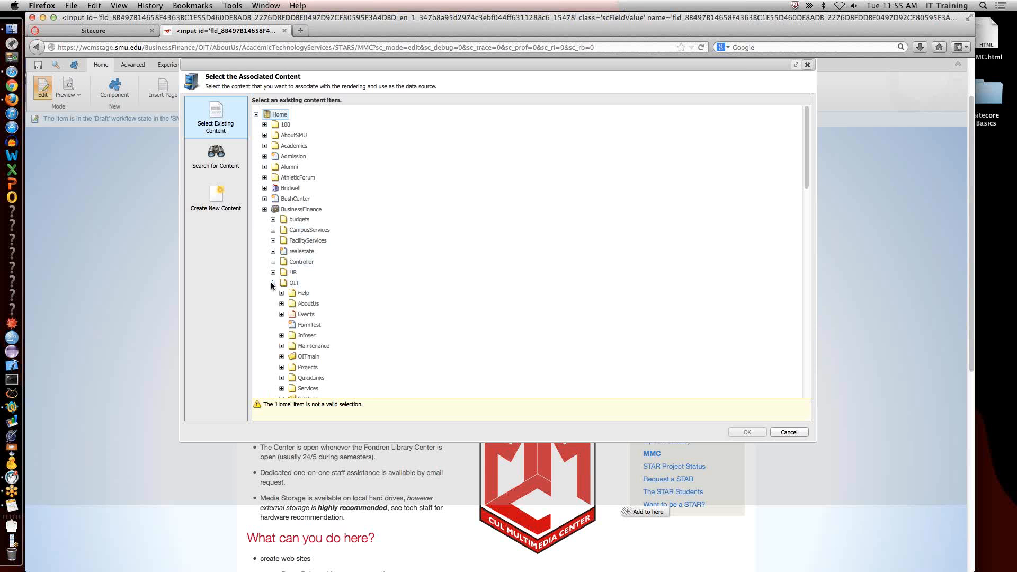
{"action": "scroll", "coordinate": [274, 284], "scroll_direction": "down", "scroll_amount": 3}
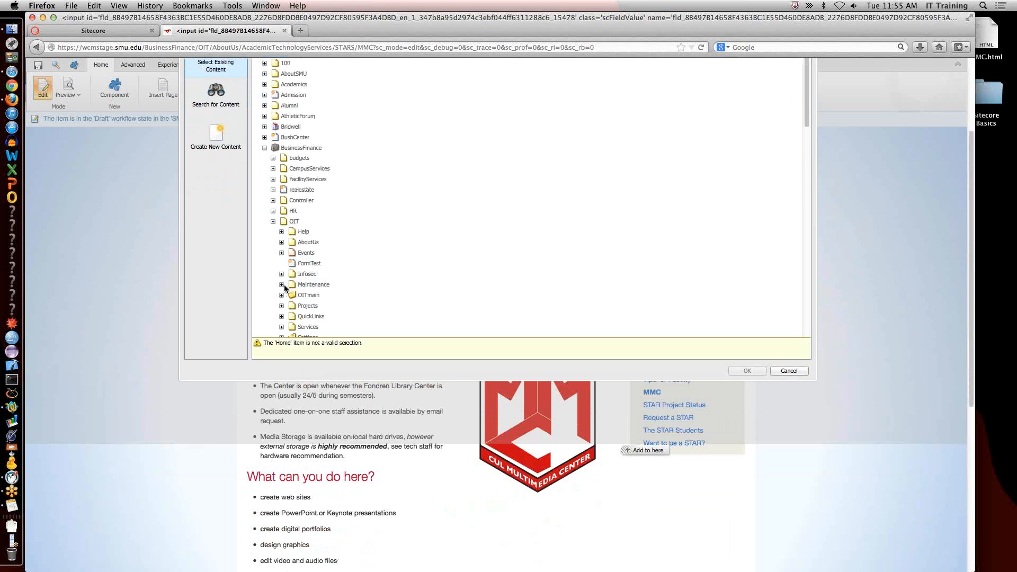
{"action": "left_click", "coordinate": [281, 242]}
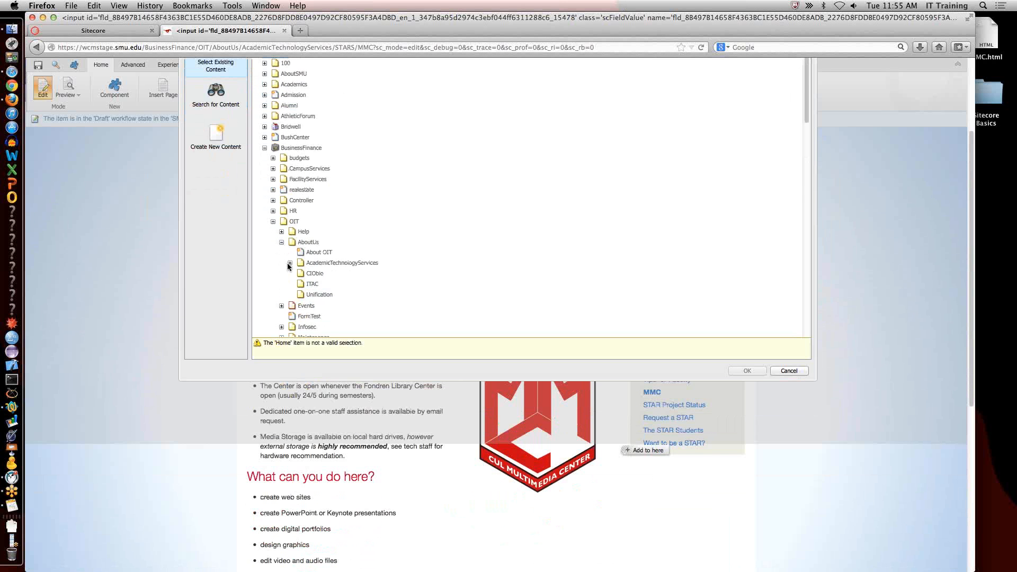
{"action": "left_click", "coordinate": [290, 263]}
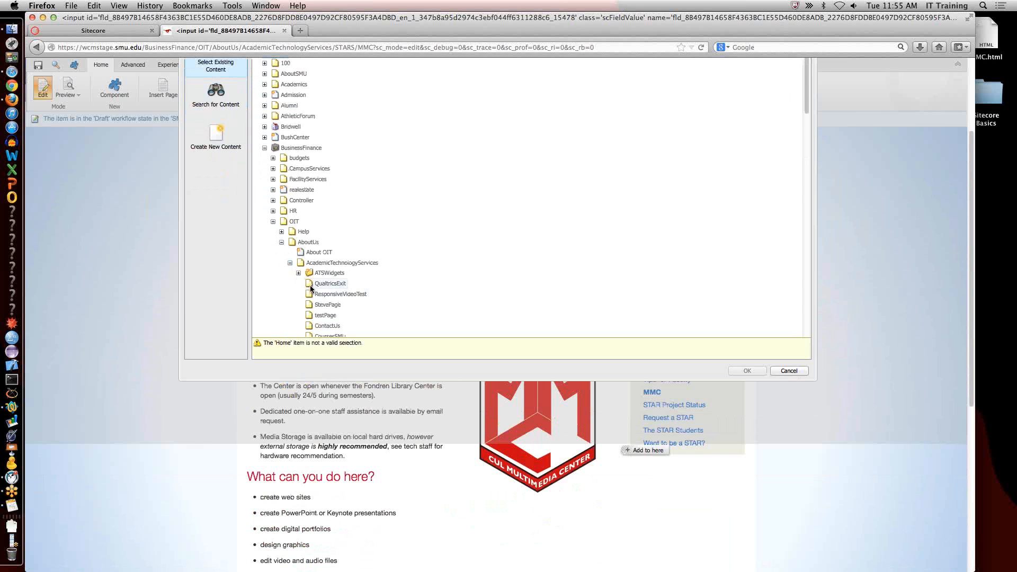
{"action": "scroll", "coordinate": [310, 287], "scroll_direction": "up", "scroll_amount": 1}
{"action": "scroll", "coordinate": [311, 286], "scroll_direction": "up", "scroll_amount": 1}
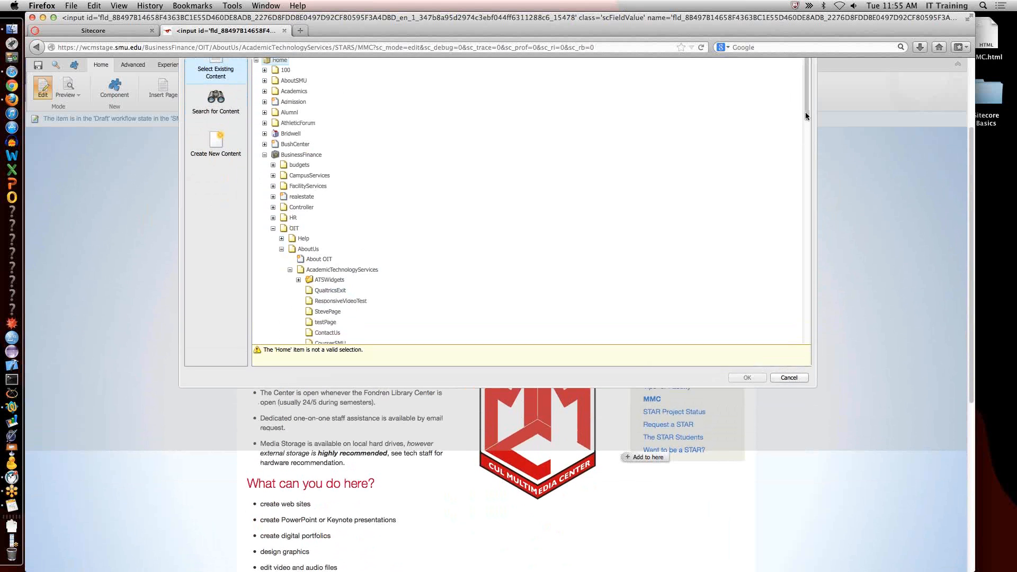
Choose AARO-YouTube from STARS_Widgets under STARS as the HTML block's associated content.
{"action": "left_click_drag", "start_coordinate": [805, 113], "coordinate": [806, 149]}
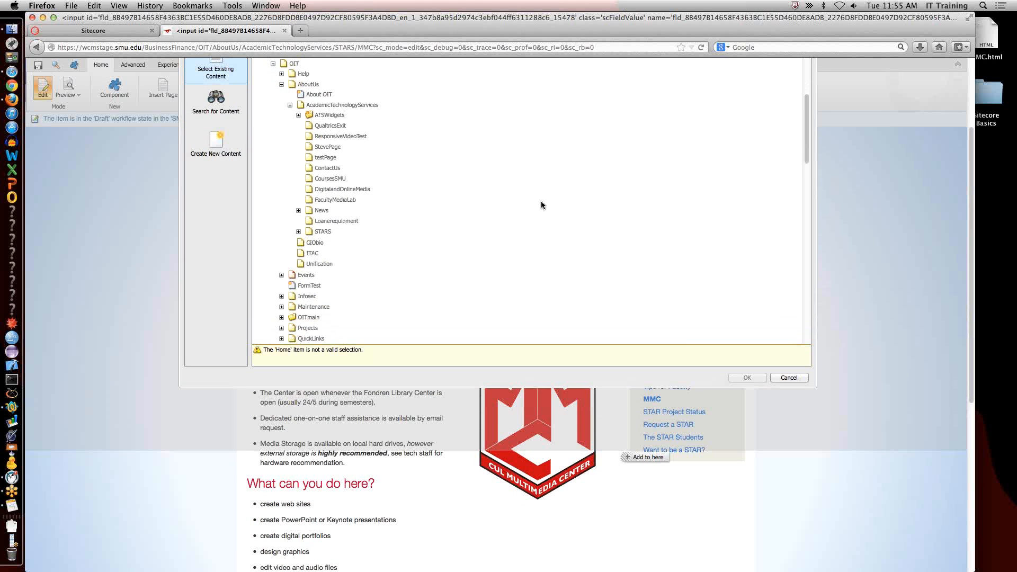
{"action": "left_click", "coordinate": [299, 232]}
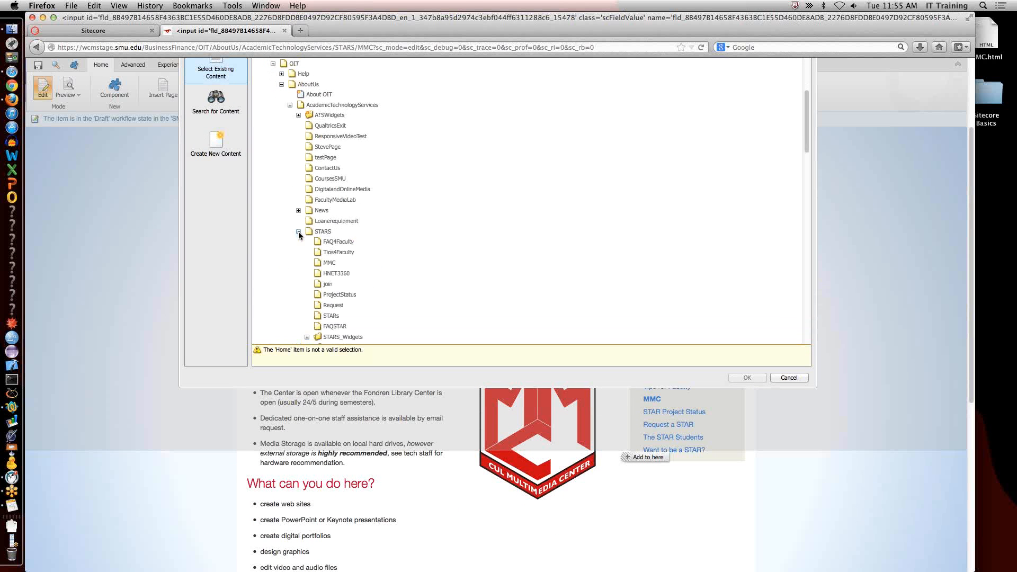
{"action": "left_click", "coordinate": [306, 337]}
{"action": "scroll", "coordinate": [363, 296], "scroll_direction": "down", "scroll_amount": 4}
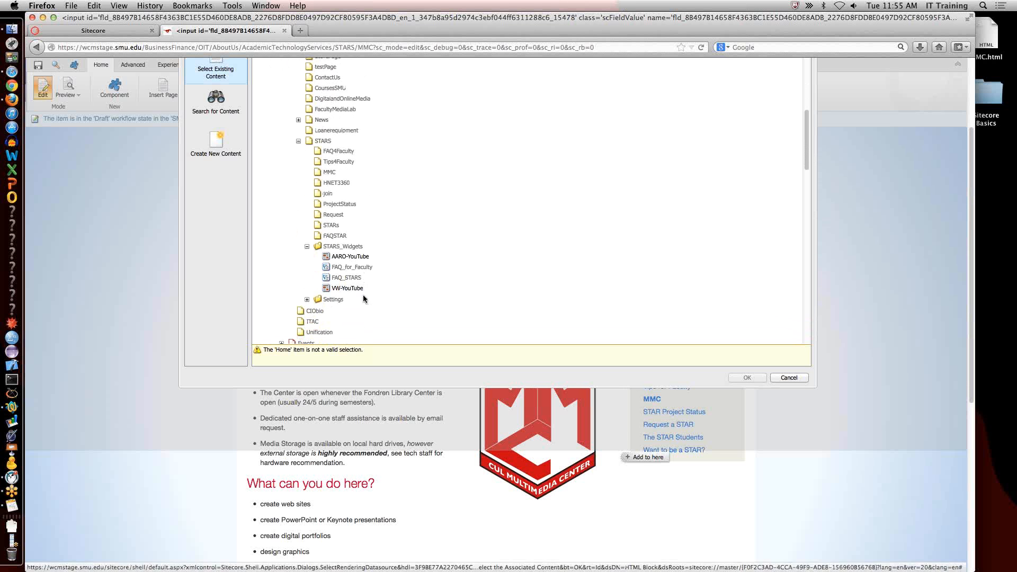
{"action": "left_click", "coordinate": [348, 257]}
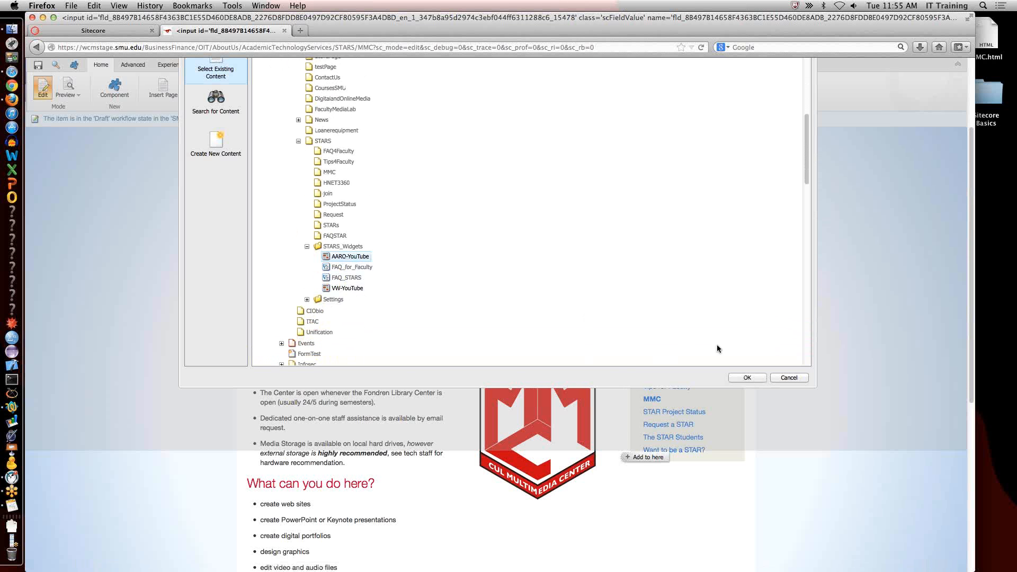
{"action": "left_click", "coordinate": [744, 377]}
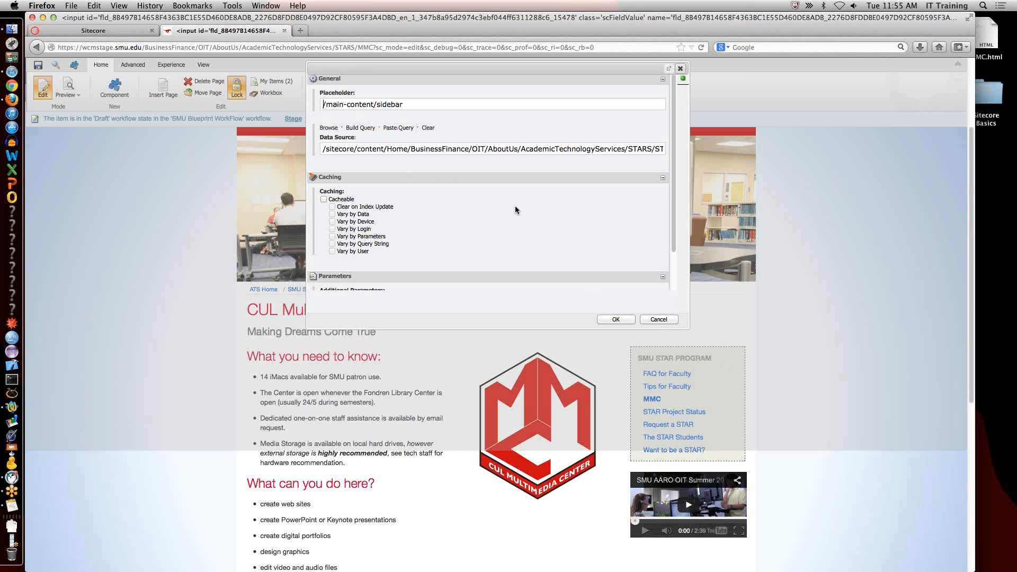
Accept the HTML block's properties, save the MMC page, and close its browser tab.
{"action": "left_click", "coordinate": [615, 319]}
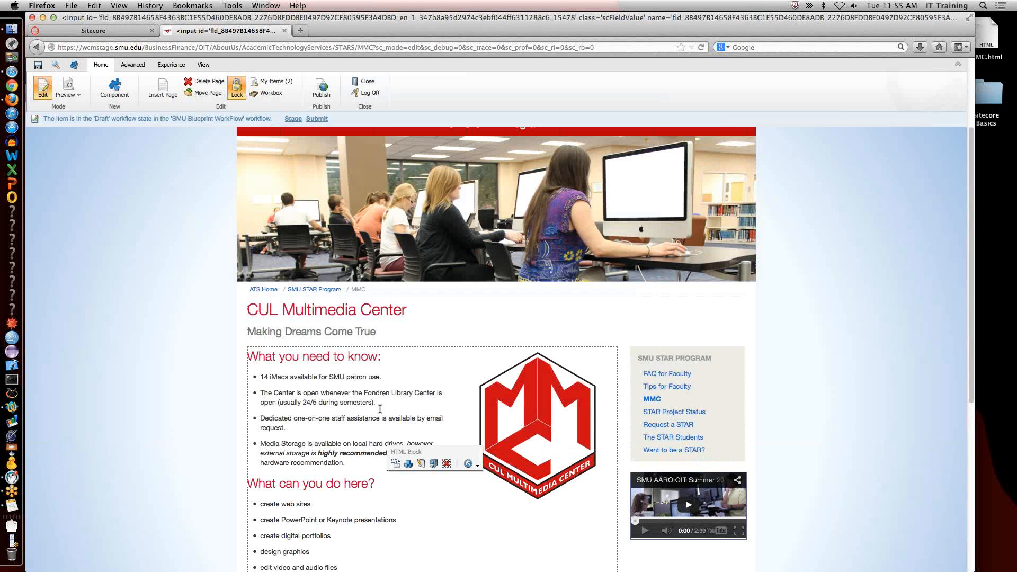
{"action": "left_click", "coordinate": [37, 68]}
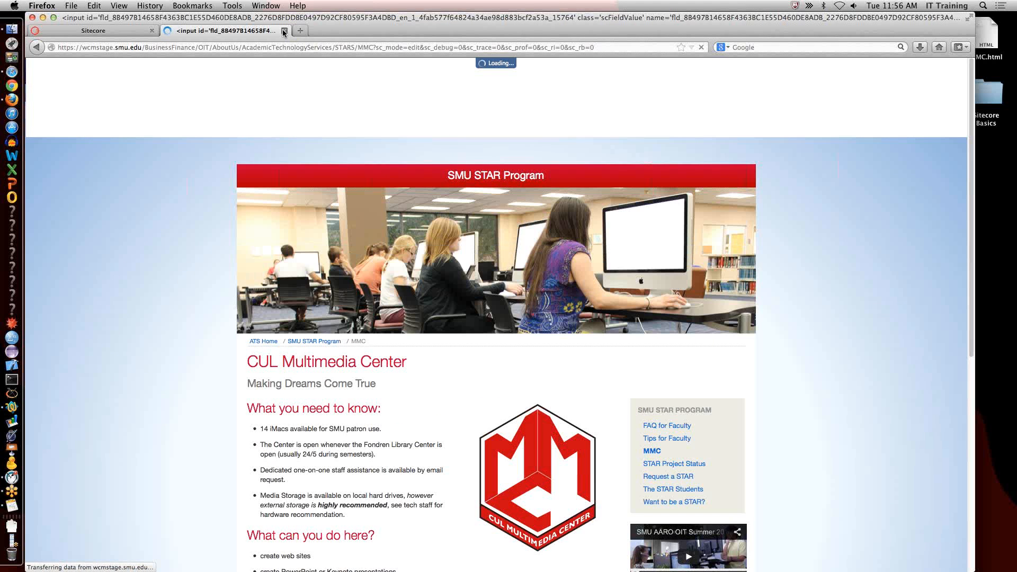
{"action": "left_click", "coordinate": [284, 31]}
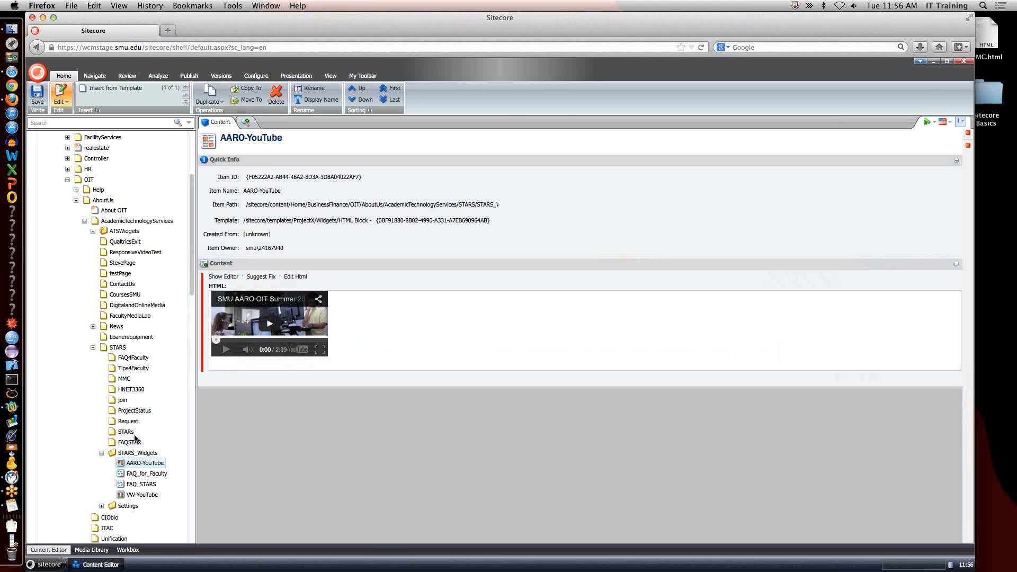
Select the MMC item in the content tree and show its review and workflow commands.
{"action": "left_click", "coordinate": [126, 379]}
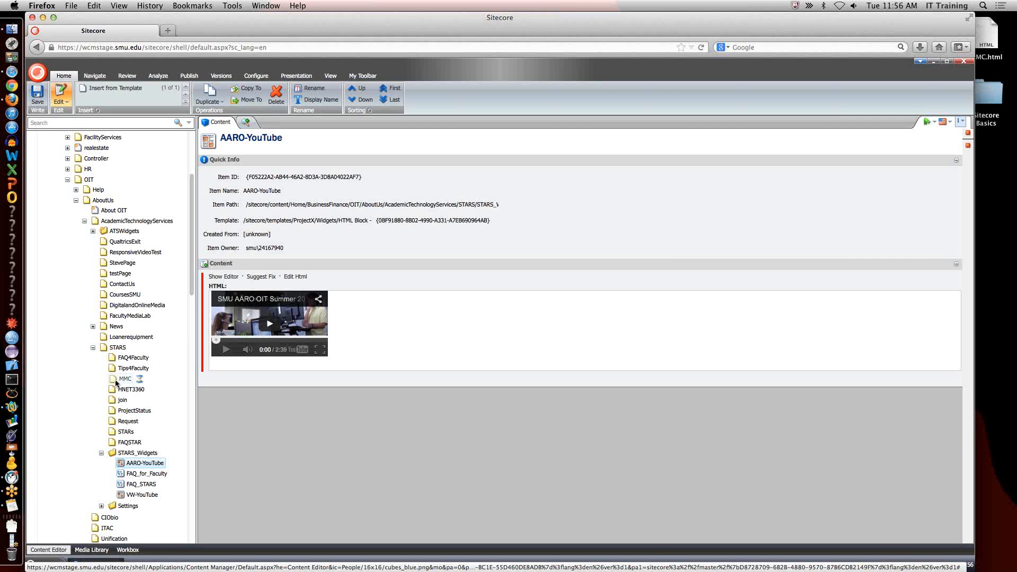
{"action": "left_click", "coordinate": [13, 491]}
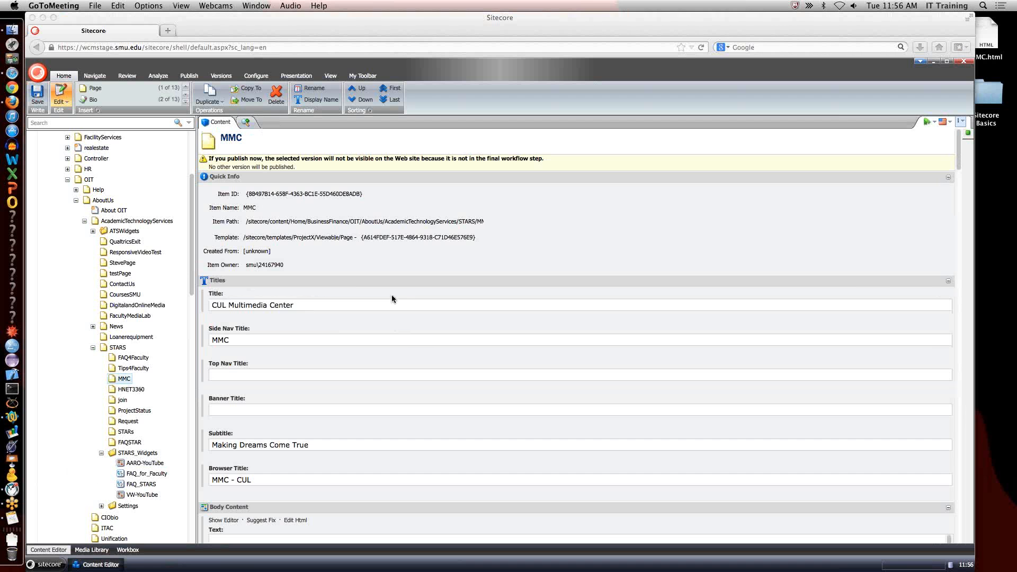
{"action": "left_click", "coordinate": [368, 76]}
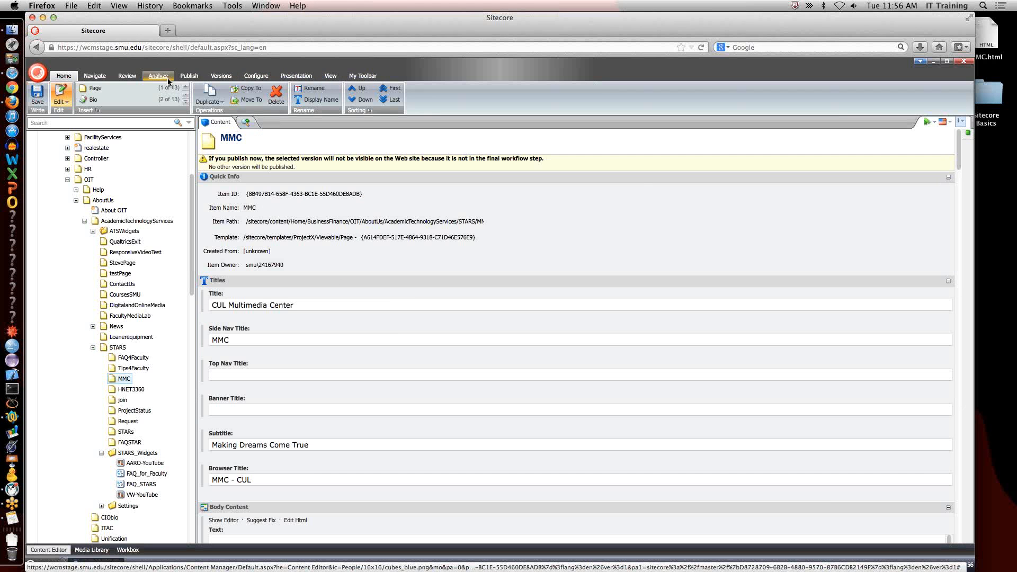
{"action": "left_click", "coordinate": [128, 76]}
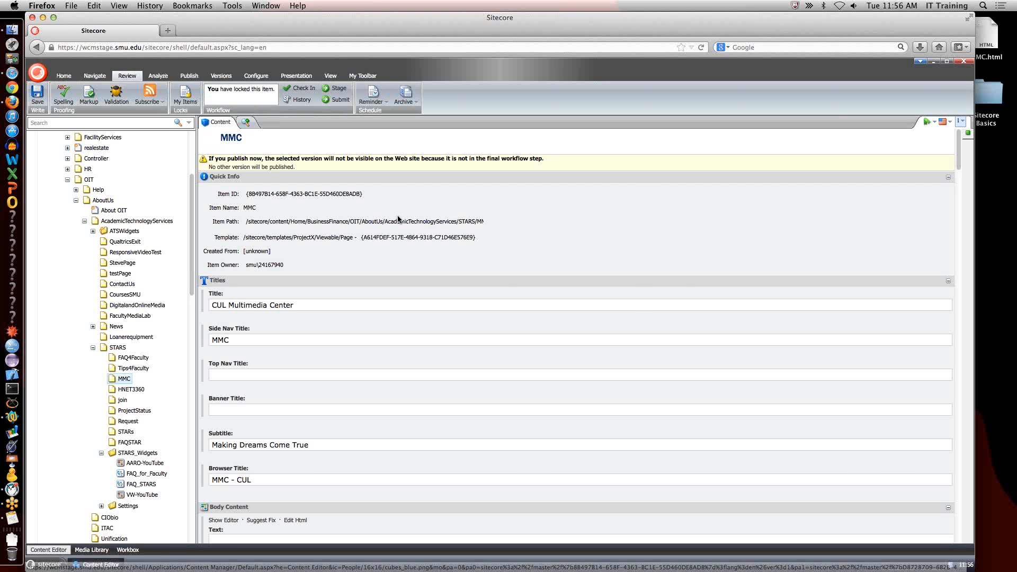
Switch to Safari and check the staged MMC page's sidebar for the video.
{"action": "key", "text": "super+Tab"}
{"action": "key", "text": "super+Tab"}
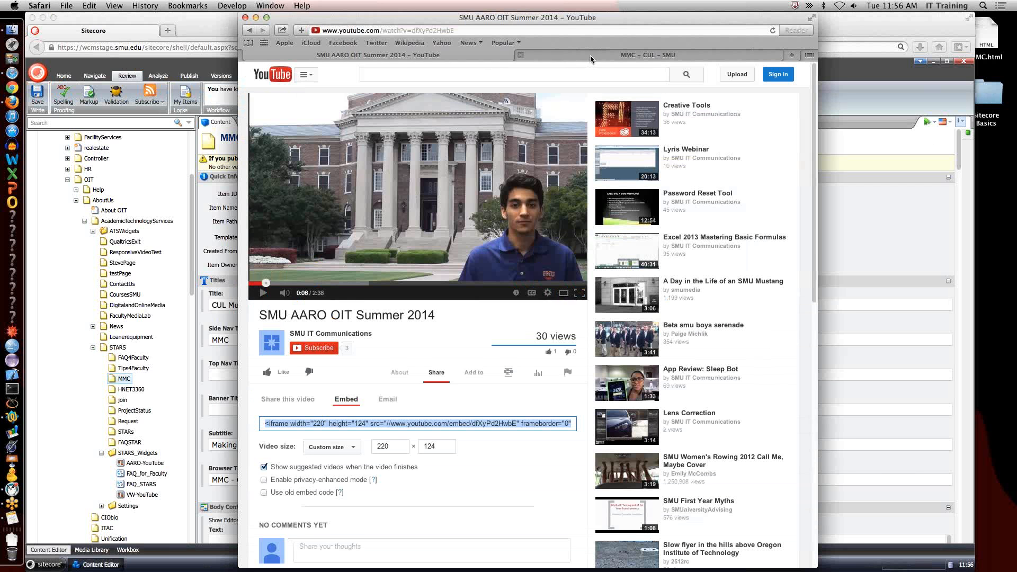
{"action": "left_click", "coordinate": [590, 56]}
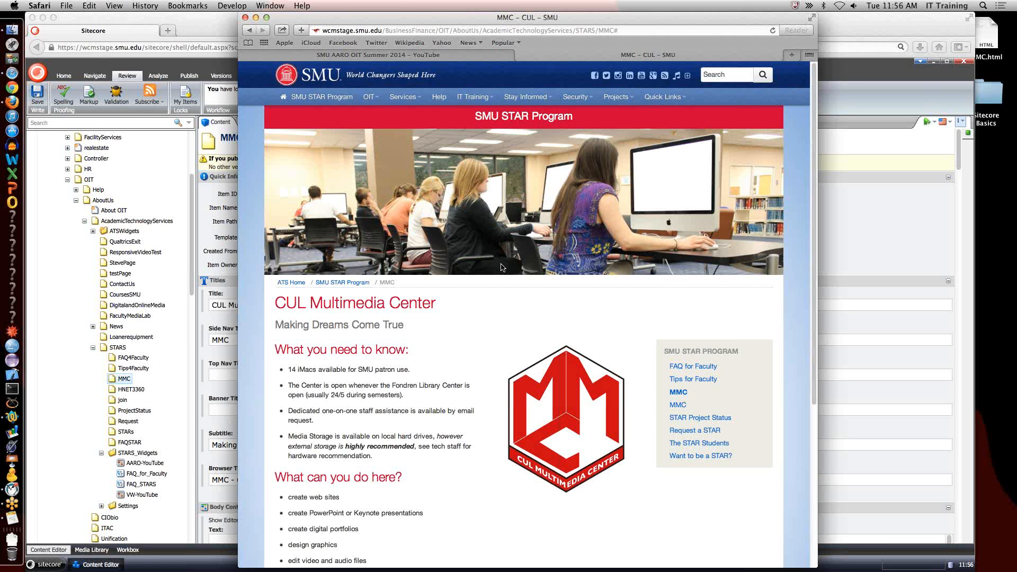
{"action": "scroll", "coordinate": [618, 457], "scroll_direction": "down", "scroll_amount": 1}
{"action": "scroll", "coordinate": [619, 456], "scroll_direction": "down", "scroll_amount": 5}
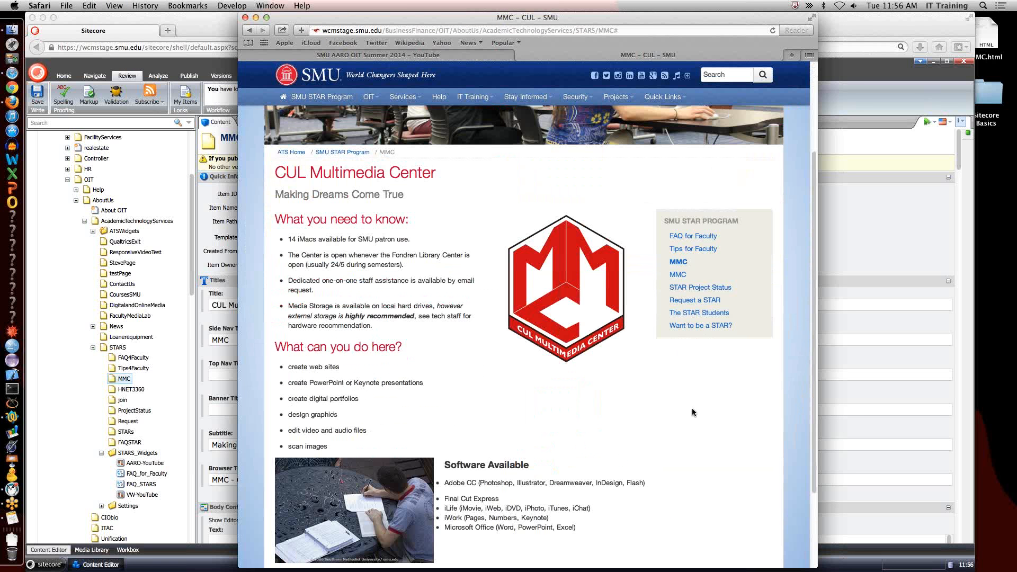
Return to Firefox and smart-publish the AARO-YouTube item with subitems to the Public (production) and Stage (web) targets.
{"action": "left_click", "coordinate": [142, 466]}
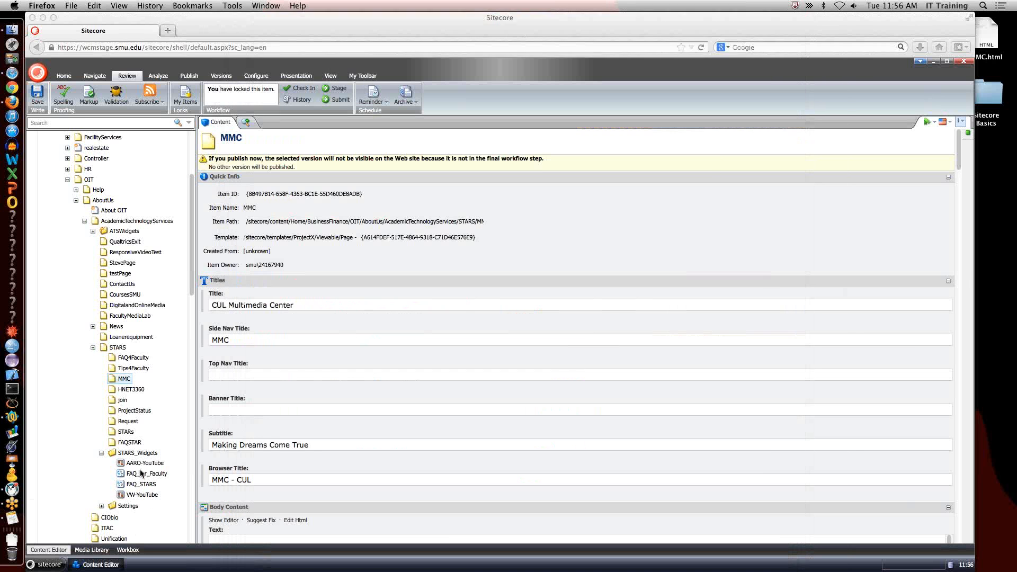
{"action": "left_click", "coordinate": [142, 464]}
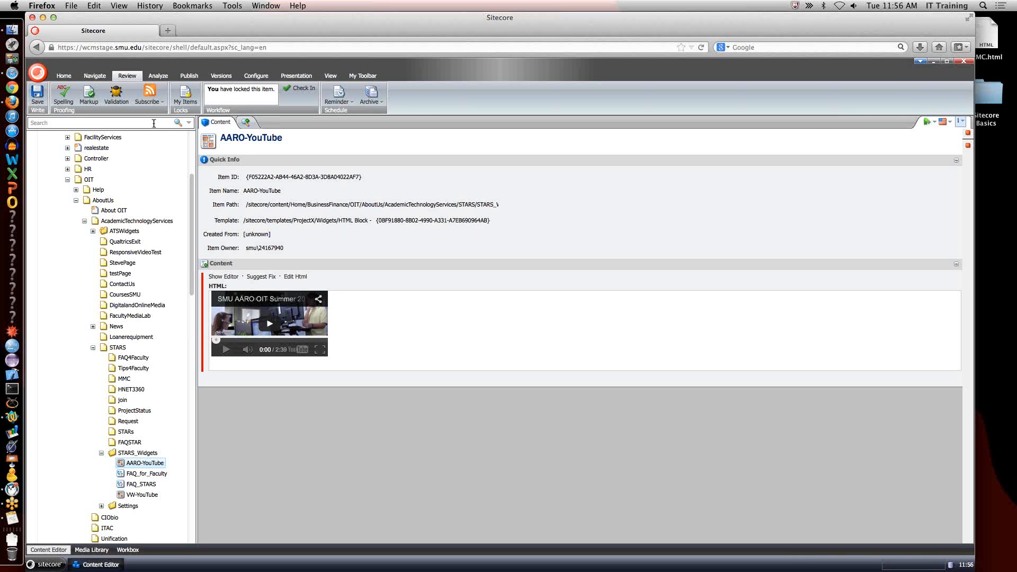
{"action": "left_click", "coordinate": [191, 76]}
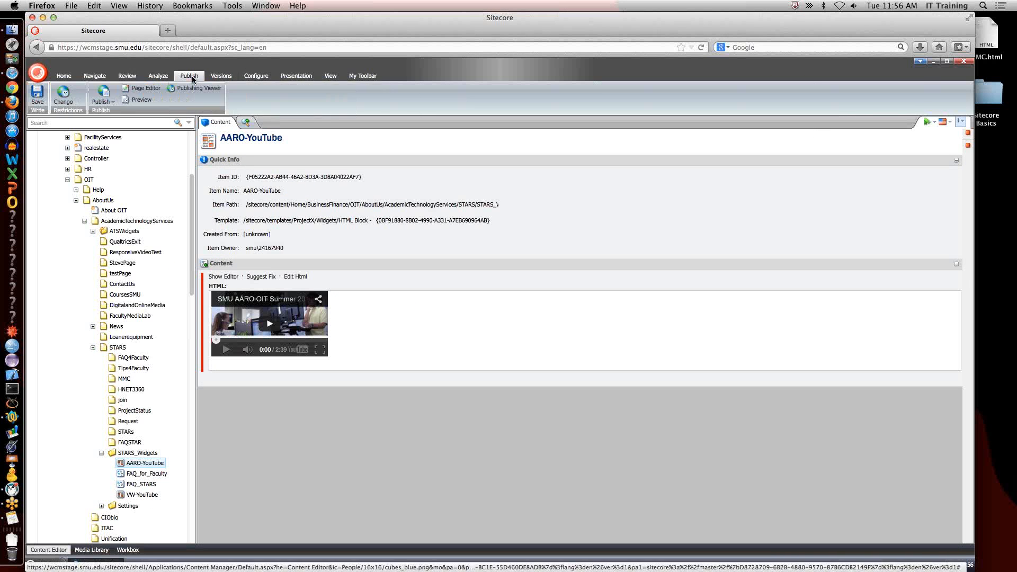
{"action": "left_click", "coordinate": [111, 102]}
{"action": "left_click", "coordinate": [114, 112]}
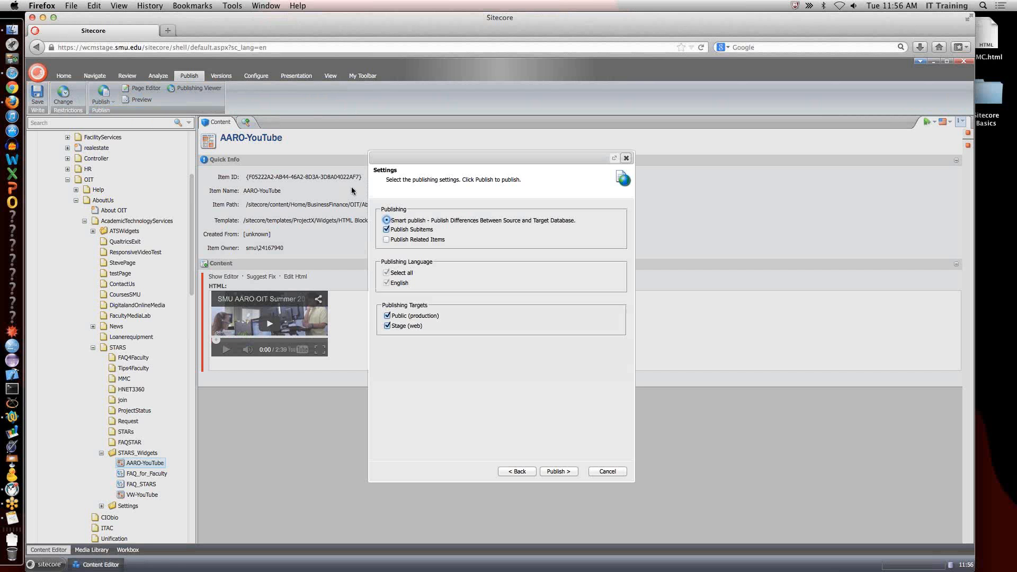
{"action": "left_click", "coordinate": [563, 472]}
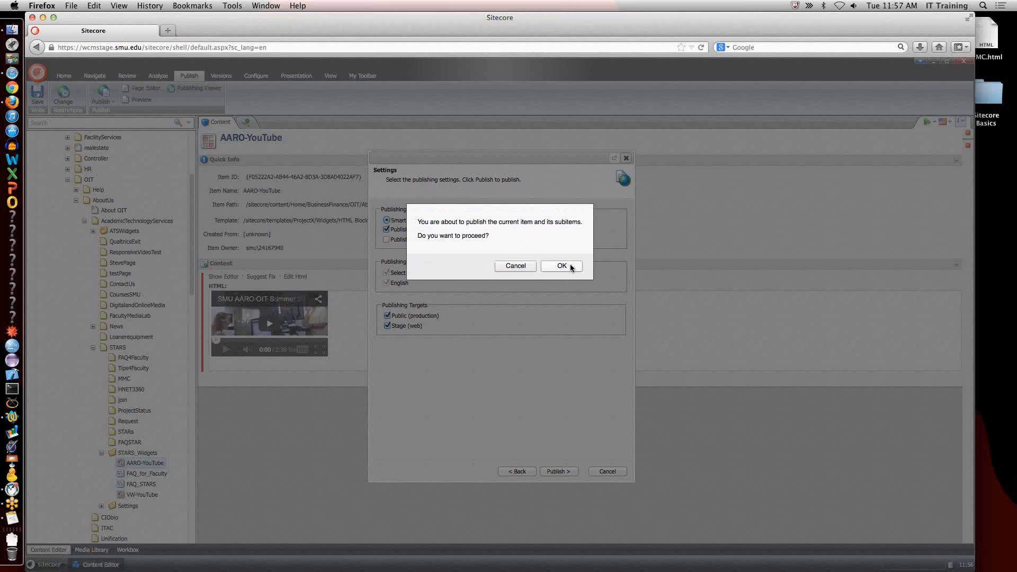
{"action": "left_click", "coordinate": [569, 264]}
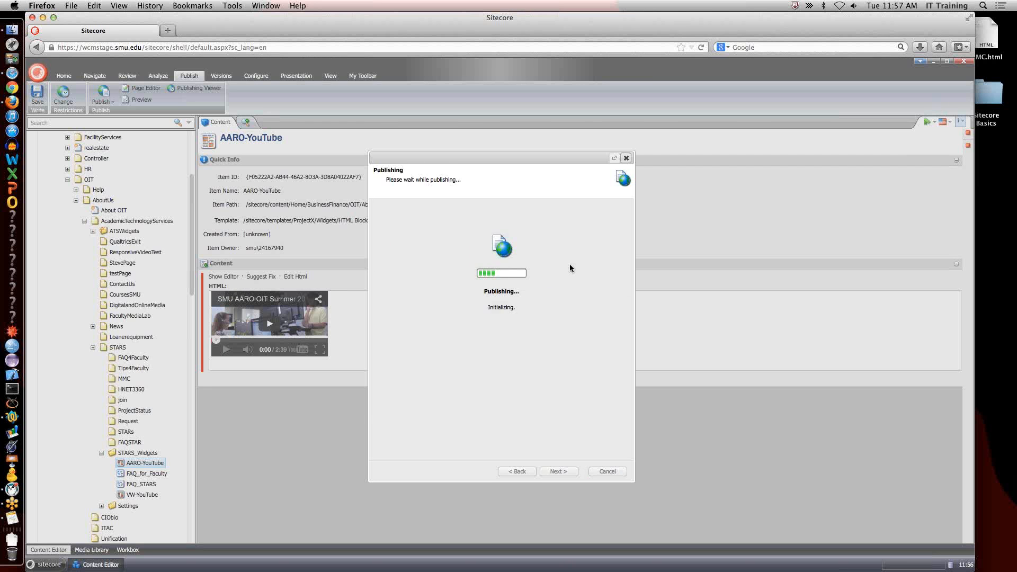
{"action": "left_click", "coordinate": [608, 471]}
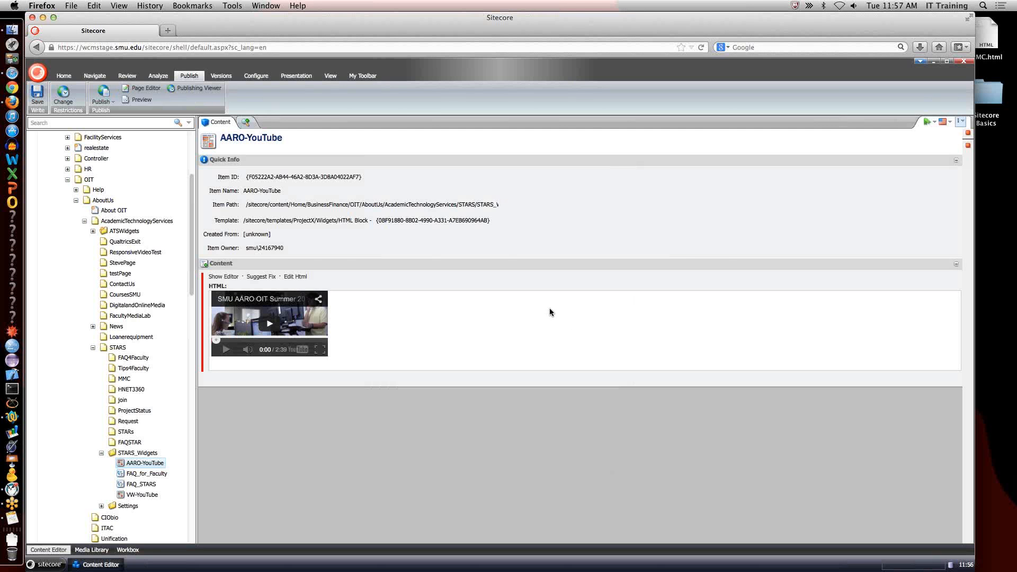
Switch to Safari and play the MMC page's sidebar video in full screen.
{"action": "key", "text": "super+Tab"}
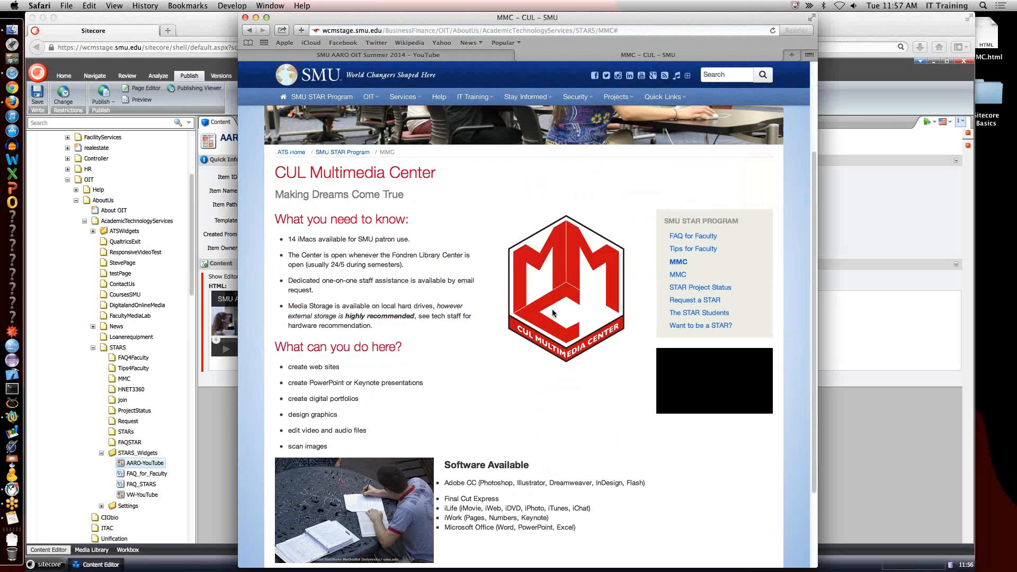
{"action": "left_click", "coordinate": [671, 410]}
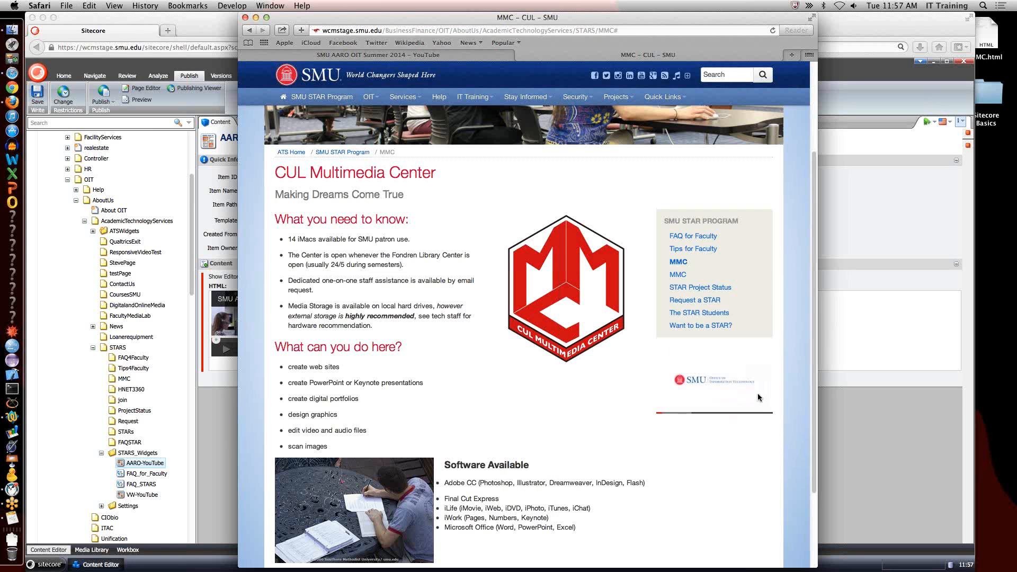
{"action": "left_click", "coordinate": [762, 411]}
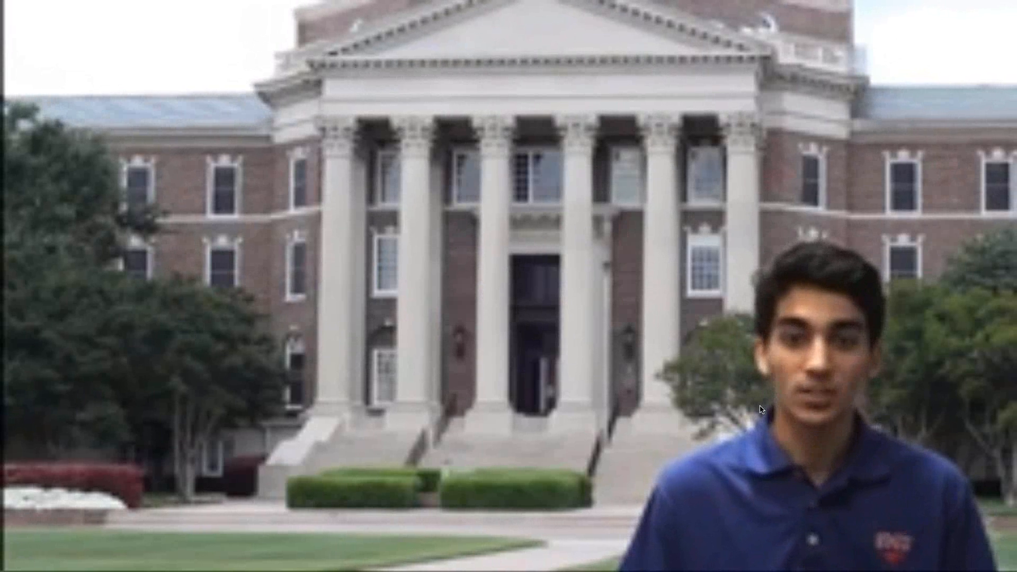
Leave full screen, pause the sidebar video and review the rest of the staged MMC page.
{"action": "key", "text": "Escape"}
{"action": "left_click", "coordinate": [672, 407]}
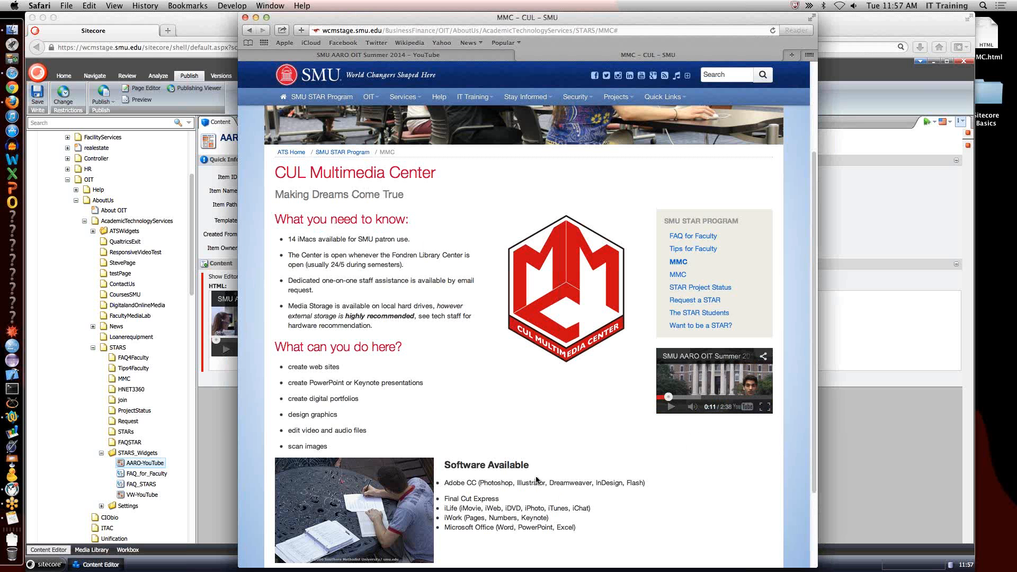
{"action": "scroll", "coordinate": [535, 478], "scroll_direction": "up", "scroll_amount": 1}
{"action": "scroll", "coordinate": [535, 478], "scroll_direction": "down", "scroll_amount": 5}
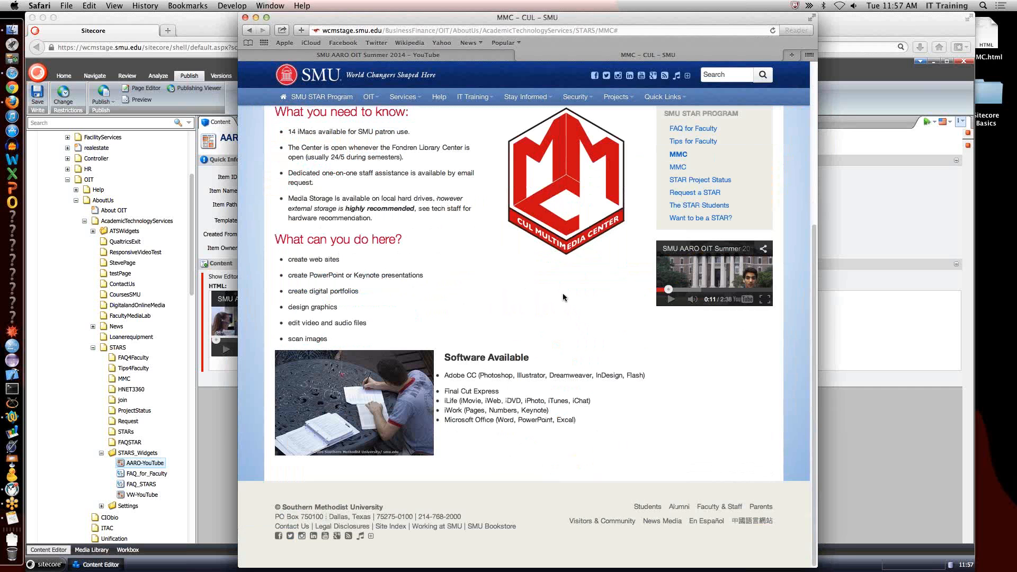
{"action": "left_click", "coordinate": [113, 38]}
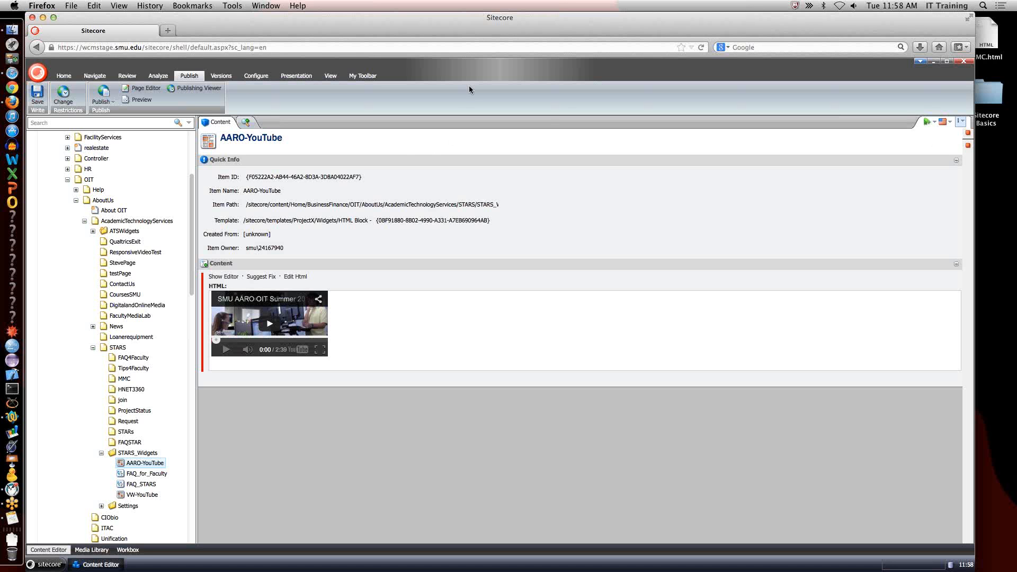
{"action": "left_click", "coordinate": [1008, 432]}
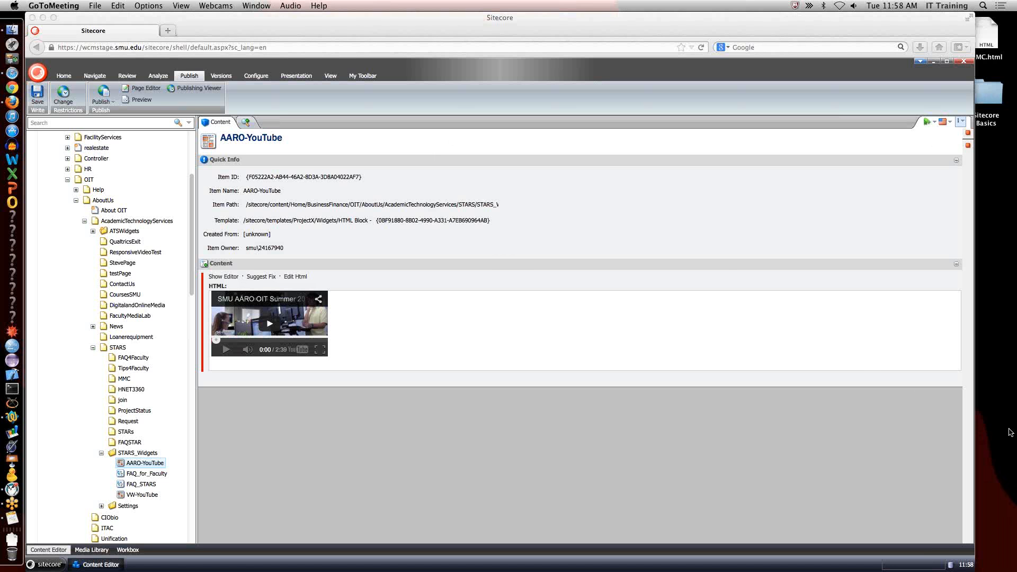
{"action": "key", "text": "super+Tab"}
{"action": "key", "text": "super+Tab"}
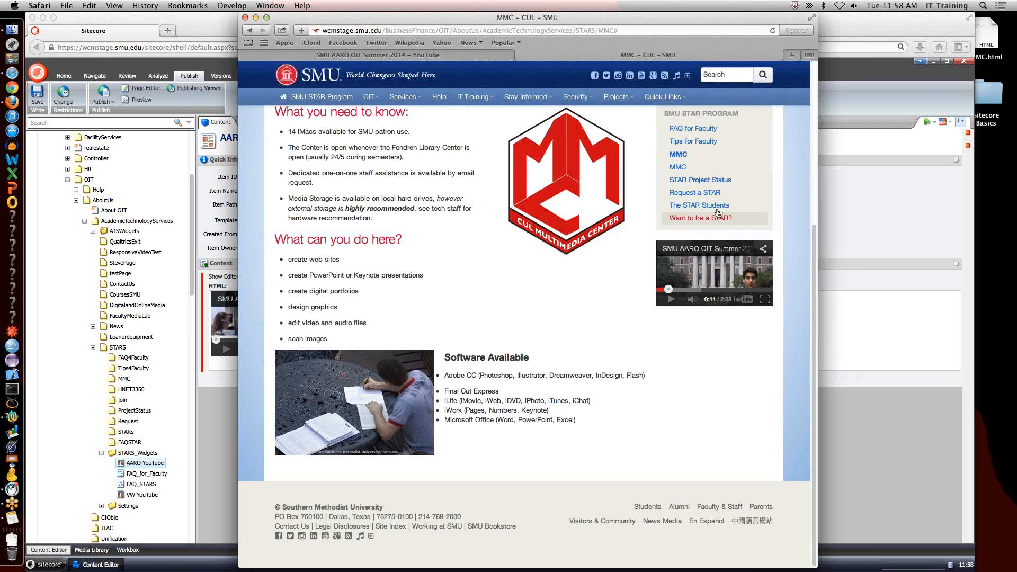
Remove the trailing # from the MMC page's address and load the page again.
{"action": "scroll", "coordinate": [695, 186], "scroll_direction": "up", "scroll_amount": 5}
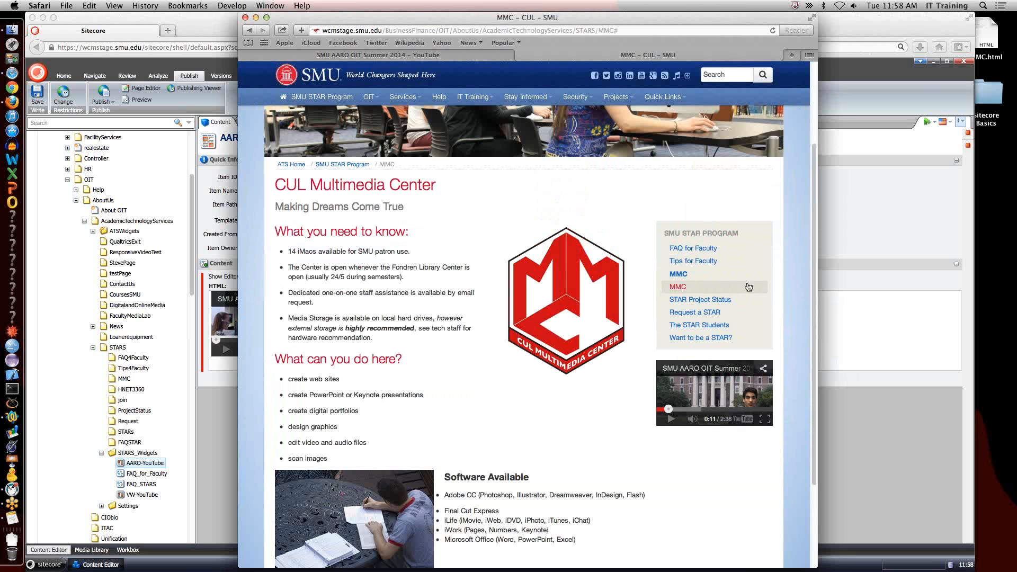
{"action": "left_click", "coordinate": [665, 30]}
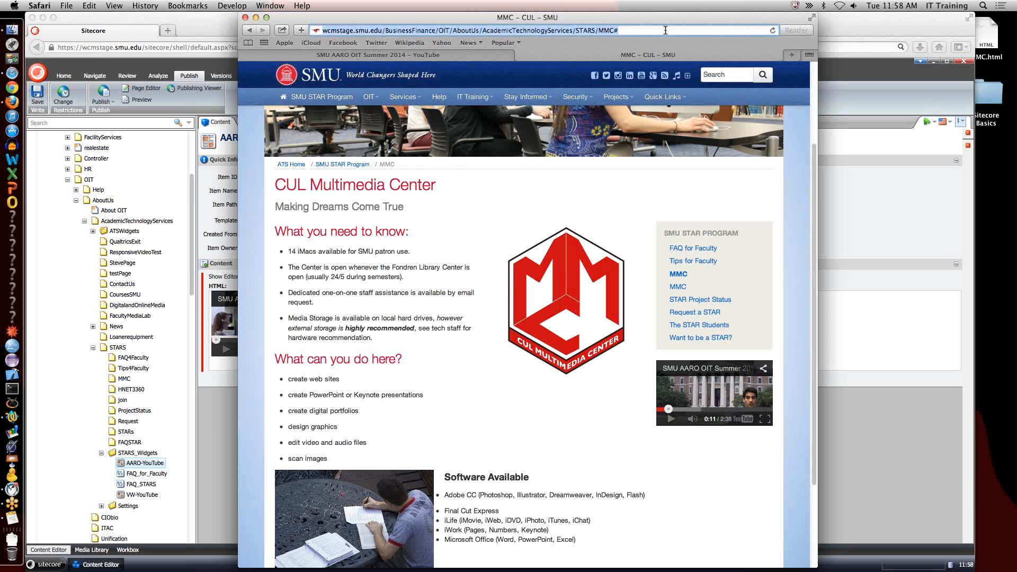
{"action": "left_click", "coordinate": [665, 30]}
{"action": "key", "text": "BackSpace"}
{"action": "key", "text": "Return"}
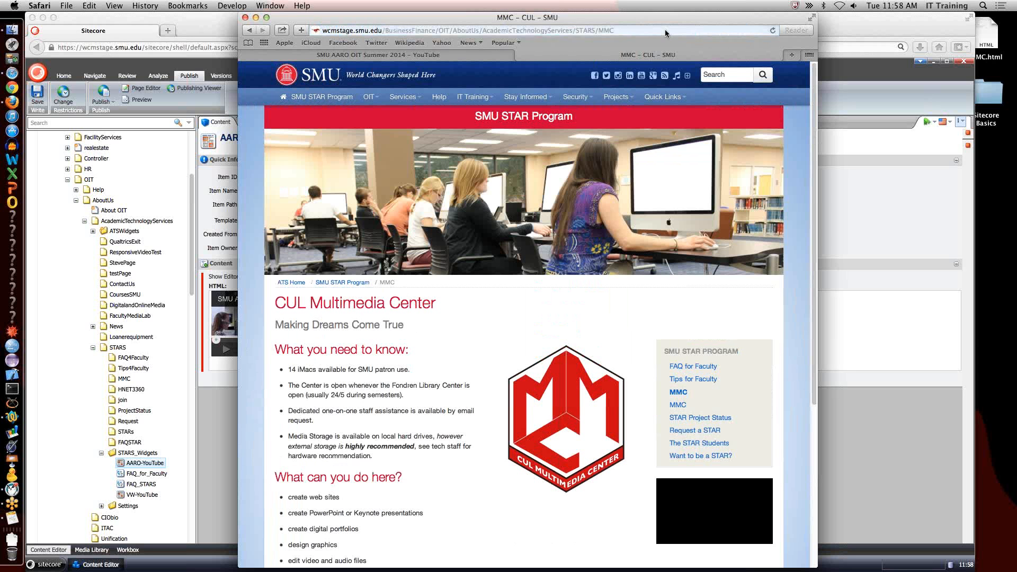
View the MMC page behind the second MMC sidebar link, and go up to the SMU STAR Program page.
{"action": "left_click", "coordinate": [679, 407]}
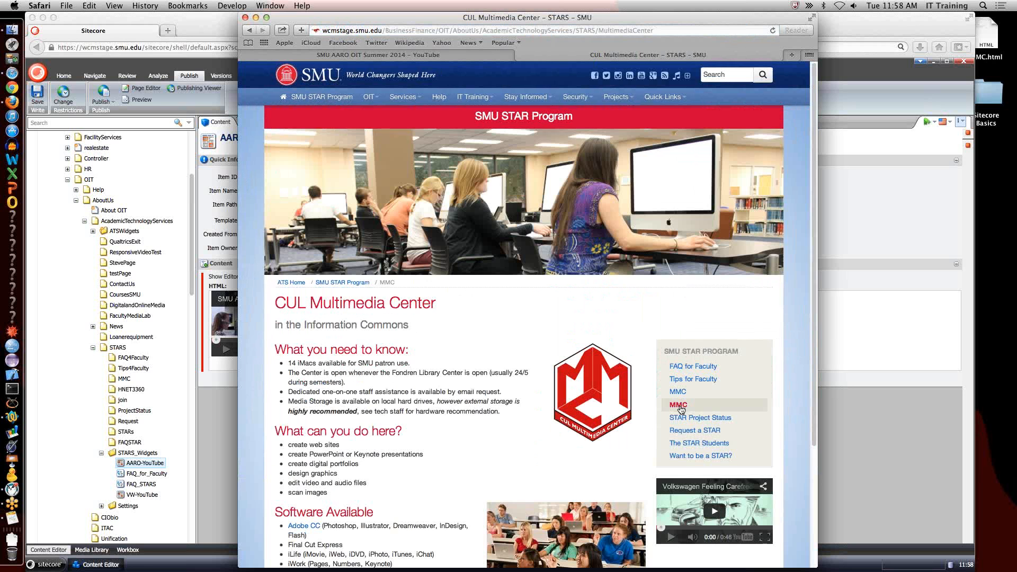
{"action": "scroll", "coordinate": [681, 409], "scroll_direction": "down", "scroll_amount": 5}
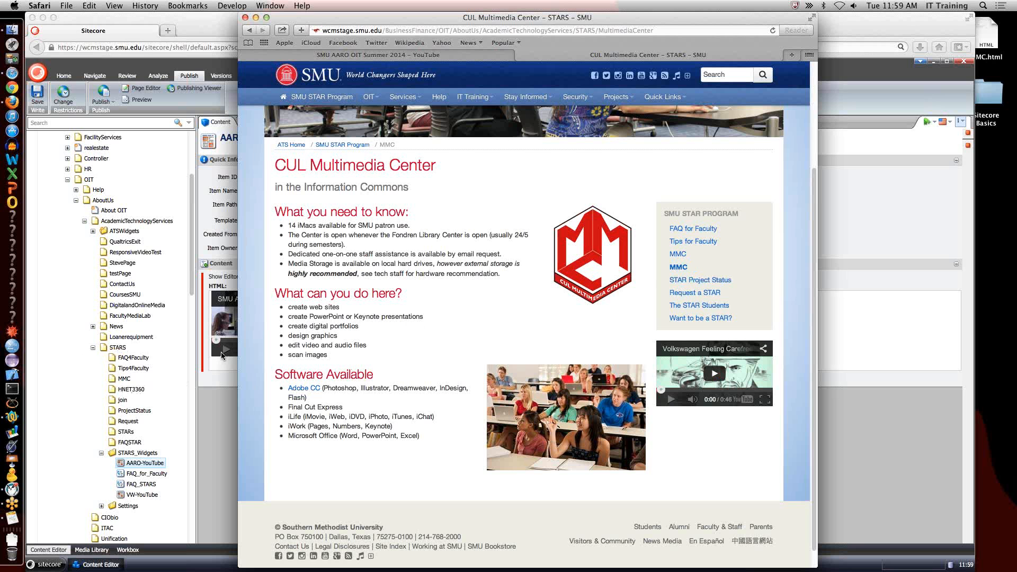
{"action": "left_click", "coordinate": [700, 214]}
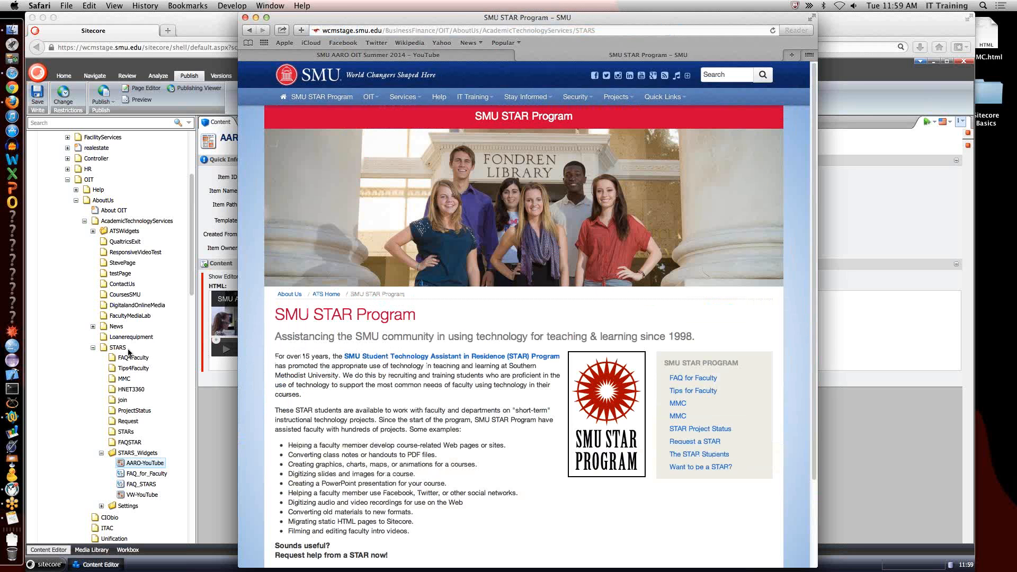
Switch to Firefox, lock the STARS item for editing and stage it through the workflow.
{"action": "left_click", "coordinate": [128, 352]}
{"action": "left_click", "coordinate": [117, 347]}
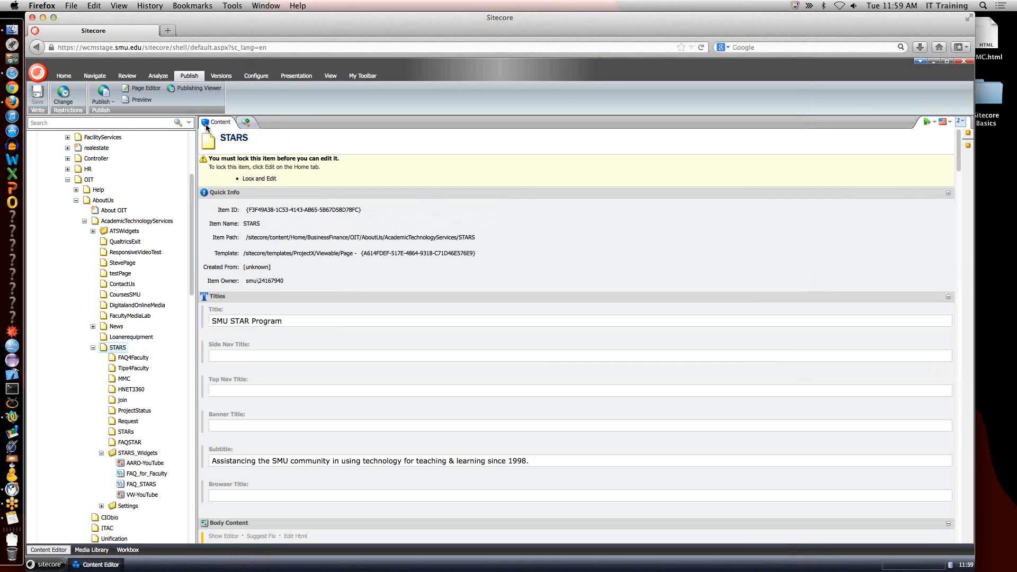
{"action": "left_click", "coordinate": [365, 75]}
{"action": "left_click", "coordinate": [125, 76]}
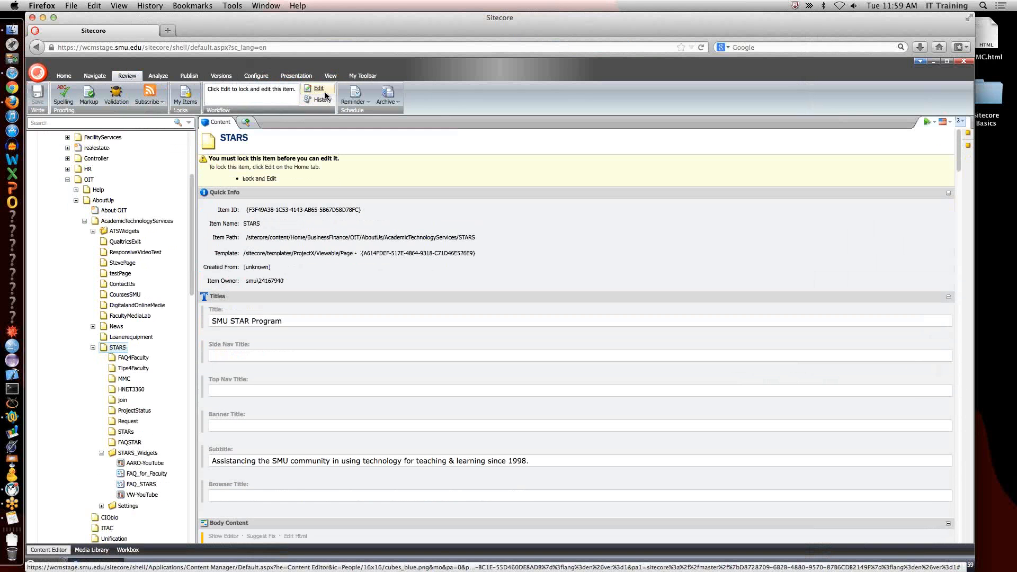
{"action": "left_click", "coordinate": [318, 88]}
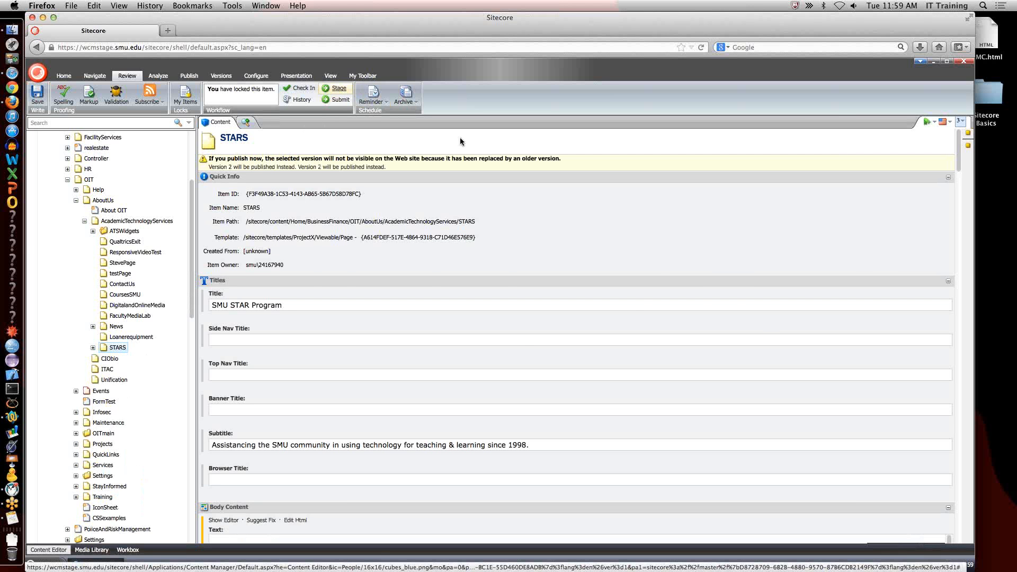
Switch to Safari, reload the SMU STAR Program page and follow the MMC link in its sidebar.
{"action": "key", "text": "super+Tab"}
{"action": "key", "text": "super+r"}
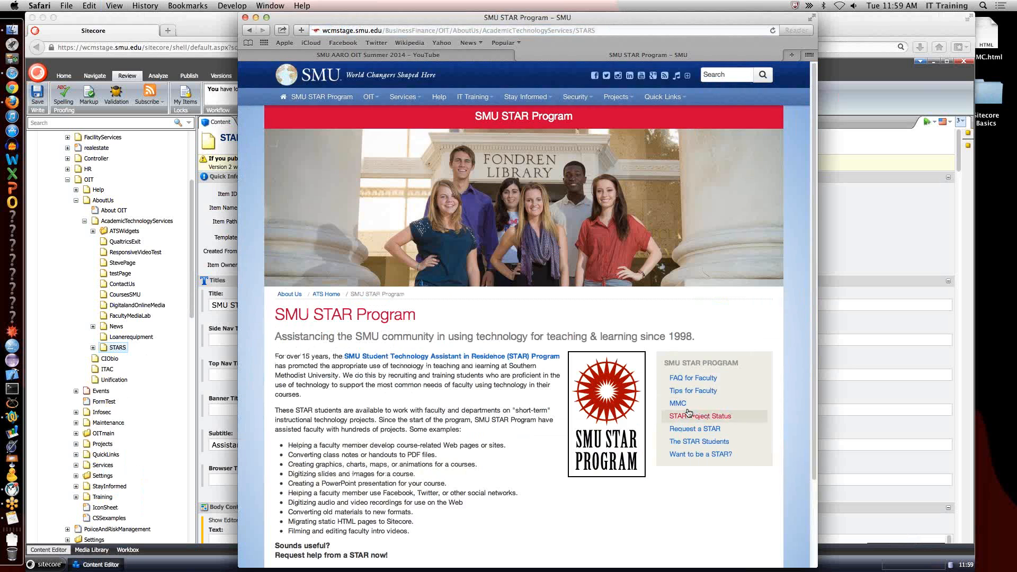
{"action": "left_click", "coordinate": [678, 403]}
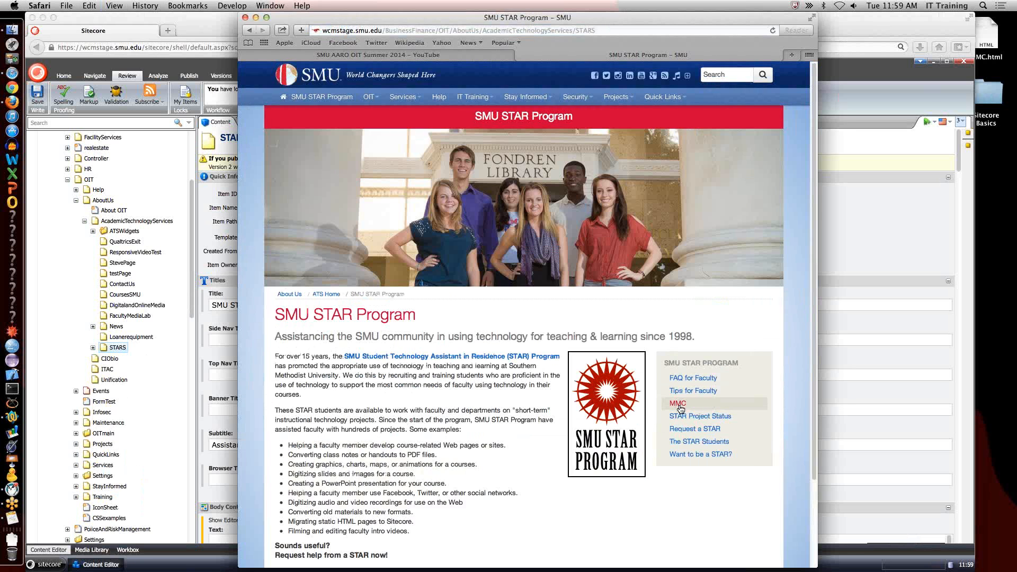
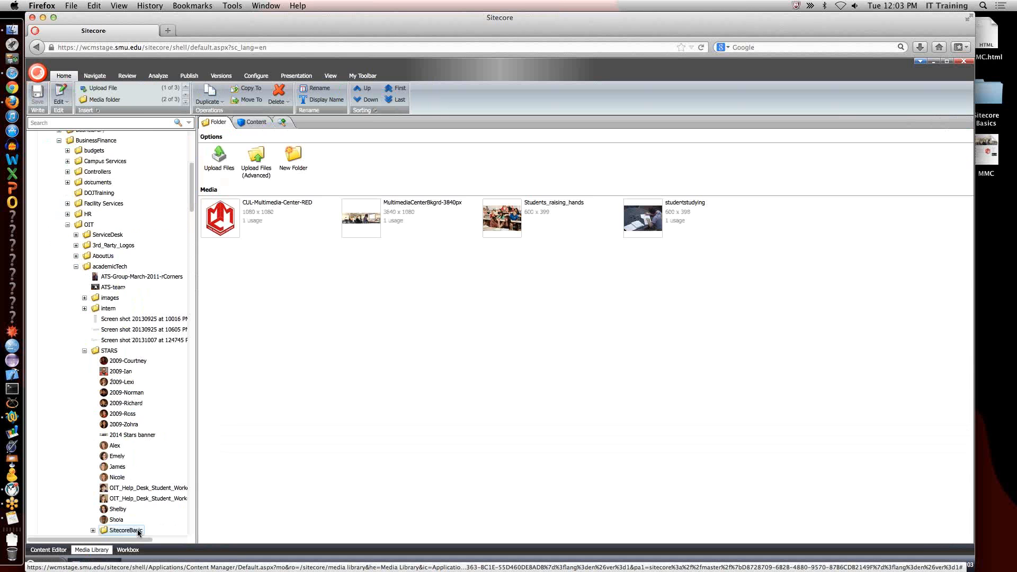
{"action": "left_click", "coordinate": [257, 158]}
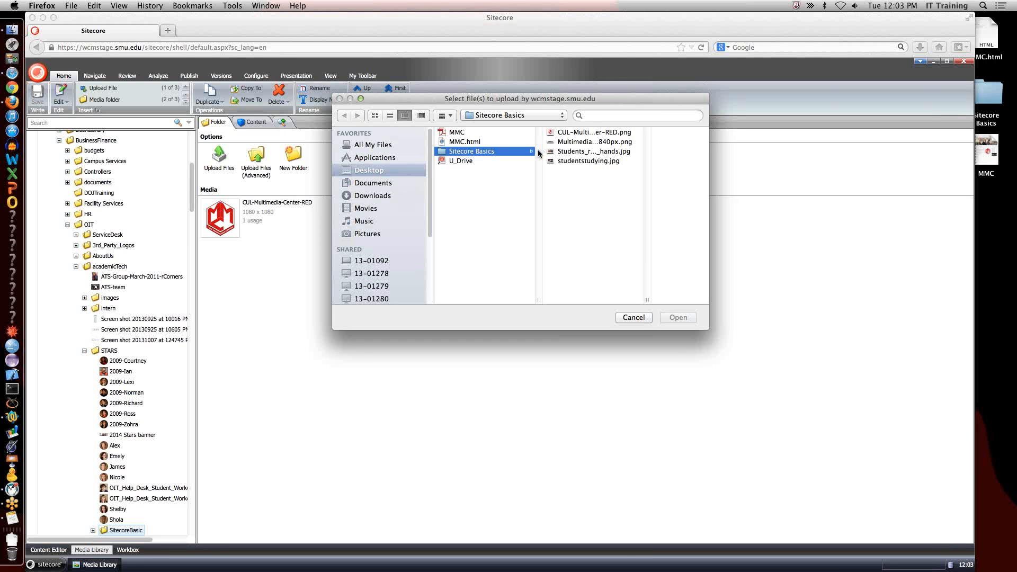
{"action": "left_click", "coordinate": [470, 134]}
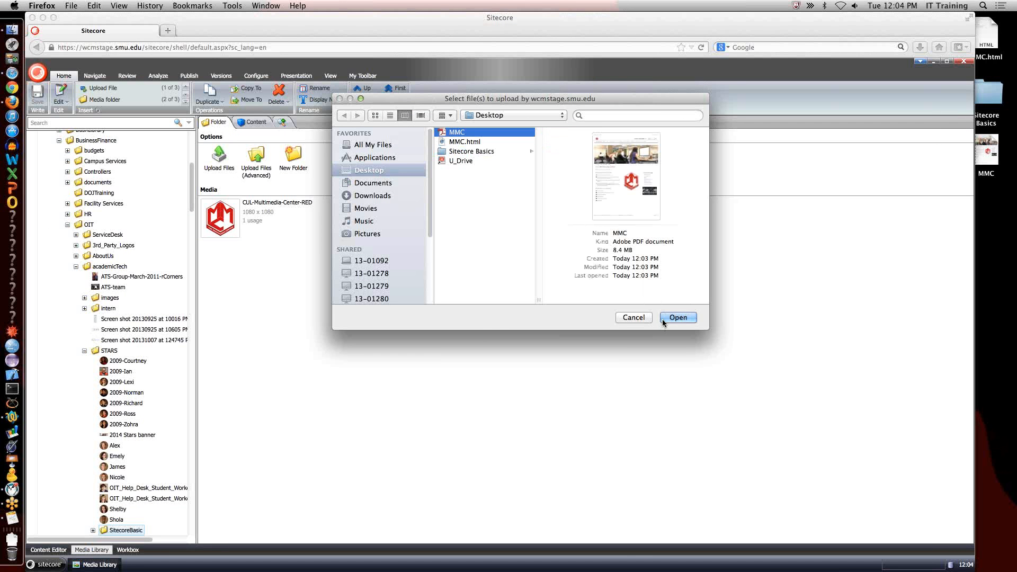
{"action": "left_click", "coordinate": [634, 317]}
Switch to Finder and rename the MMC PDF file on the Desktop to MMC.pdf.
{"action": "key", "text": "super+Tab"}
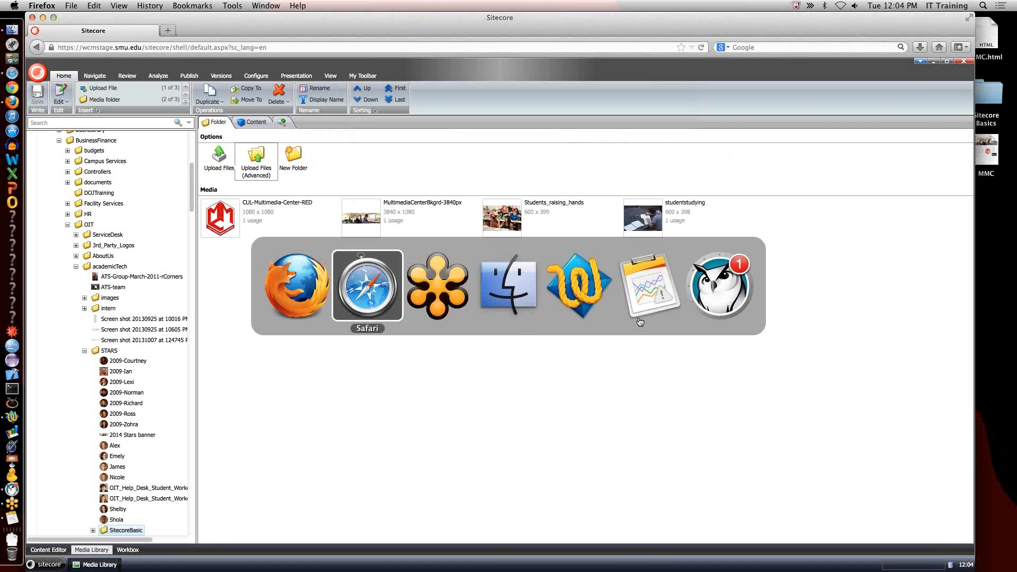
{"action": "key", "text": "super+Tab"}
{"action": "key", "text": "super+Tab"}
{"action": "left_click", "coordinate": [479, 217]}
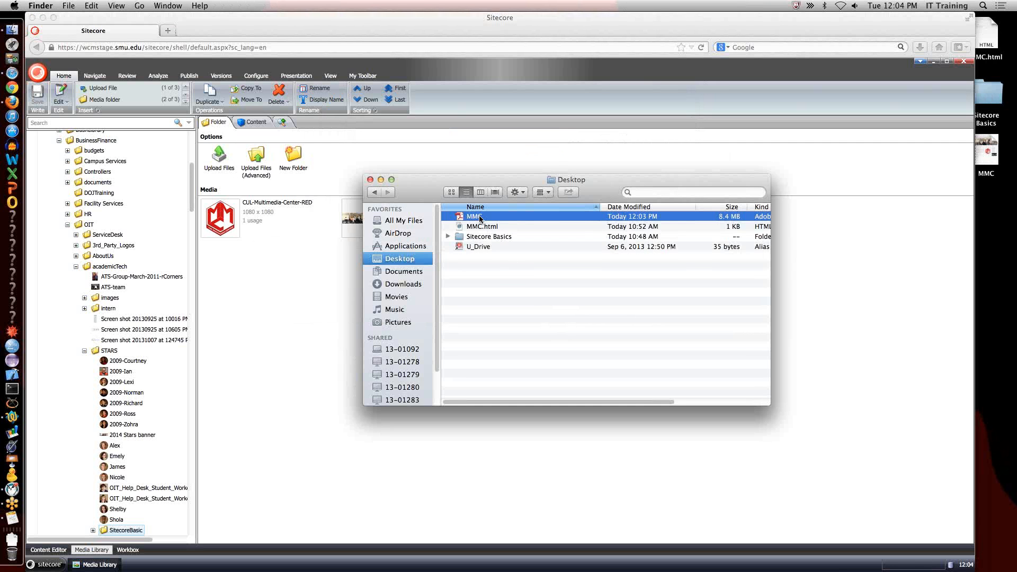
{"action": "left_click", "coordinate": [479, 217]}
{"action": "type", "text": ".pf"}
{"action": "left_click", "coordinate": [486, 217]}
{"action": "type", "text": "d"}
{"action": "key", "text": "Return"}
Switch to Firefox and upload MMC.pdf from the Desktop to the SitecoreBasic media folder with the alternate text "MMC PDF".
{"action": "key", "text": "super+Tab"}
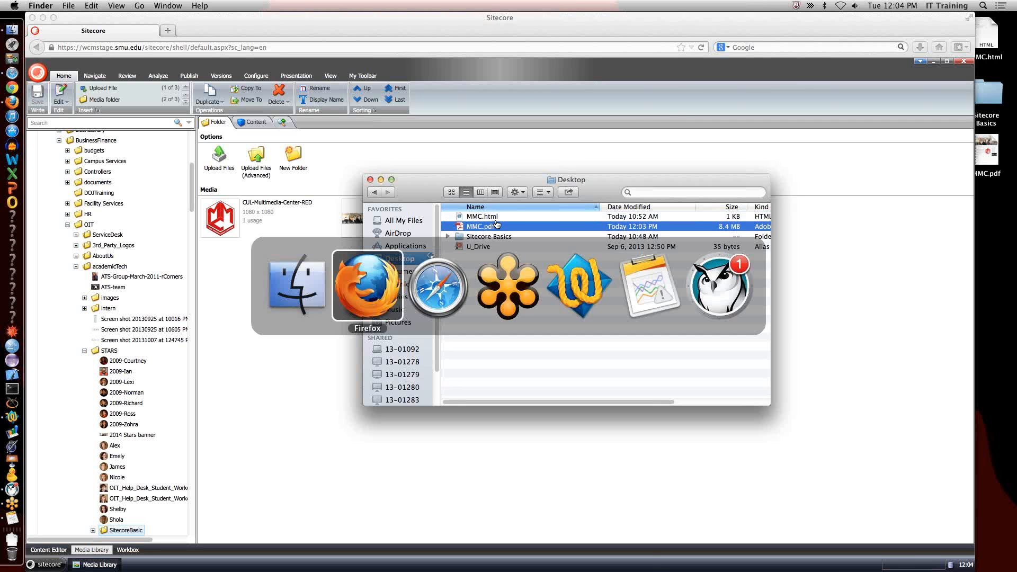
{"action": "left_click", "coordinate": [259, 170]}
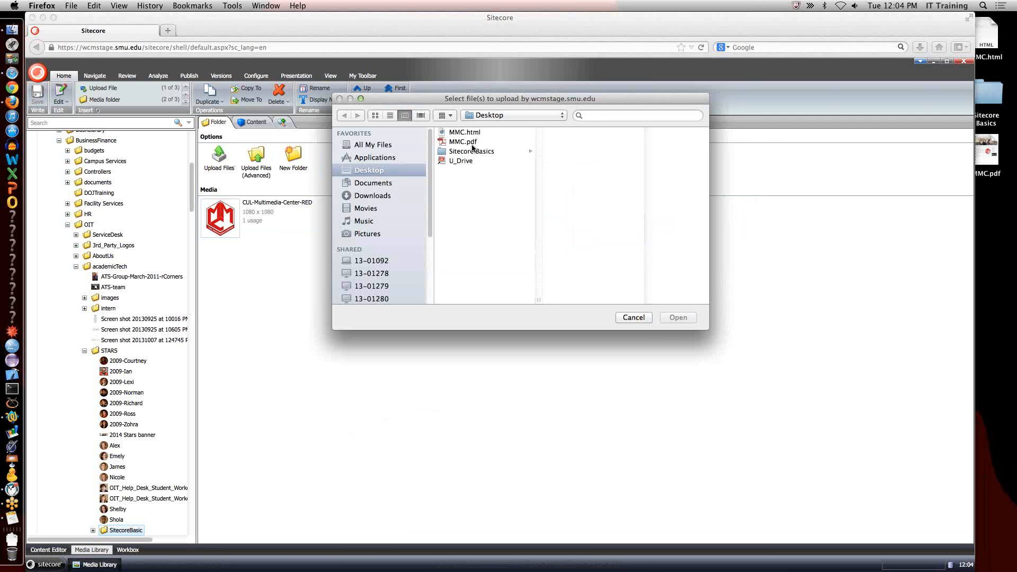
{"action": "left_click", "coordinate": [465, 141]}
{"action": "left_click", "coordinate": [675, 317]}
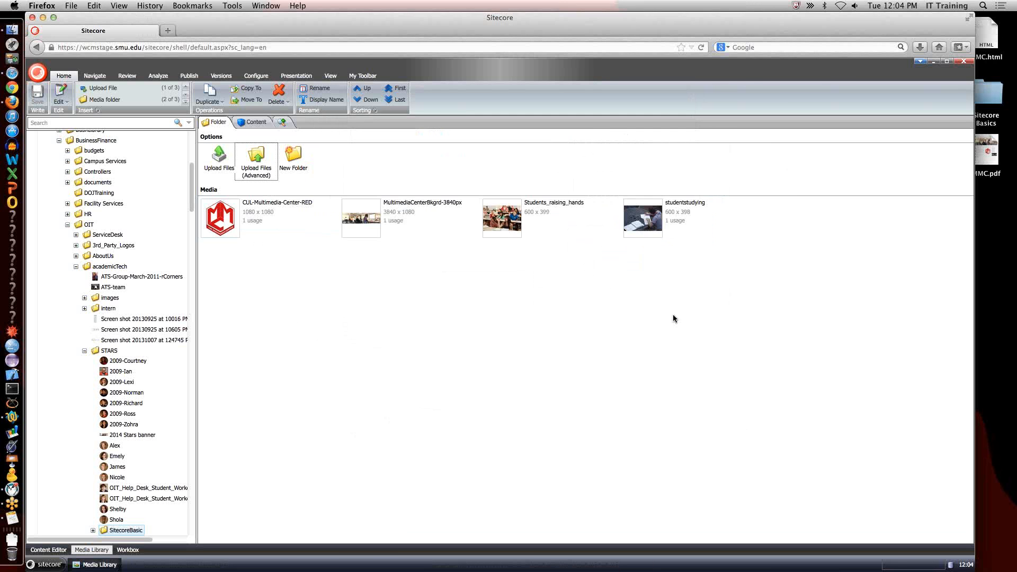
{"action": "left_click", "coordinate": [678, 218]}
{"action": "type", "text": "MMC"}
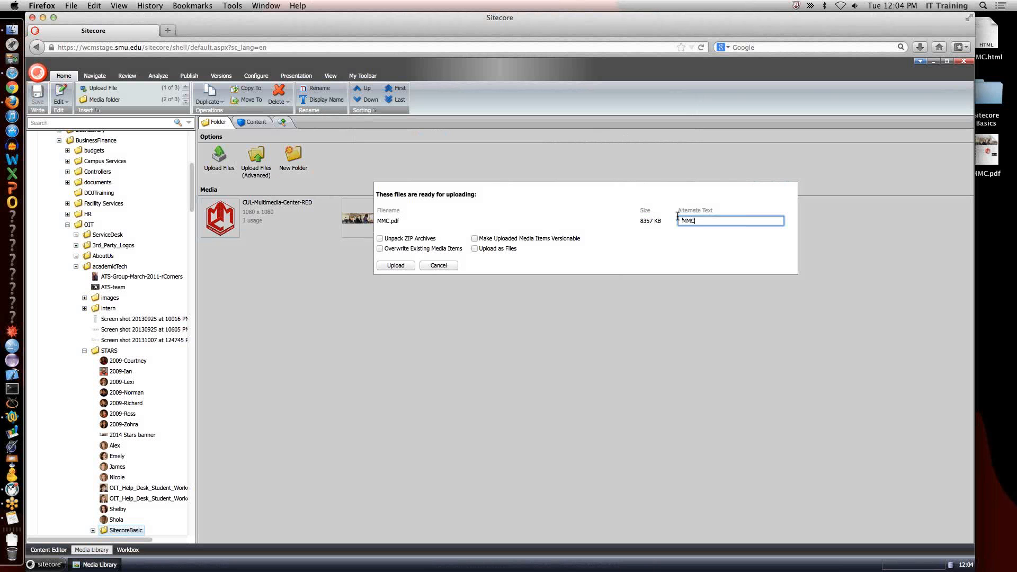
{"action": "type", "text": " PDF"}
{"action": "left_click", "coordinate": [396, 265]}
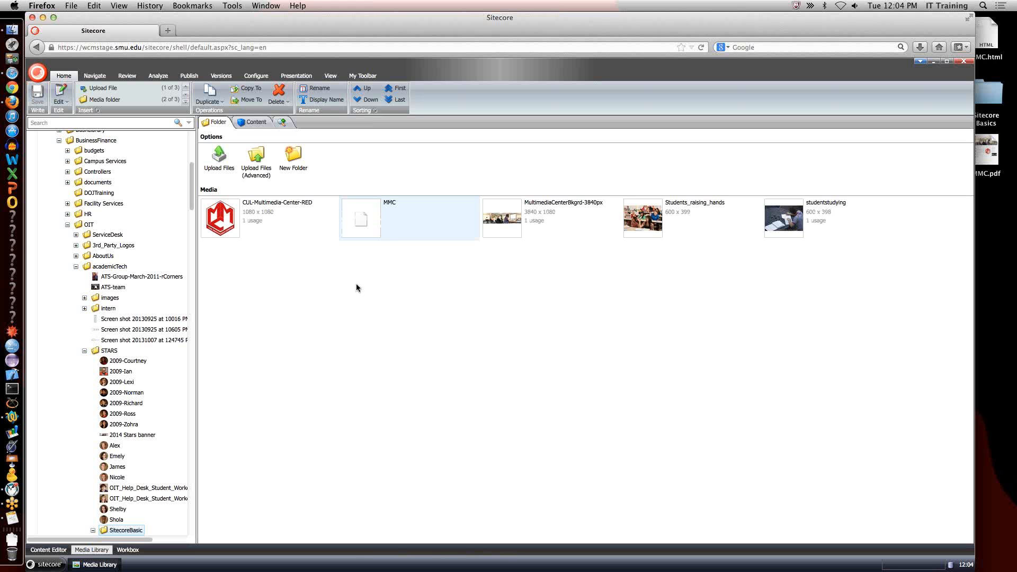
Return to the MMC page in the Content Editor, lock it for editing and open its body text in the rich text editor.
{"action": "left_click", "coordinate": [63, 550]}
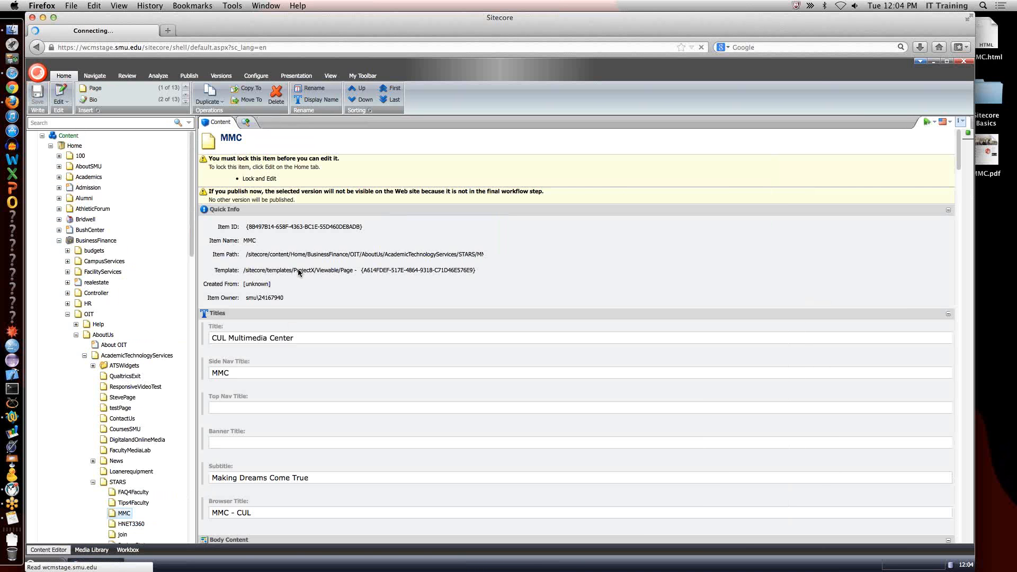
{"action": "left_click", "coordinate": [266, 183]}
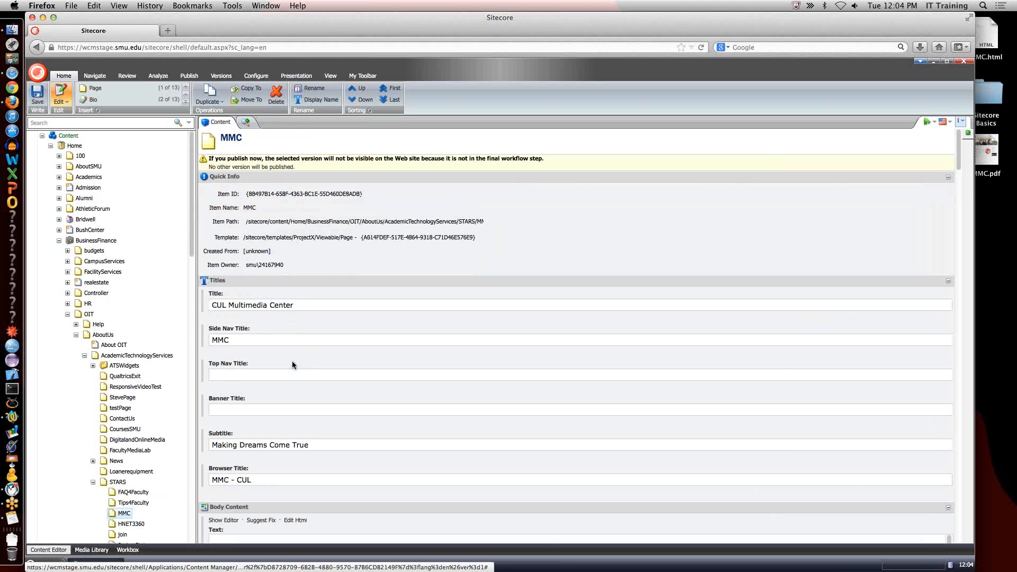
{"action": "left_click", "coordinate": [225, 522]}
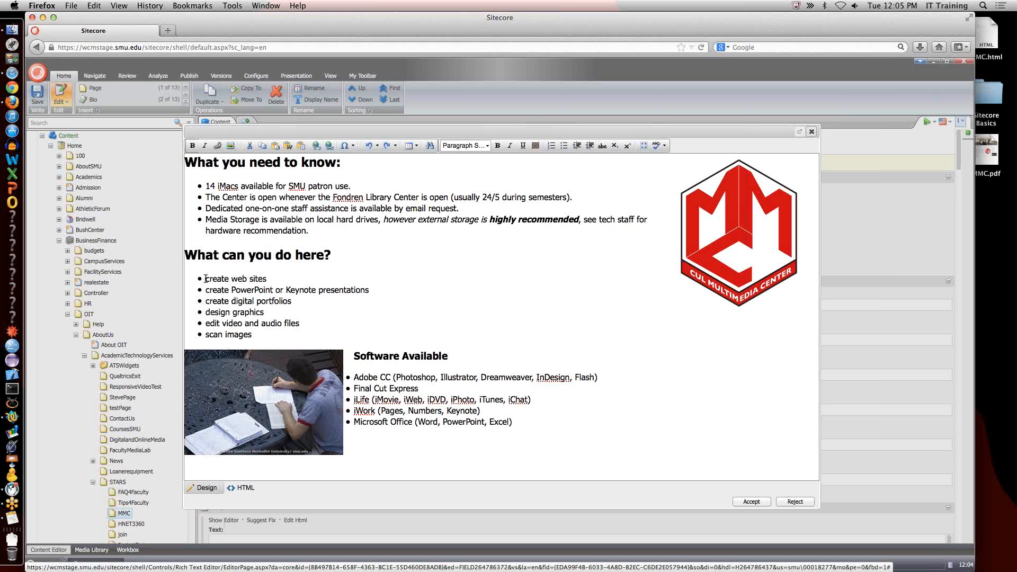
Link the "create web sites" bullet to the MMC media item in BusinessFinance/OIT/academicTech/STARS/SitecoreBasic.
{"action": "left_click_drag", "start_coordinate": [205, 279], "coordinate": [265, 279]}
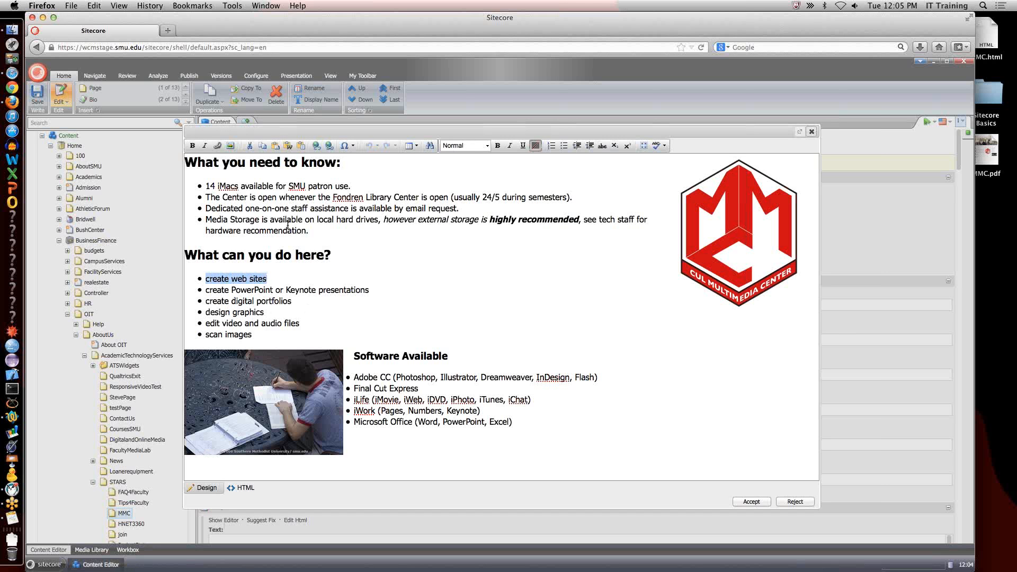
{"action": "left_click", "coordinate": [218, 147]}
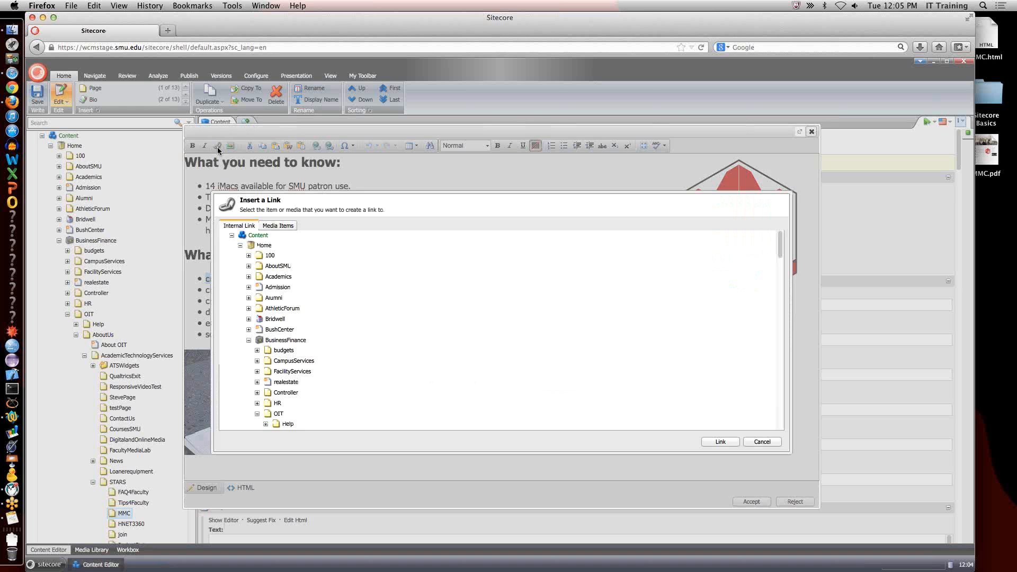
{"action": "left_click", "coordinate": [282, 226]}
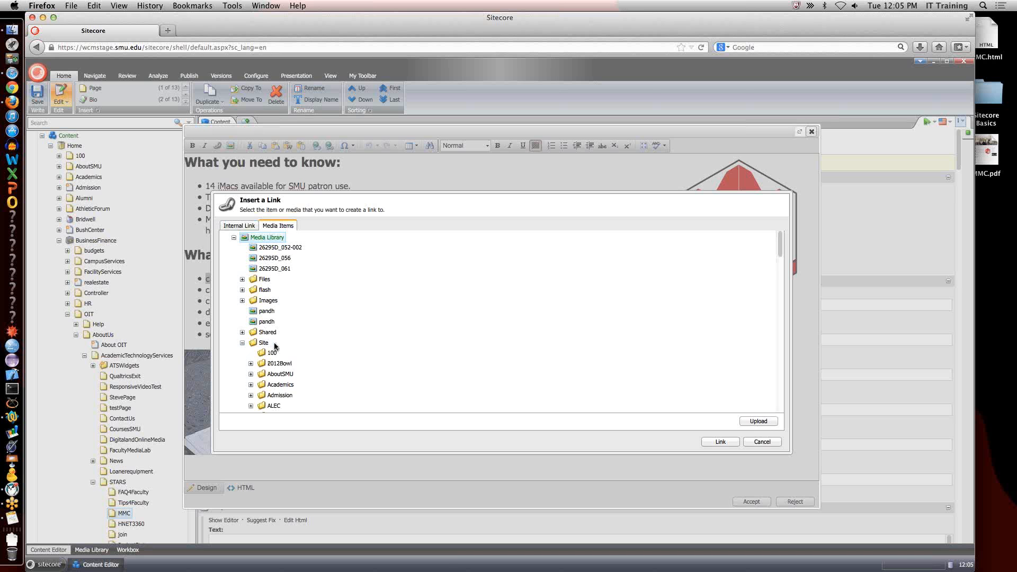
{"action": "scroll", "coordinate": [270, 347], "scroll_direction": "down", "scroll_amount": 4}
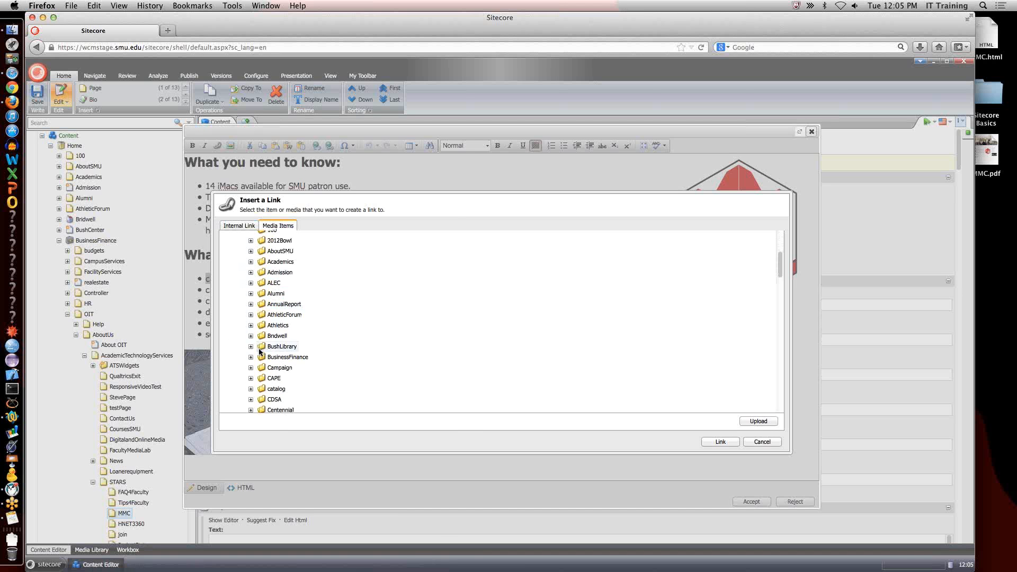
{"action": "left_click", "coordinate": [251, 357]}
{"action": "scroll", "coordinate": [255, 344], "scroll_direction": "down", "scroll_amount": 4}
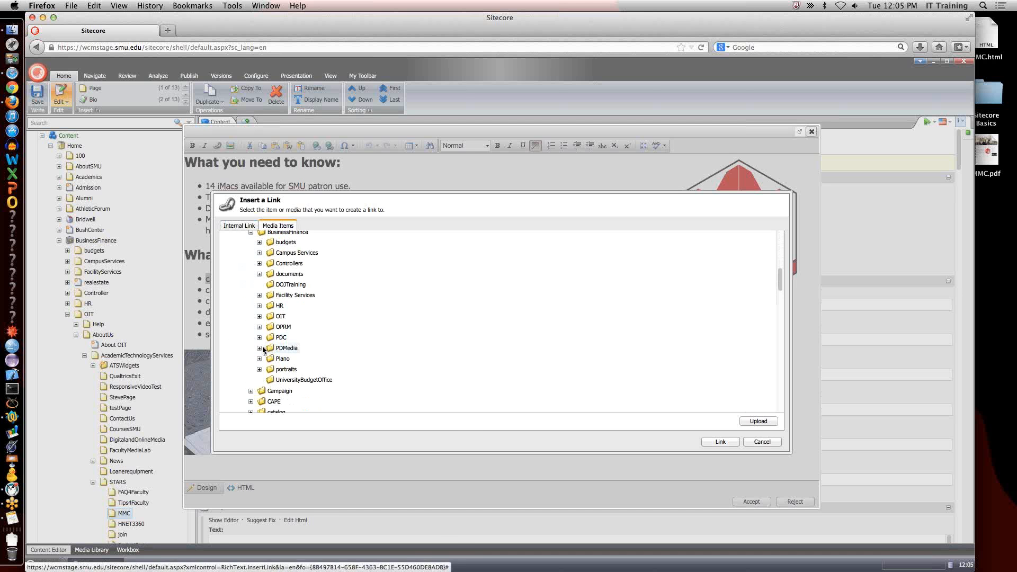
{"action": "left_click", "coordinate": [259, 316]}
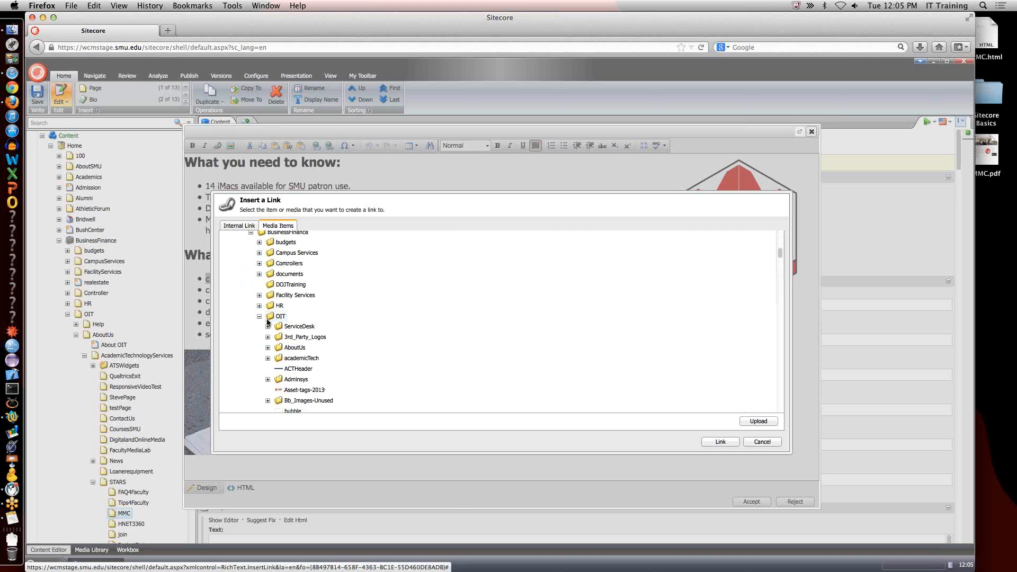
{"action": "left_click", "coordinate": [267, 358]}
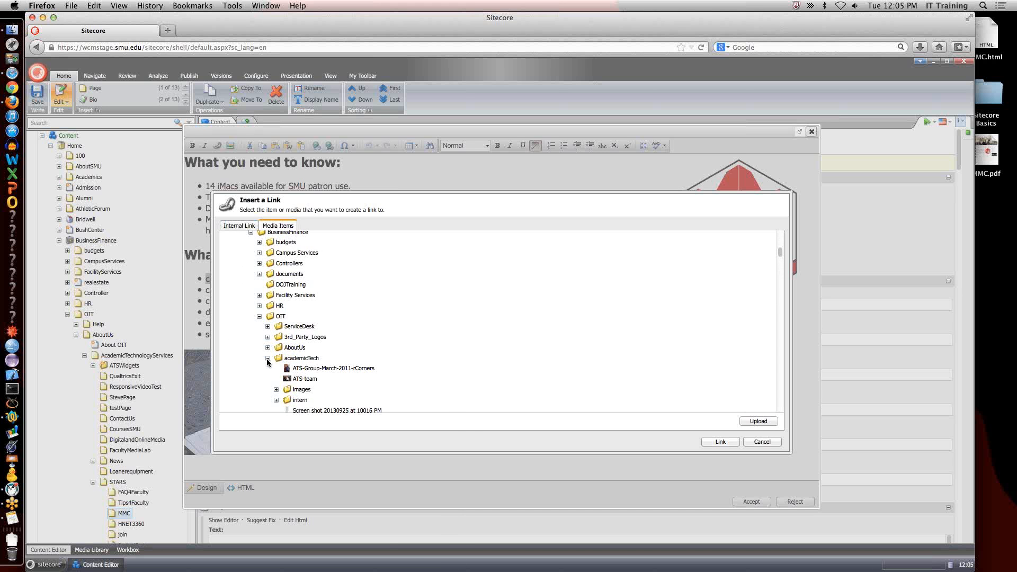
{"action": "scroll", "coordinate": [343, 351], "scroll_direction": "down", "scroll_amount": 2}
{"action": "scroll", "coordinate": [343, 347], "scroll_direction": "down", "scroll_amount": 5}
{"action": "left_click", "coordinate": [276, 297]}
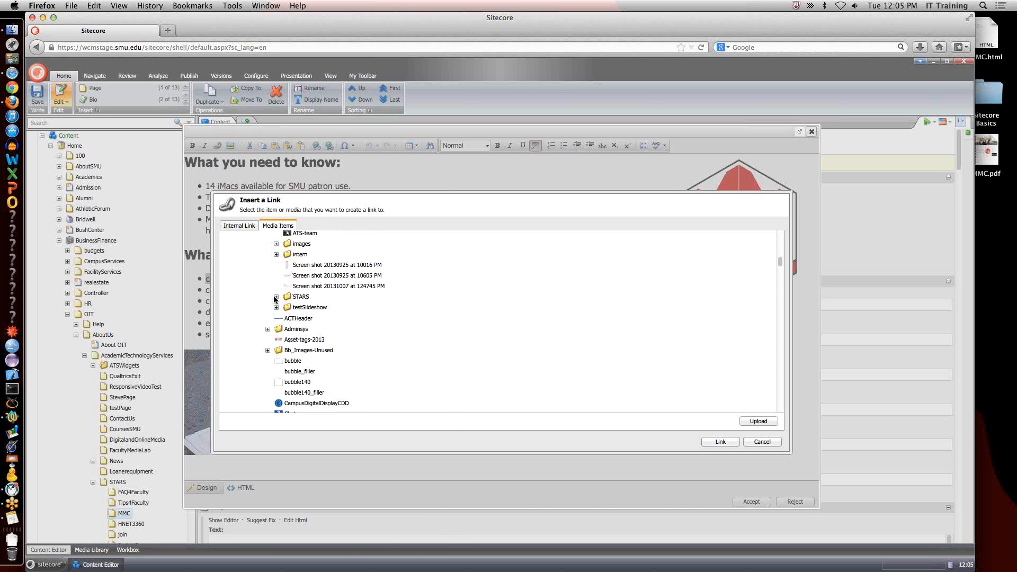
{"action": "scroll", "coordinate": [281, 323], "scroll_direction": "down", "scroll_amount": 4}
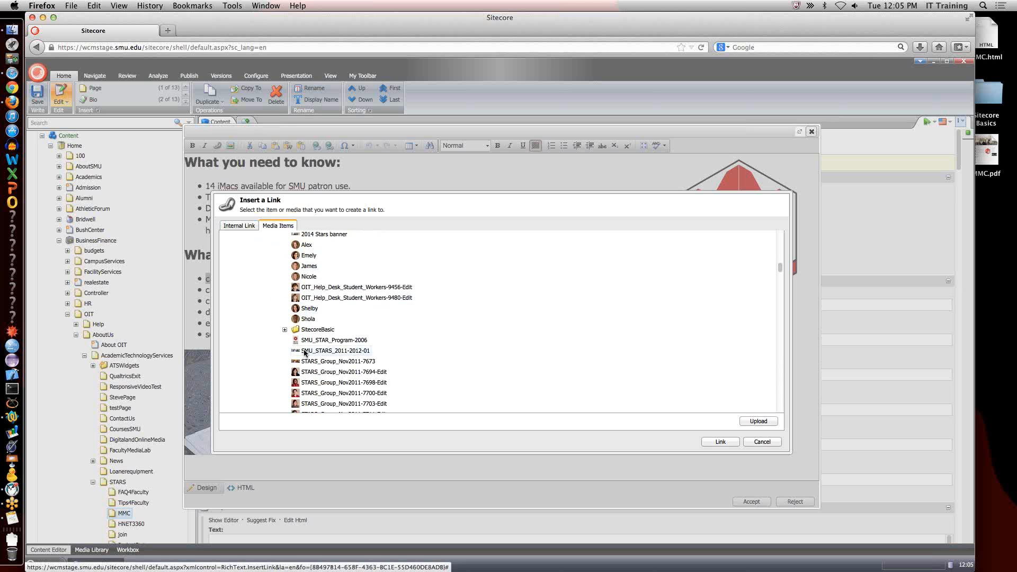
{"action": "left_click", "coordinate": [284, 330]}
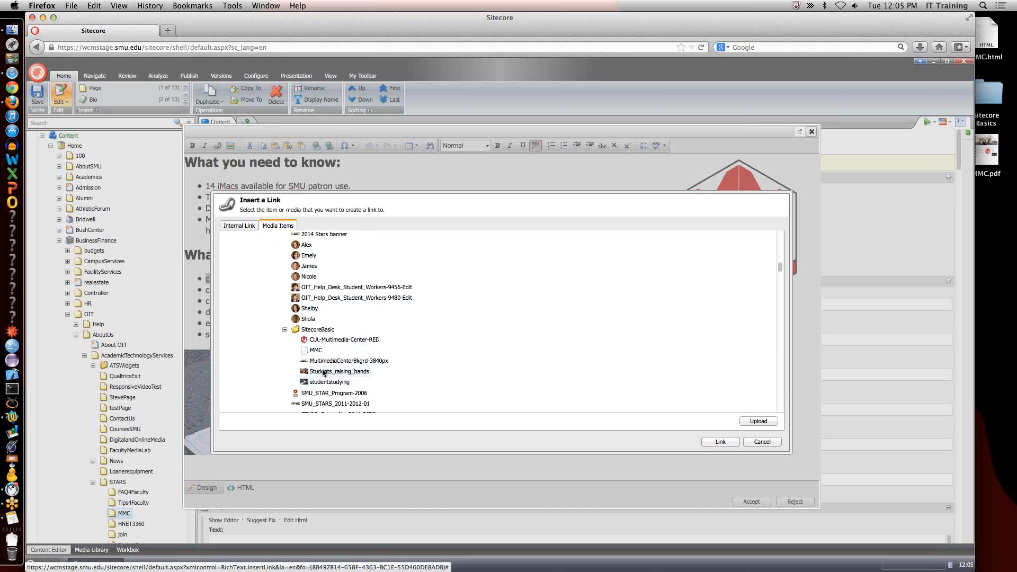
{"action": "left_click", "coordinate": [317, 352]}
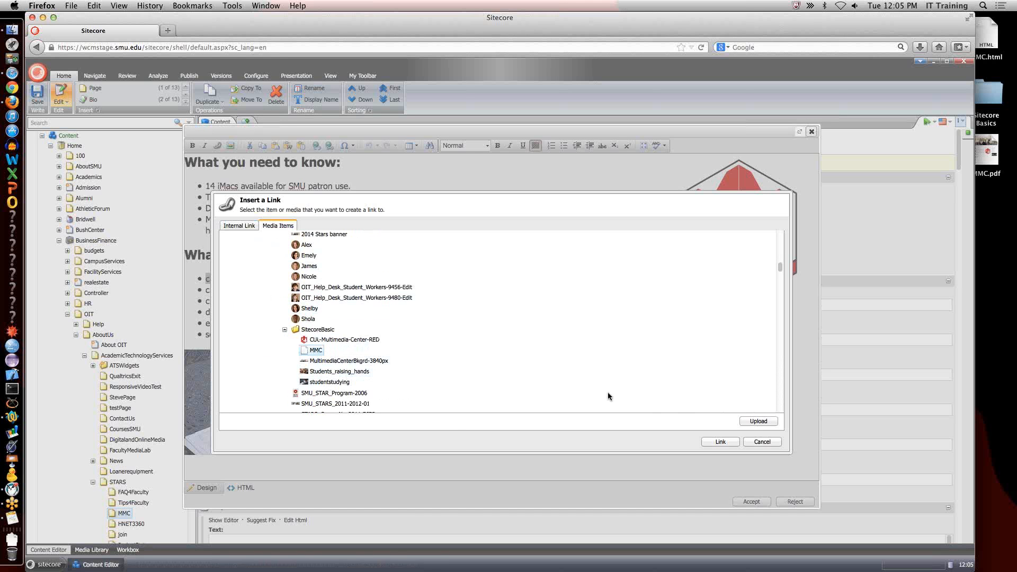
{"action": "left_click", "coordinate": [720, 441]}
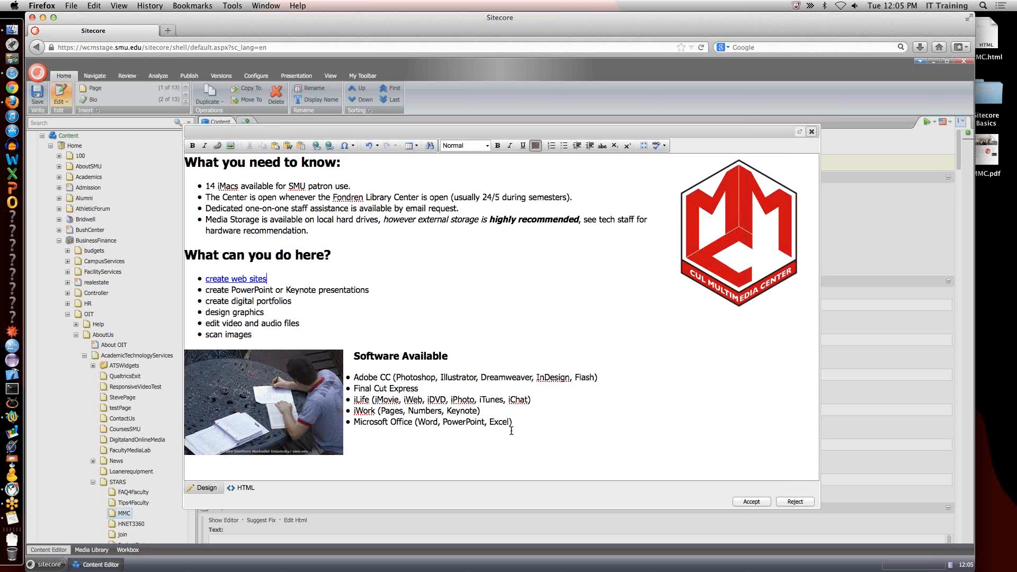
Accept and save the MMC page's body text changes, and preview the page.
{"action": "left_click", "coordinate": [751, 501]}
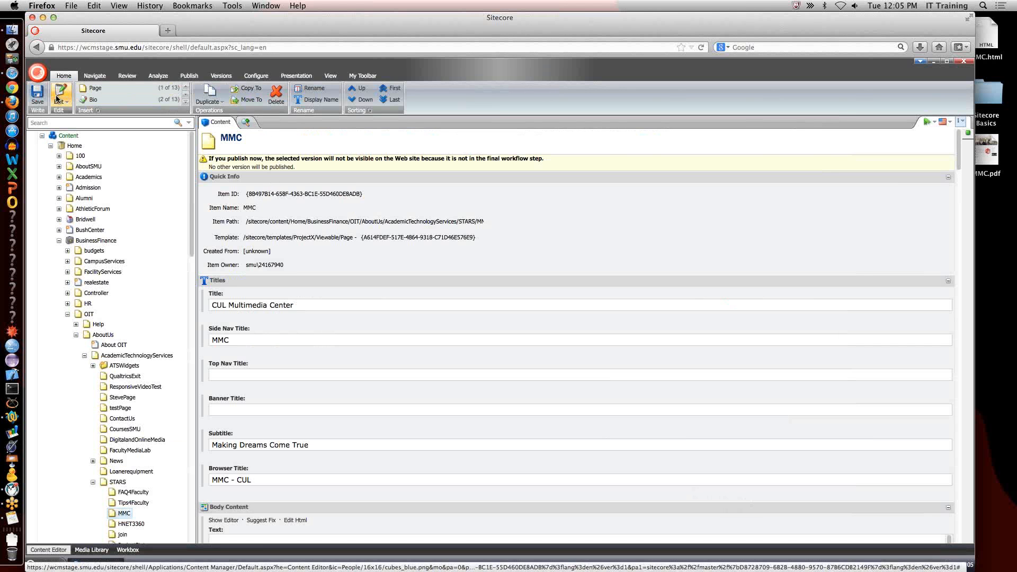
{"action": "left_click", "coordinate": [36, 96]}
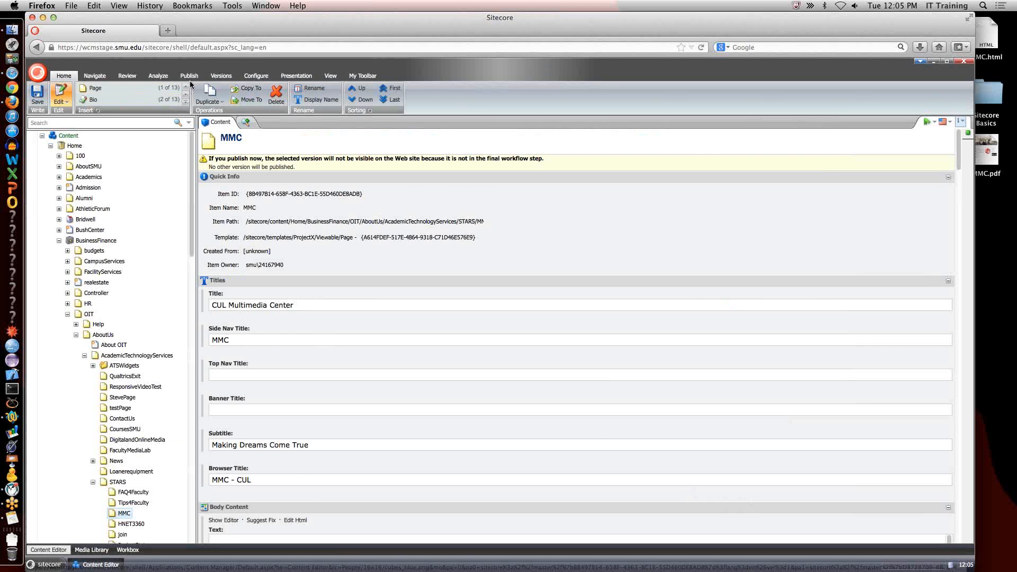
{"action": "left_click", "coordinate": [362, 76]}
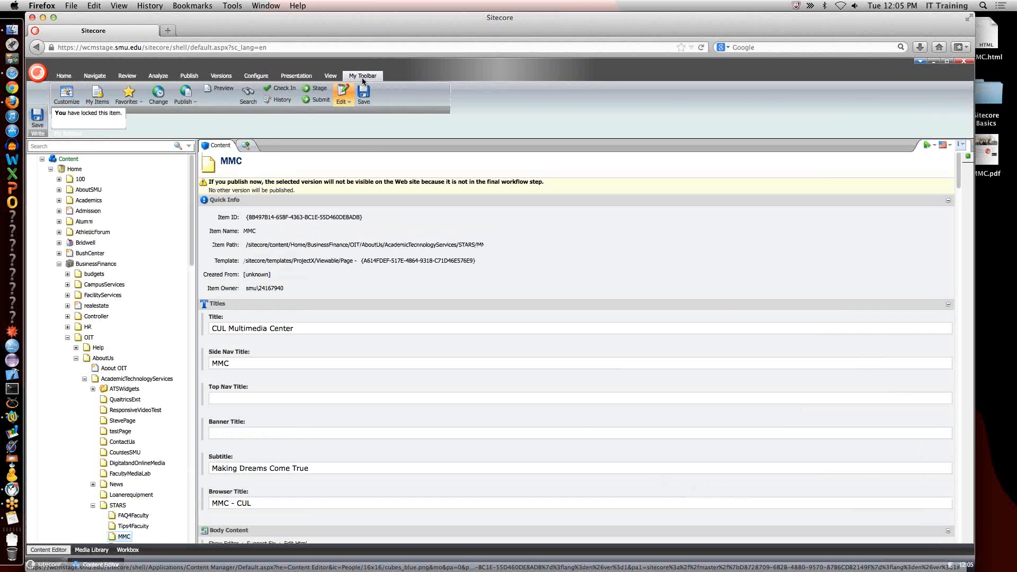
{"action": "left_click", "coordinate": [223, 88]}
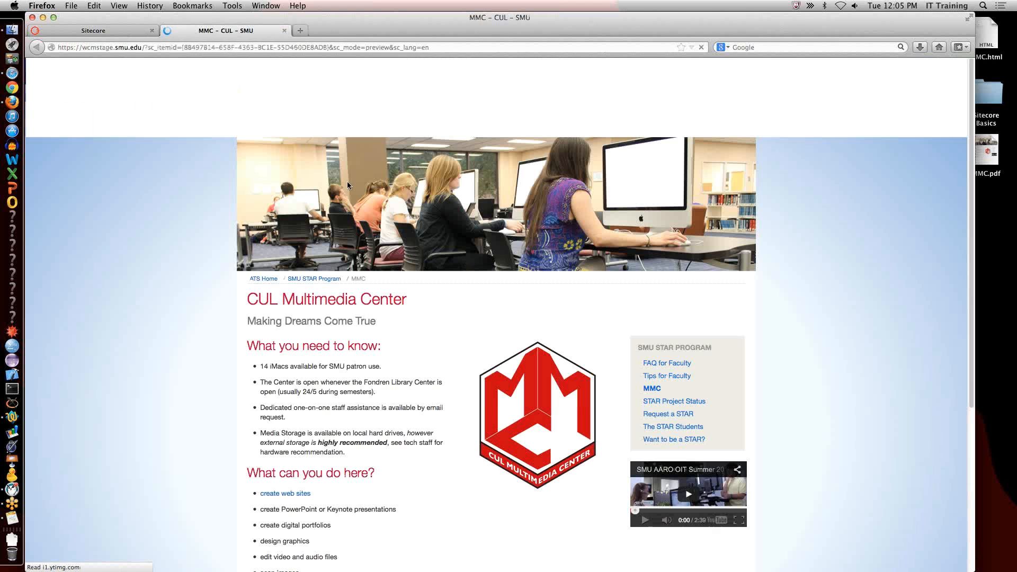
Test the "create web sites" link in the MMC page preview and return to the preview.
{"action": "scroll", "coordinate": [299, 379], "scroll_direction": "down", "scroll_amount": 3}
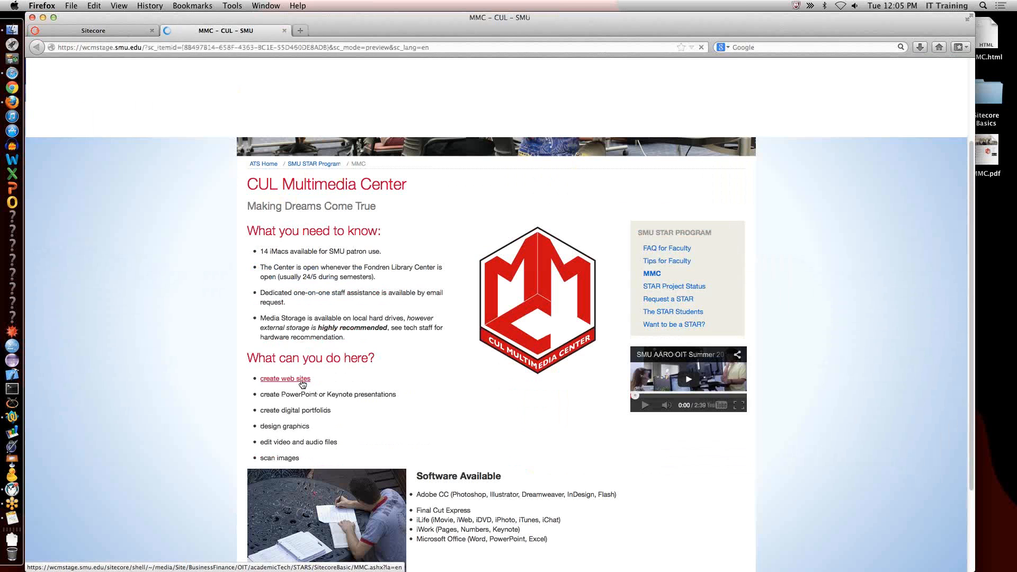
{"action": "left_click", "coordinate": [300, 380]}
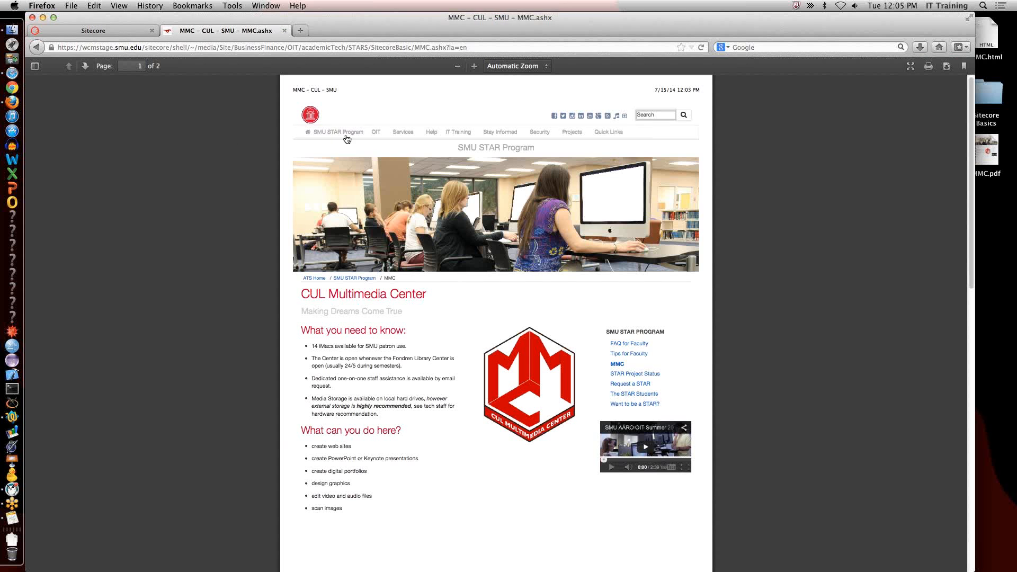
{"action": "left_click", "coordinate": [38, 52]}
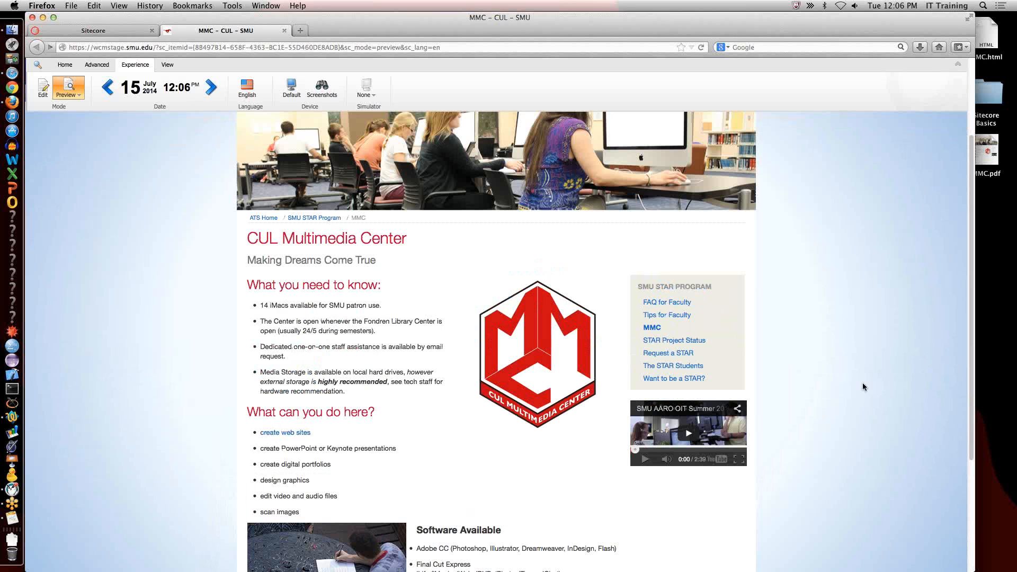
Compare the items under STARS in the content tree with the sidebar navigation of the previewed MMC page.
{"action": "left_click", "coordinate": [100, 32]}
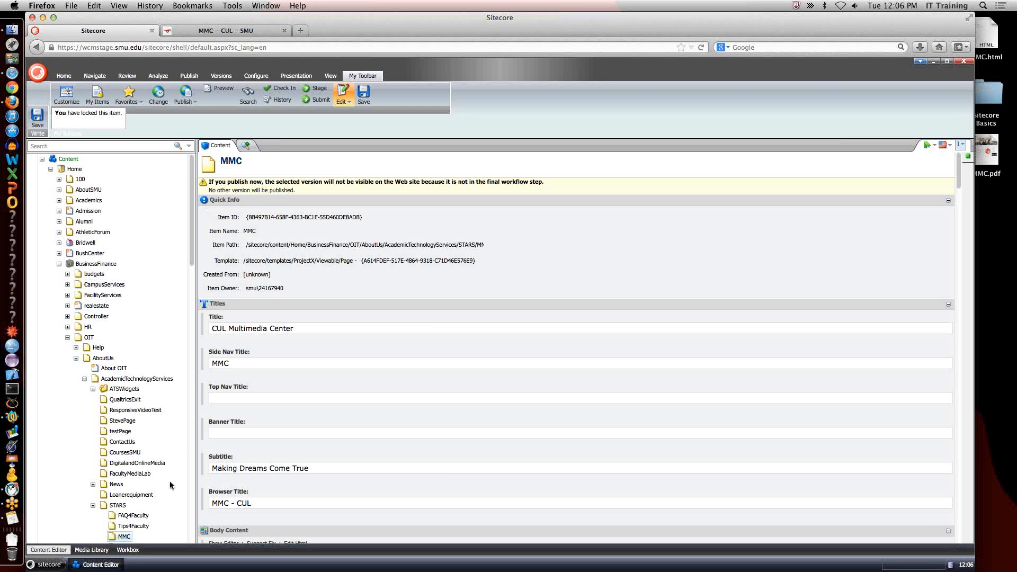
{"action": "scroll", "coordinate": [169, 480], "scroll_direction": "down", "scroll_amount": 6}
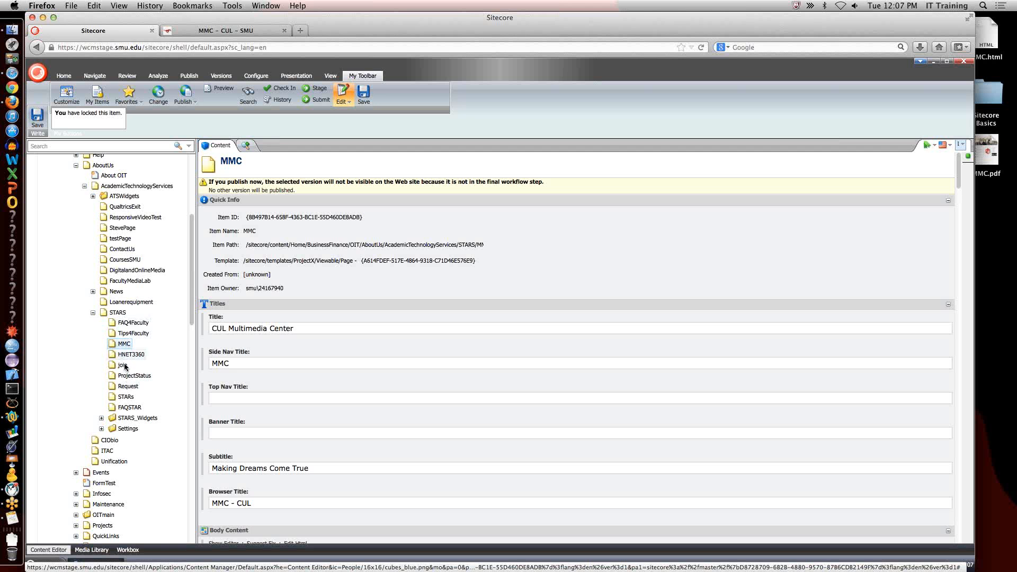
{"action": "left_click", "coordinate": [240, 31]}
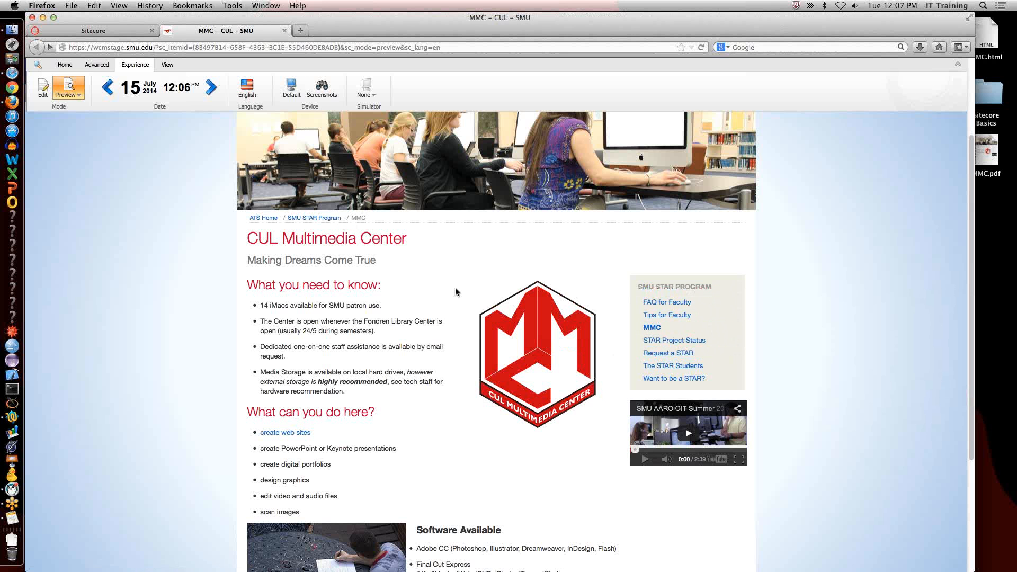
{"action": "left_click", "coordinate": [125, 30]}
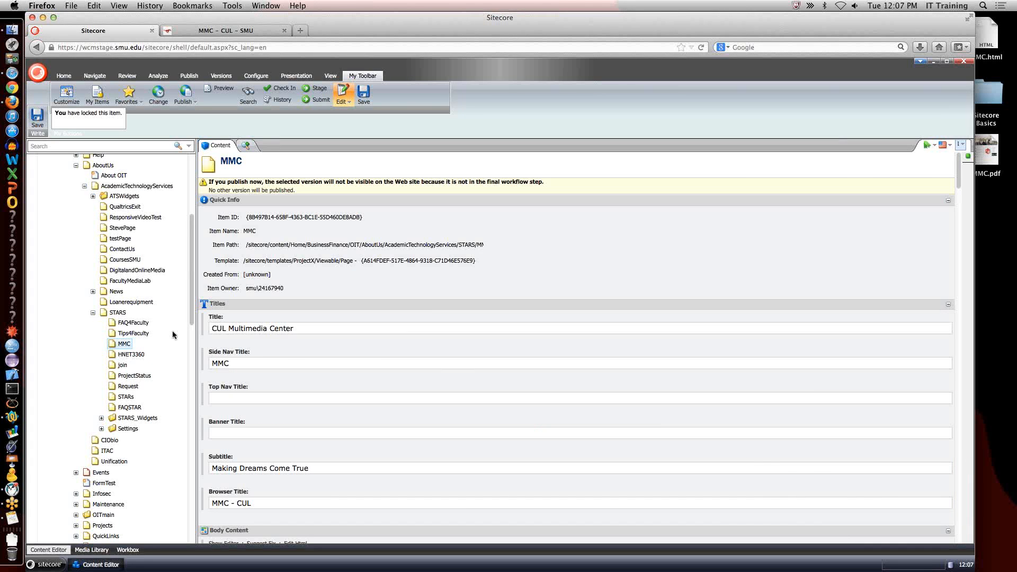
Check the MMC entry's position in the previewed sidebar navigation and examine the sorting options for the MMC item.
{"action": "left_click", "coordinate": [212, 30]}
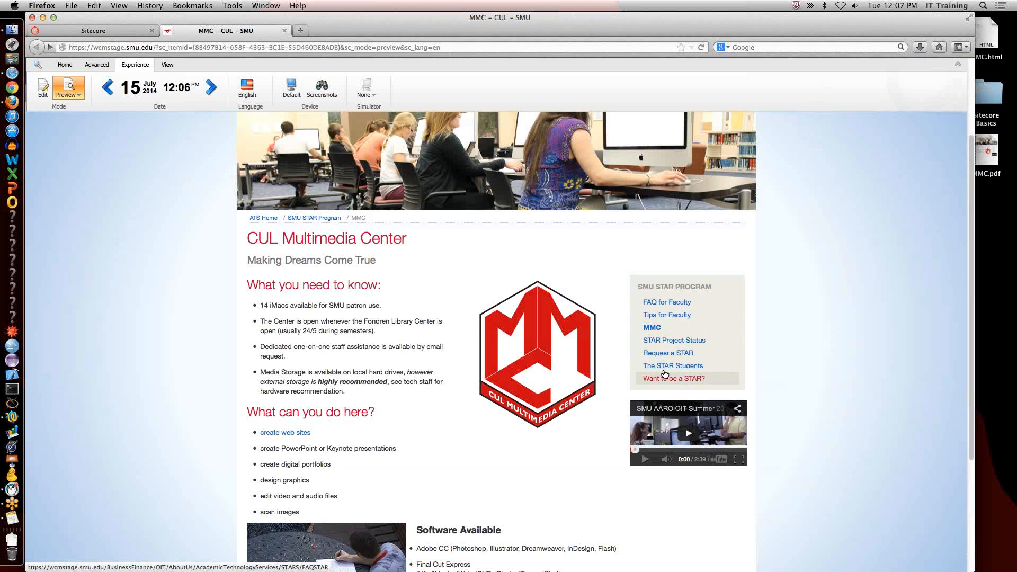
{"action": "left_click", "coordinate": [114, 36]}
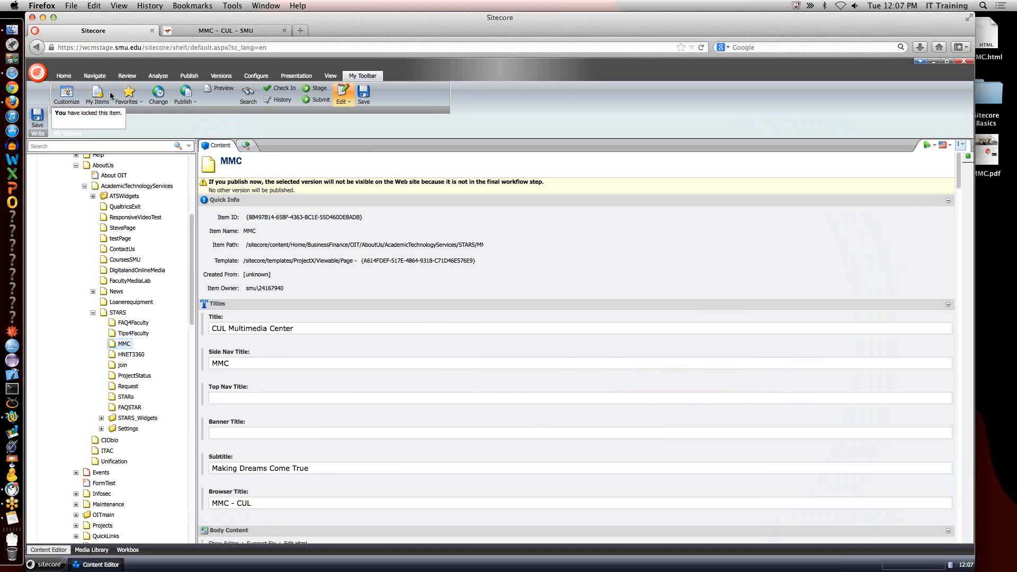
{"action": "left_click", "coordinate": [125, 346]}
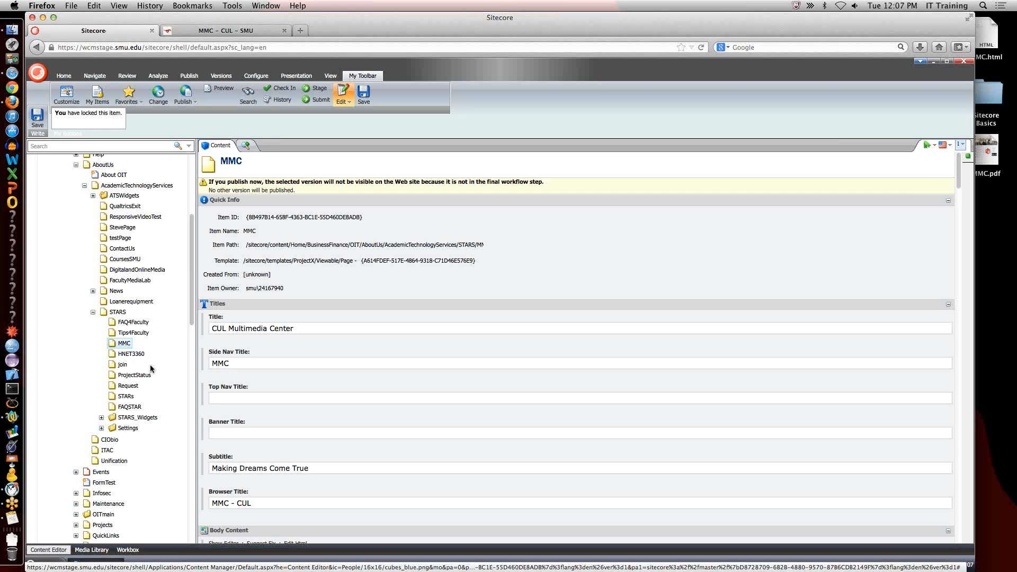
{"action": "right_click", "coordinate": [123, 344]}
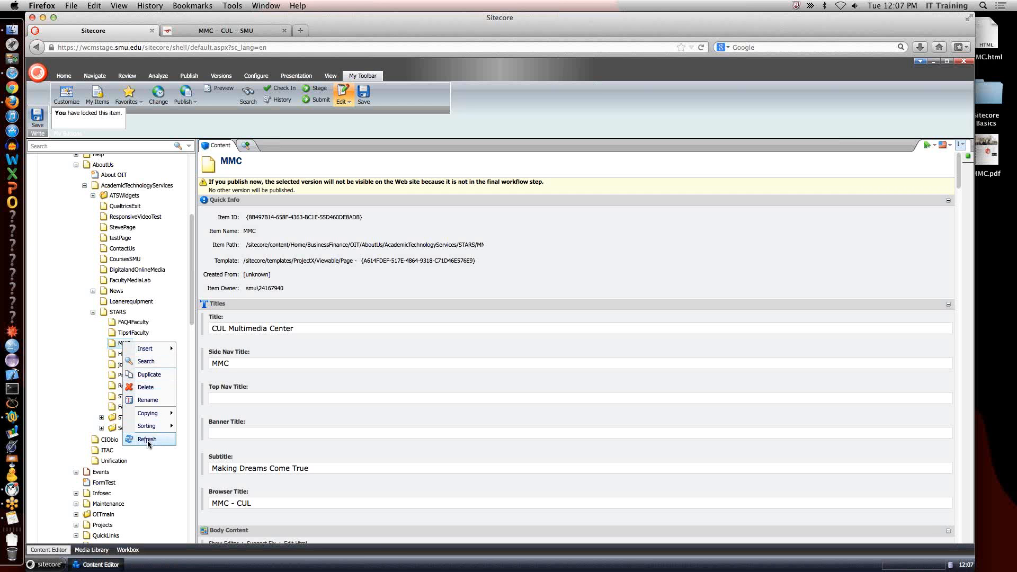
{"action": "mouse_move", "coordinate": [150, 426]}
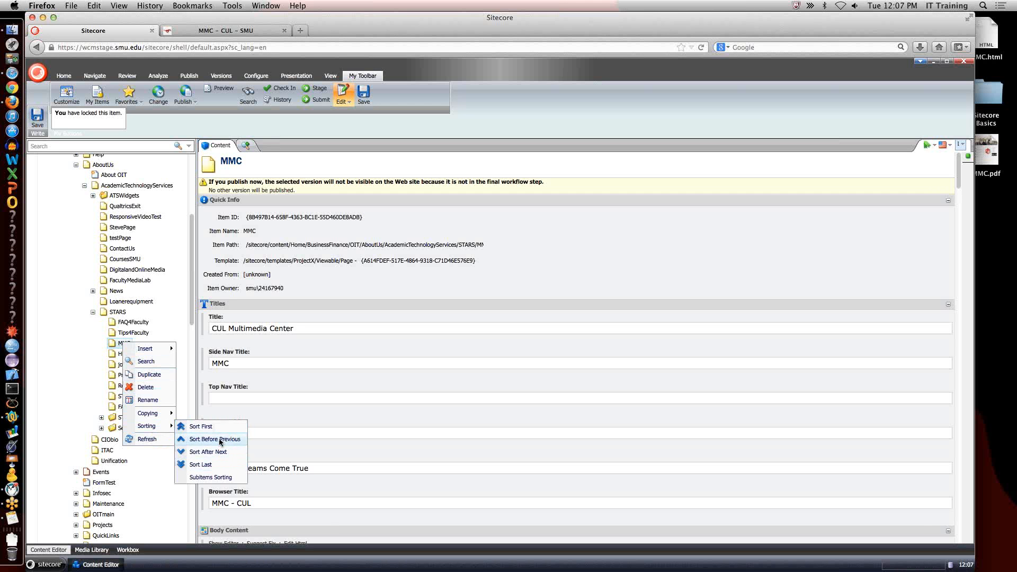
{"action": "left_click", "coordinate": [111, 347]}
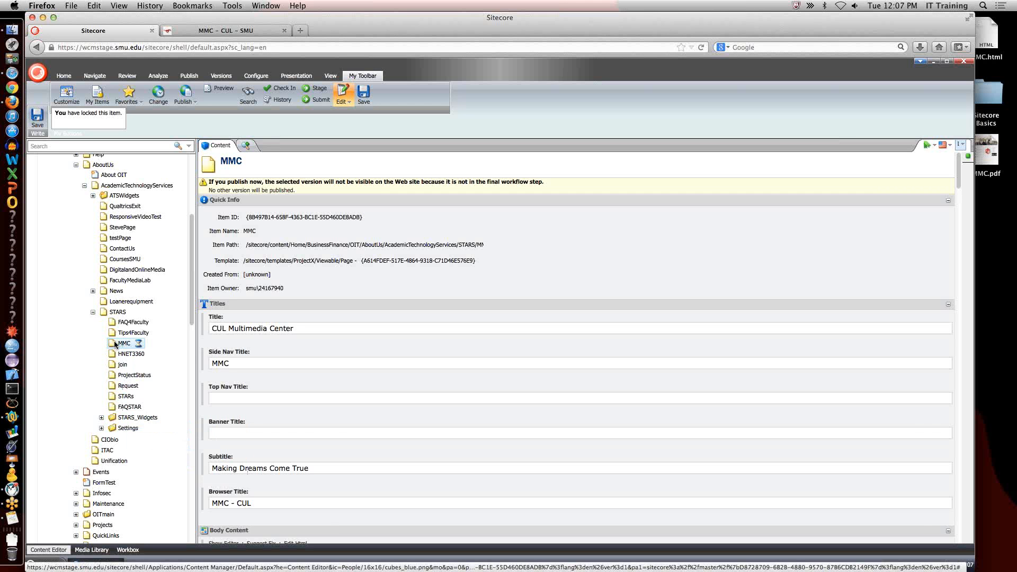
Move the MMC item after Request under STARS in the content tree, and preview the page's sidebar navigation.
{"action": "left_click_drag", "start_coordinate": [113, 327], "coordinate": [130, 391]}
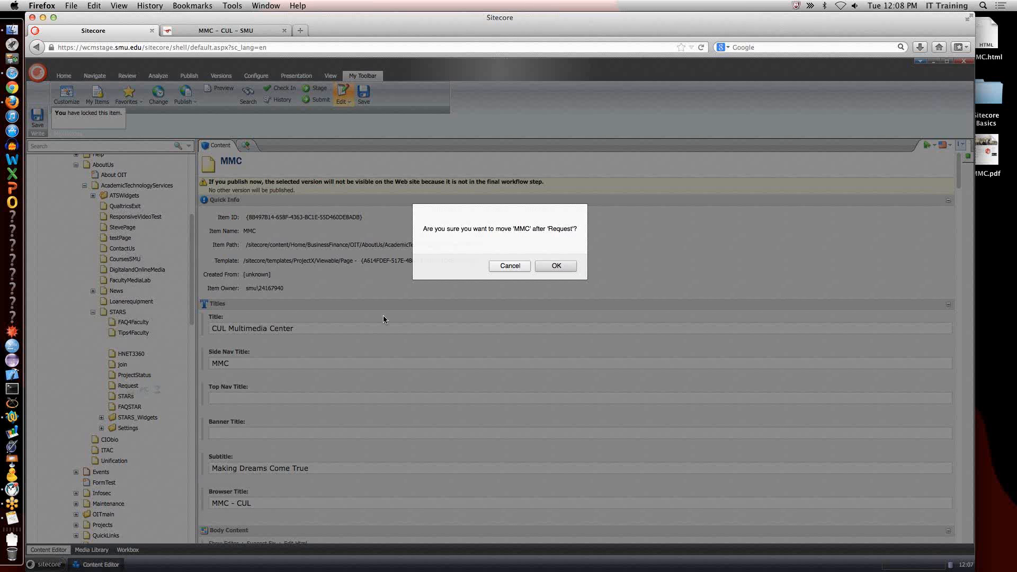
{"action": "left_click", "coordinate": [556, 266]}
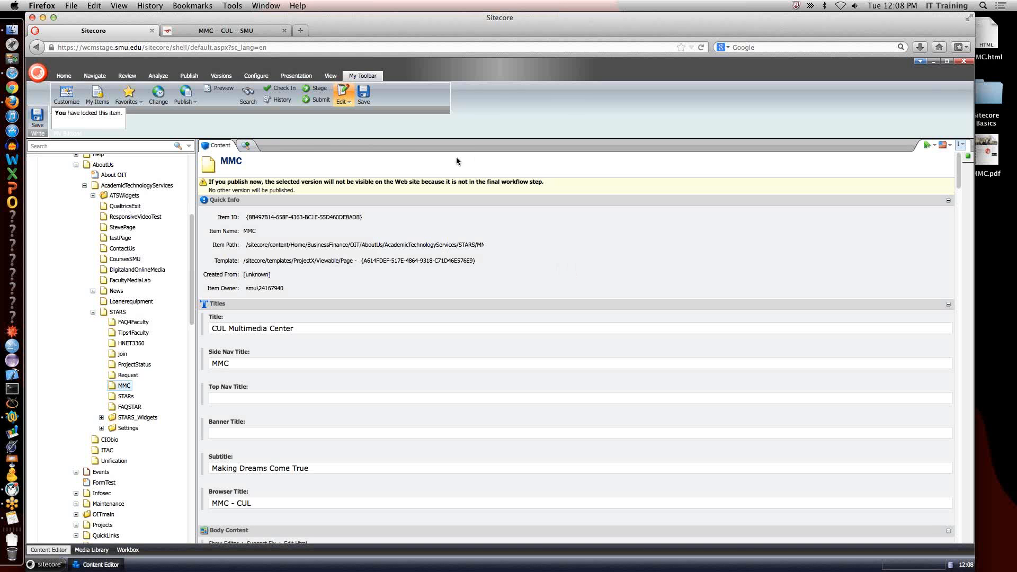
{"action": "left_click", "coordinate": [225, 91]}
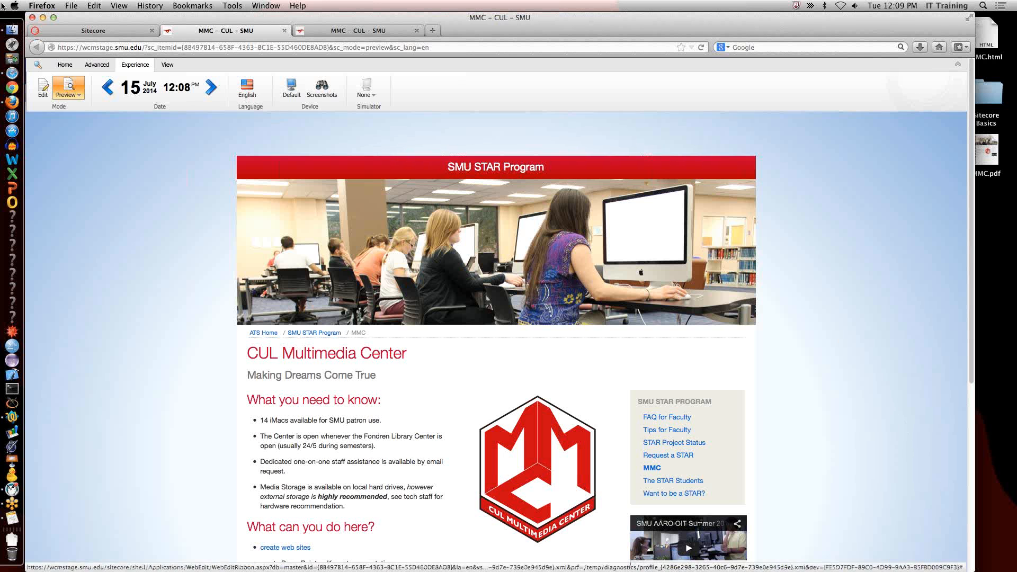
{"action": "left_click", "coordinate": [90, 30]}
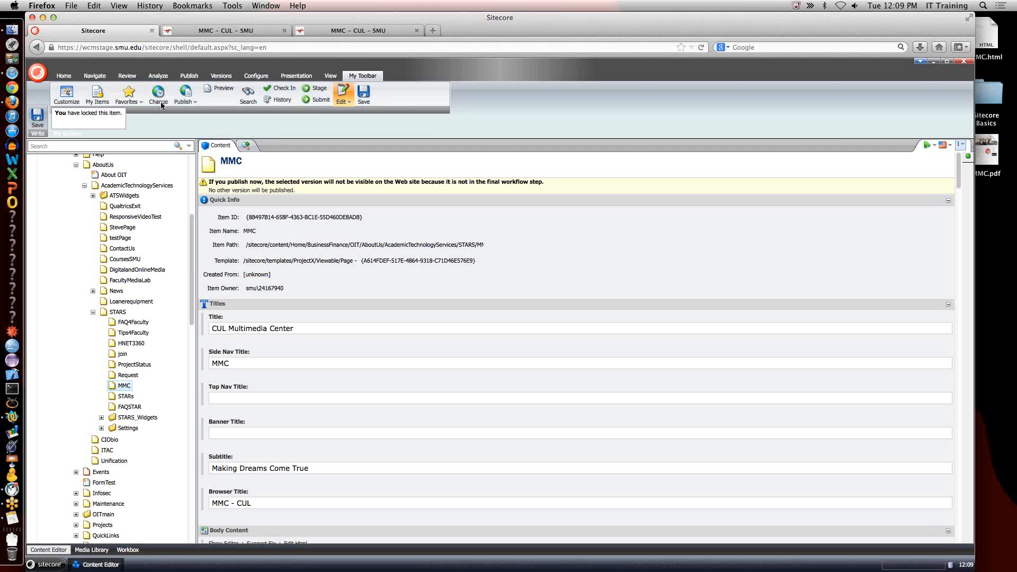
Examine the version, item and target publishing settings of the MMC page, then cancel the dialog.
{"action": "left_click", "coordinate": [104, 76]}
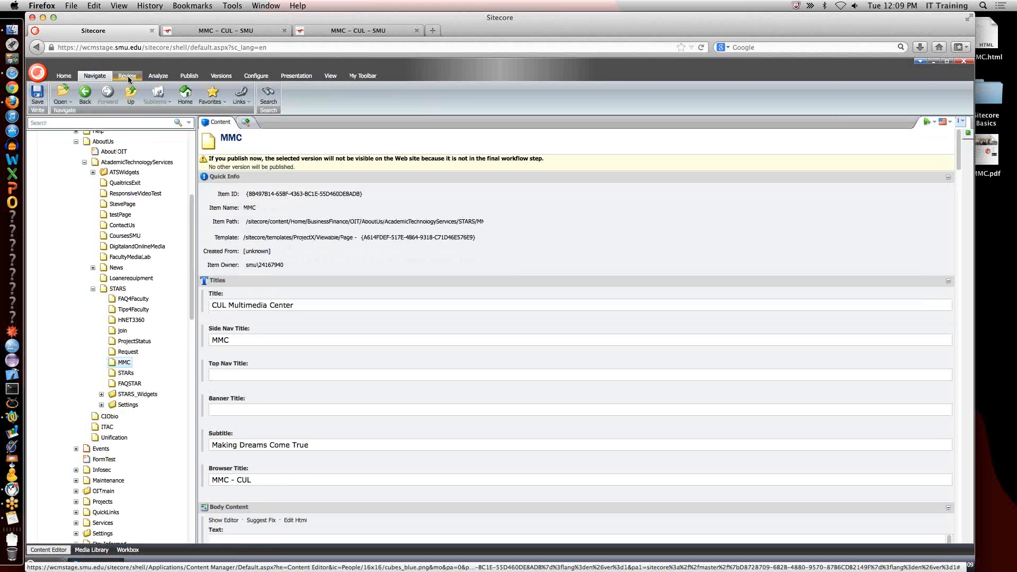
{"action": "left_click", "coordinate": [127, 76]}
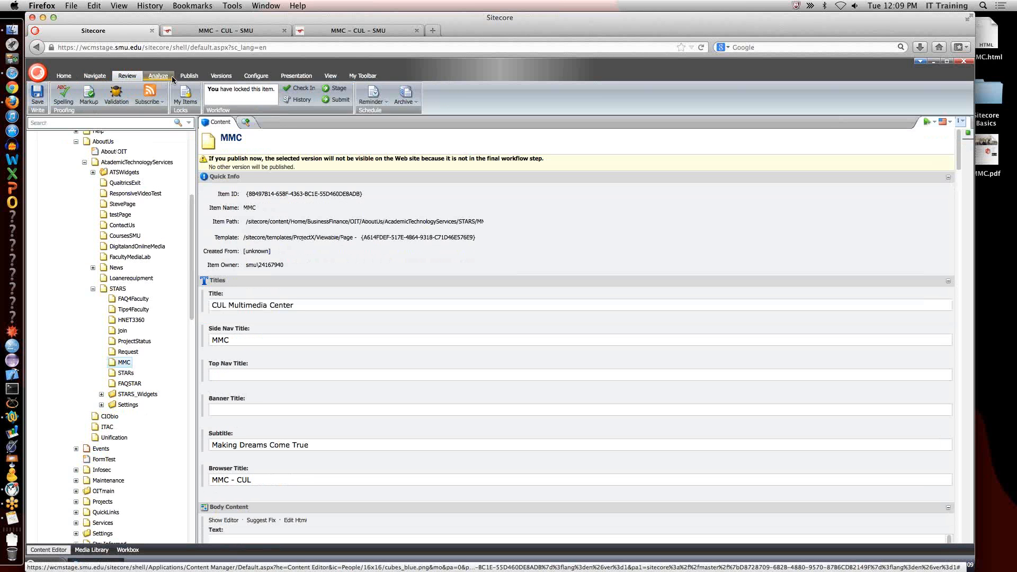
{"action": "left_click", "coordinate": [162, 76]}
{"action": "left_click", "coordinate": [189, 76]}
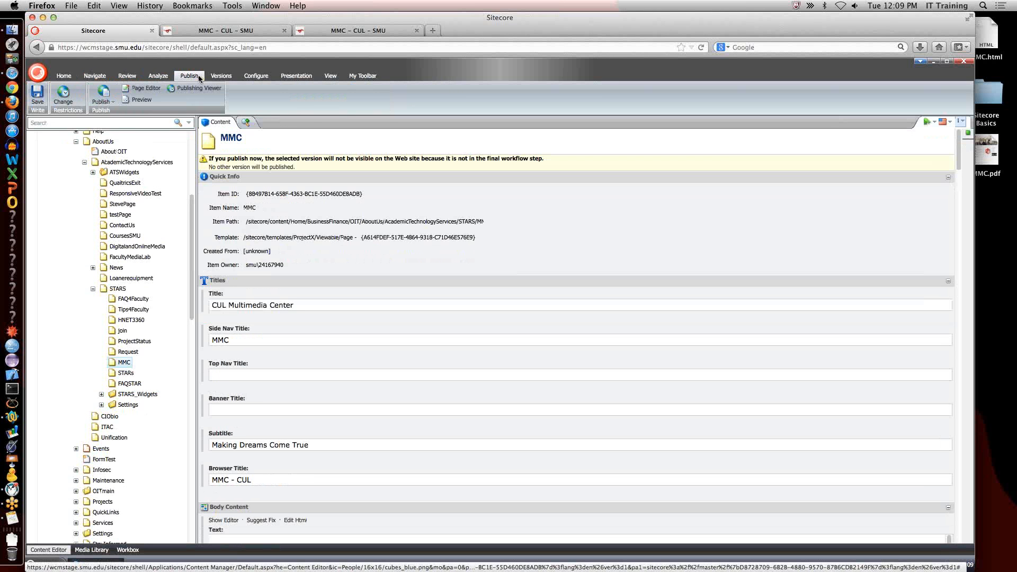
{"action": "left_click", "coordinate": [63, 95]}
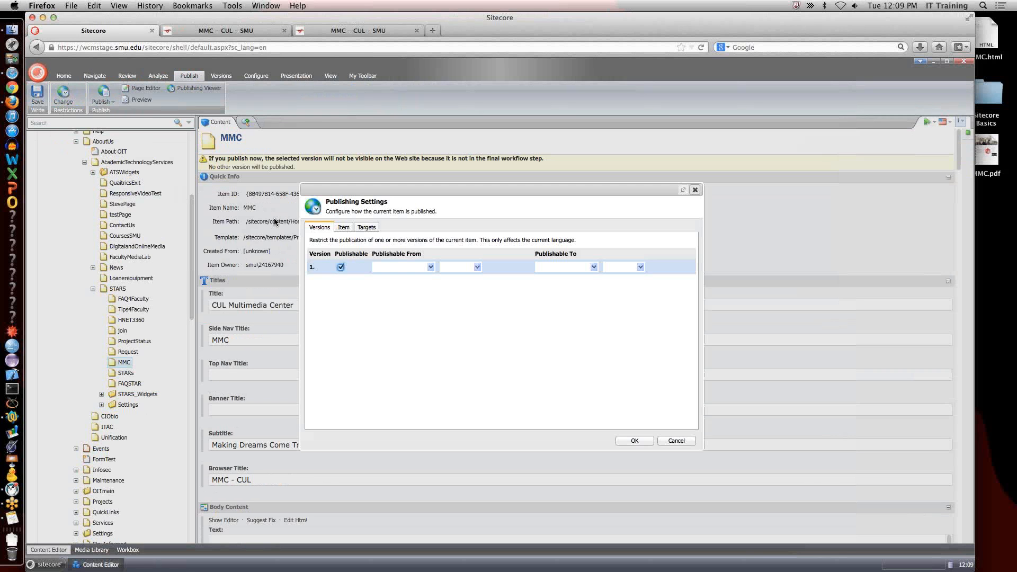
{"action": "left_click", "coordinate": [346, 228]}
{"action": "left_click", "coordinate": [367, 228]}
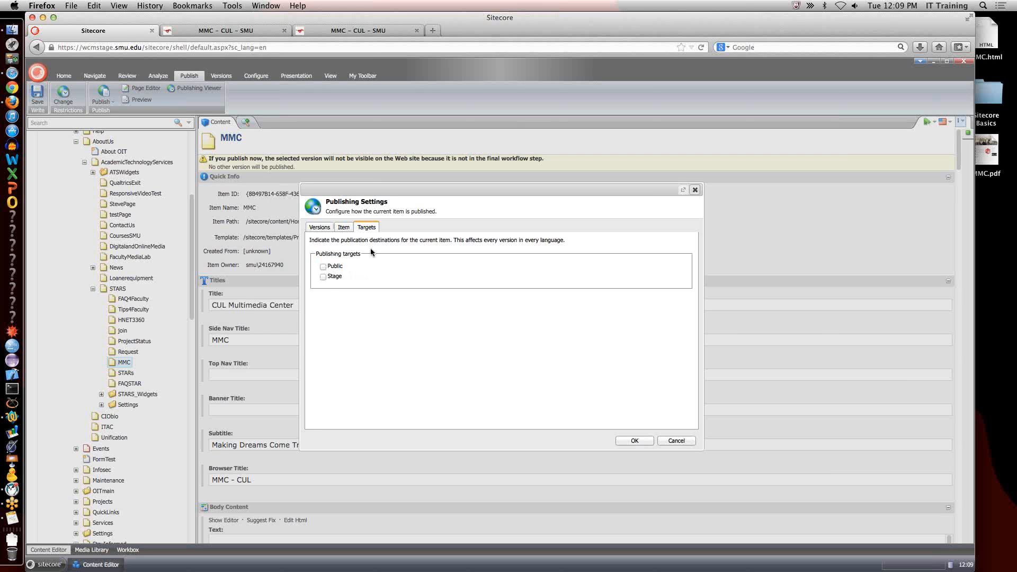
{"action": "left_click", "coordinate": [323, 276]}
{"action": "left_click", "coordinate": [678, 442]}
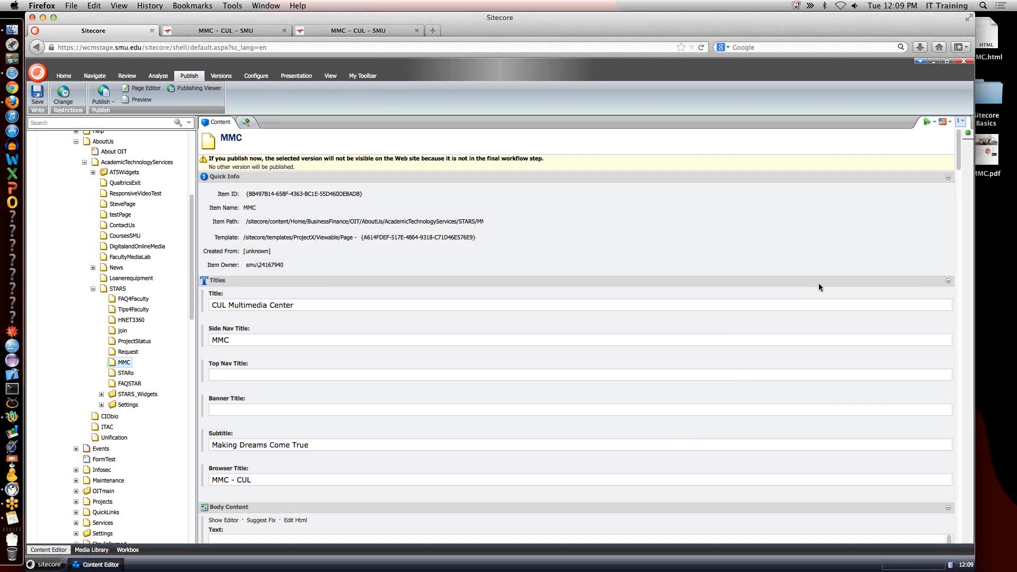
{"action": "left_click", "coordinate": [844, 233]}
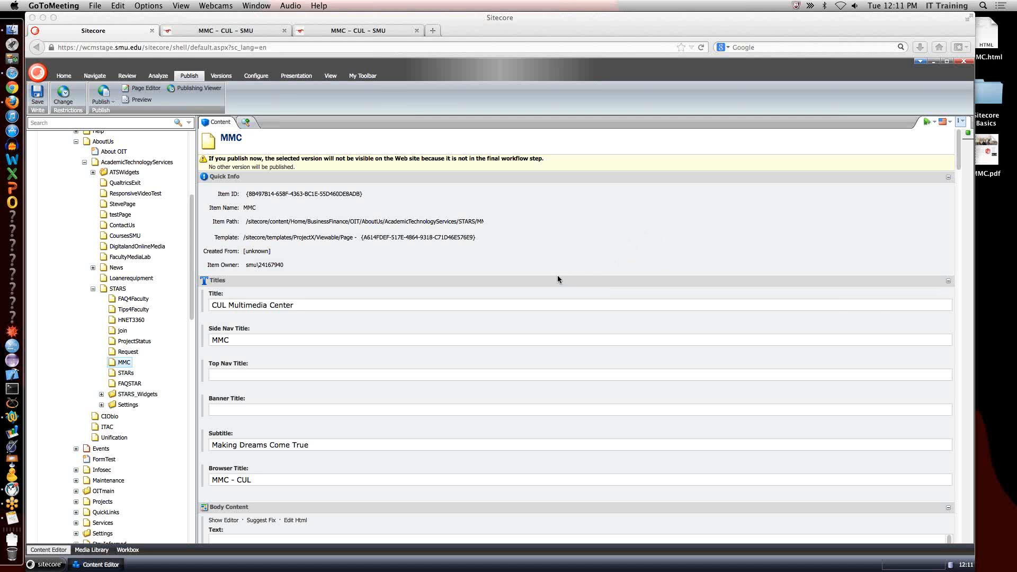
{"action": "scroll", "coordinate": [558, 265], "scroll_direction": "down", "scroll_amount": 7}
{"action": "scroll", "coordinate": [559, 264], "scroll_direction": "up", "scroll_amount": 7}
{"action": "scroll", "coordinate": [560, 269], "scroll_direction": "down", "scroll_amount": 1}
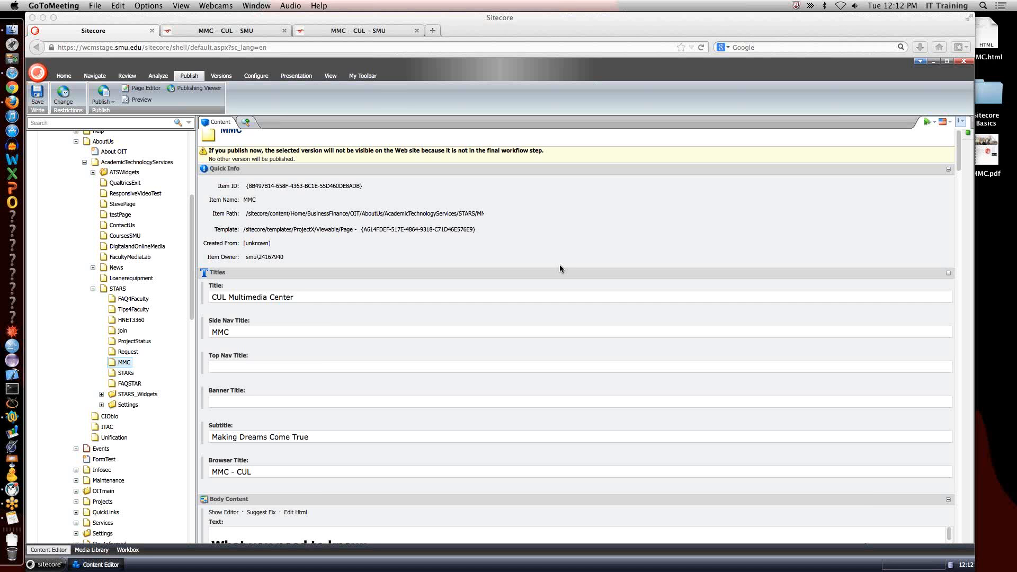
Unlock the MMC page from the list of own locked items.
{"action": "left_click", "coordinate": [96, 76]}
{"action": "left_click", "coordinate": [97, 75]}
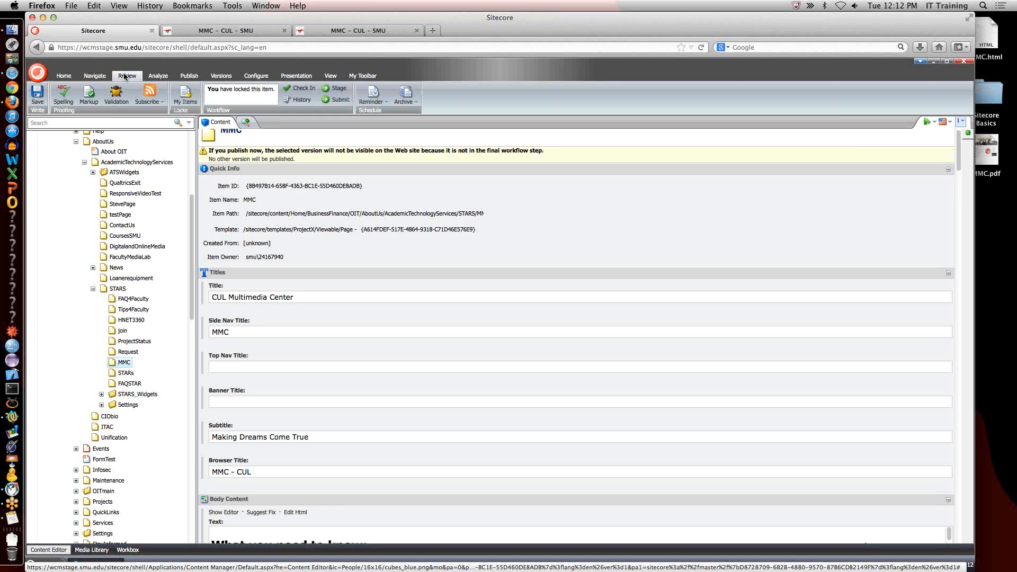
{"action": "left_click", "coordinate": [128, 76]}
{"action": "left_click", "coordinate": [187, 97]}
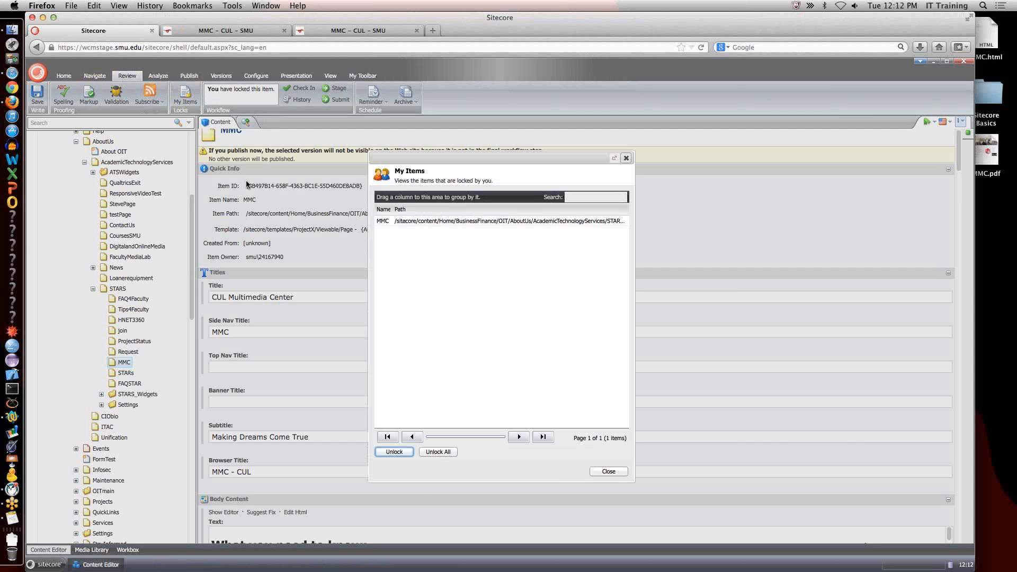
{"action": "left_click", "coordinate": [446, 453]}
{"action": "left_click", "coordinate": [438, 452]}
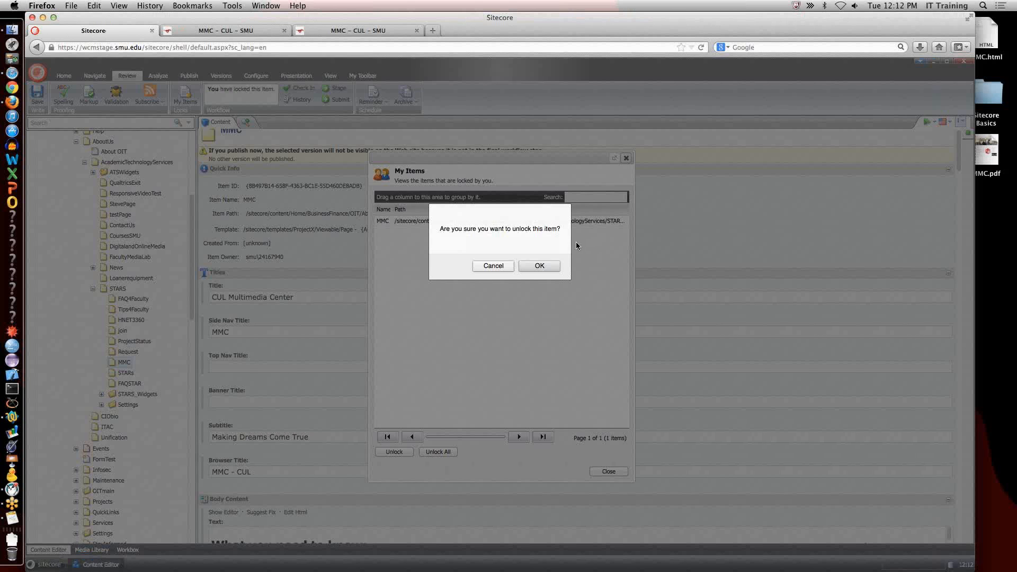
{"action": "left_click", "coordinate": [547, 268]}
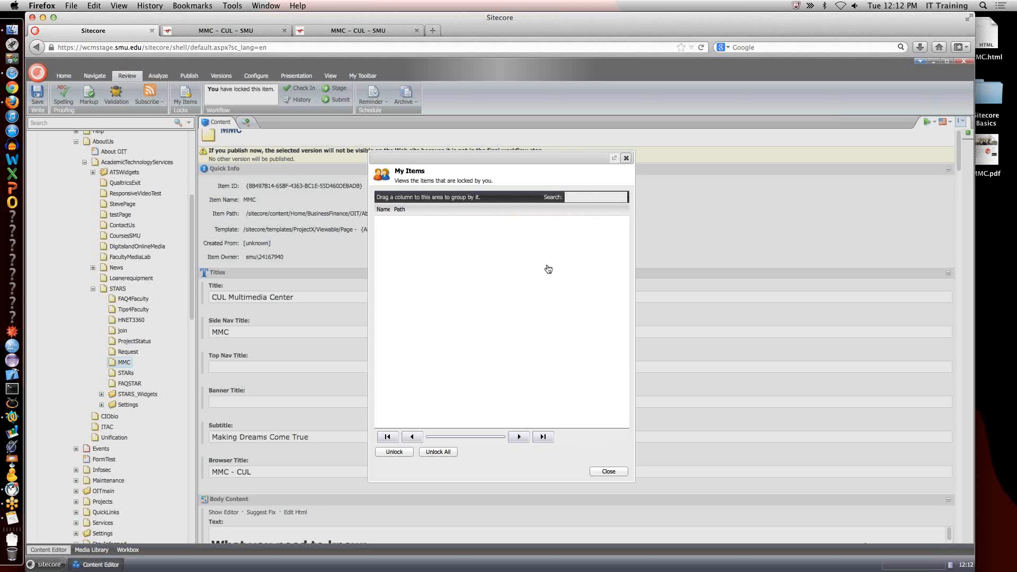
{"action": "left_click", "coordinate": [849, 32]}
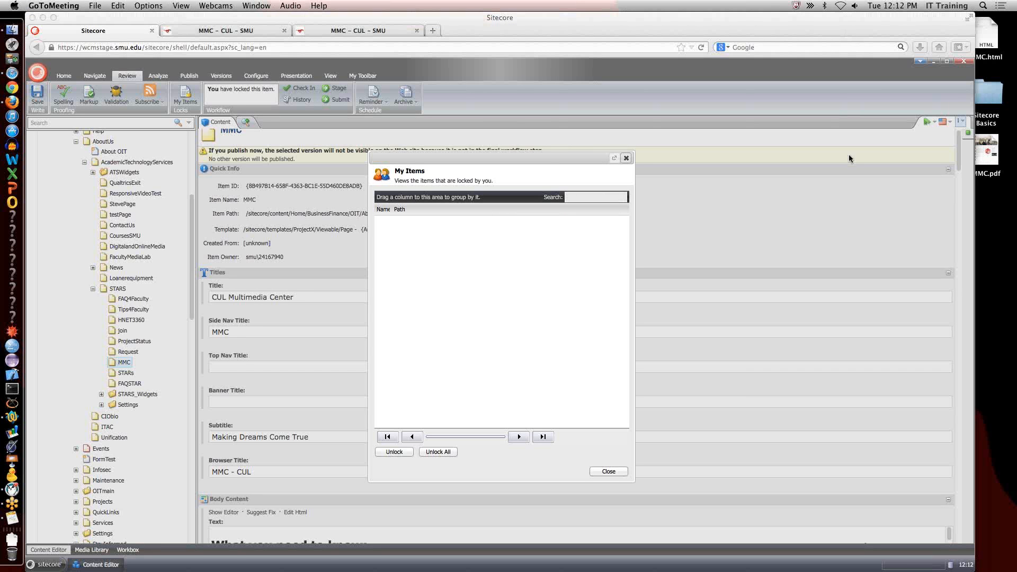